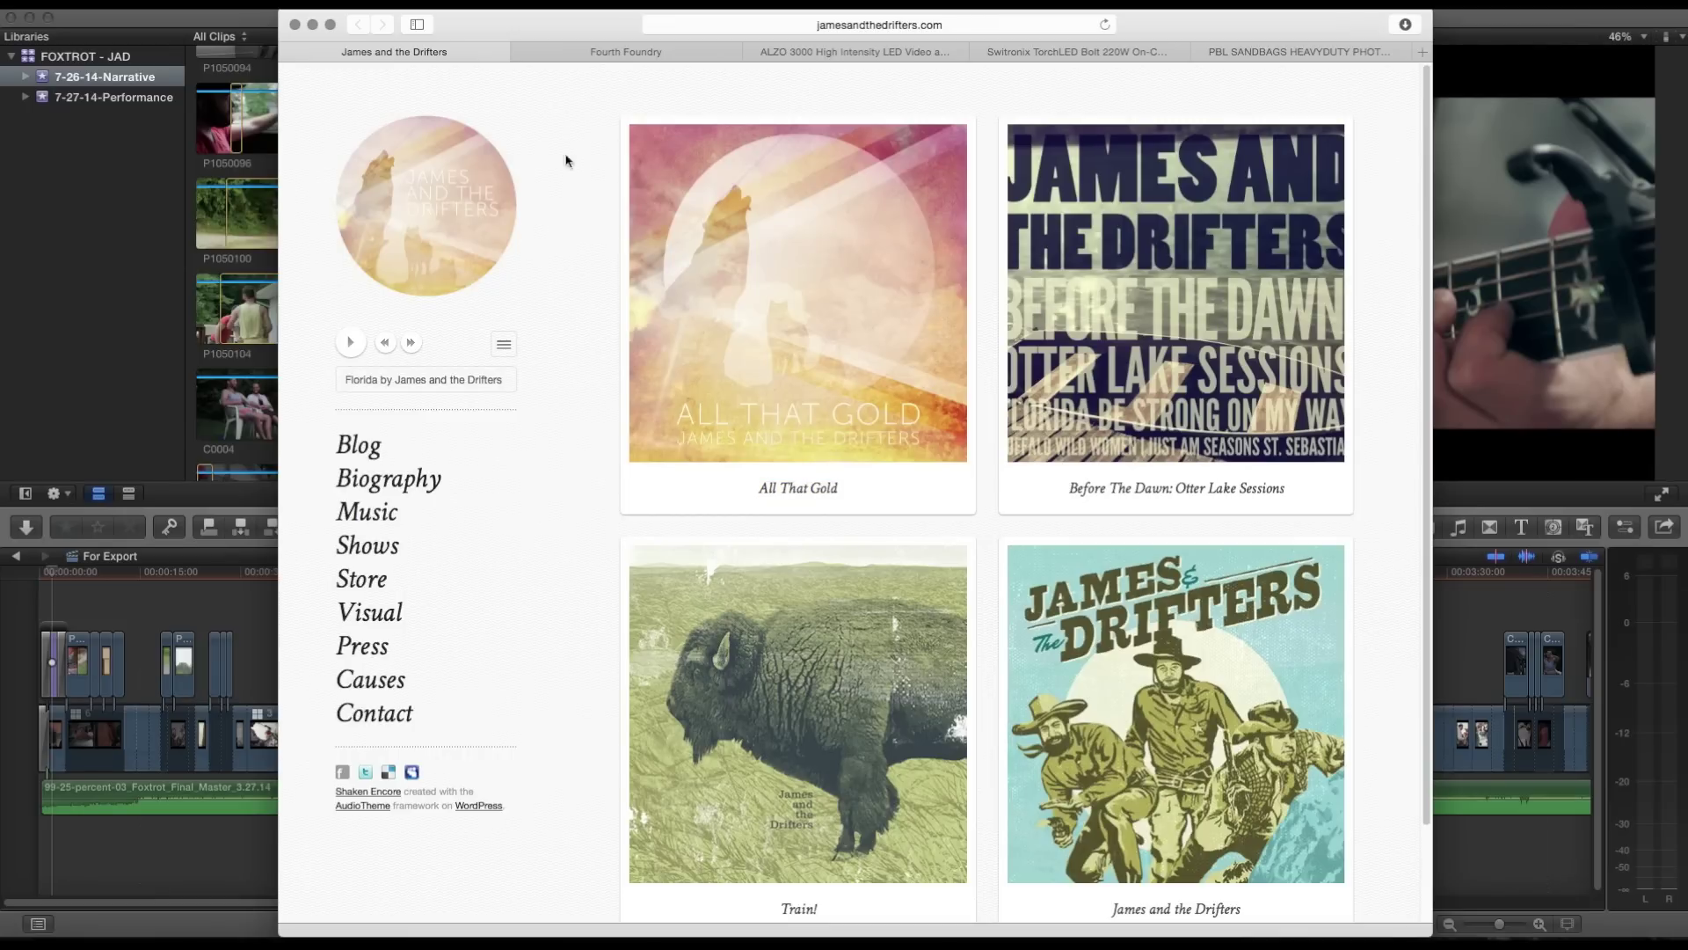
View the "Foxtrot" music video entry on the Fourth Foundry site and switch back to Final Cut Pro.
{"action": "left_click", "coordinate": [593, 60]}
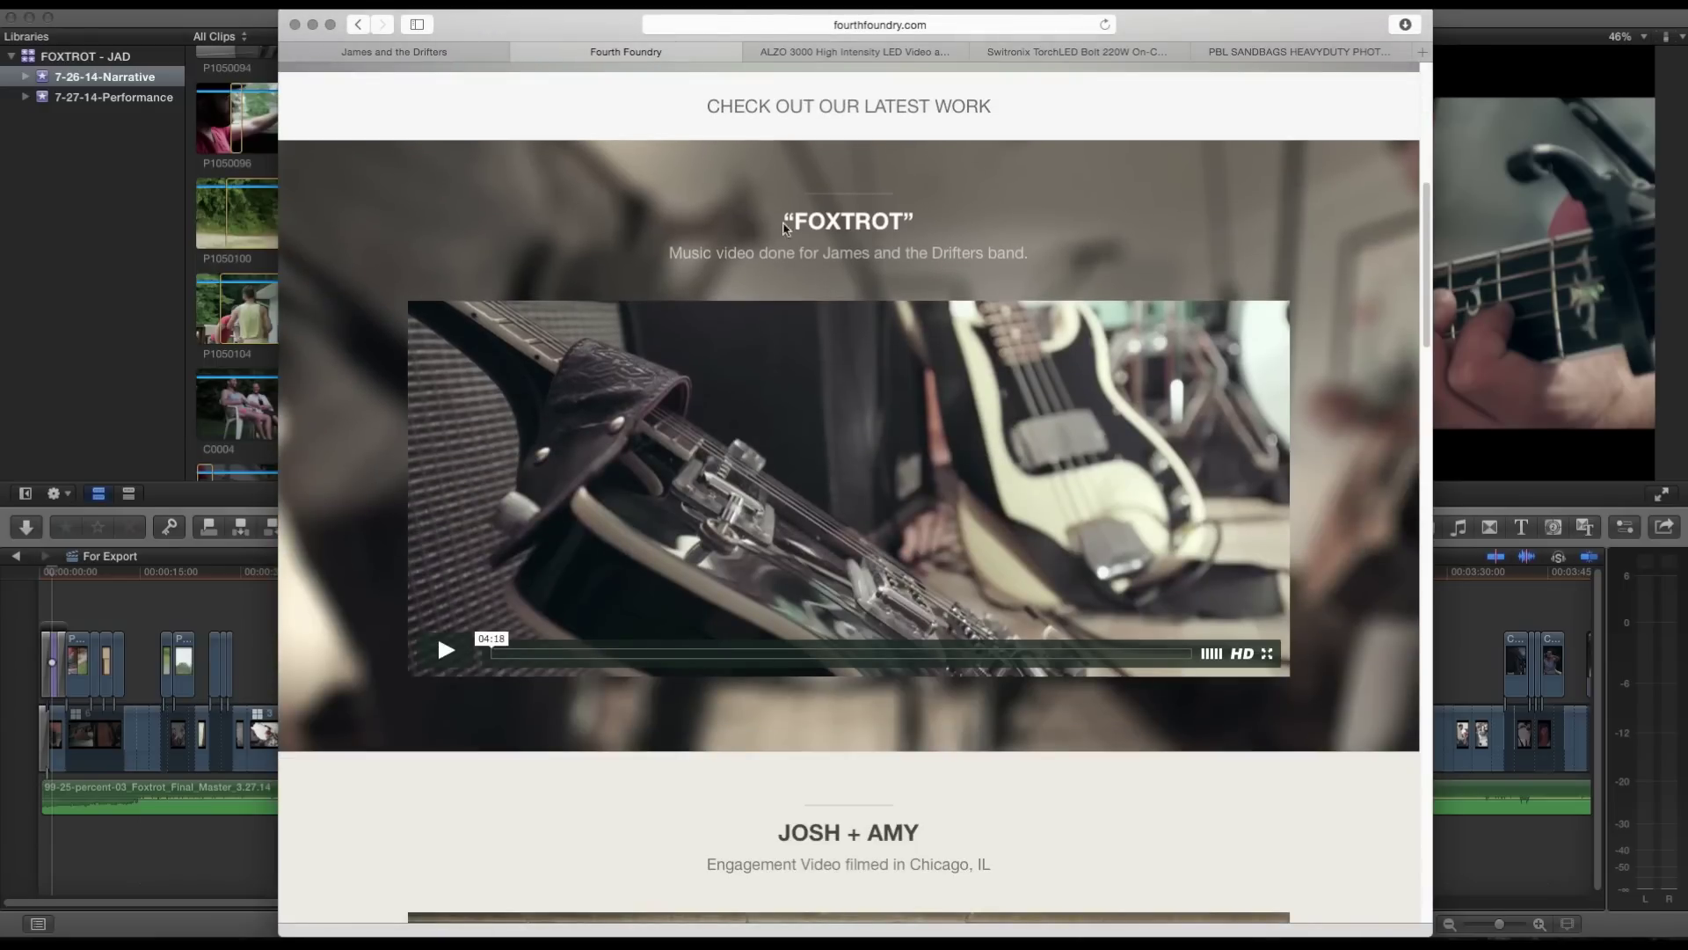
{"action": "left_click", "coordinate": [420, 55]}
{"action": "key", "text": "super+Tab"}
{"action": "key", "text": "super+Tab"}
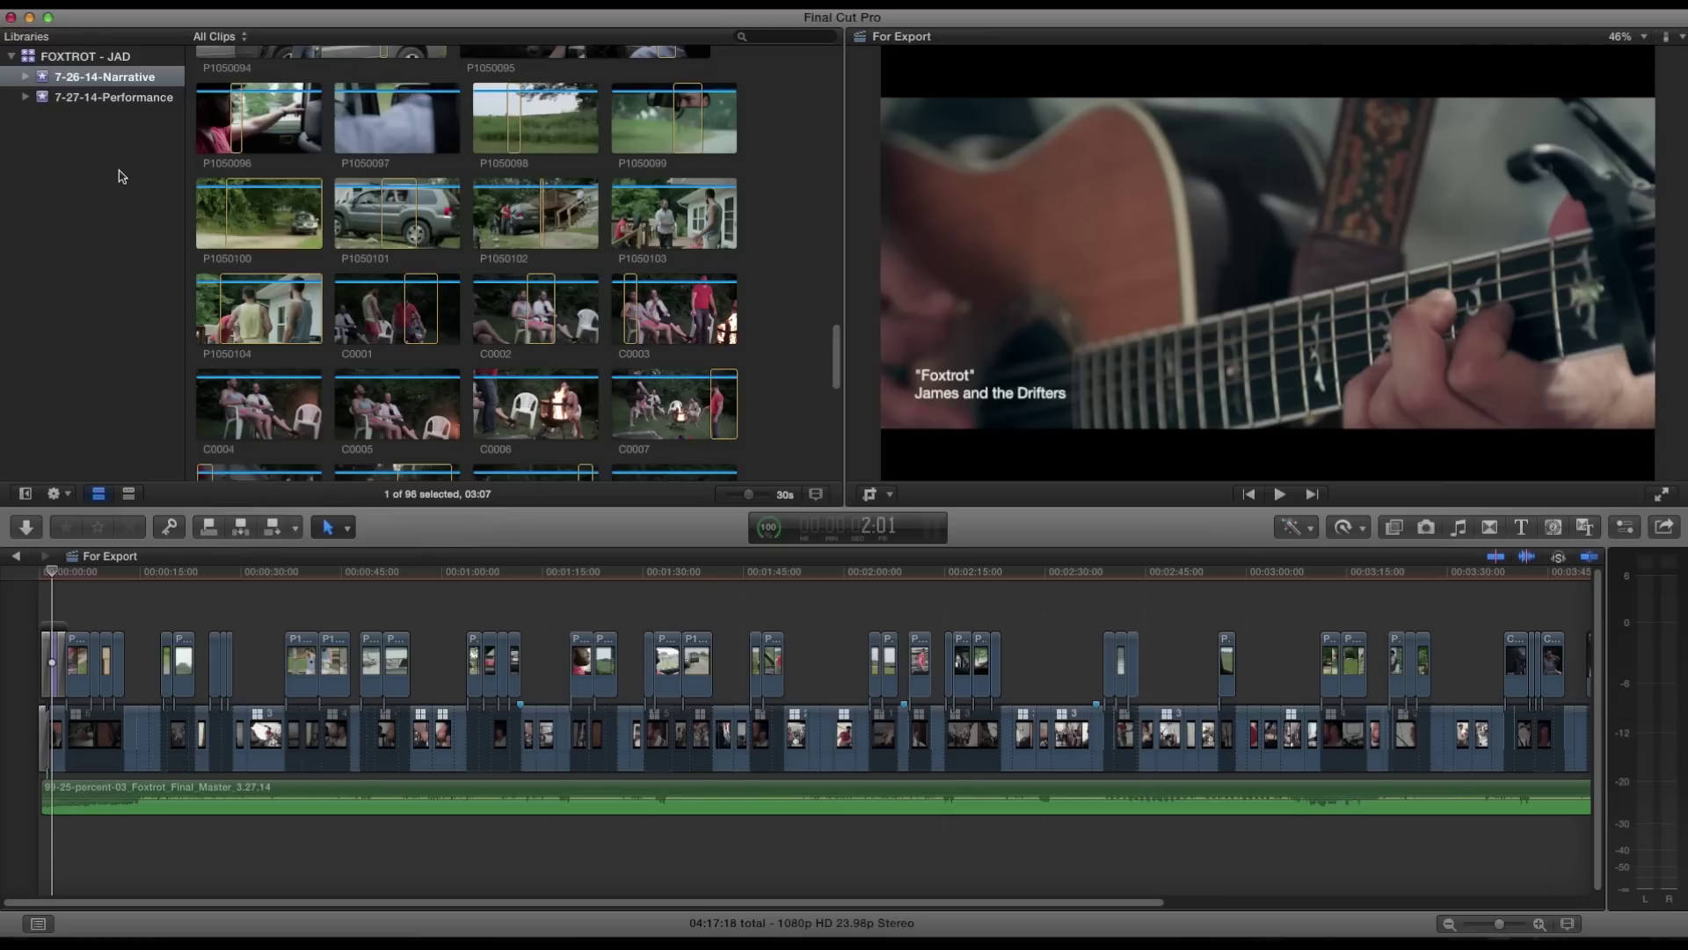
Look through the clips of the FOXTROT - JAD library and expand the 7-26-14-Narrative event into its keyword collections.
{"action": "key", "text": "Up"}
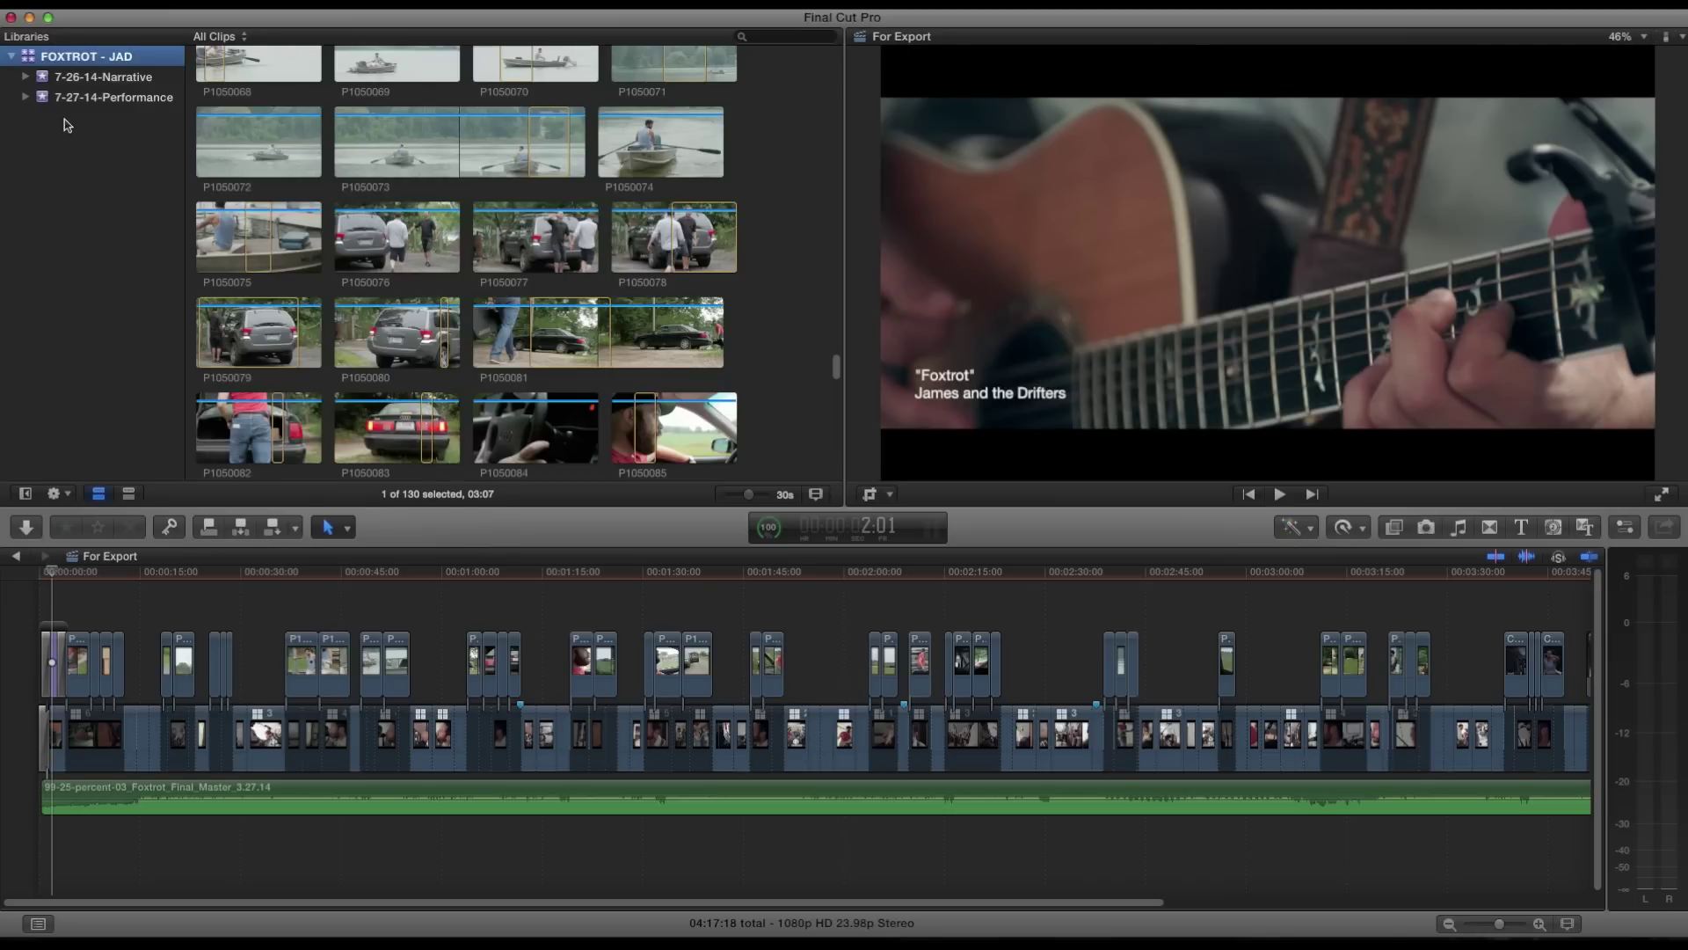
{"action": "left_click", "coordinate": [84, 78]}
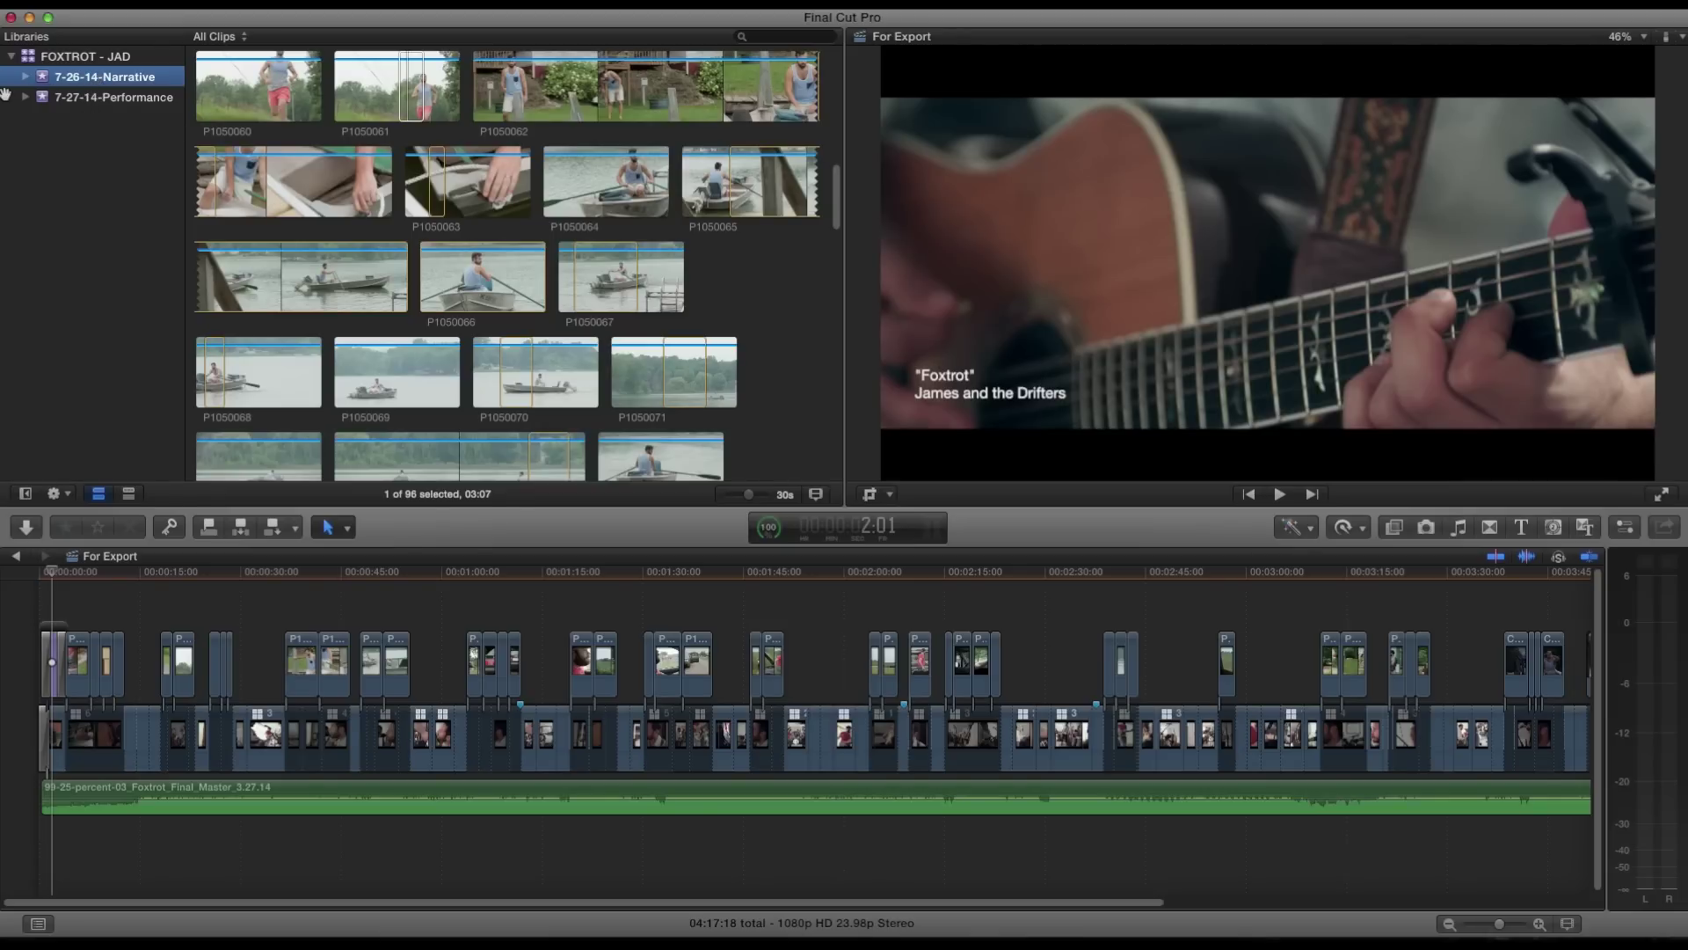
{"action": "left_click", "coordinate": [28, 56]}
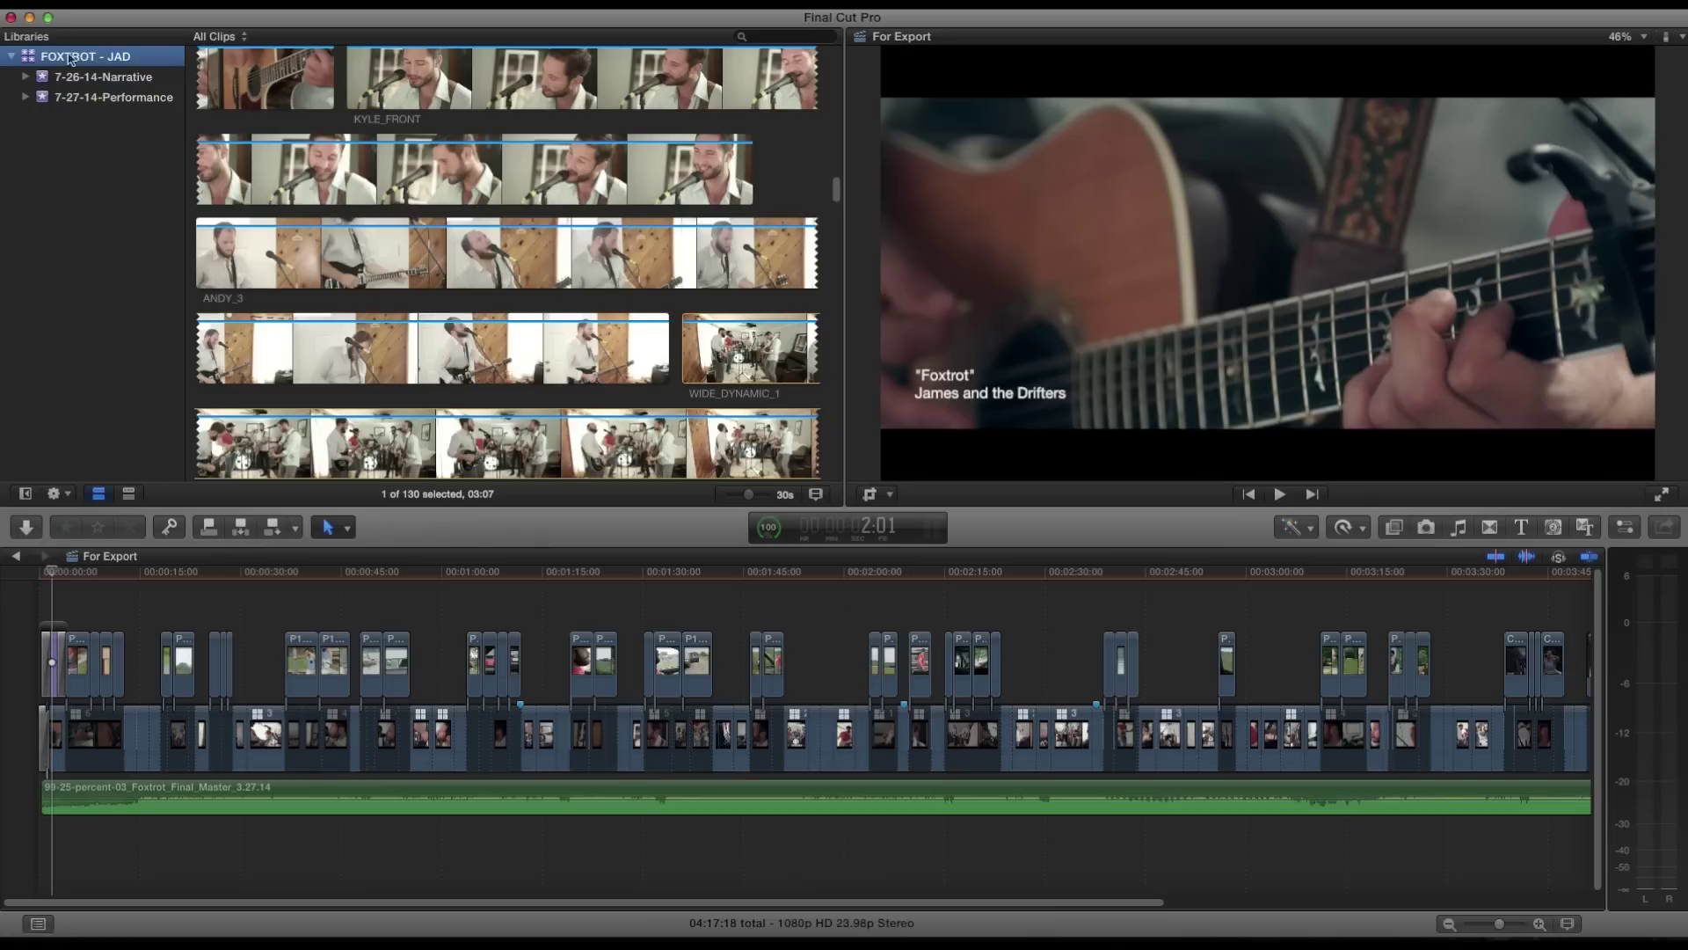
{"action": "scroll", "coordinate": [444, 324], "scroll_direction": "down", "scroll_amount": 3}
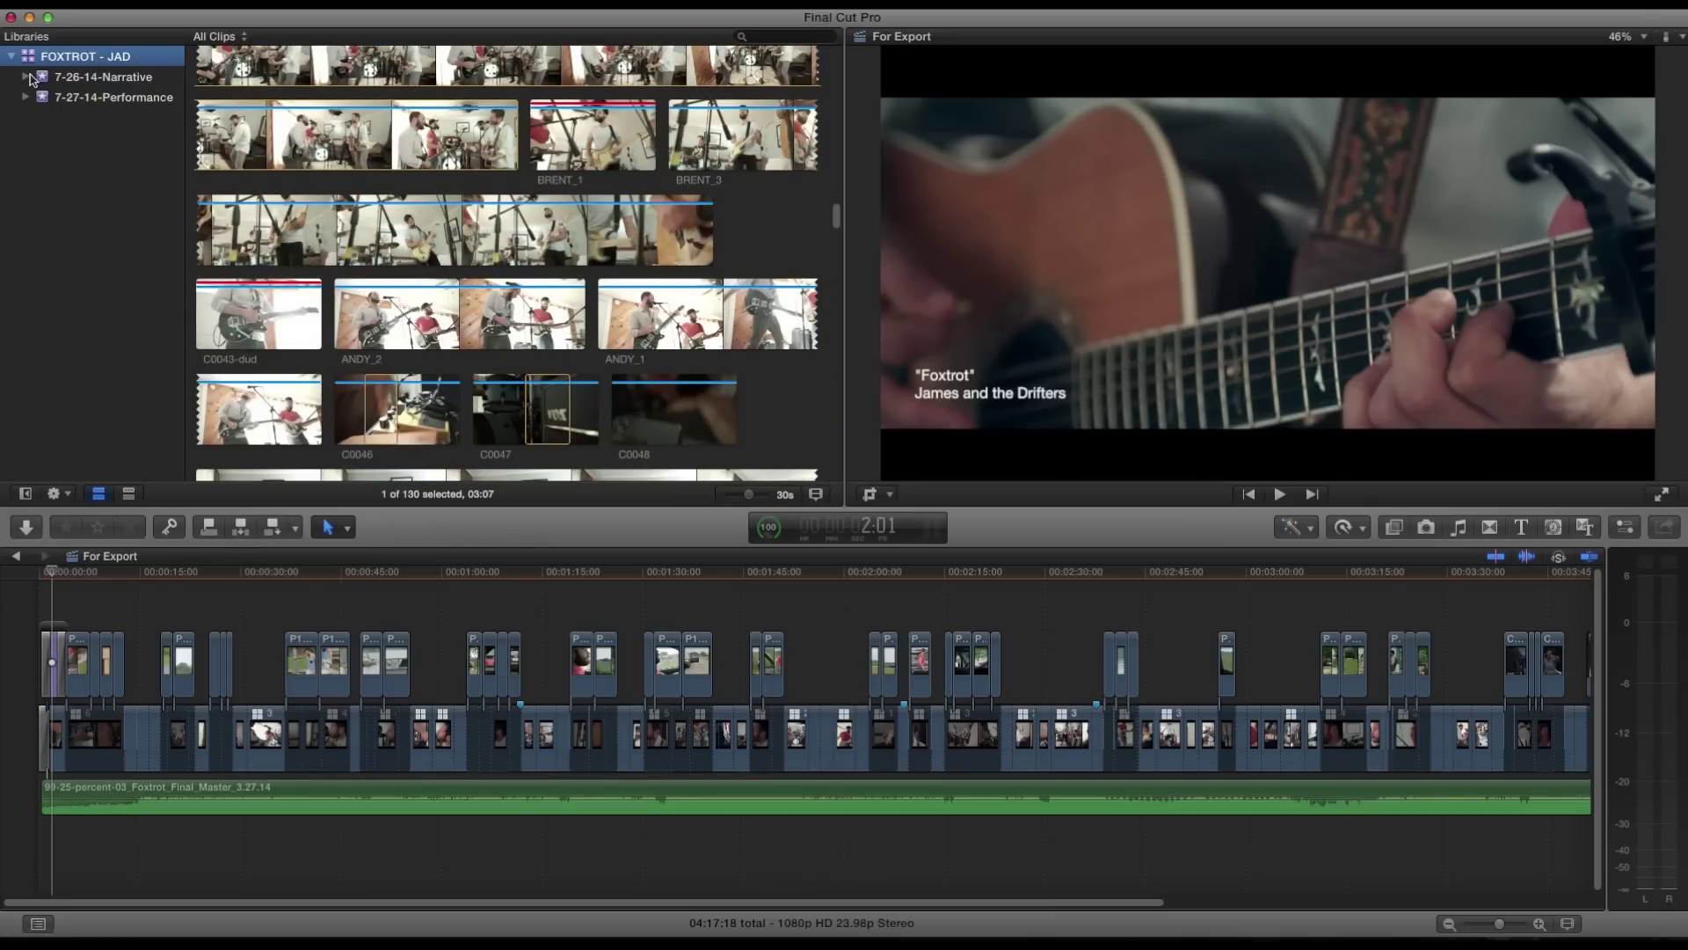
{"action": "left_click", "coordinate": [32, 77]}
{"action": "left_click", "coordinate": [21, 77]}
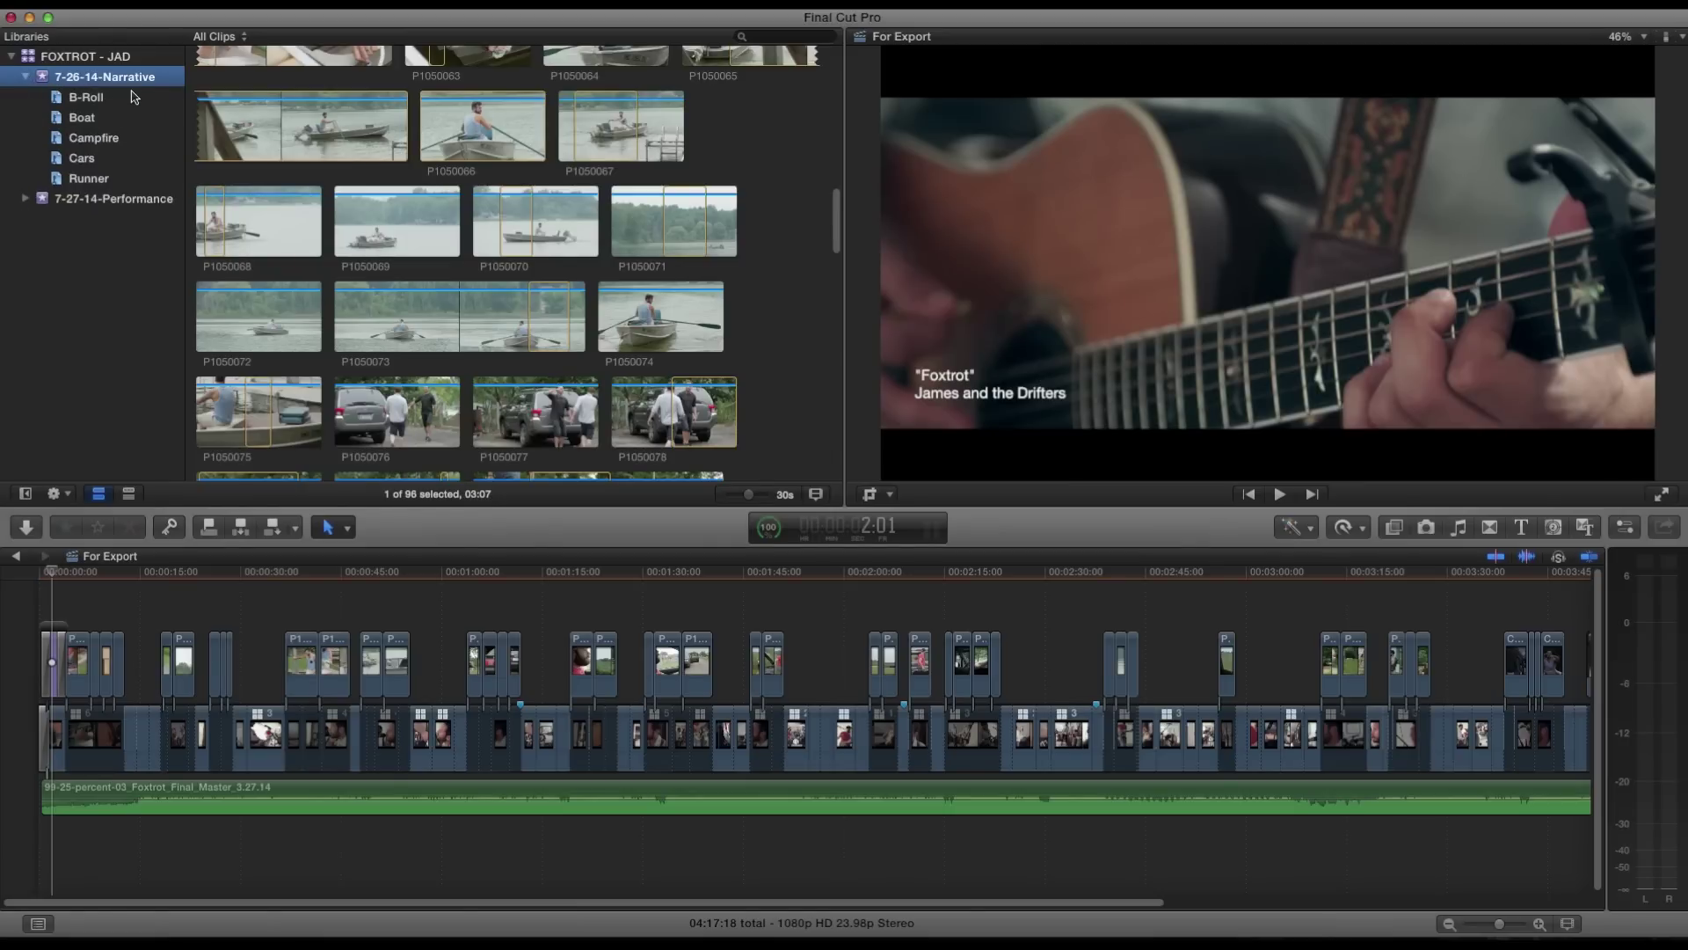
Browse the Boat collection, selecting the marked range of P1050067, and look through the Campfire collection's clips.
{"action": "left_click", "coordinate": [86, 119]}
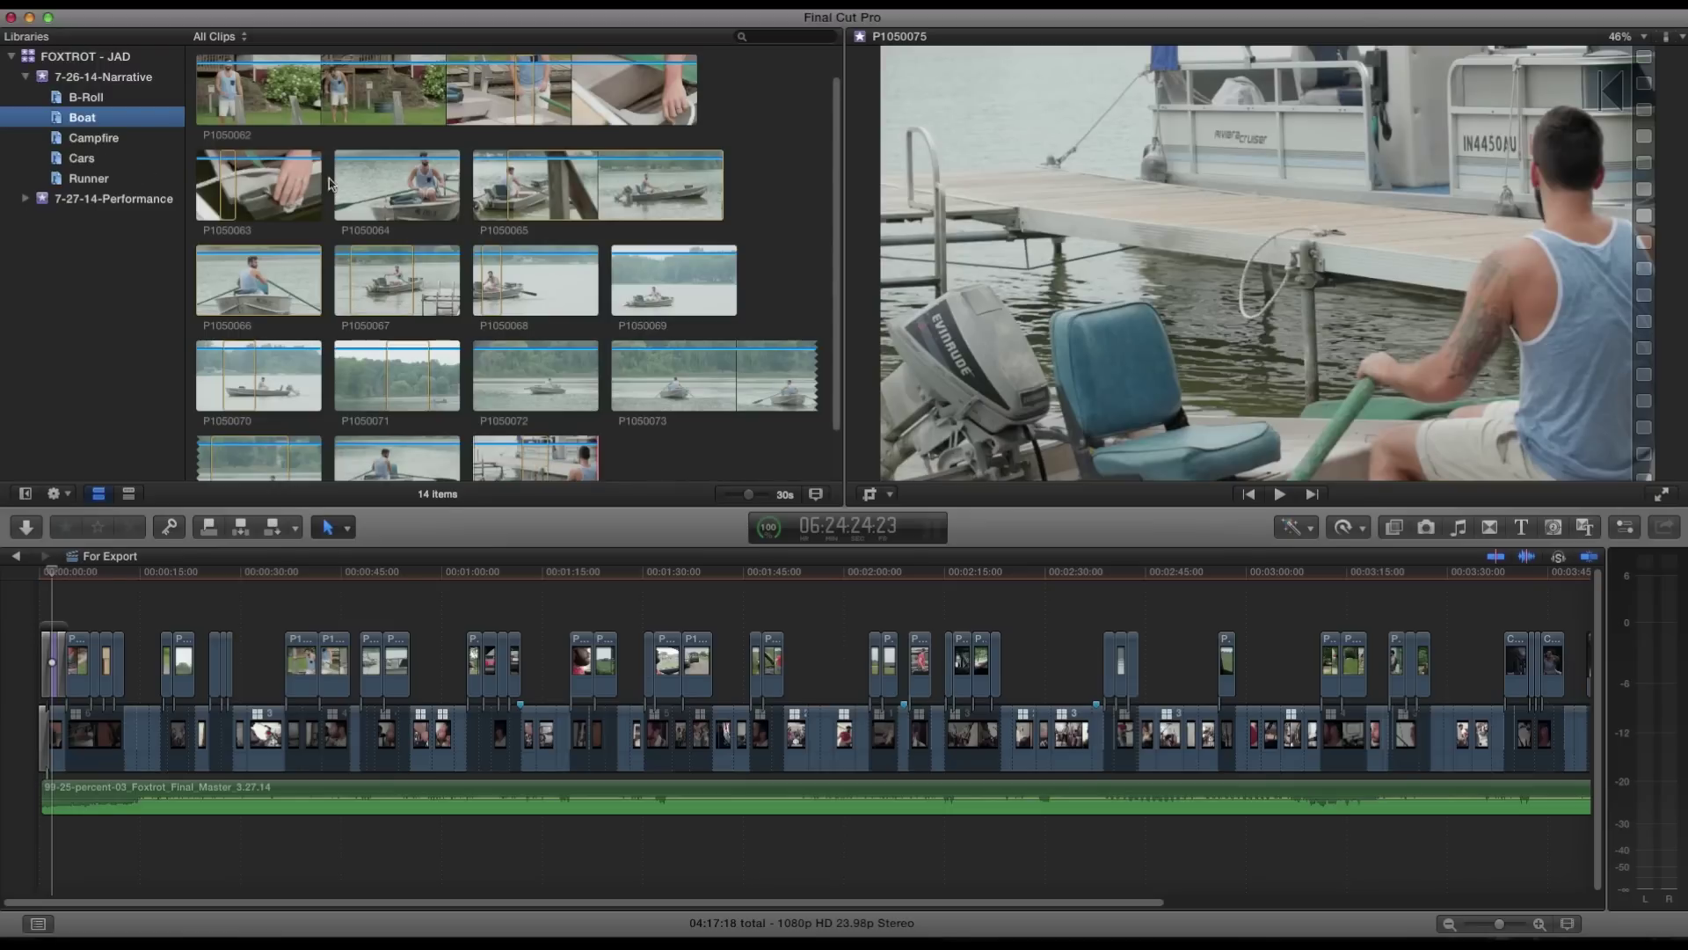
{"action": "left_click", "coordinate": [384, 284]}
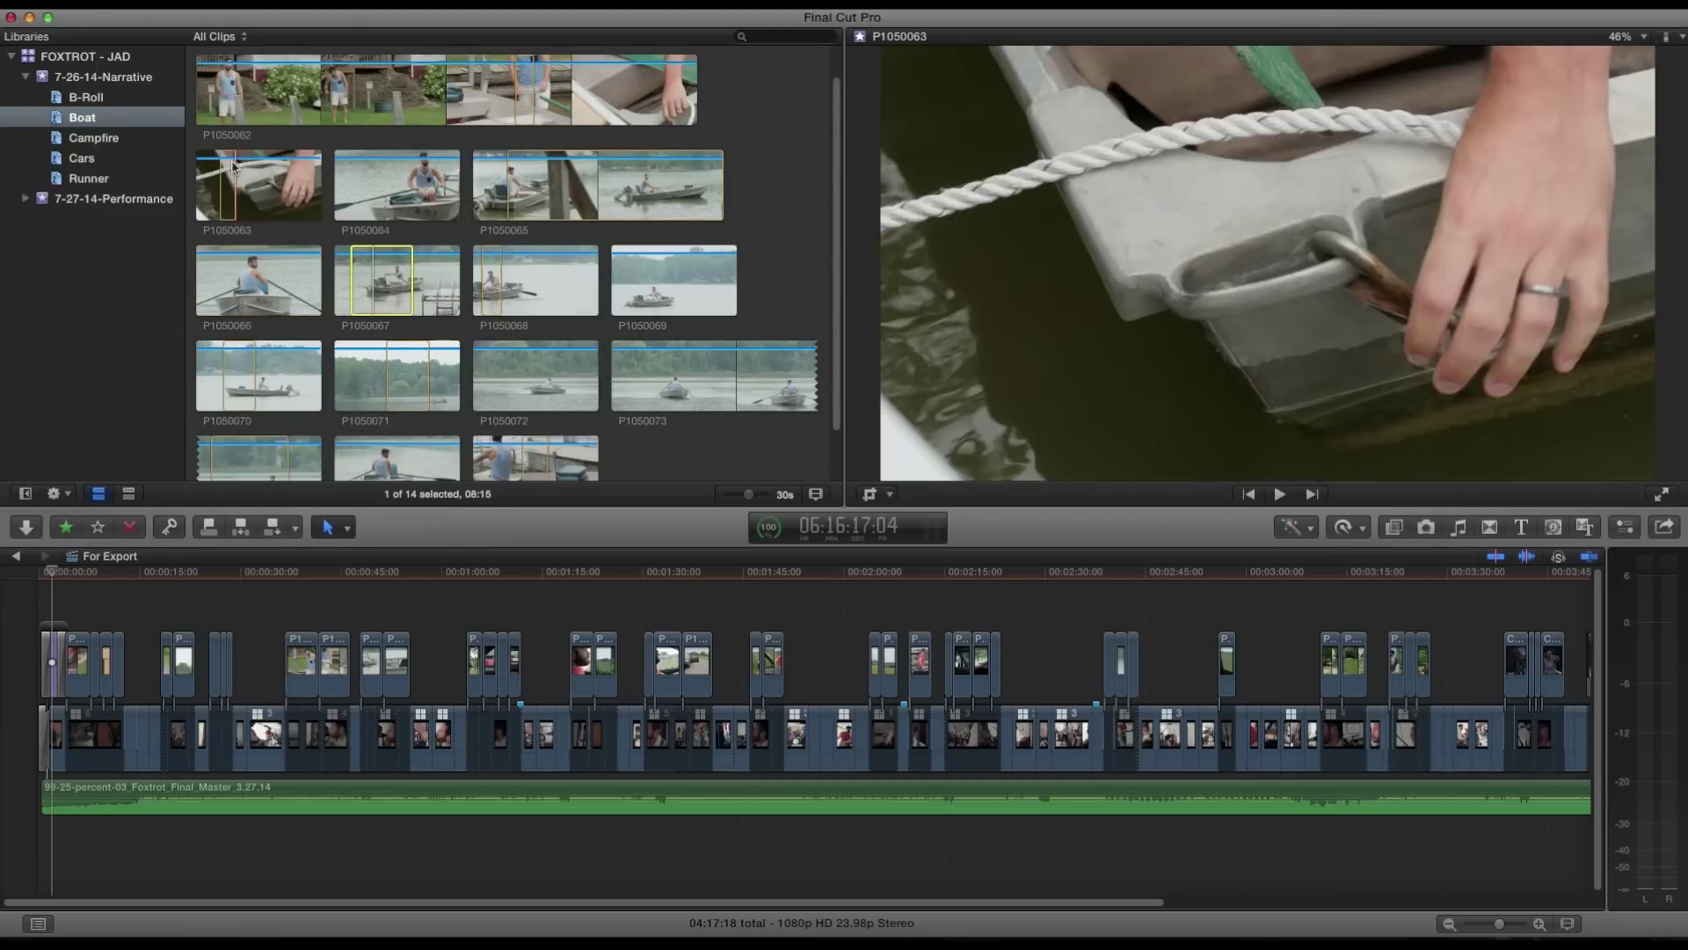
{"action": "left_click", "coordinate": [115, 142]}
{"action": "scroll", "coordinate": [533, 369], "scroll_direction": "down", "scroll_amount": 1}
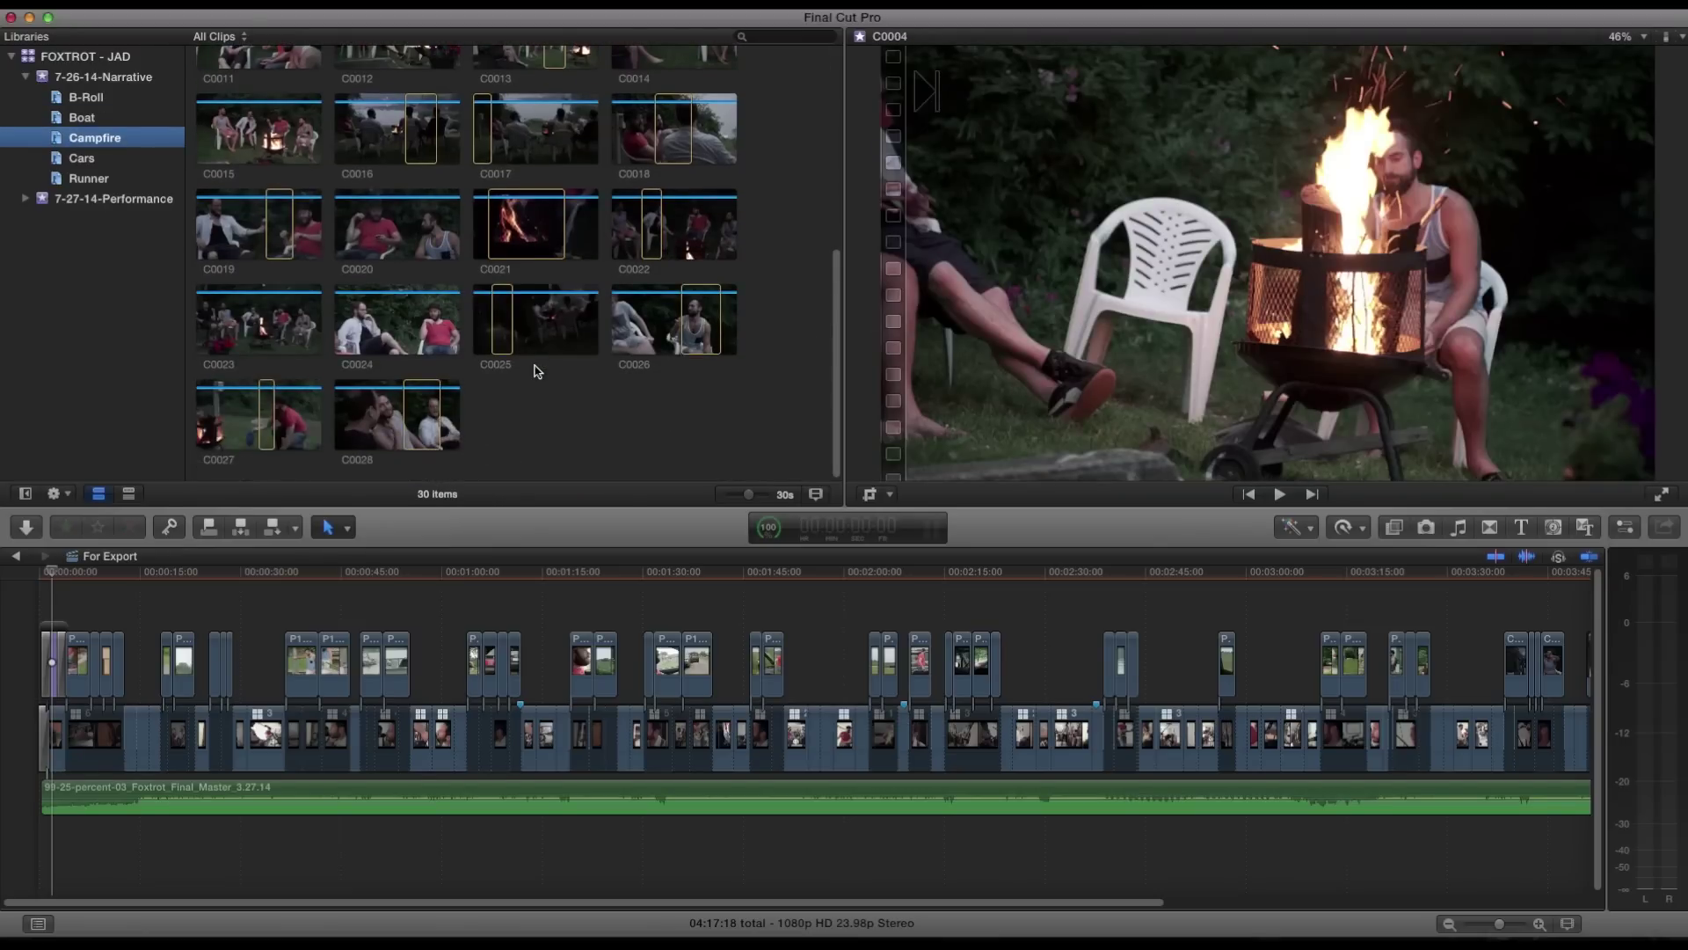
{"action": "left_click", "coordinate": [396, 66]}
Browse the Cars collection and preview the marked ranges of clips P1050079 and P1050088.
{"action": "left_click", "coordinate": [82, 158]}
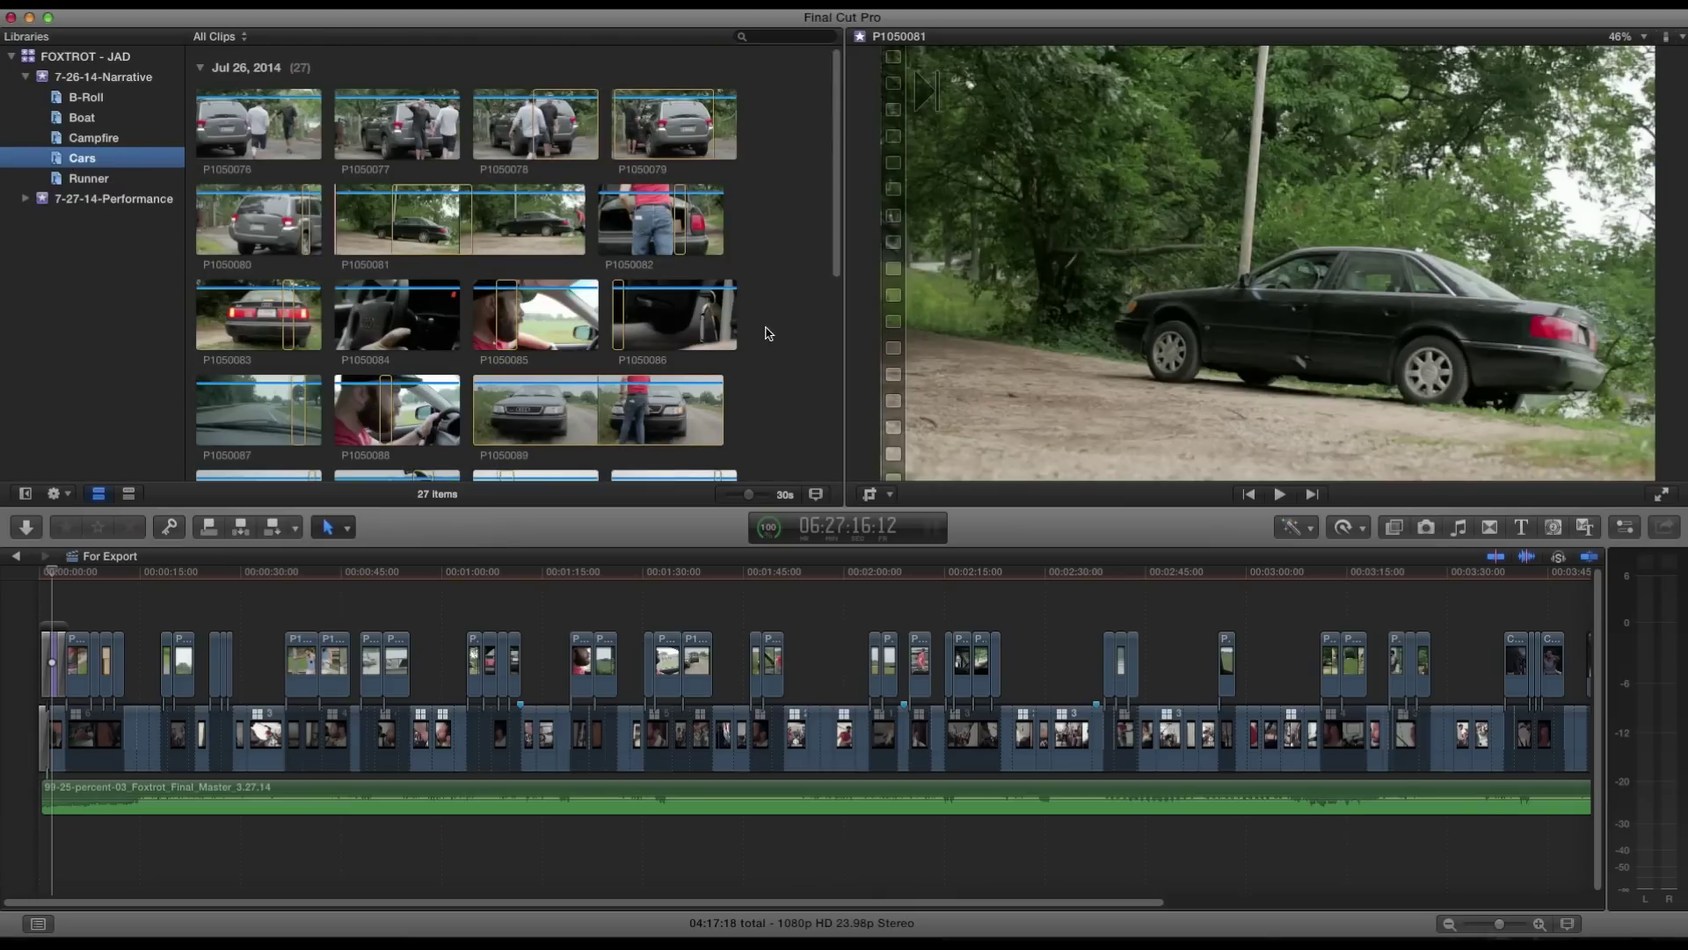
{"action": "left_click", "coordinate": [672, 122]}
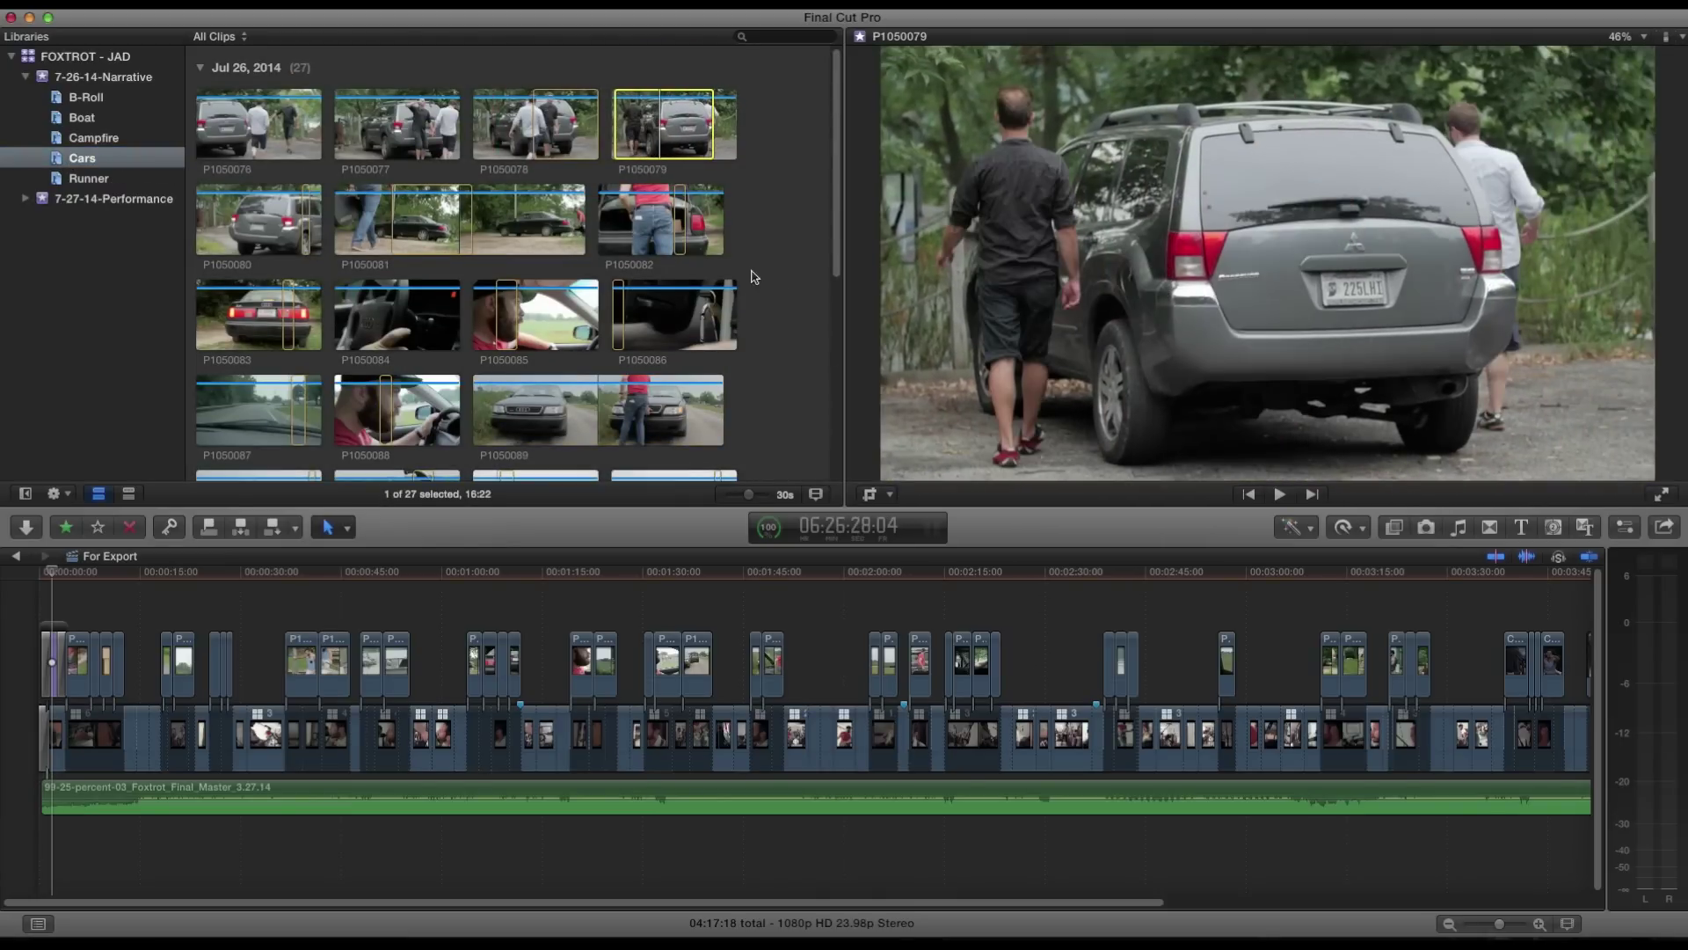
{"action": "scroll", "coordinate": [748, 286], "scroll_direction": "down", "scroll_amount": 5}
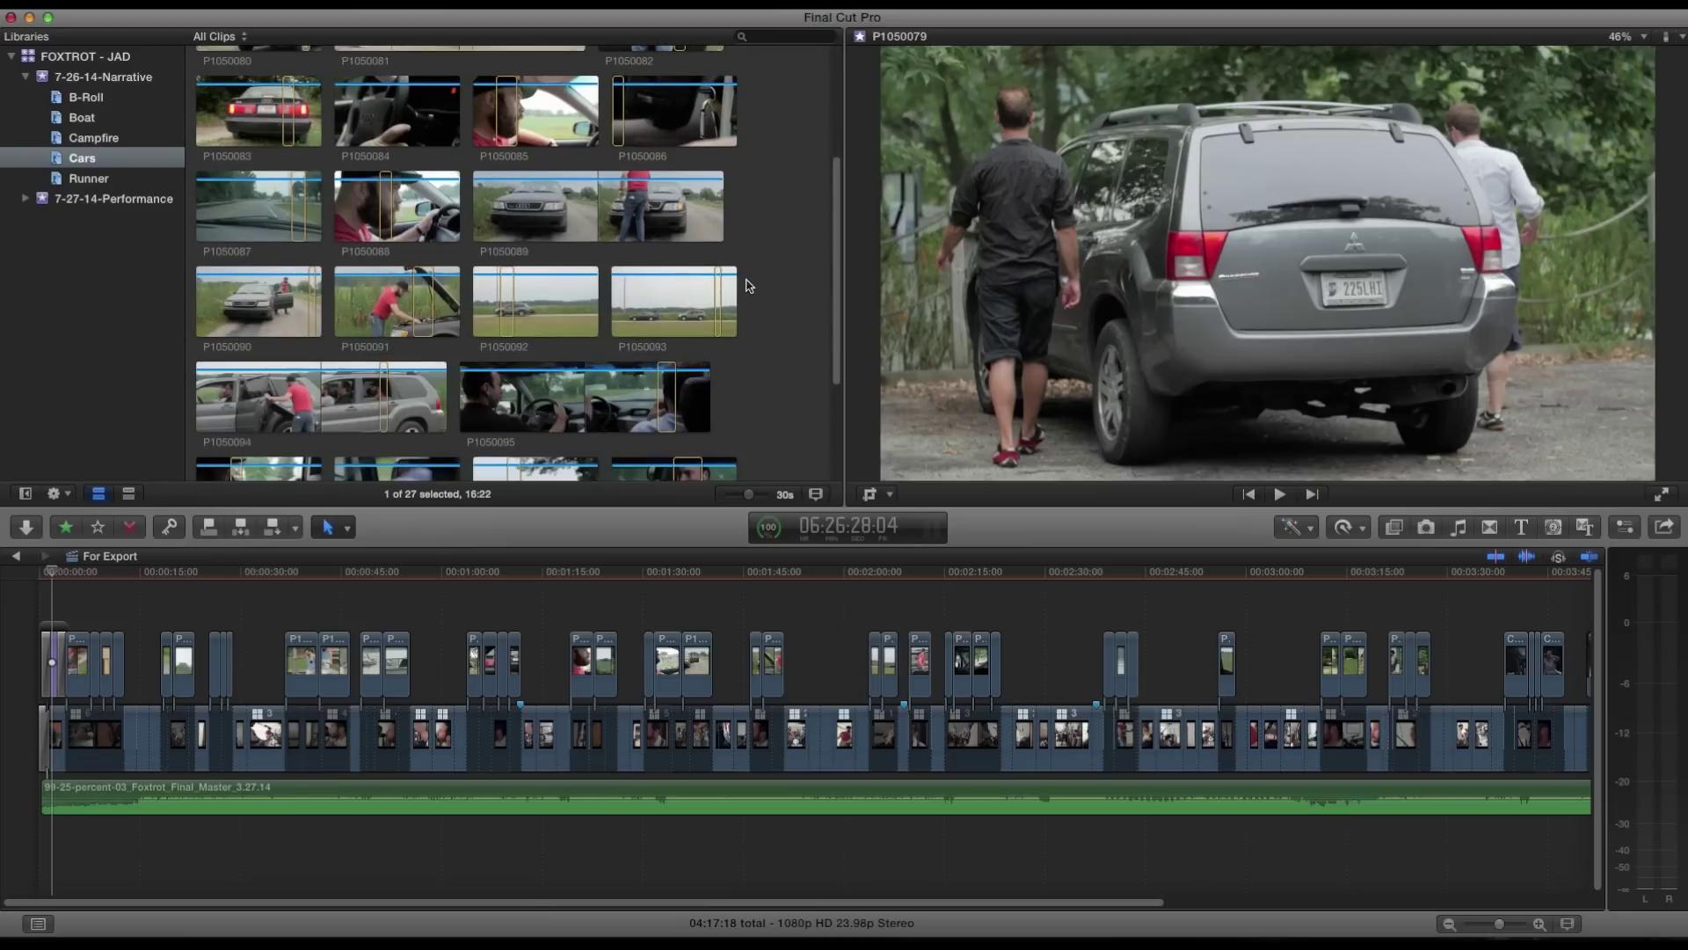
{"action": "left_click", "coordinate": [381, 211]}
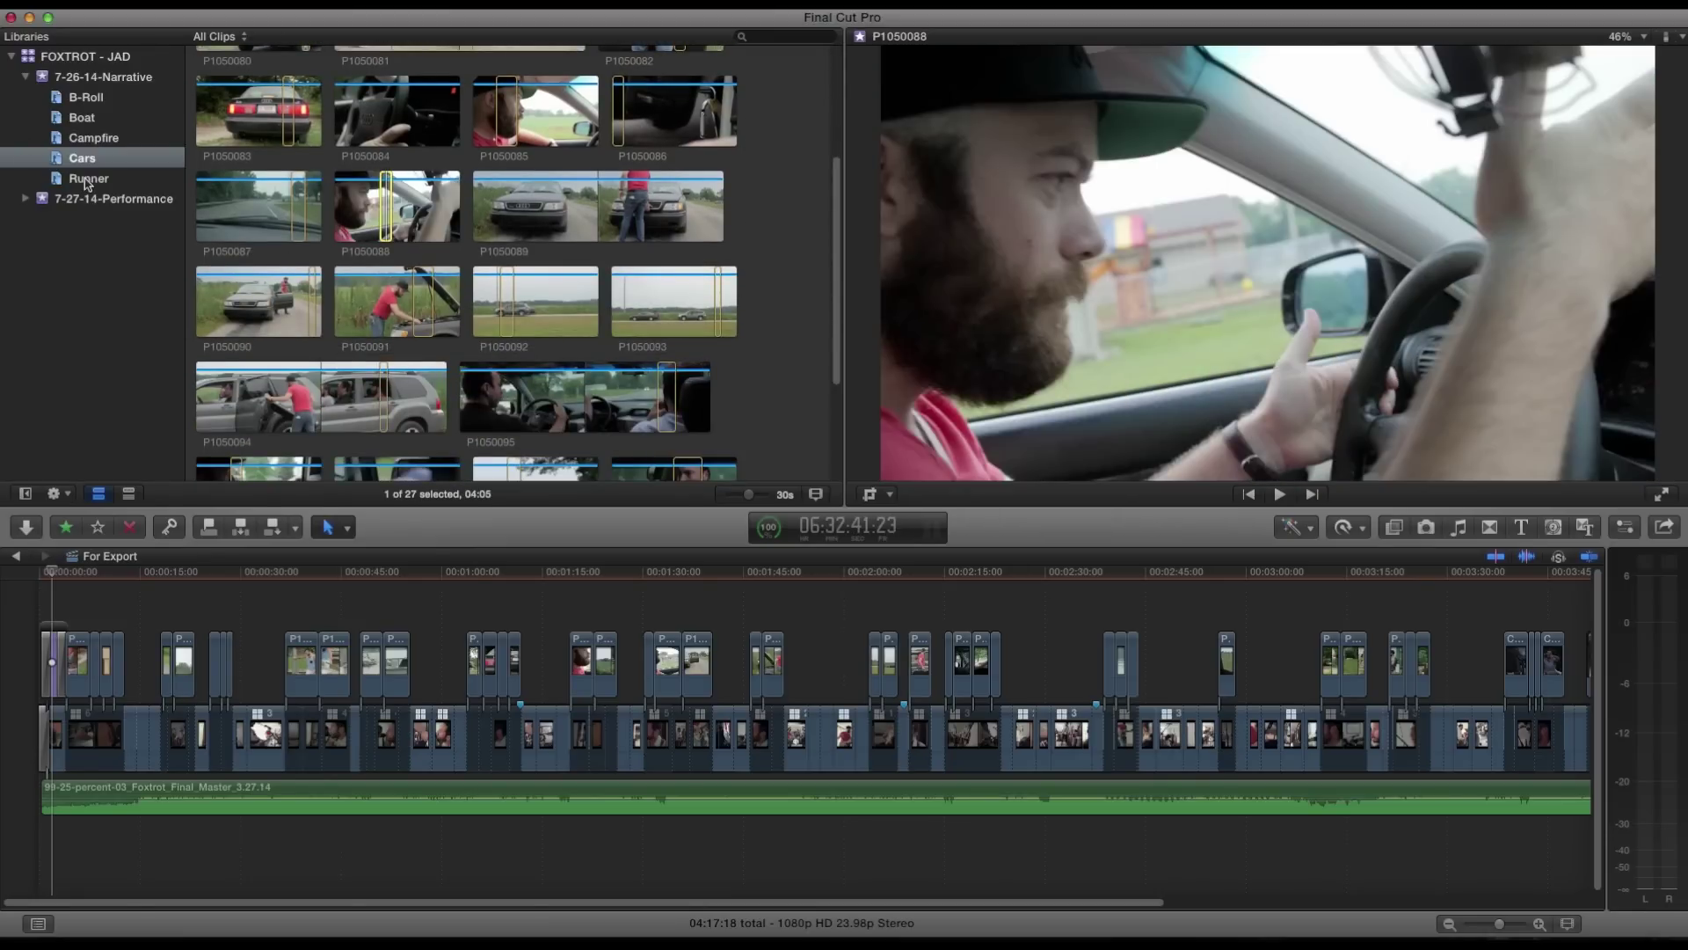
Open the Runner collection and play the shoe-tying clips P1050054 and P1050056.
{"action": "left_click", "coordinate": [87, 181]}
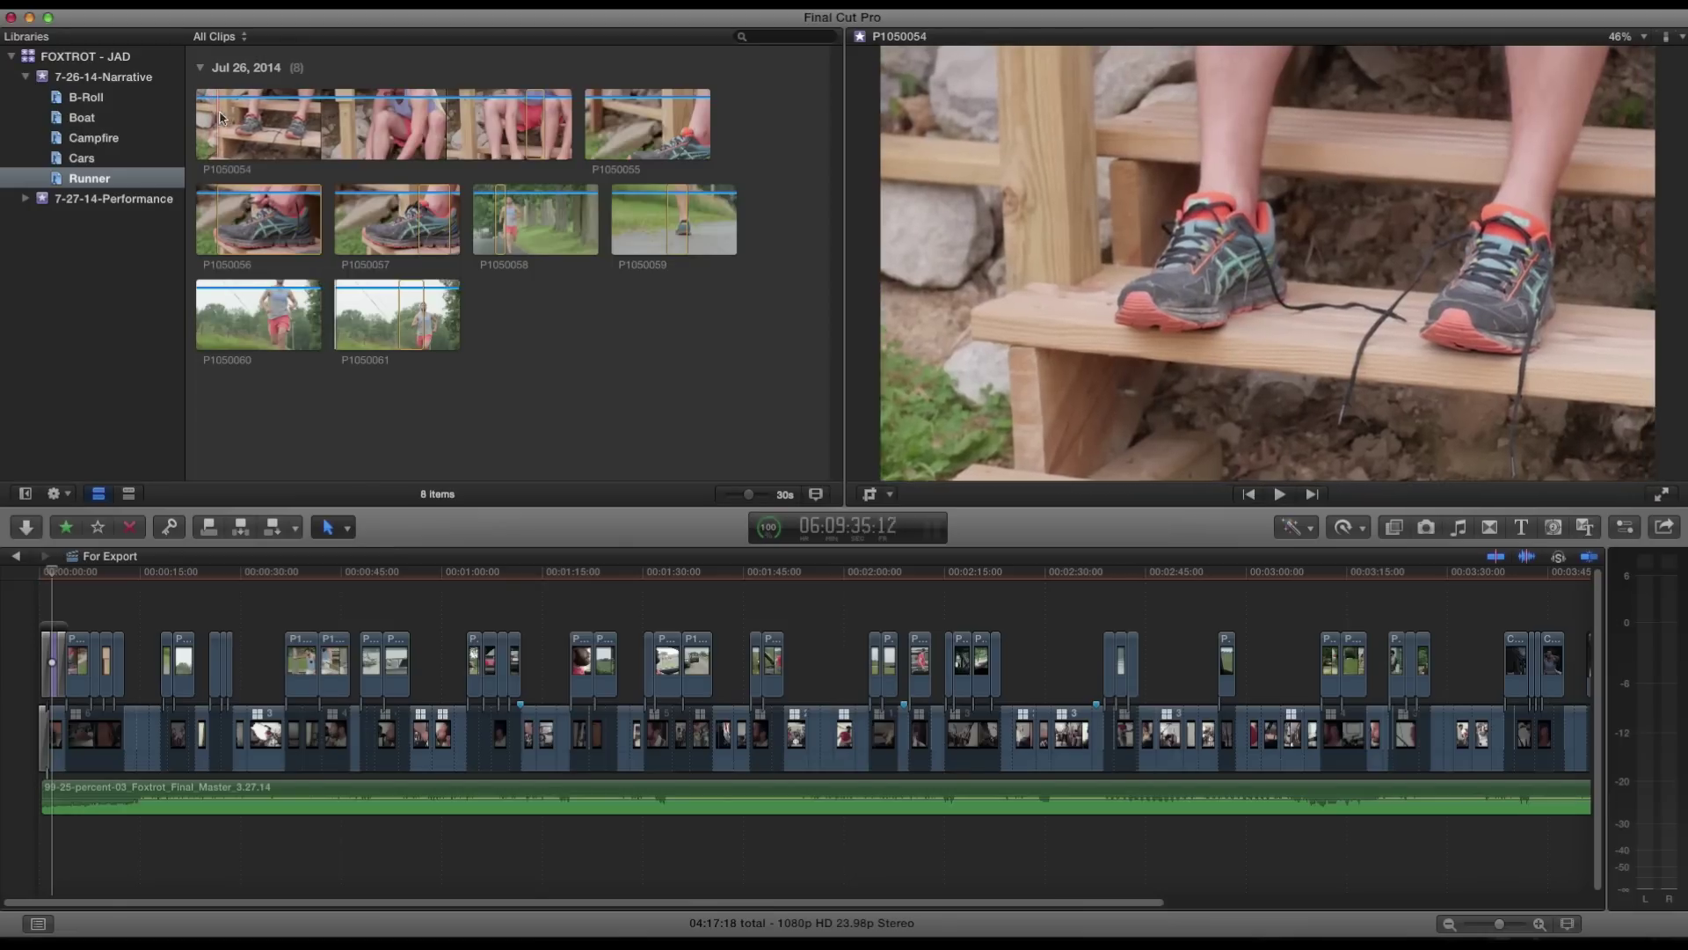
{"action": "key", "text": "space"}
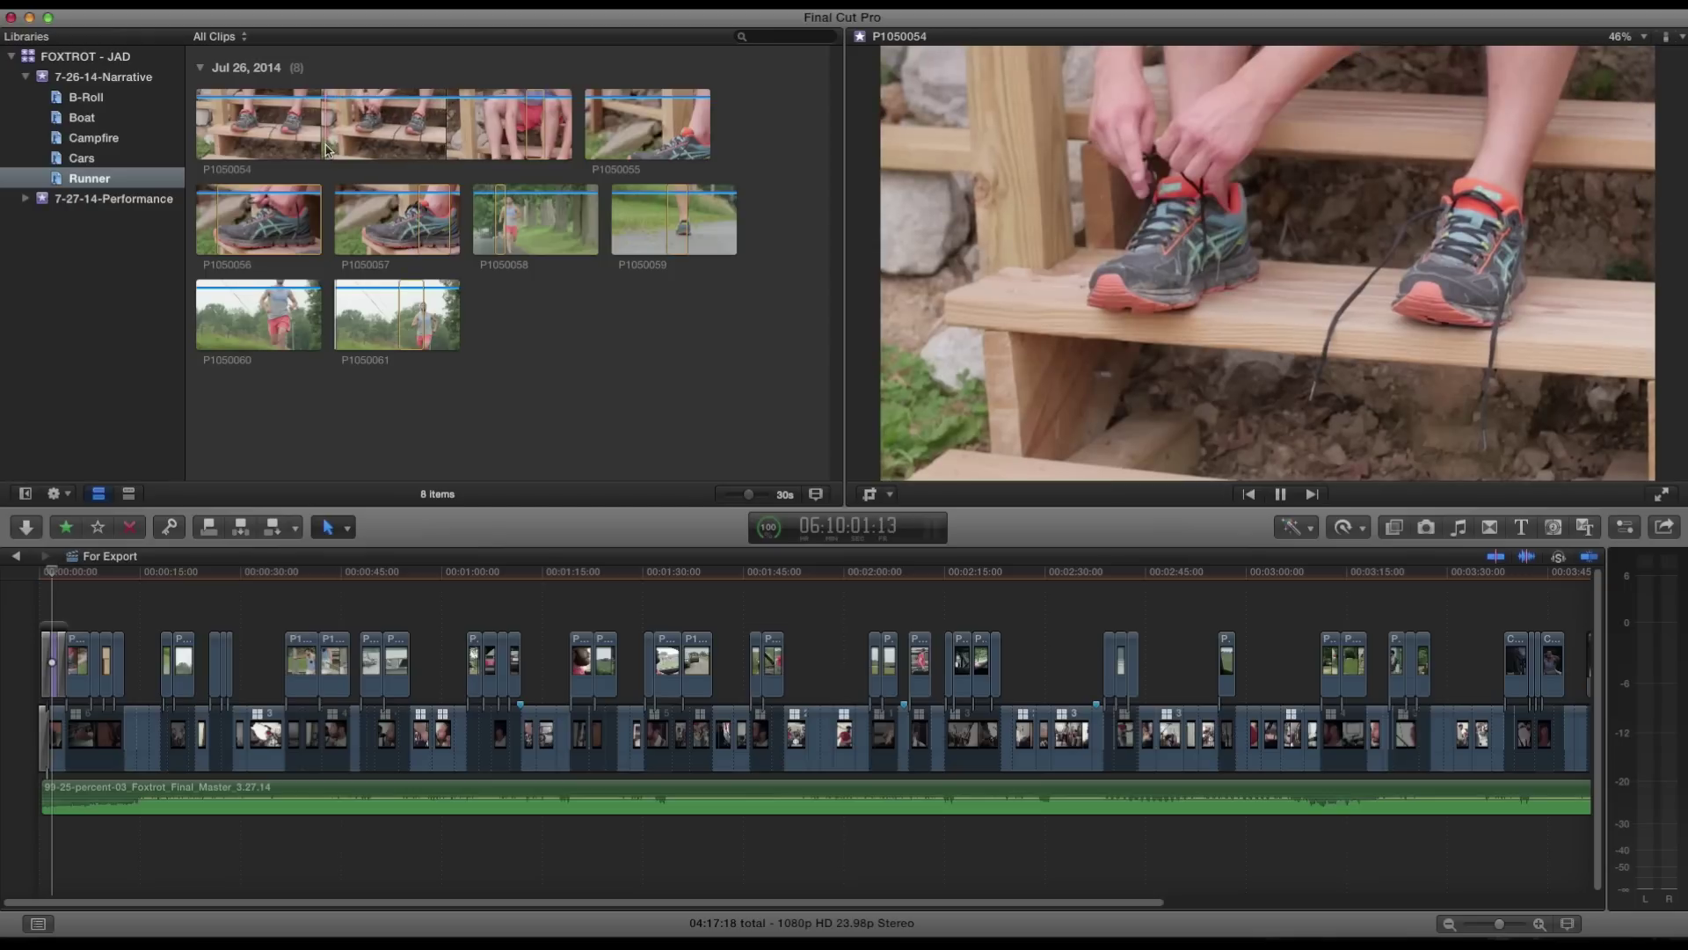
{"action": "key", "text": "space"}
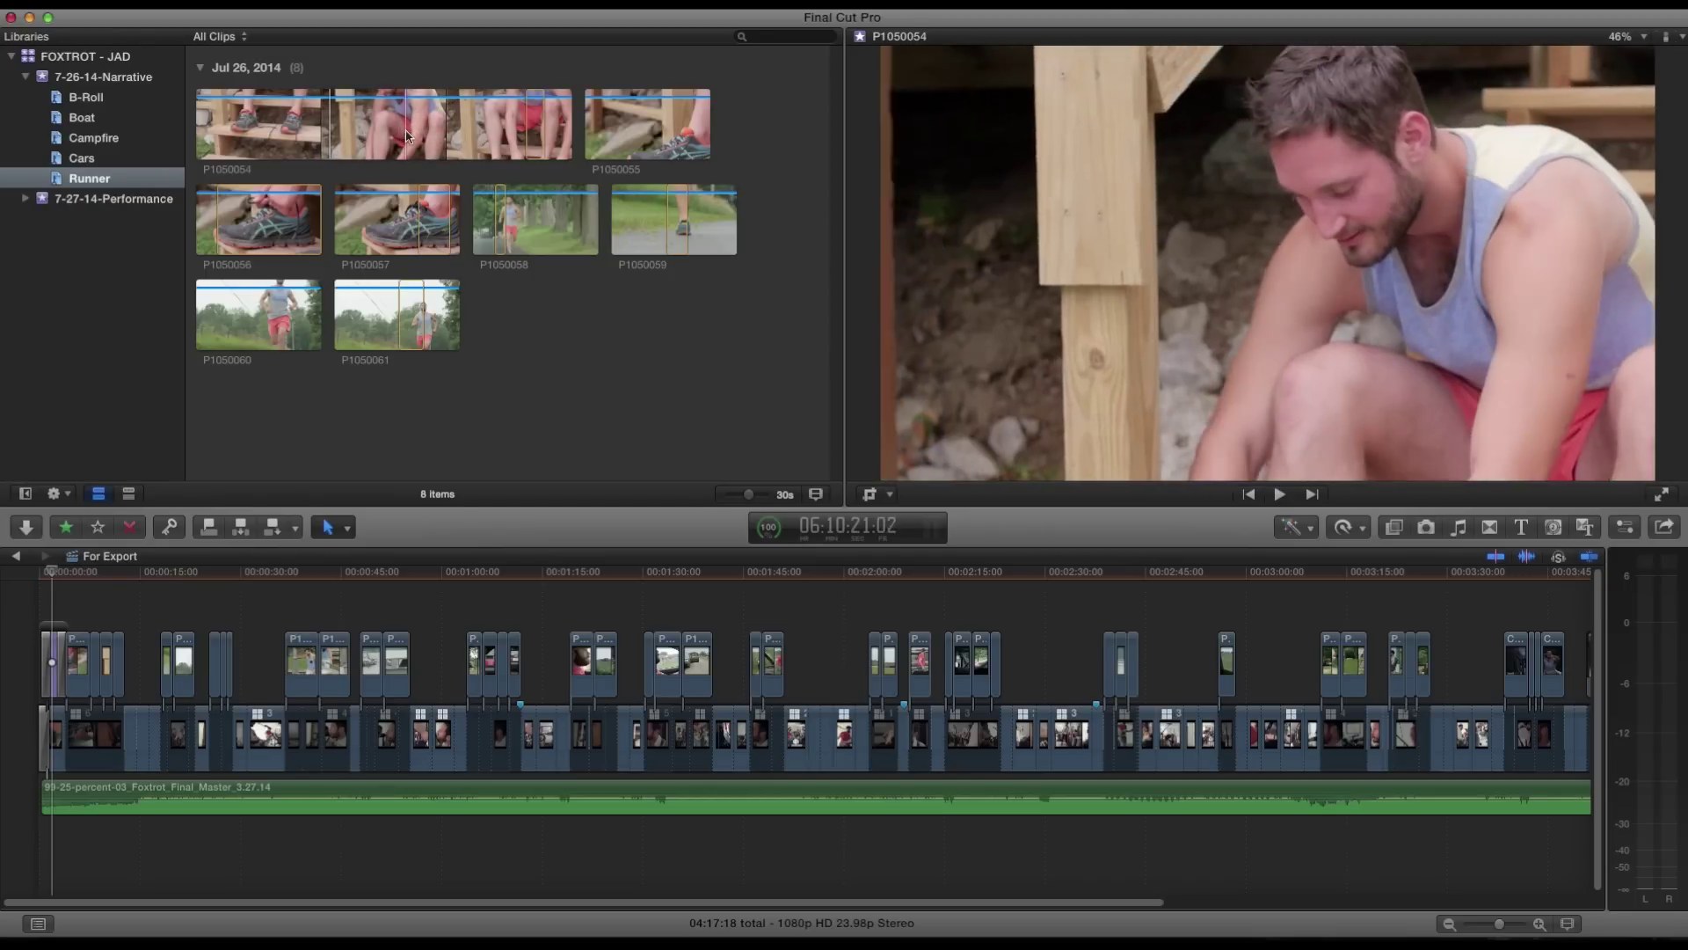
{"action": "key", "text": "space"}
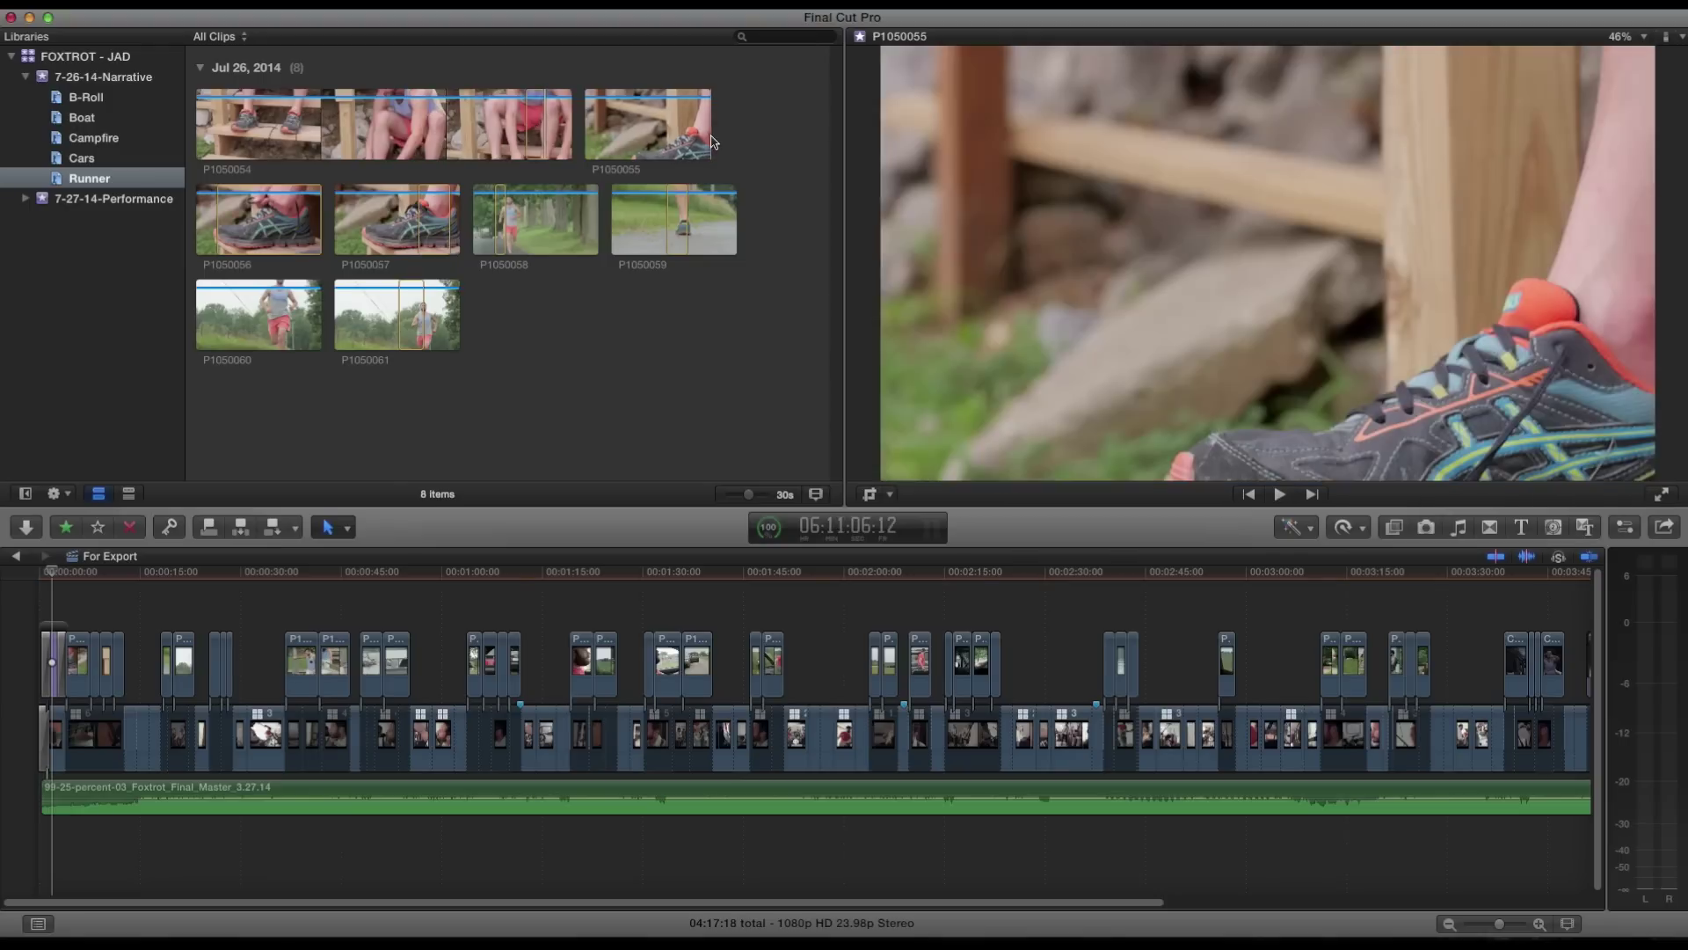
{"action": "key", "text": "space"}
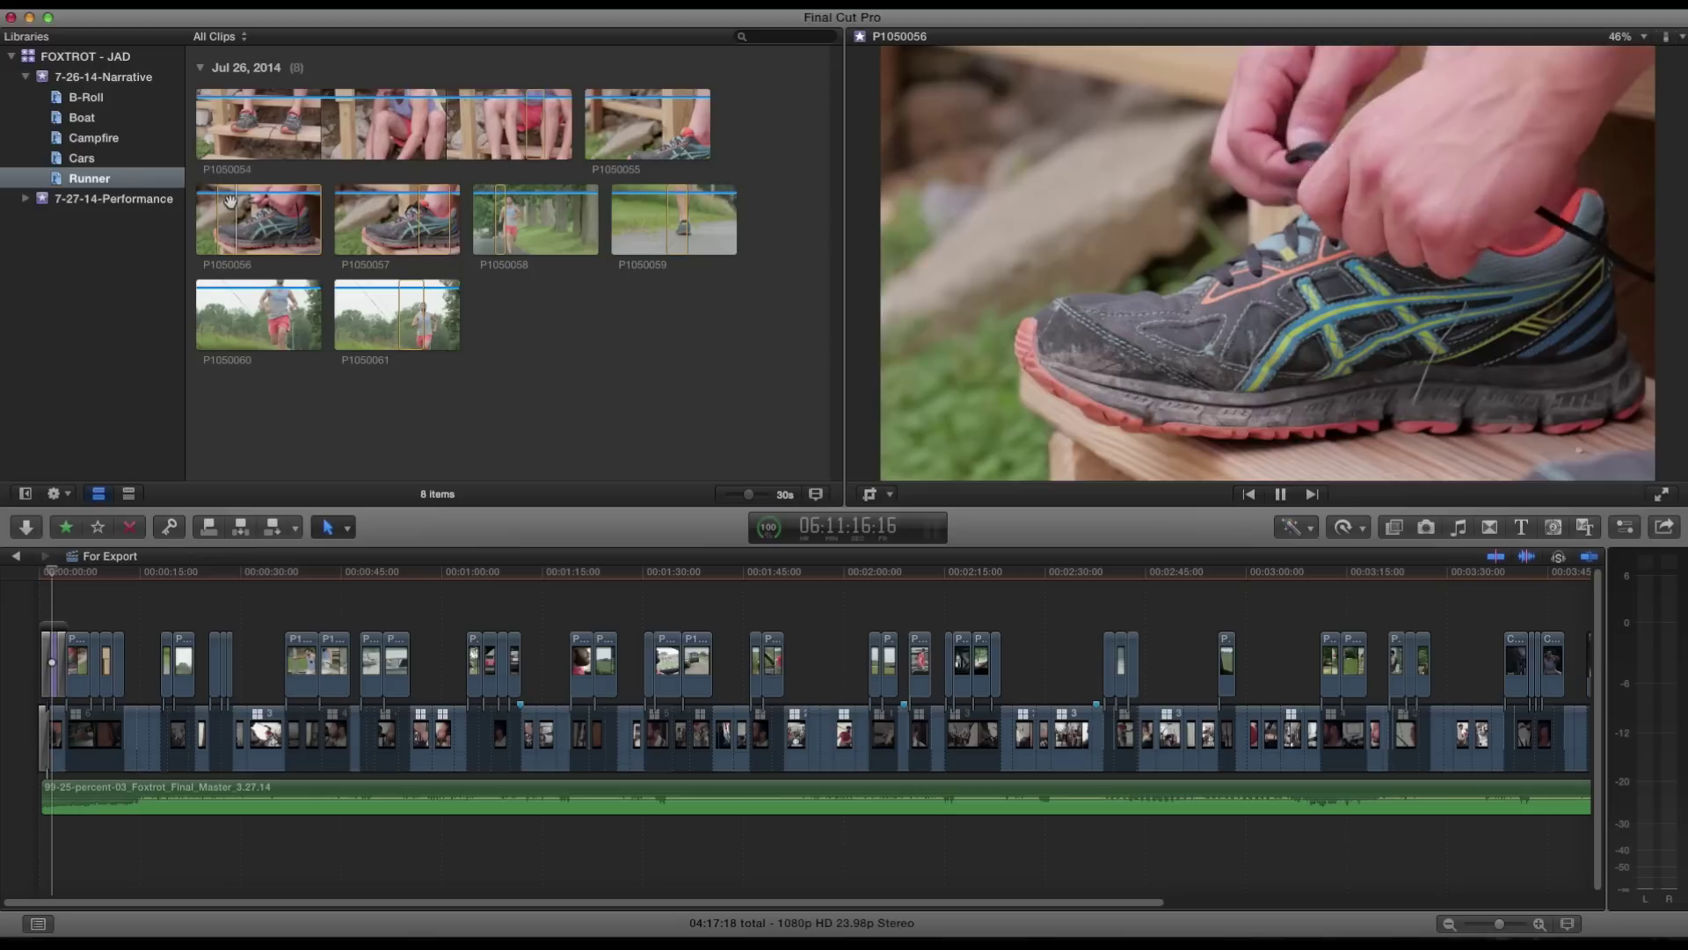
Play the running shots P1050058, P1050059 and P1050061 in the Runner collection.
{"action": "left_click", "coordinate": [493, 217]}
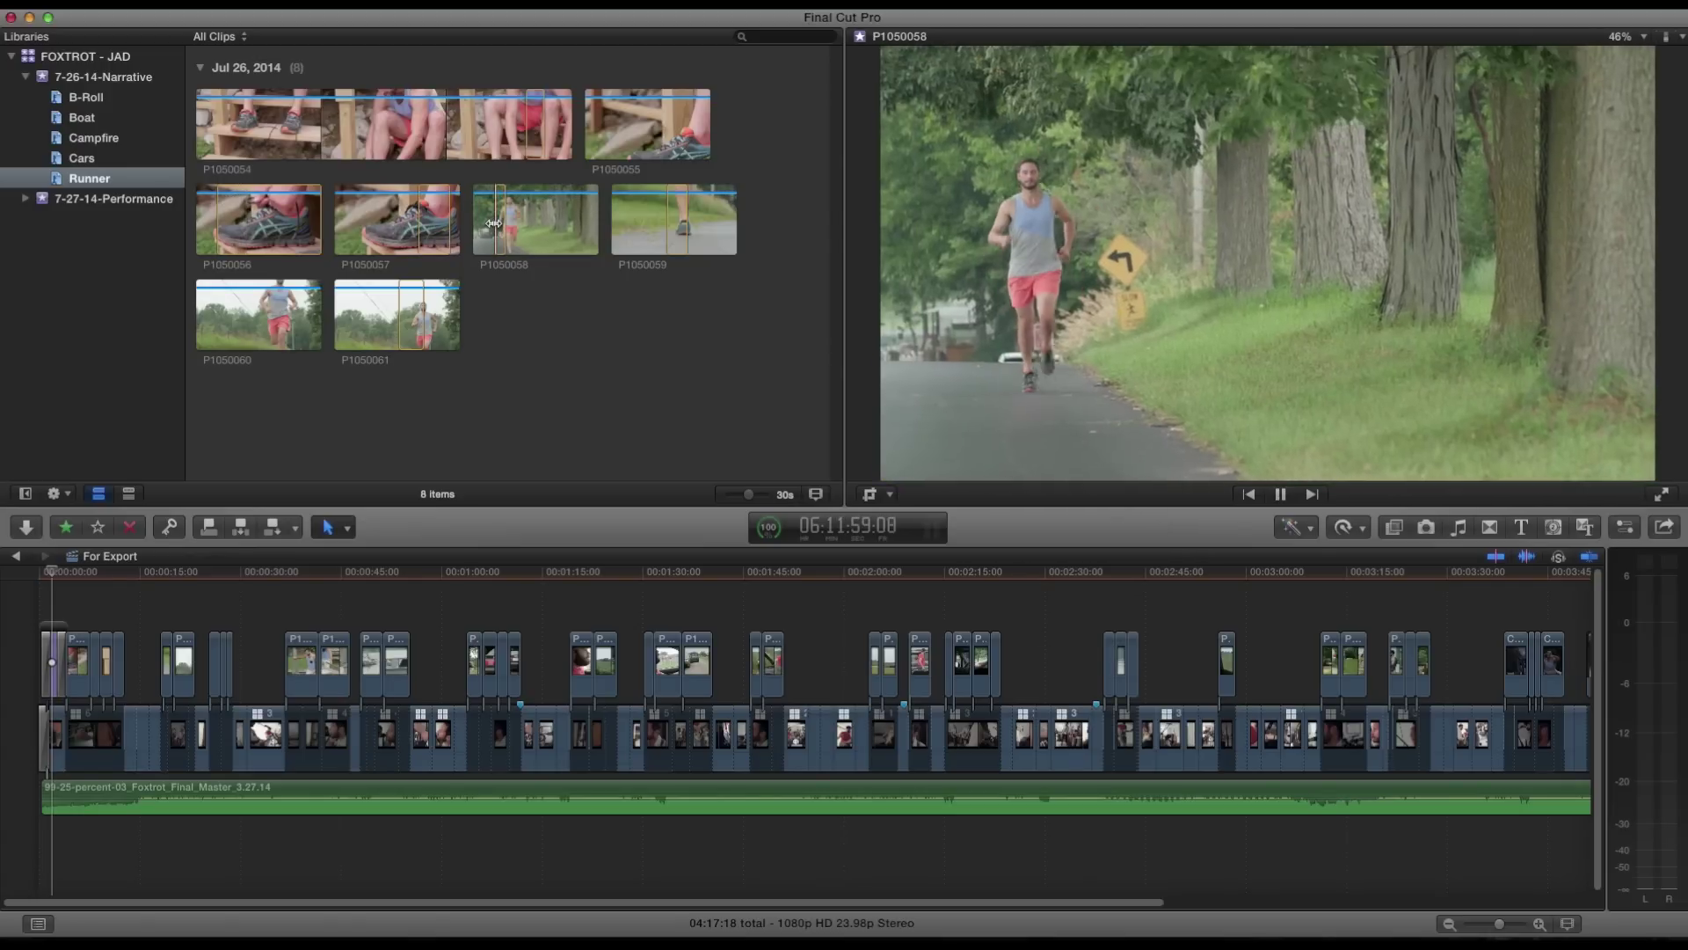
{"action": "left_click", "coordinate": [677, 230]}
{"action": "key", "text": "space"}
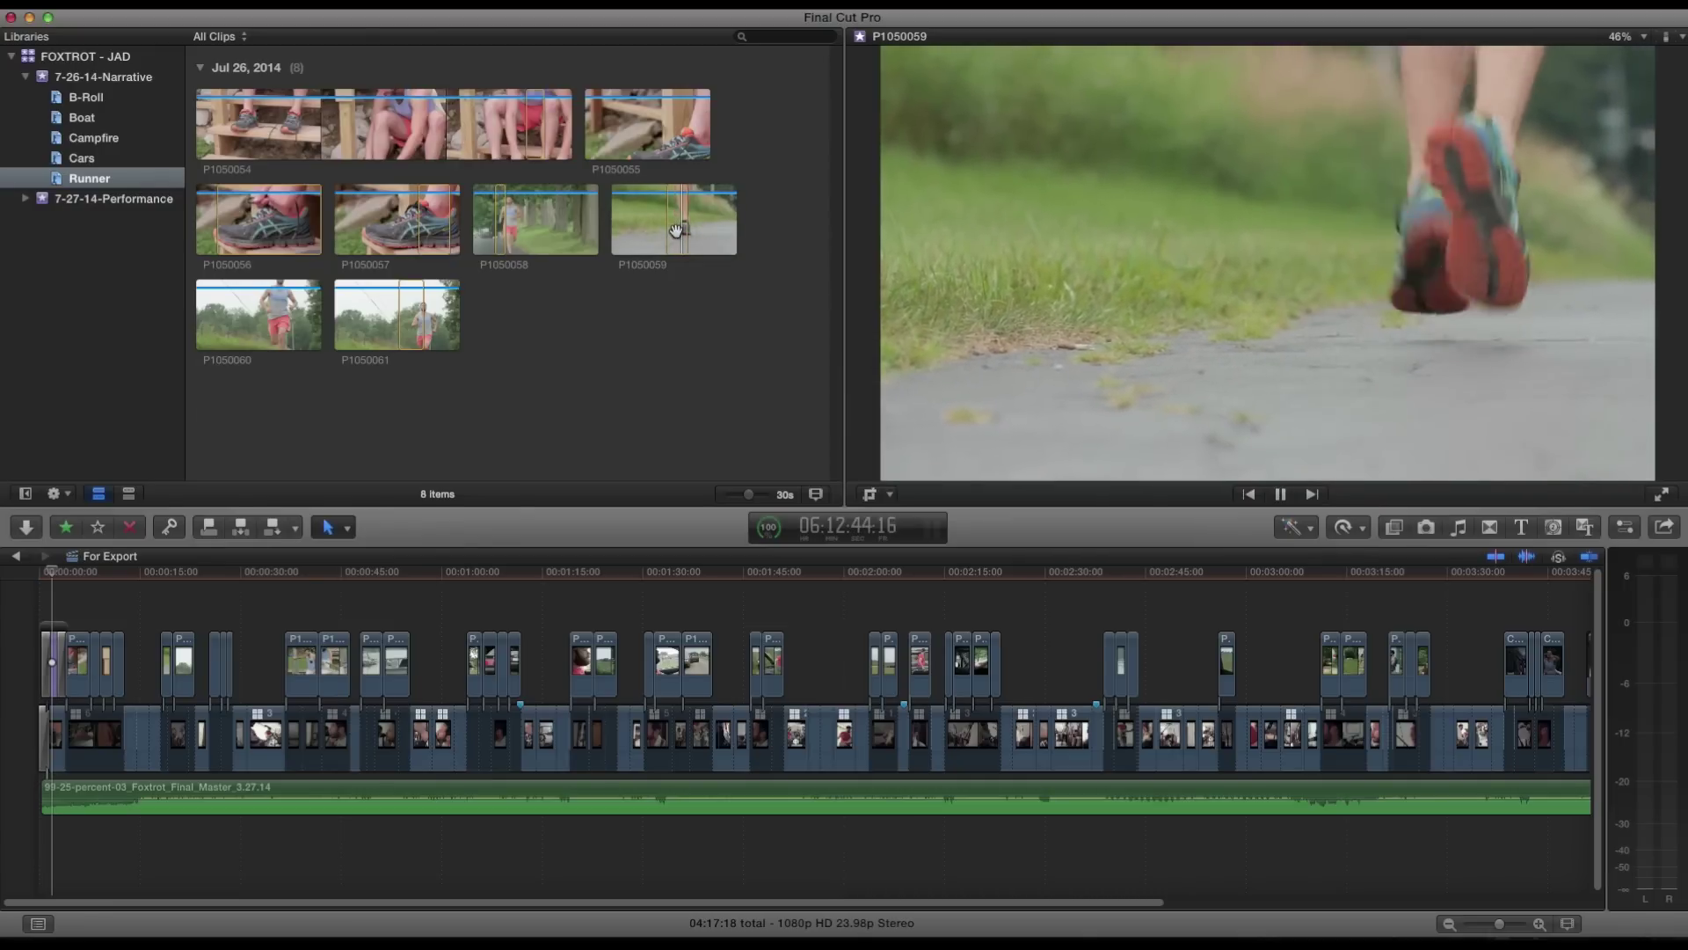
{"action": "left_click", "coordinate": [403, 302]}
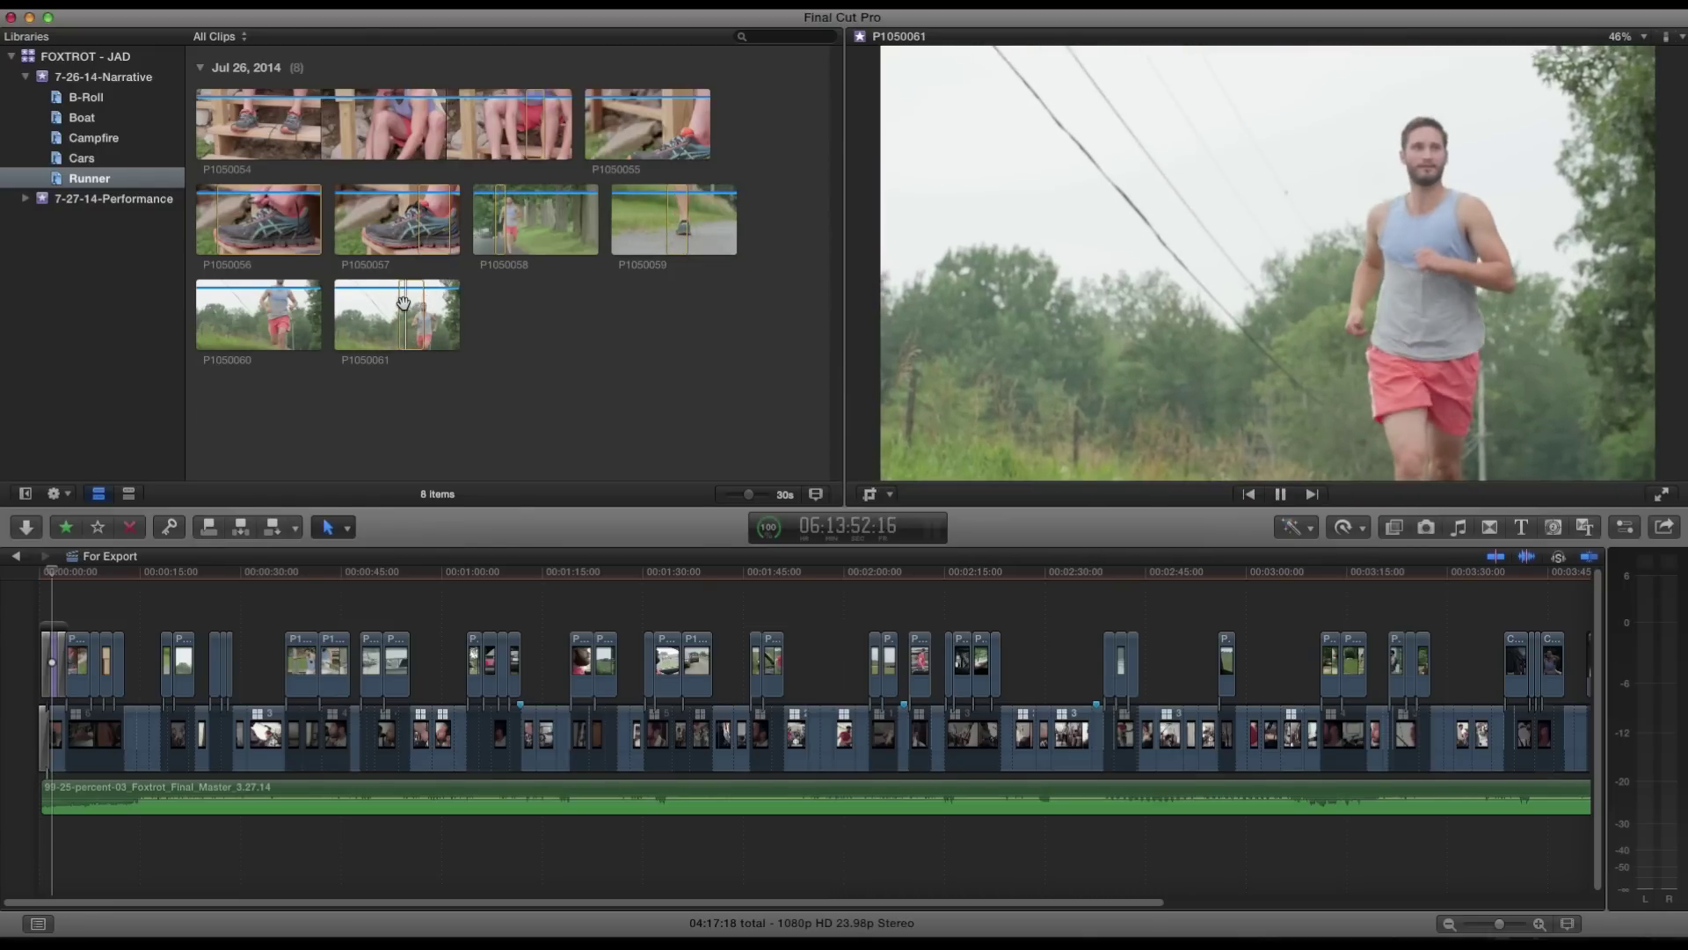
{"action": "key", "text": "space"}
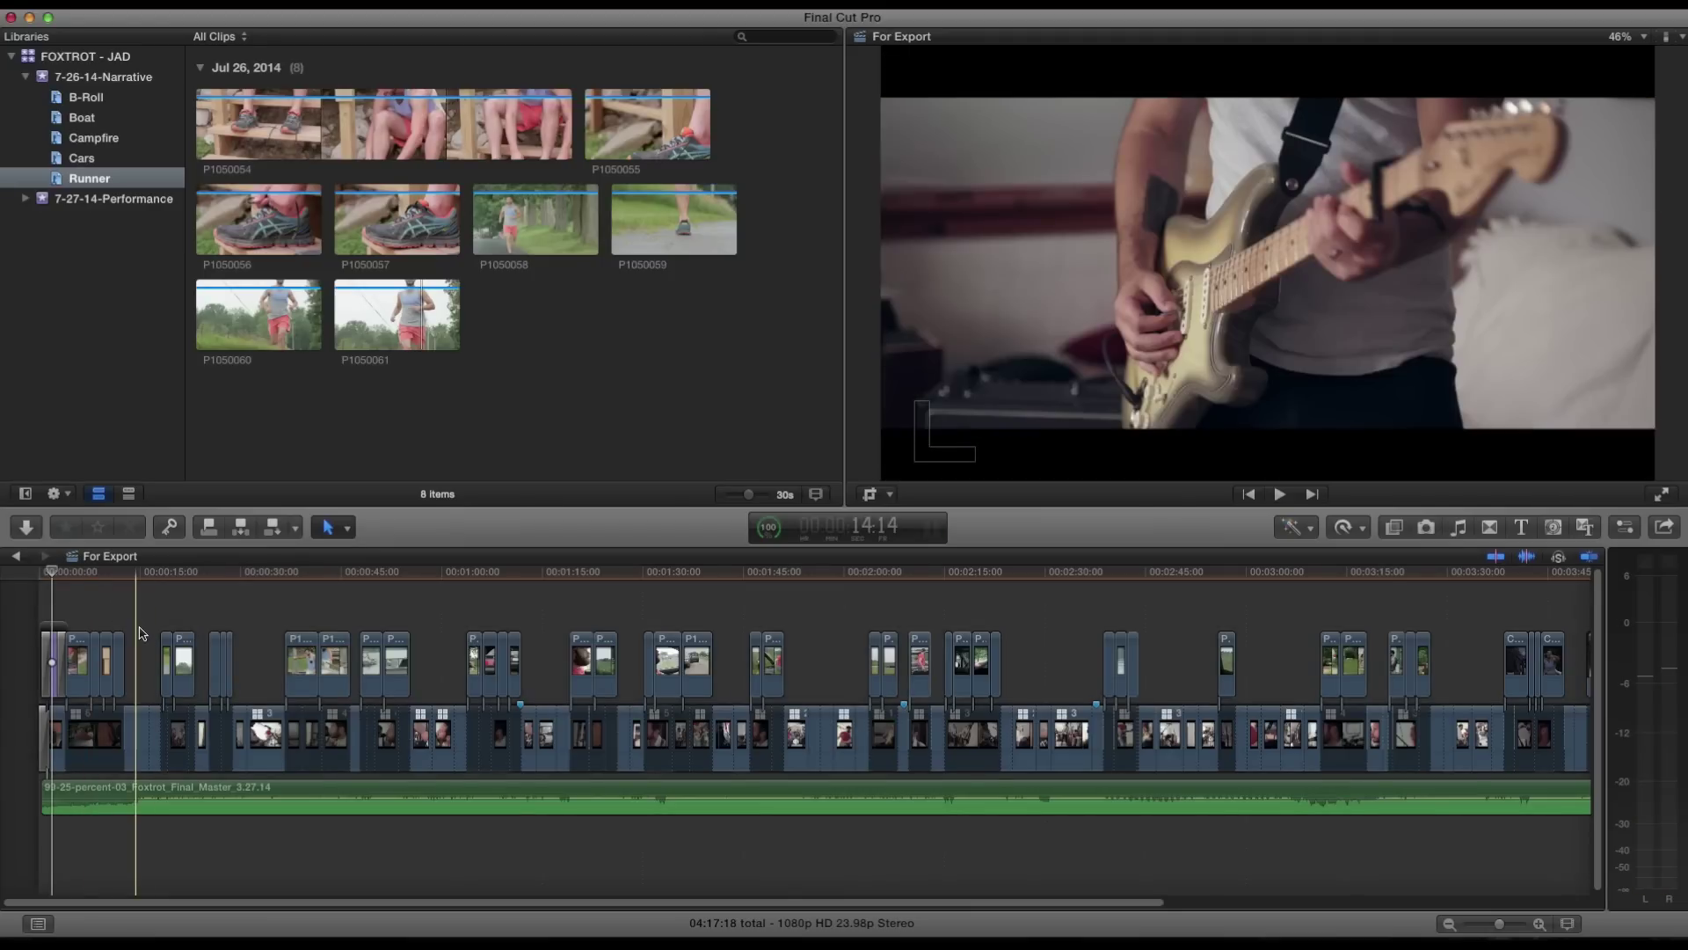
Place the playhead at 14:14 in the For Export timeline and preview the shoe-tying clip P1050054.
{"action": "left_click", "coordinate": [137, 630]}
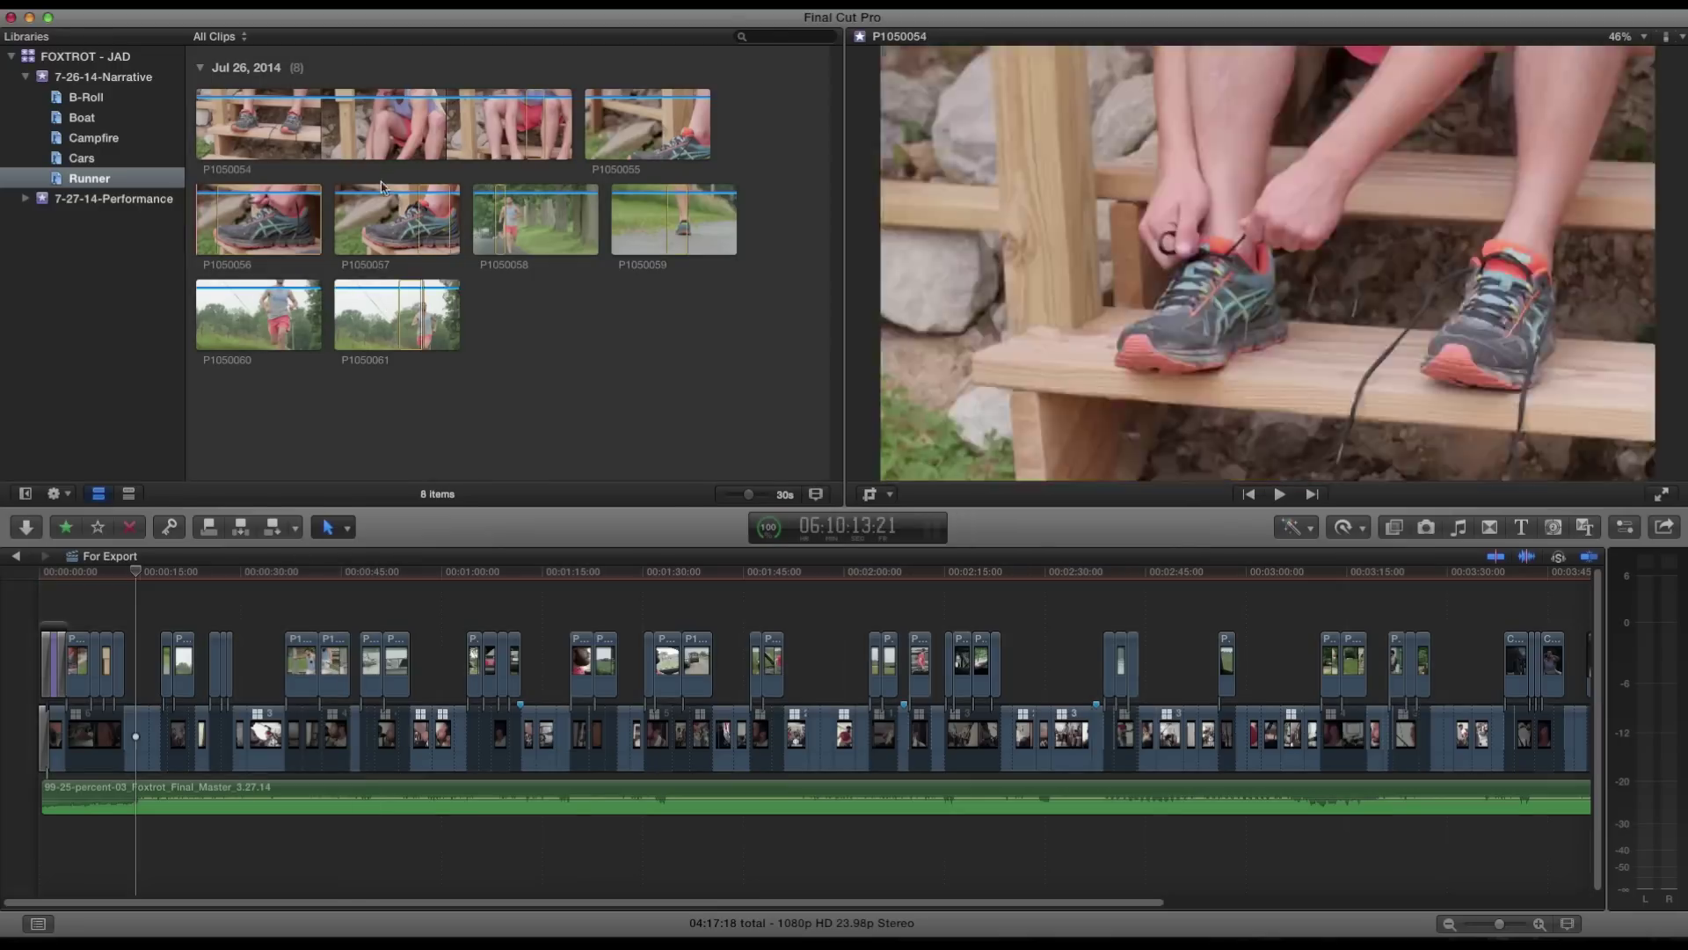
{"action": "left_click", "coordinate": [247, 131]}
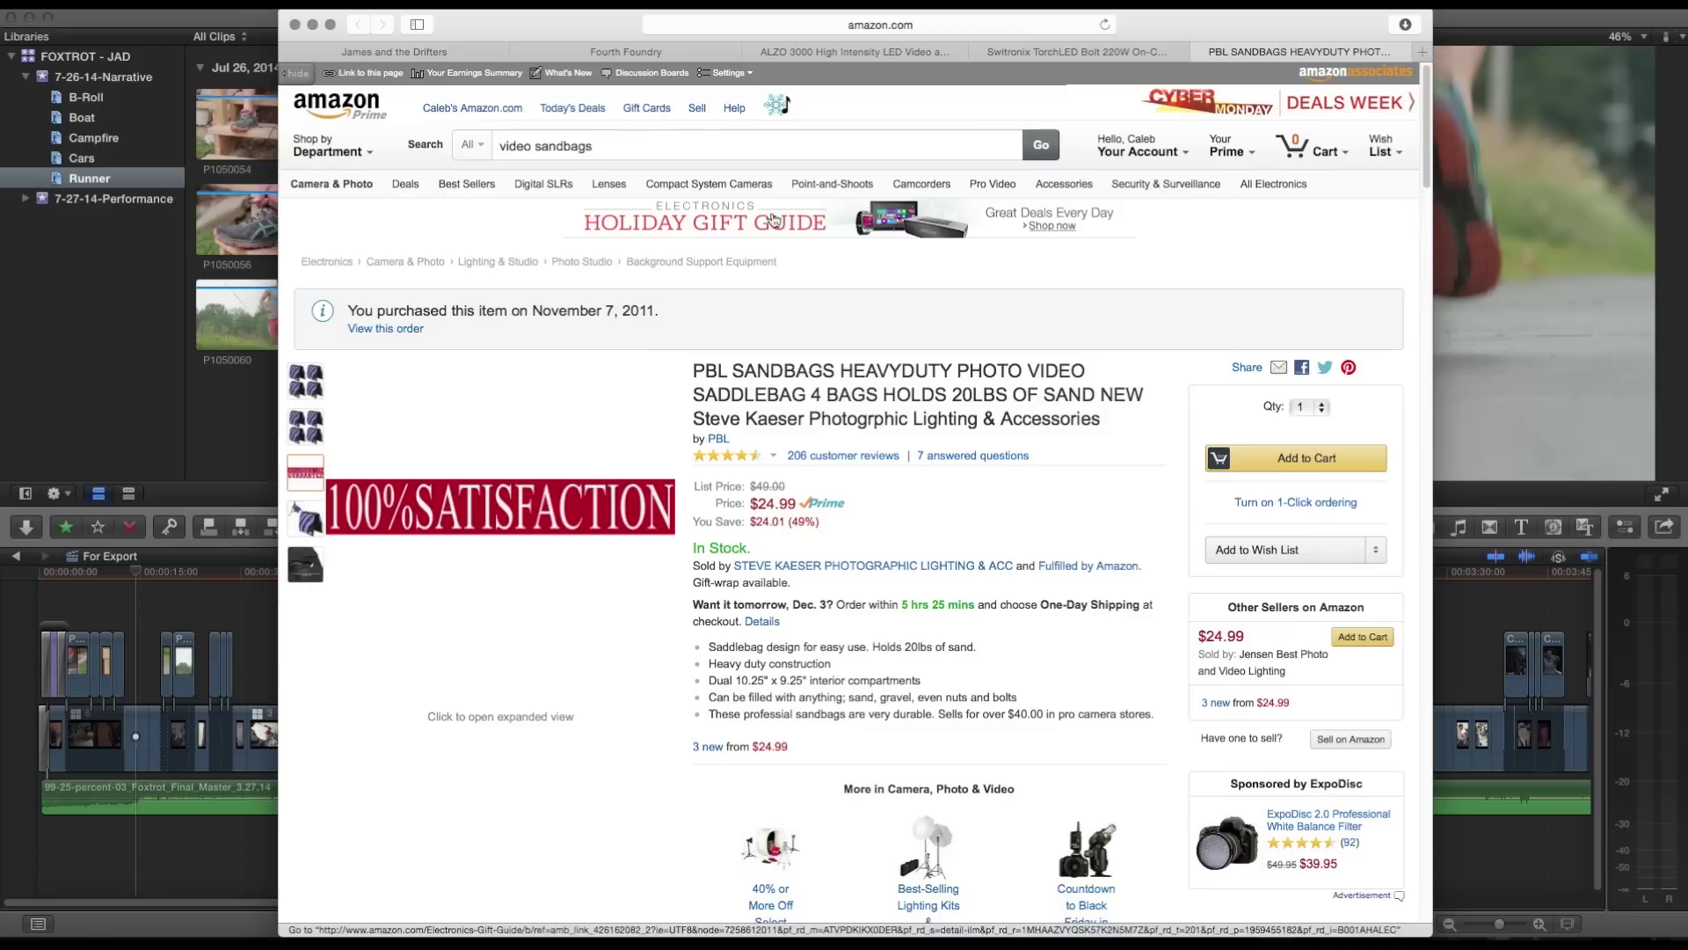
View the first product image of the PBL sandbags on the Amazon page and return to Final Cut Pro.
{"action": "mouse_move", "coordinate": [303, 409]}
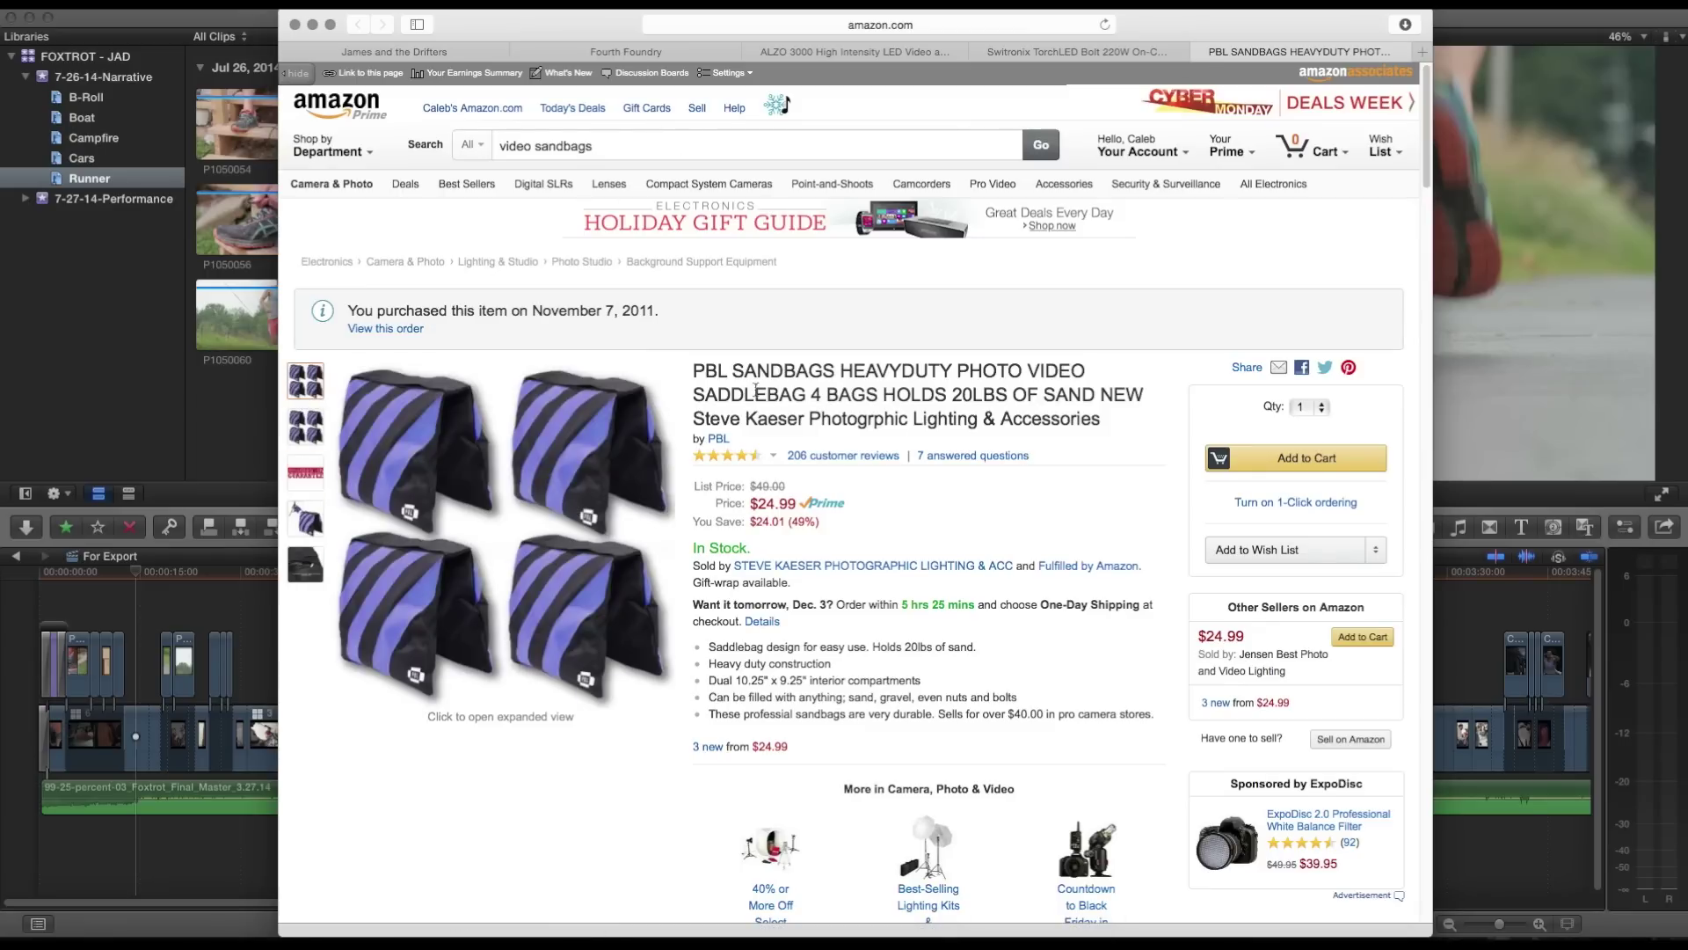
{"action": "key", "text": "super+h"}
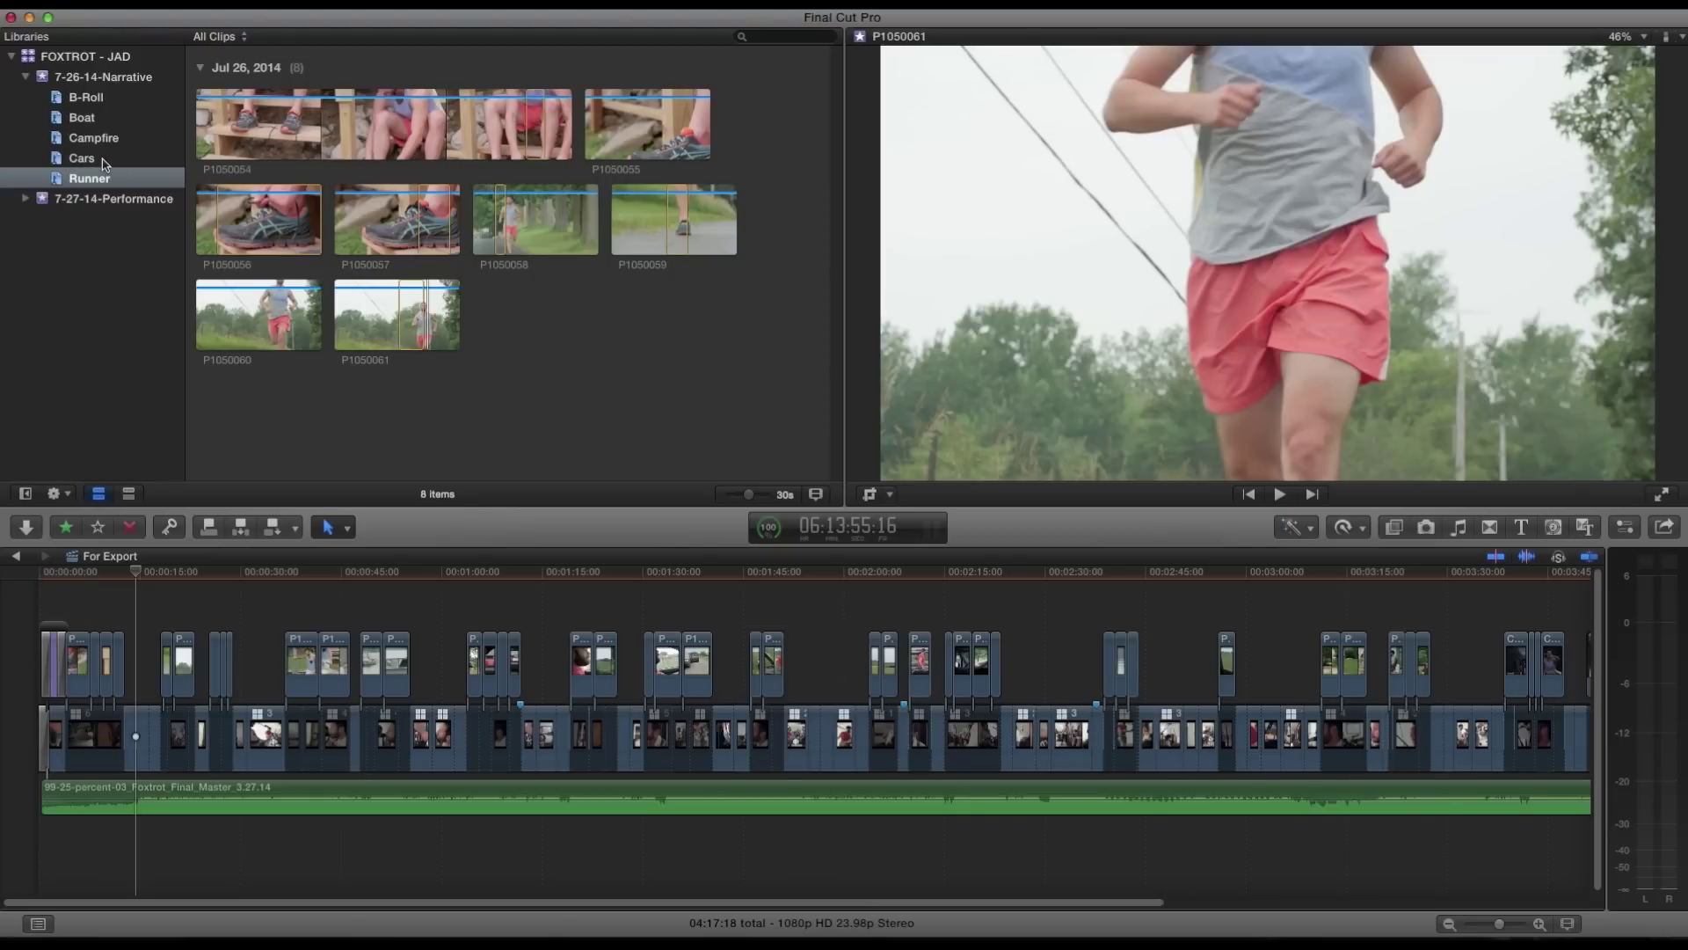
Reopen the Cars collection and skim its clips from P1050081 to the roadside car shot P1050089.
{"action": "left_click", "coordinate": [83, 158]}
{"action": "scroll", "coordinate": [430, 207], "scroll_direction": "up", "scroll_amount": 5}
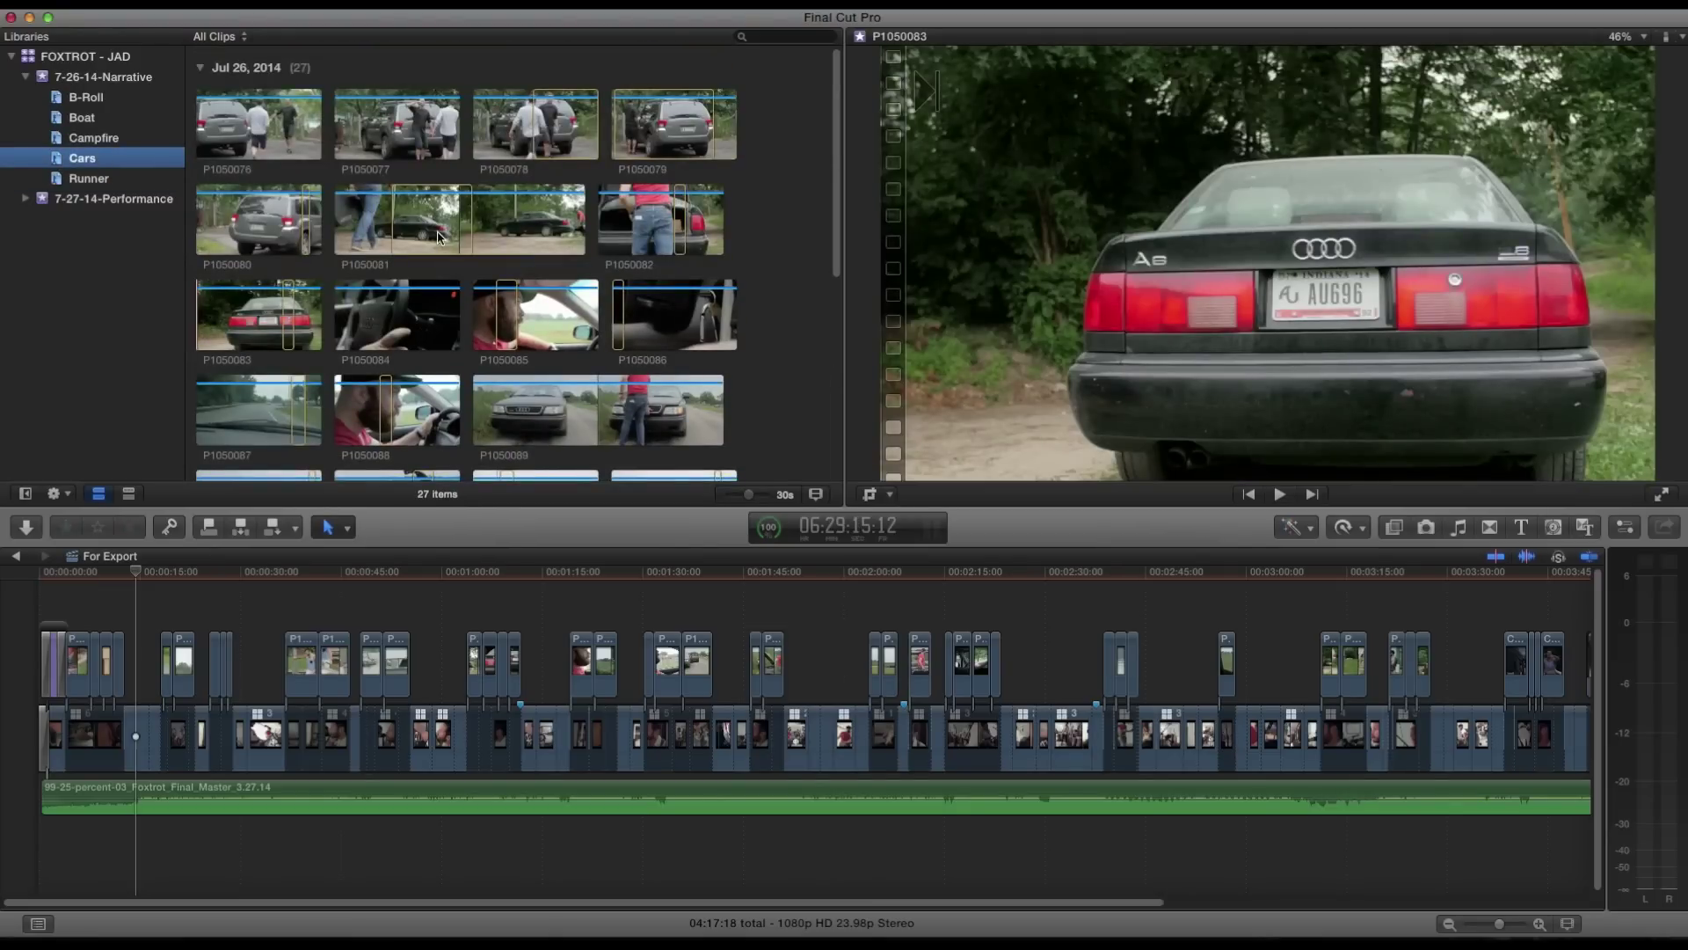
{"action": "left_click", "coordinate": [431, 230]}
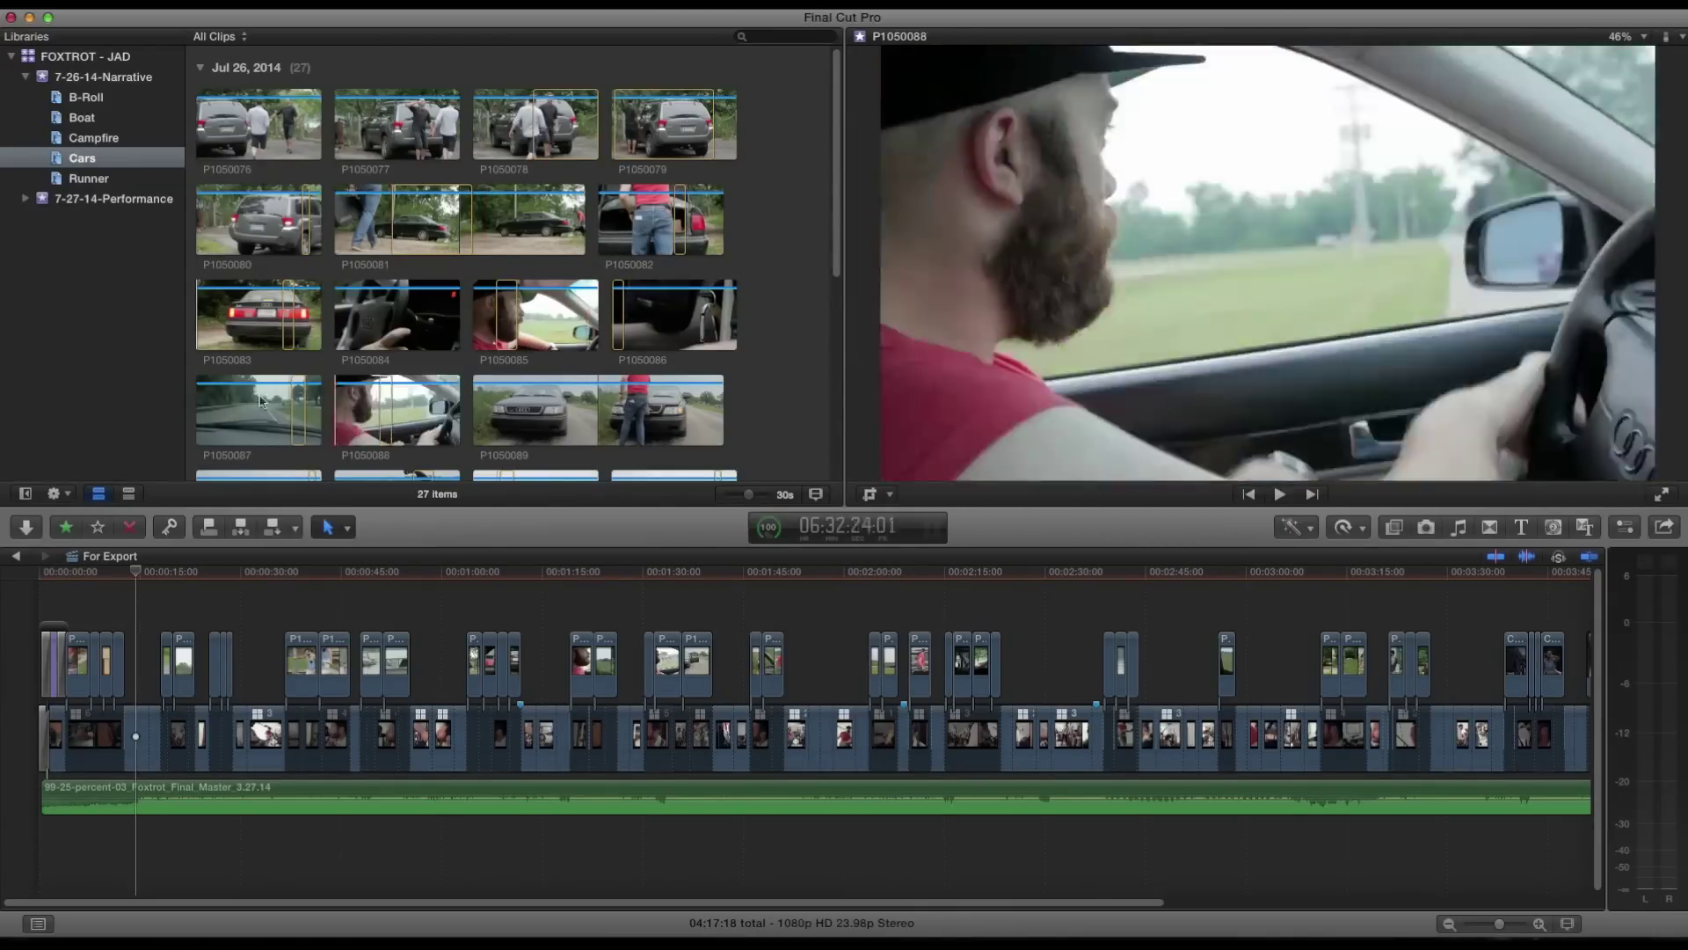
{"action": "scroll", "coordinate": [374, 419], "scroll_direction": "down", "scroll_amount": 1}
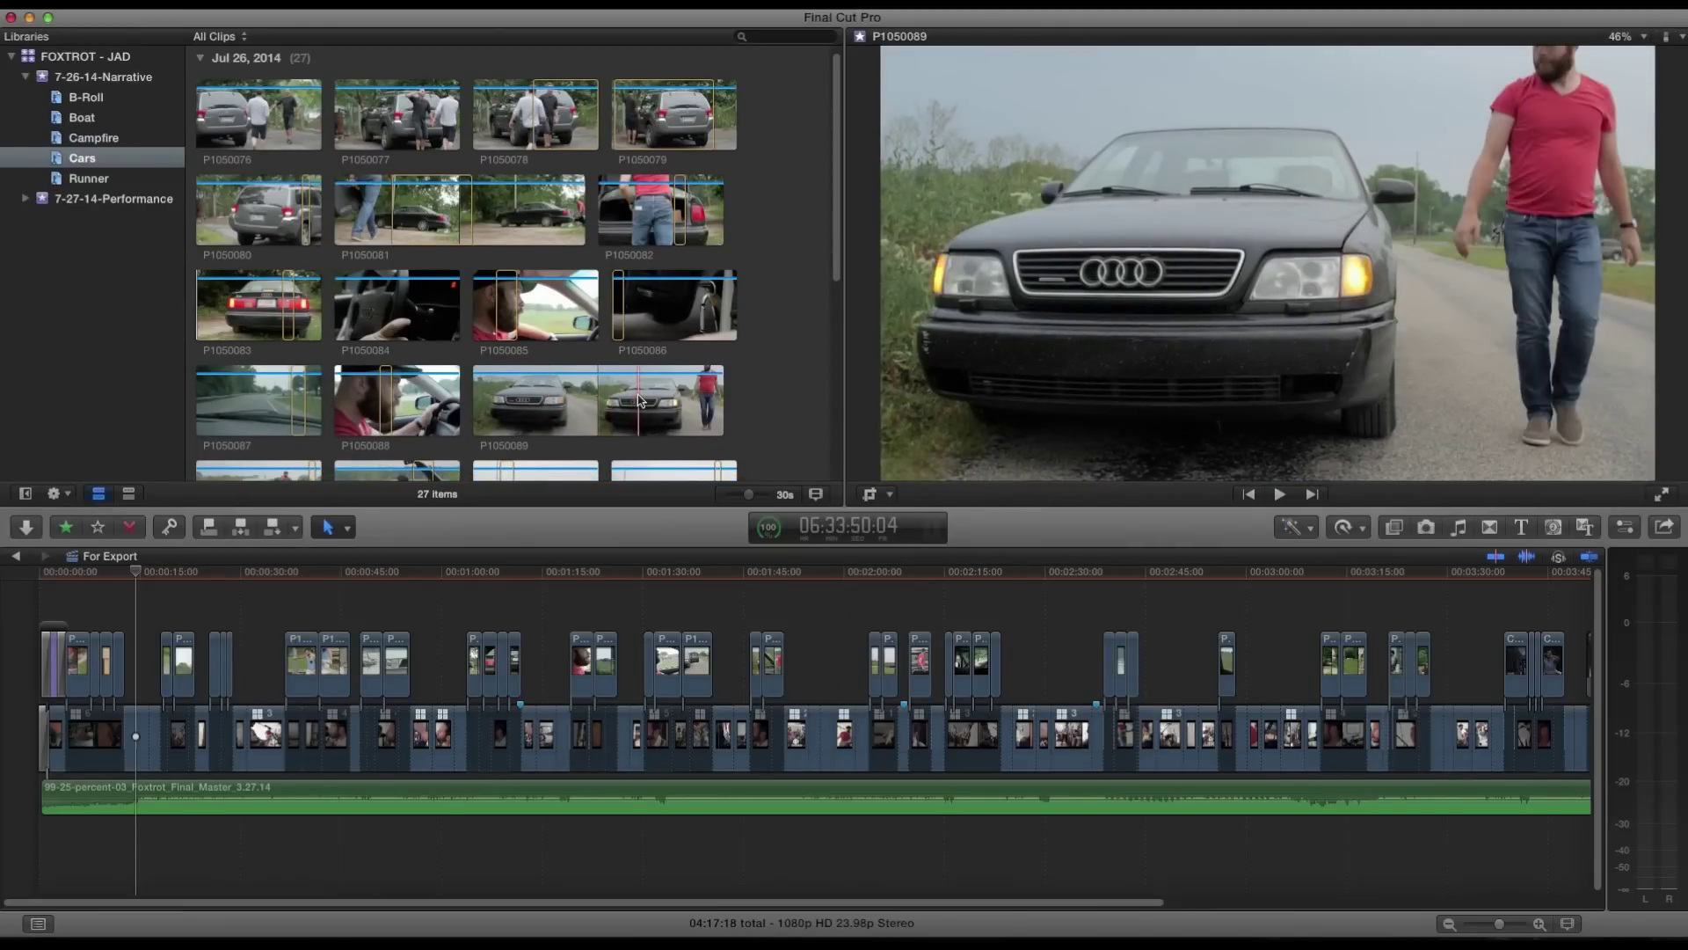
{"action": "scroll", "coordinate": [603, 305], "scroll_direction": "down", "scroll_amount": 3}
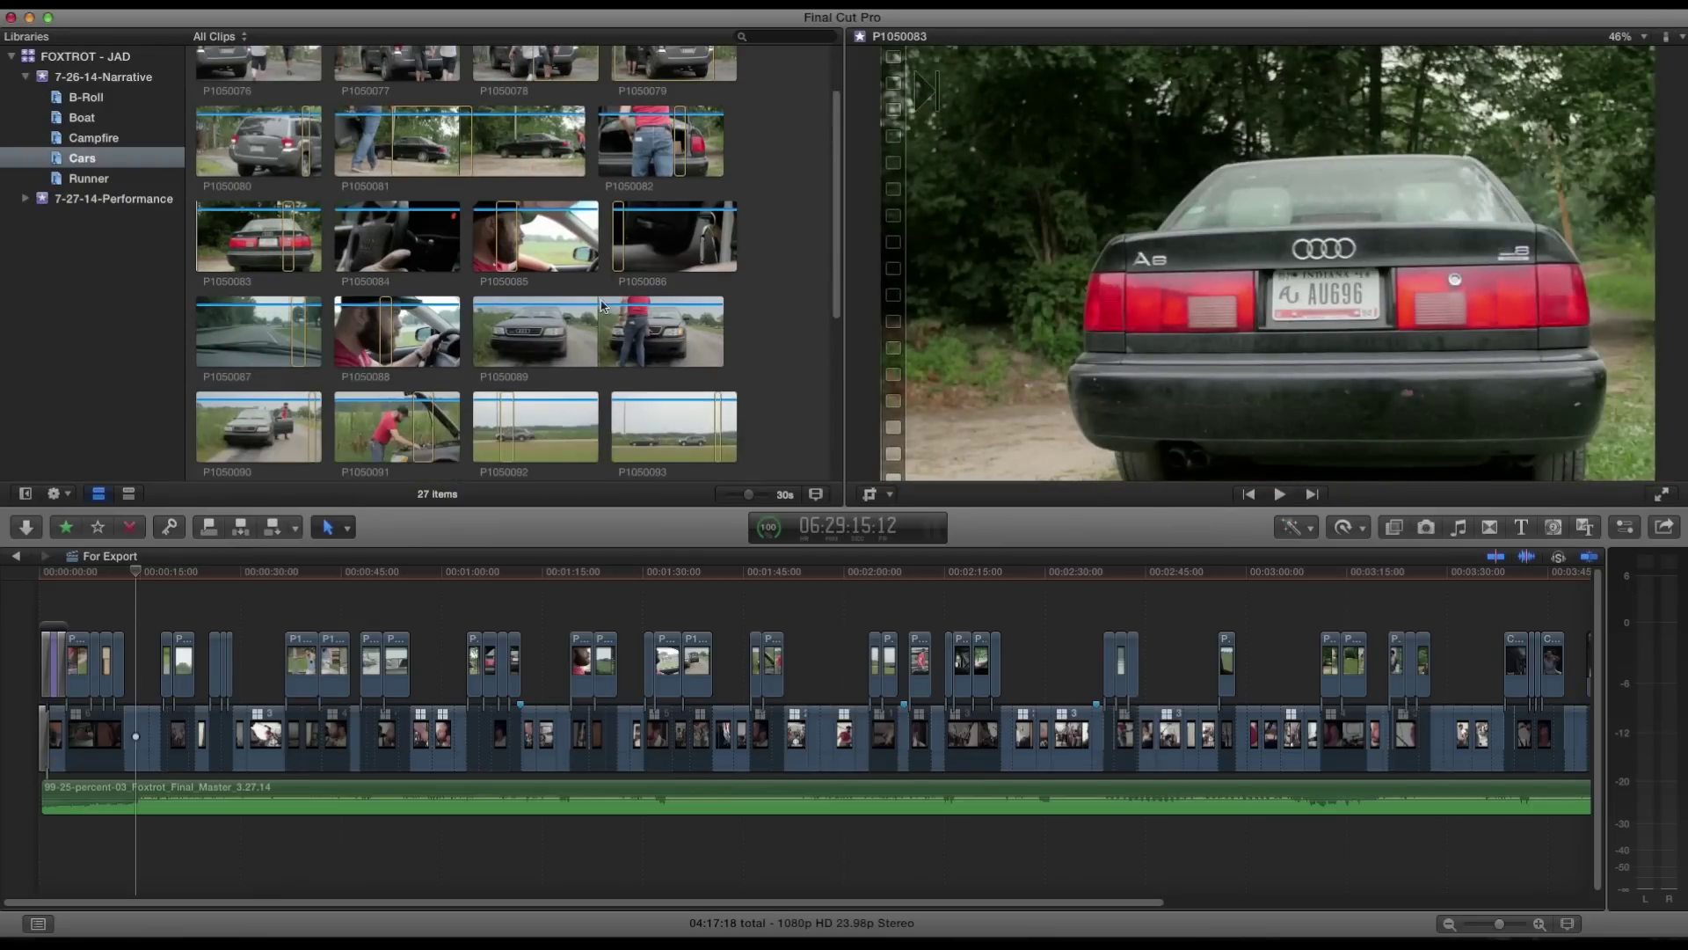
{"action": "scroll", "coordinate": [514, 312], "scroll_direction": "down", "scroll_amount": 3}
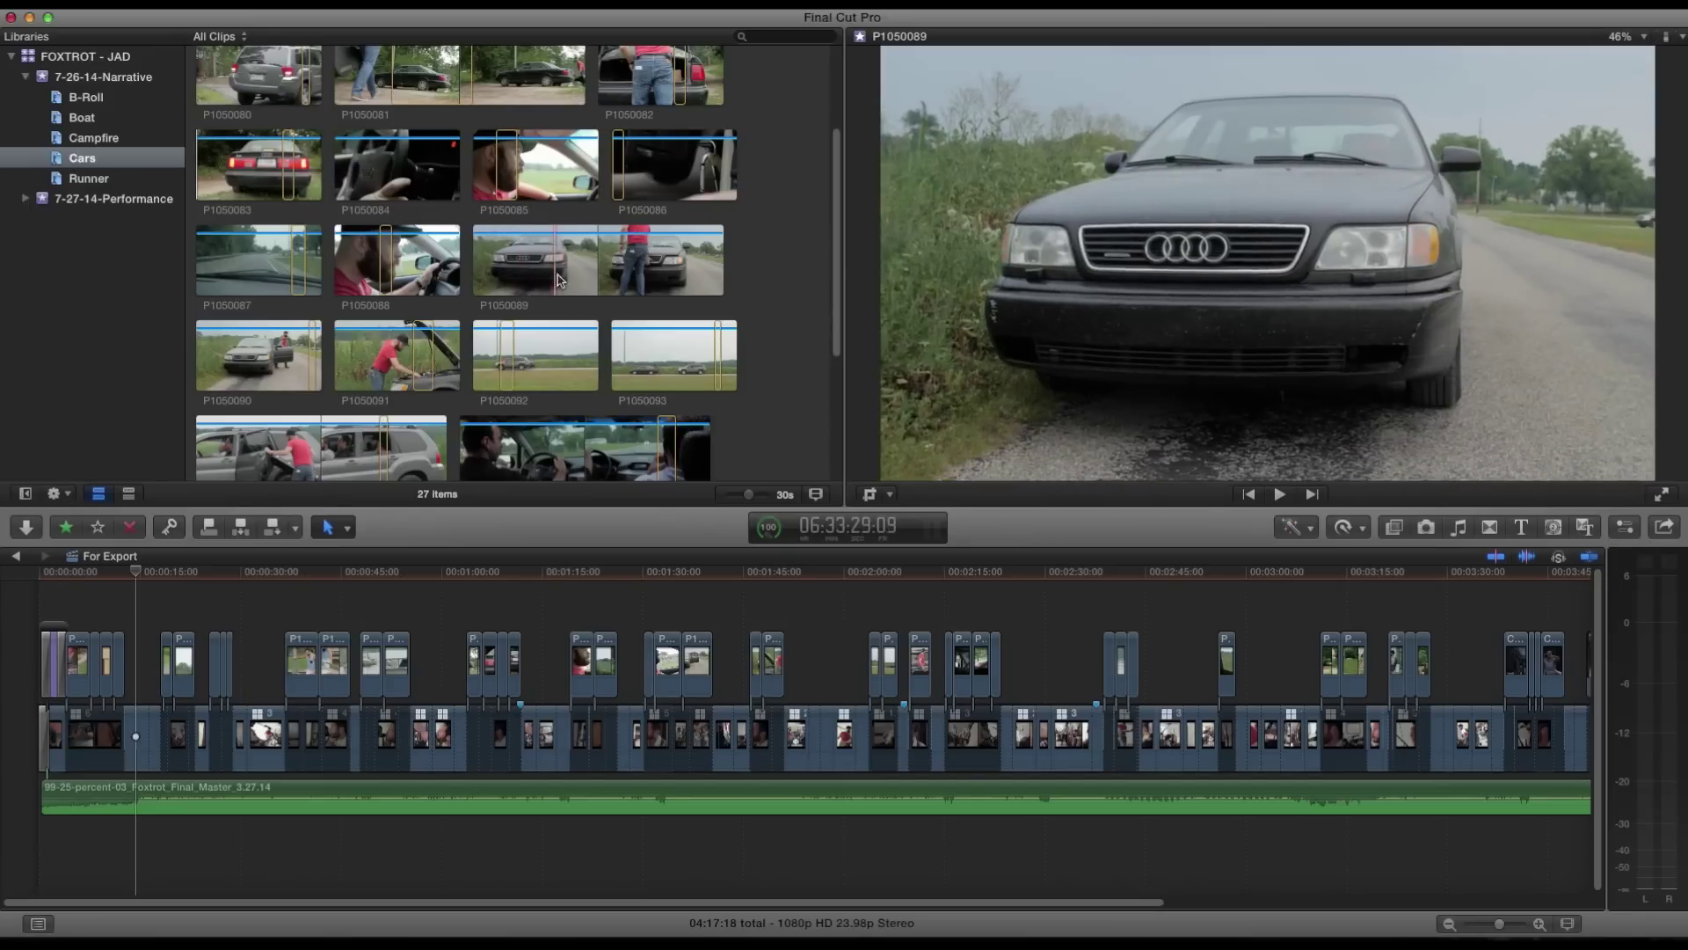
Play the roadside breakdown clips P1050089 and P1050091 and look over the remaining Cars clips.
{"action": "key", "text": "space"}
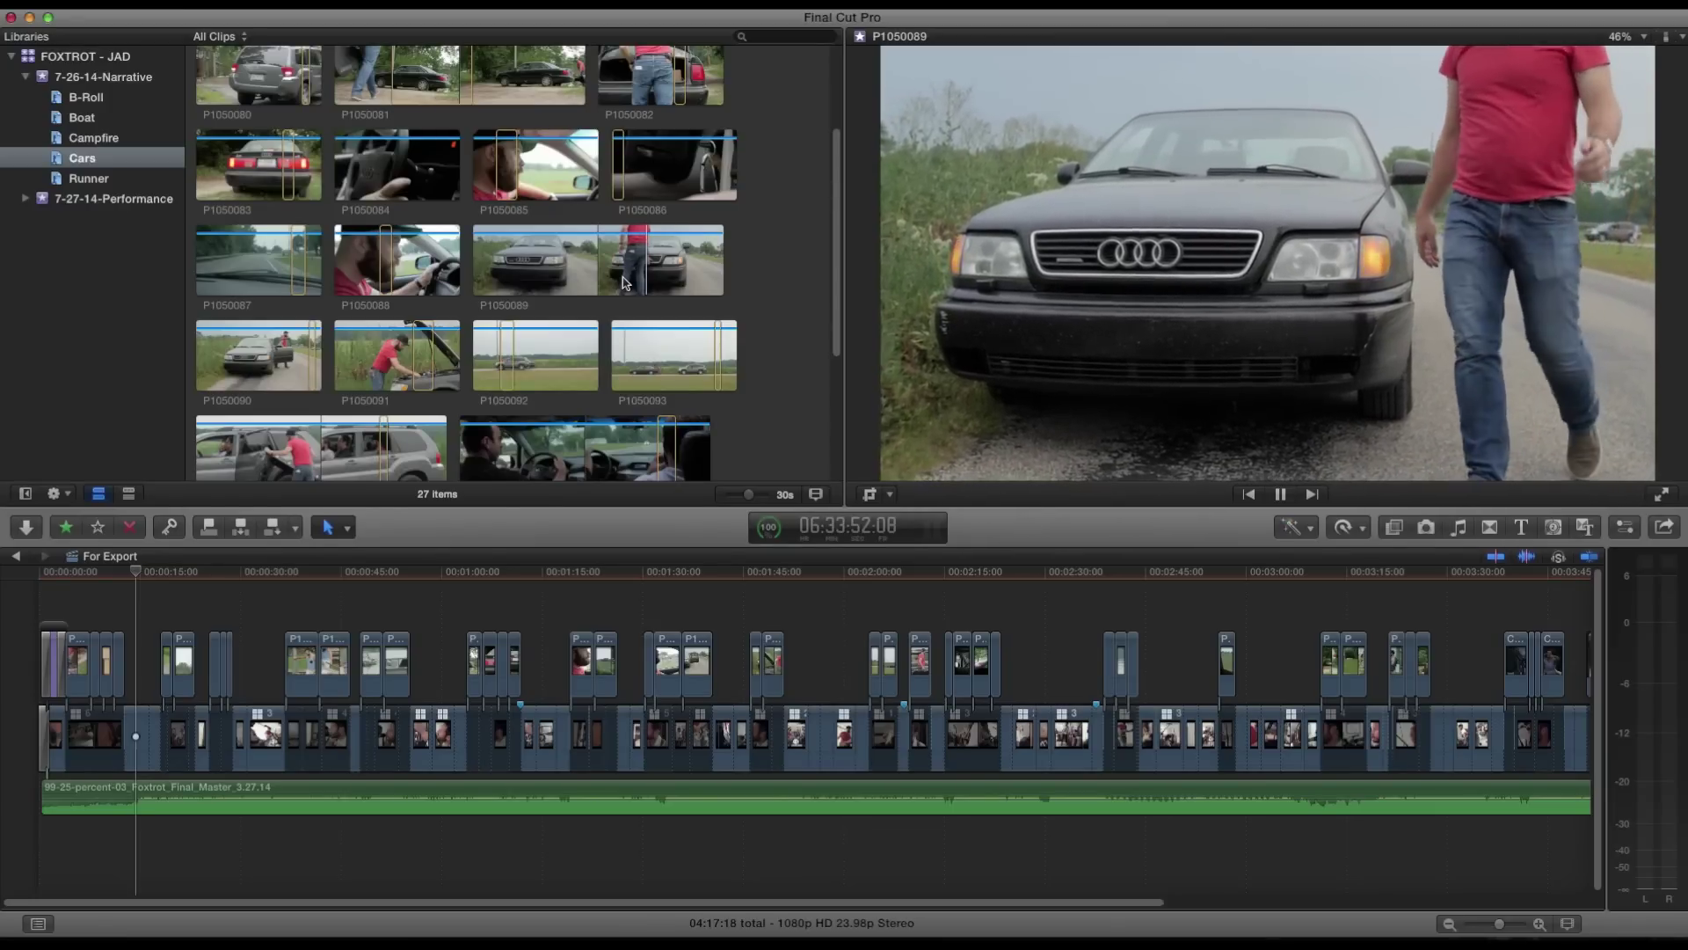
{"action": "key", "text": "space"}
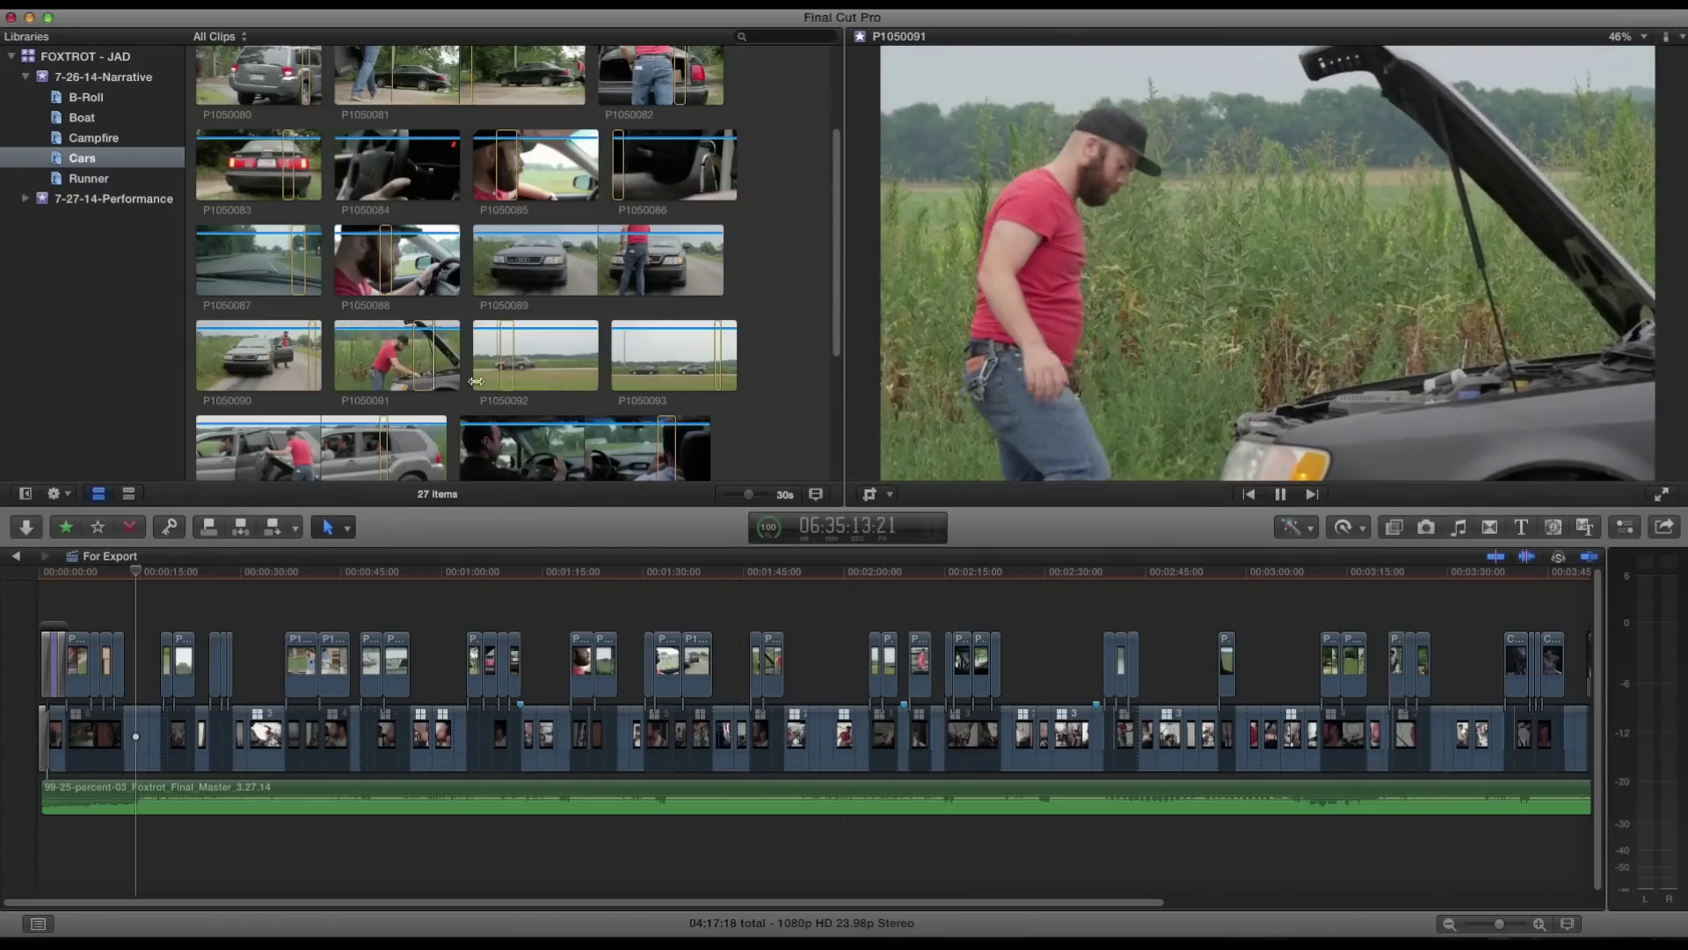
{"action": "scroll", "coordinate": [377, 323], "scroll_direction": "up", "scroll_amount": 4}
{"action": "scroll", "coordinate": [376, 326], "scroll_direction": "down", "scroll_amount": 5}
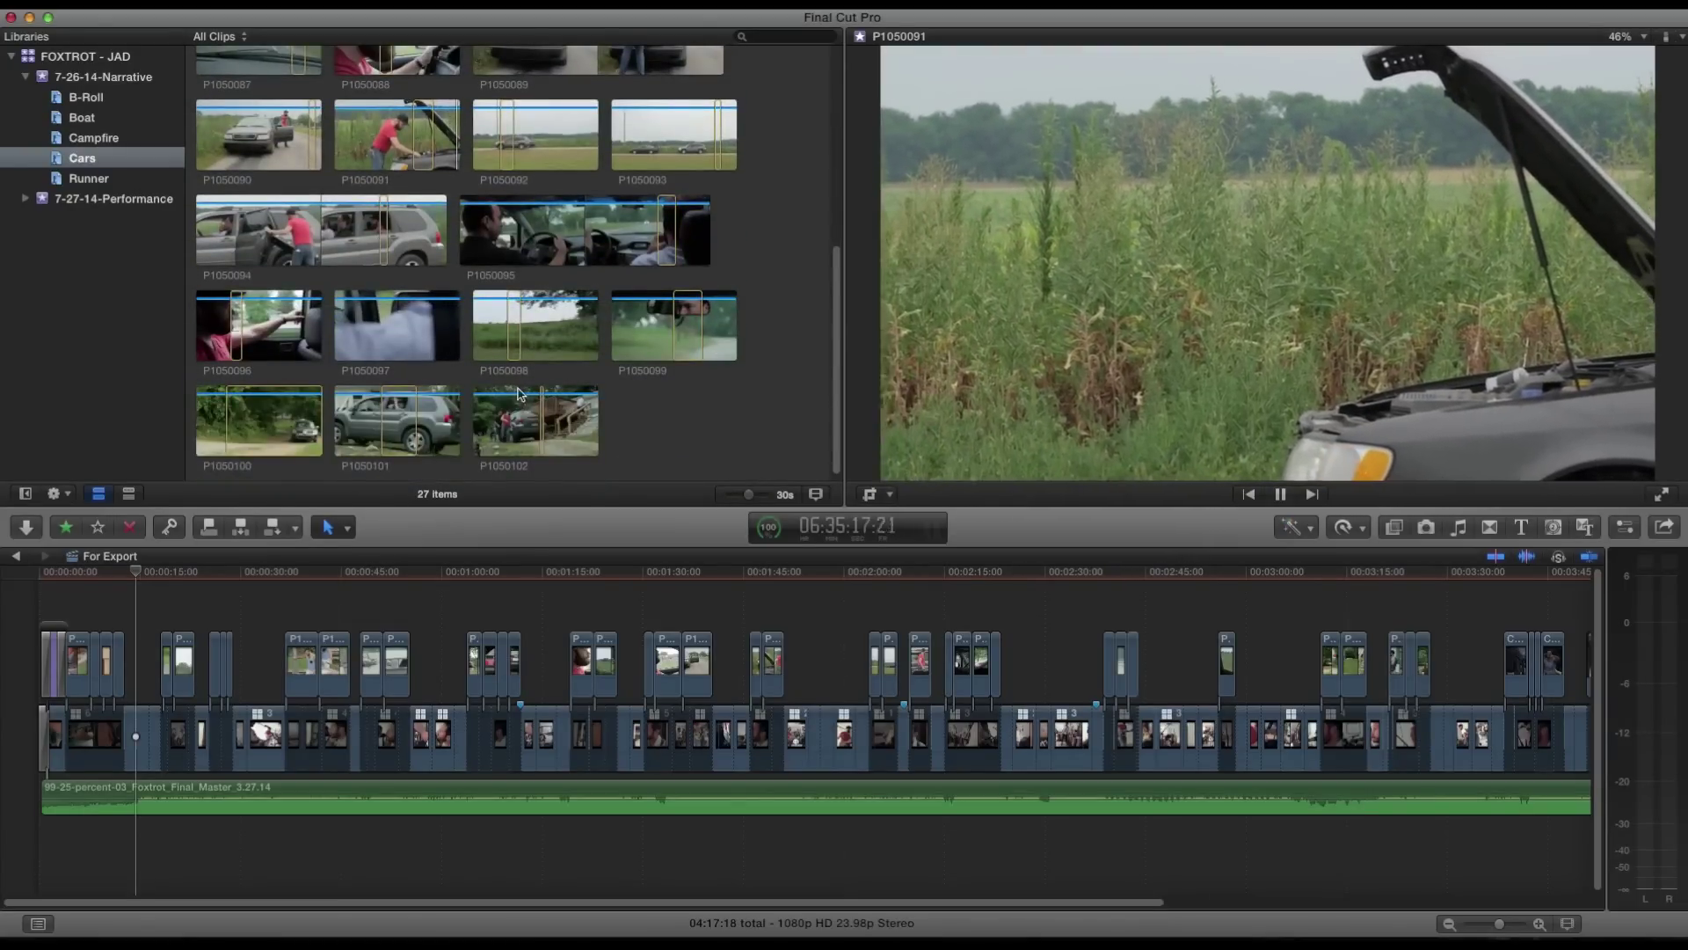
Stop the current playback and play the in-car passenger shot P1050096 from the Cars collection.
{"action": "key", "text": "space"}
{"action": "scroll", "coordinate": [504, 315], "scroll_direction": "down", "scroll_amount": 1}
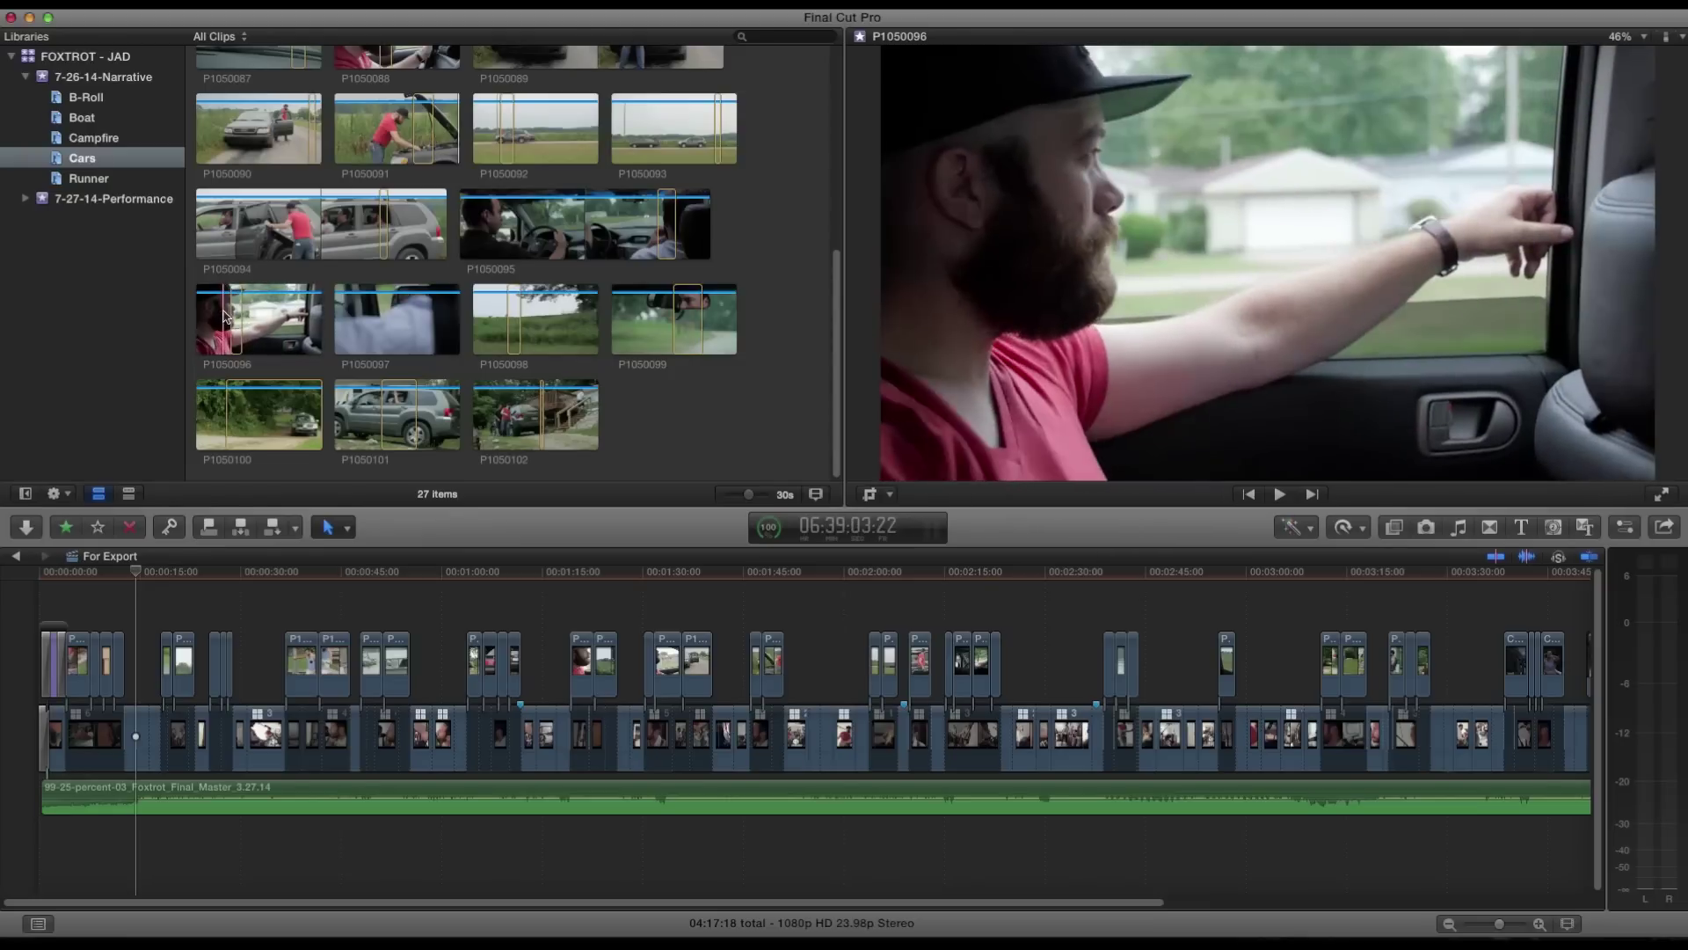
{"action": "key", "text": "space"}
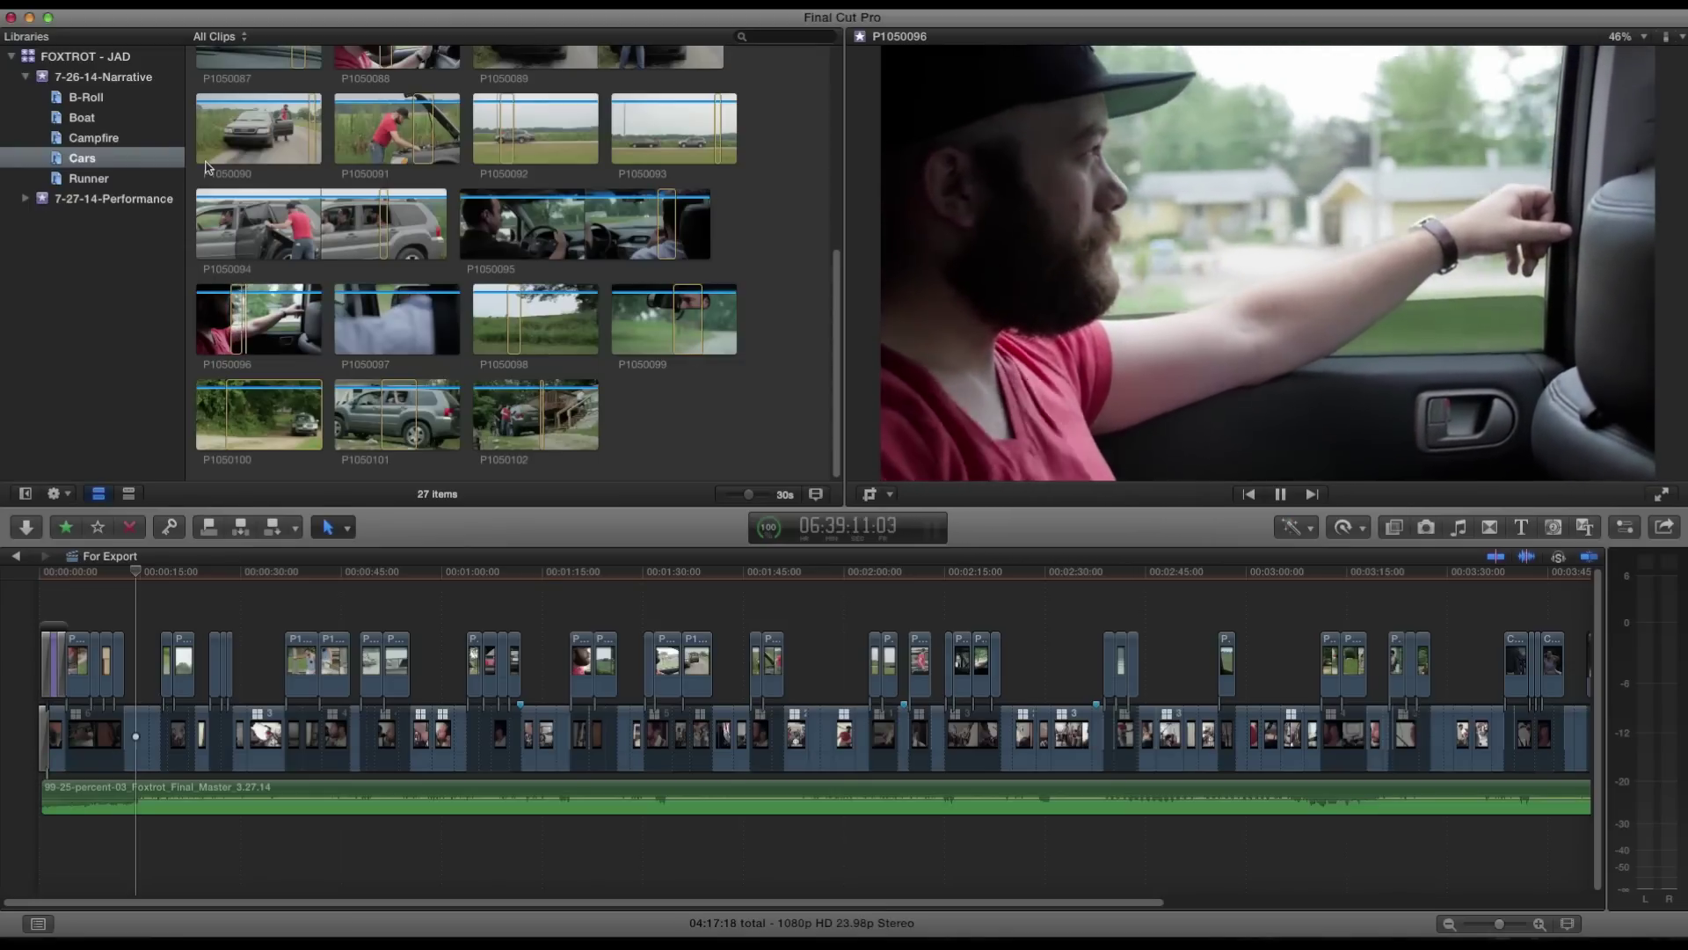
Open the Boat collection and play the rowing clip P1050068.
{"action": "left_click", "coordinate": [83, 119]}
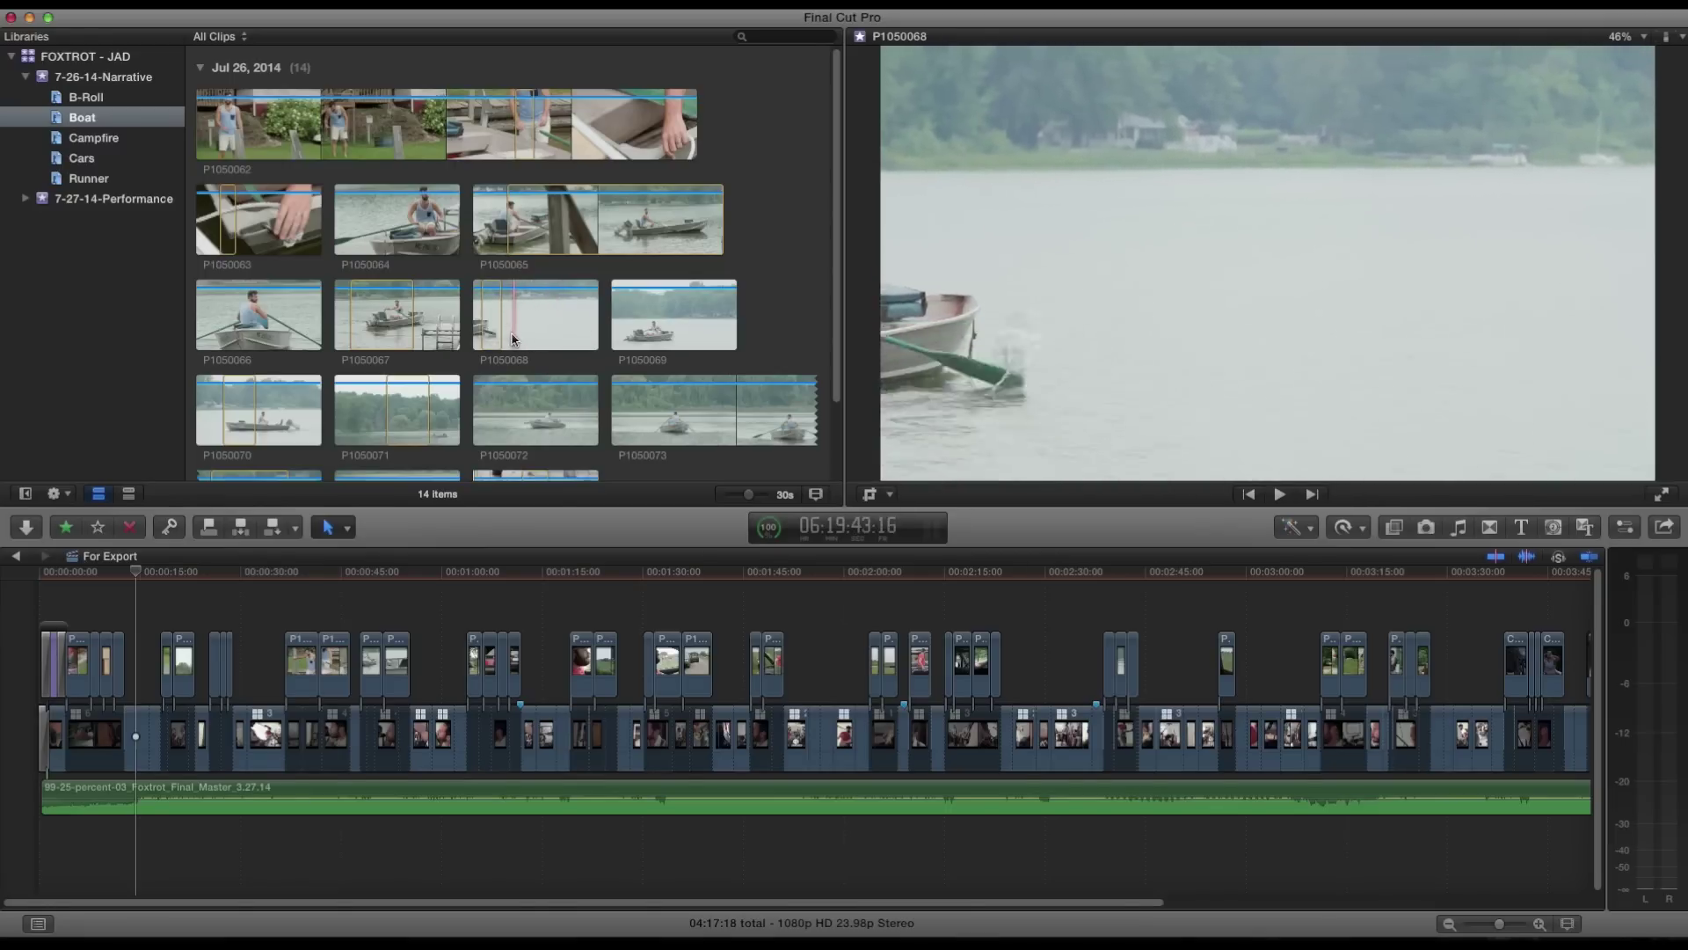
{"action": "key", "text": "space"}
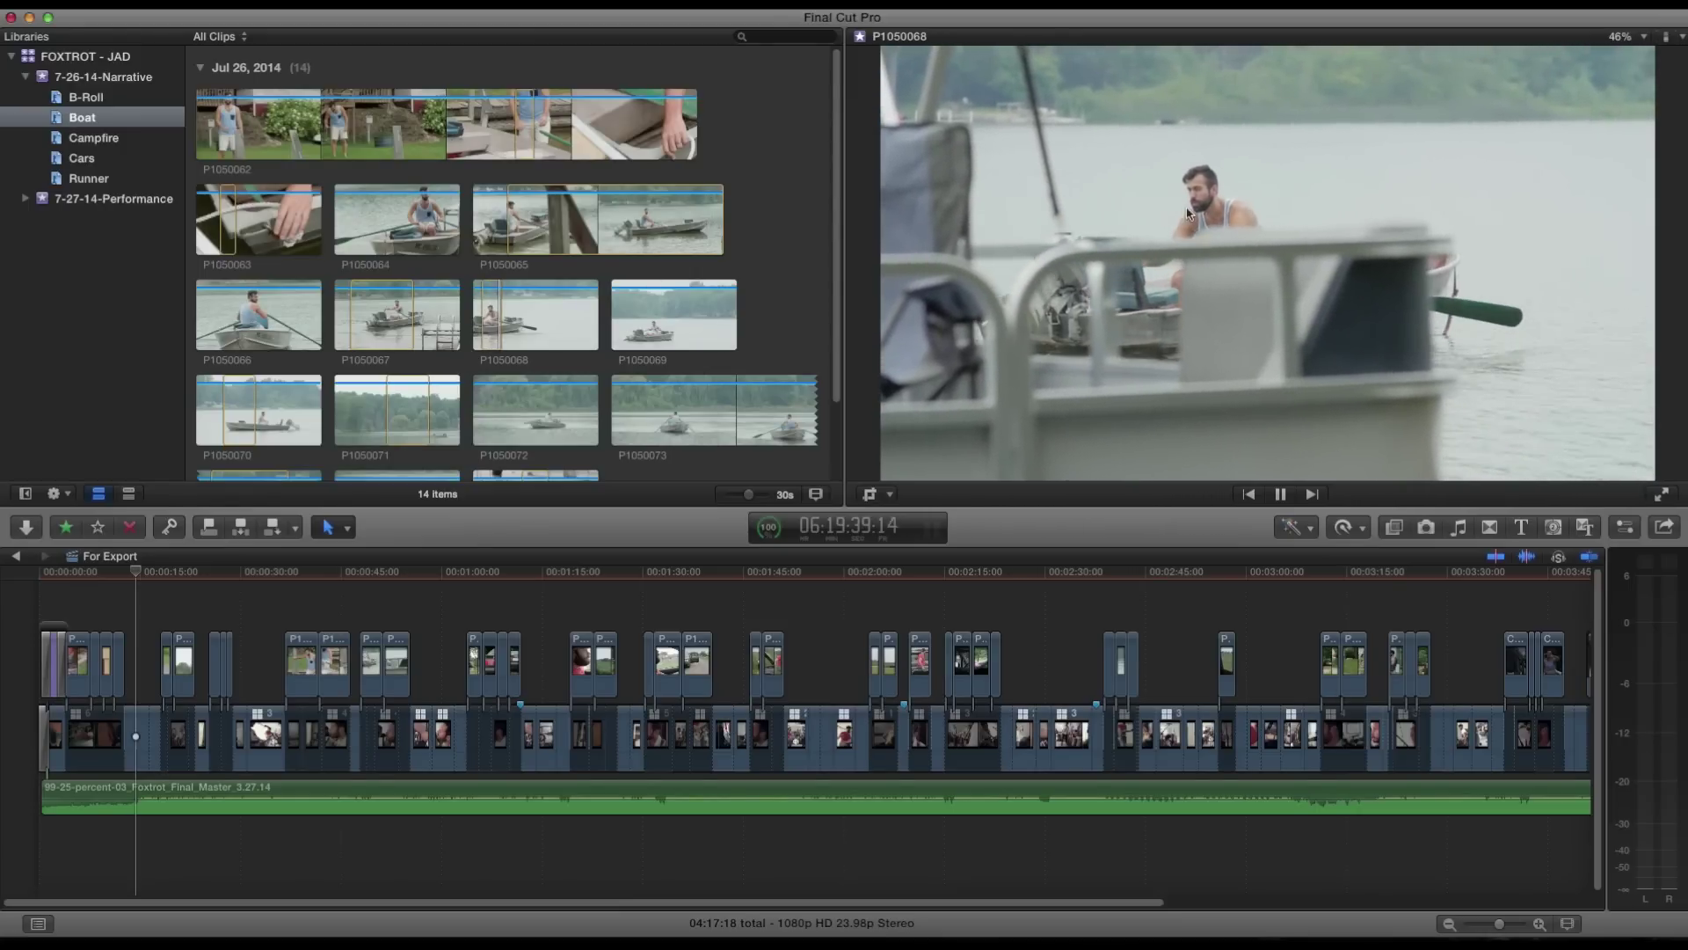
Switch to Preview and view the image nikon zoom lenses.jpg.
{"action": "key", "text": "super+Tab"}
{"action": "key", "text": "super+Tab"}
{"action": "key", "text": "super+Tab"}
{"action": "key", "text": "super+Tab"}
{"action": "key", "text": "super+Tab"}
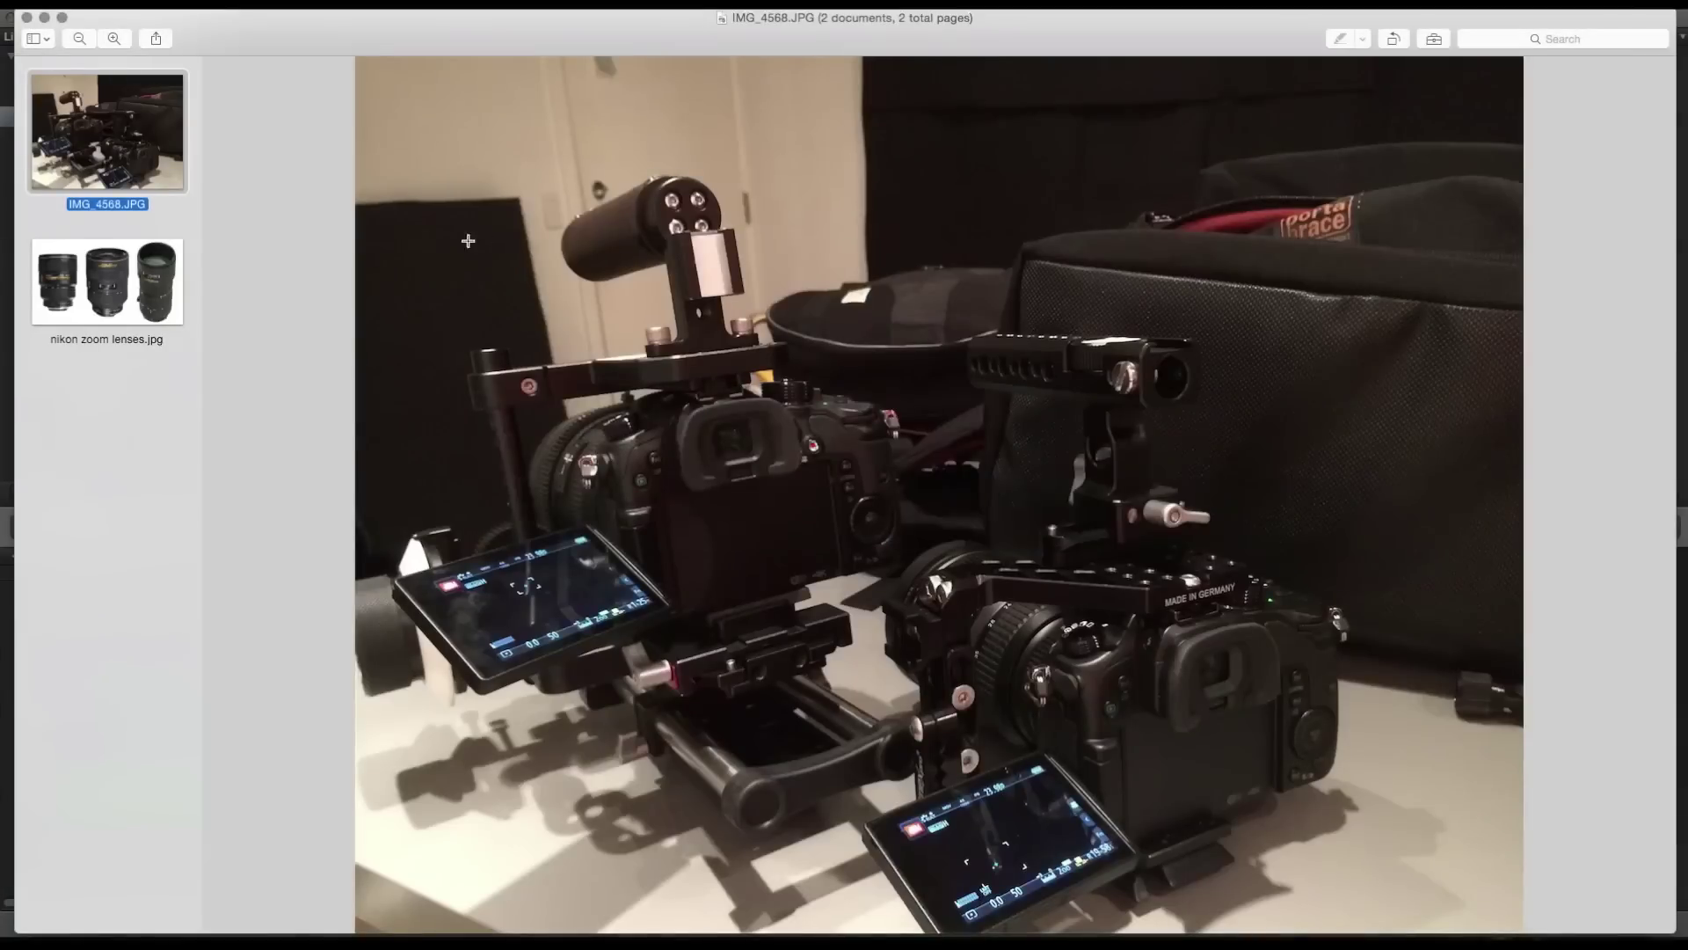
{"action": "left_click", "coordinate": [170, 281]}
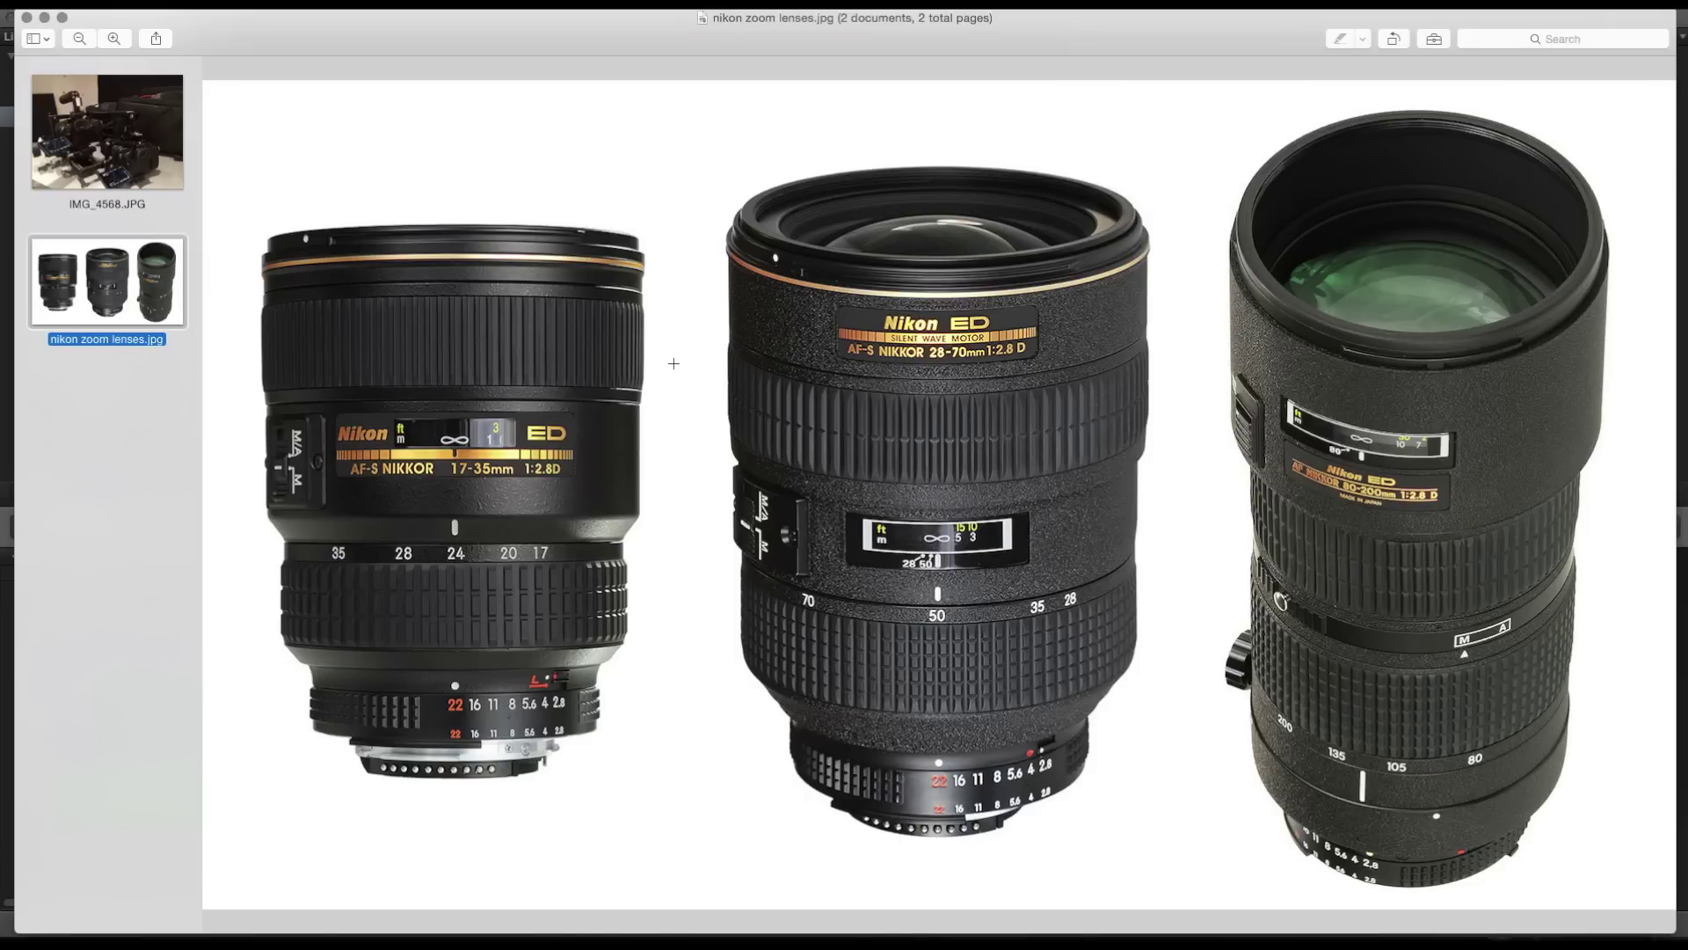
Frame the lower barrel of the 17-35mm lens with a selection, clear it and return to Final Cut Pro's Boat collection.
{"action": "left_click_drag", "start_coordinate": [291, 617], "coordinate": [630, 788]}
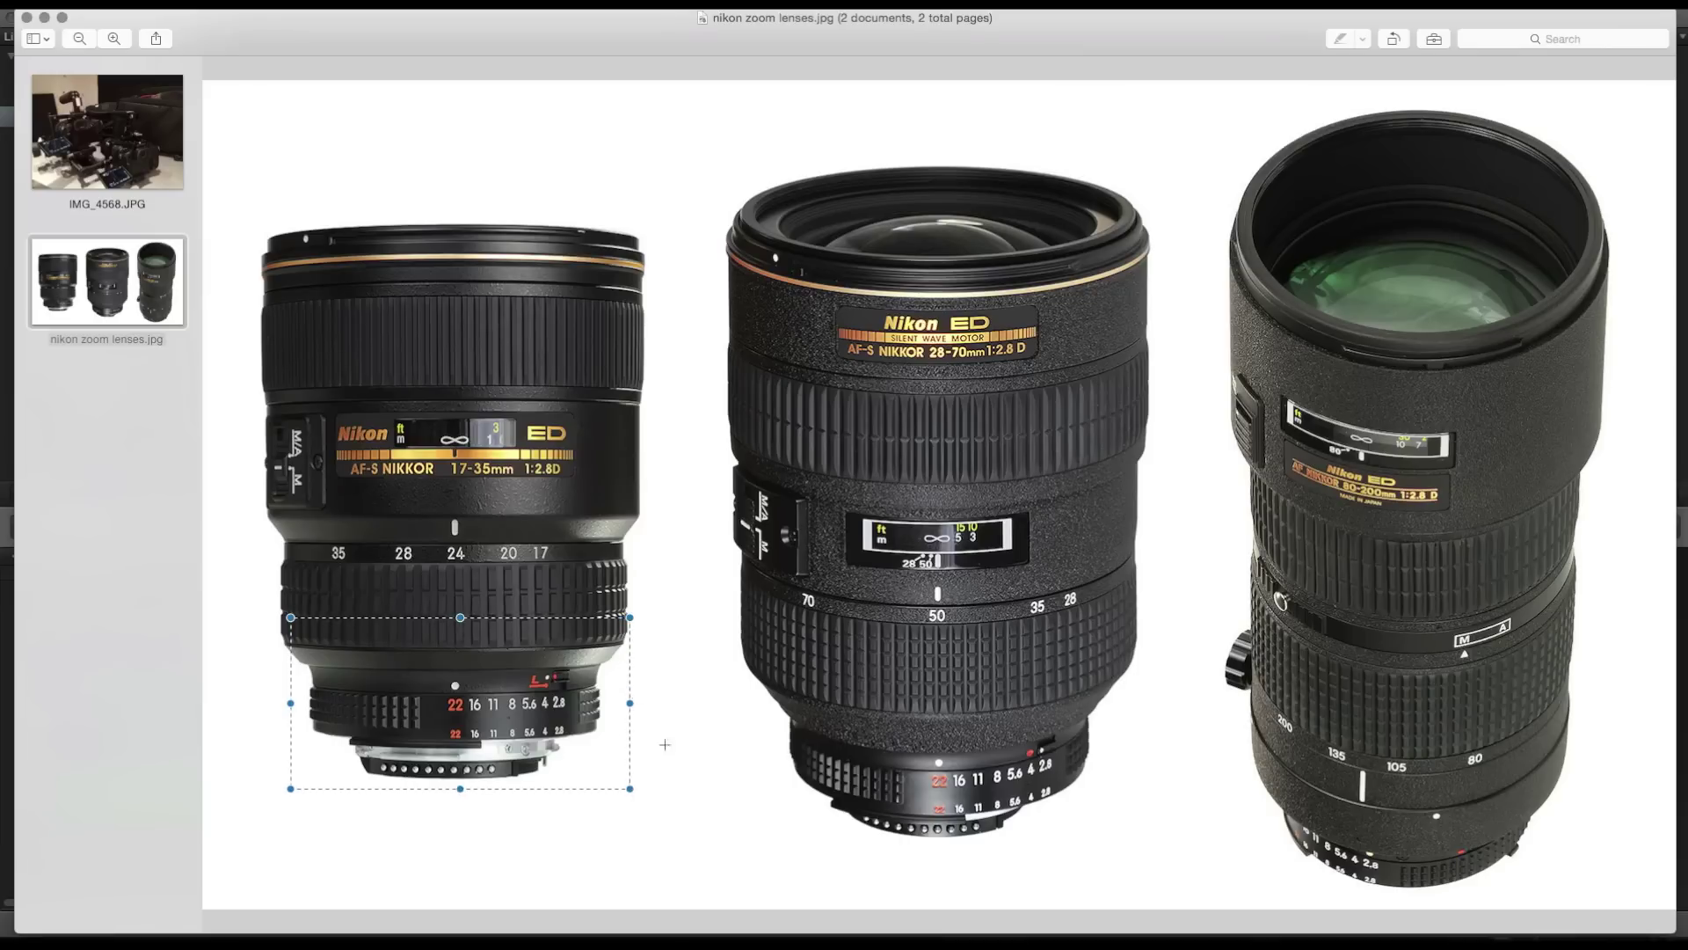
{"action": "left_click", "coordinate": [927, 782]}
{"action": "left_click", "coordinate": [96, 117]}
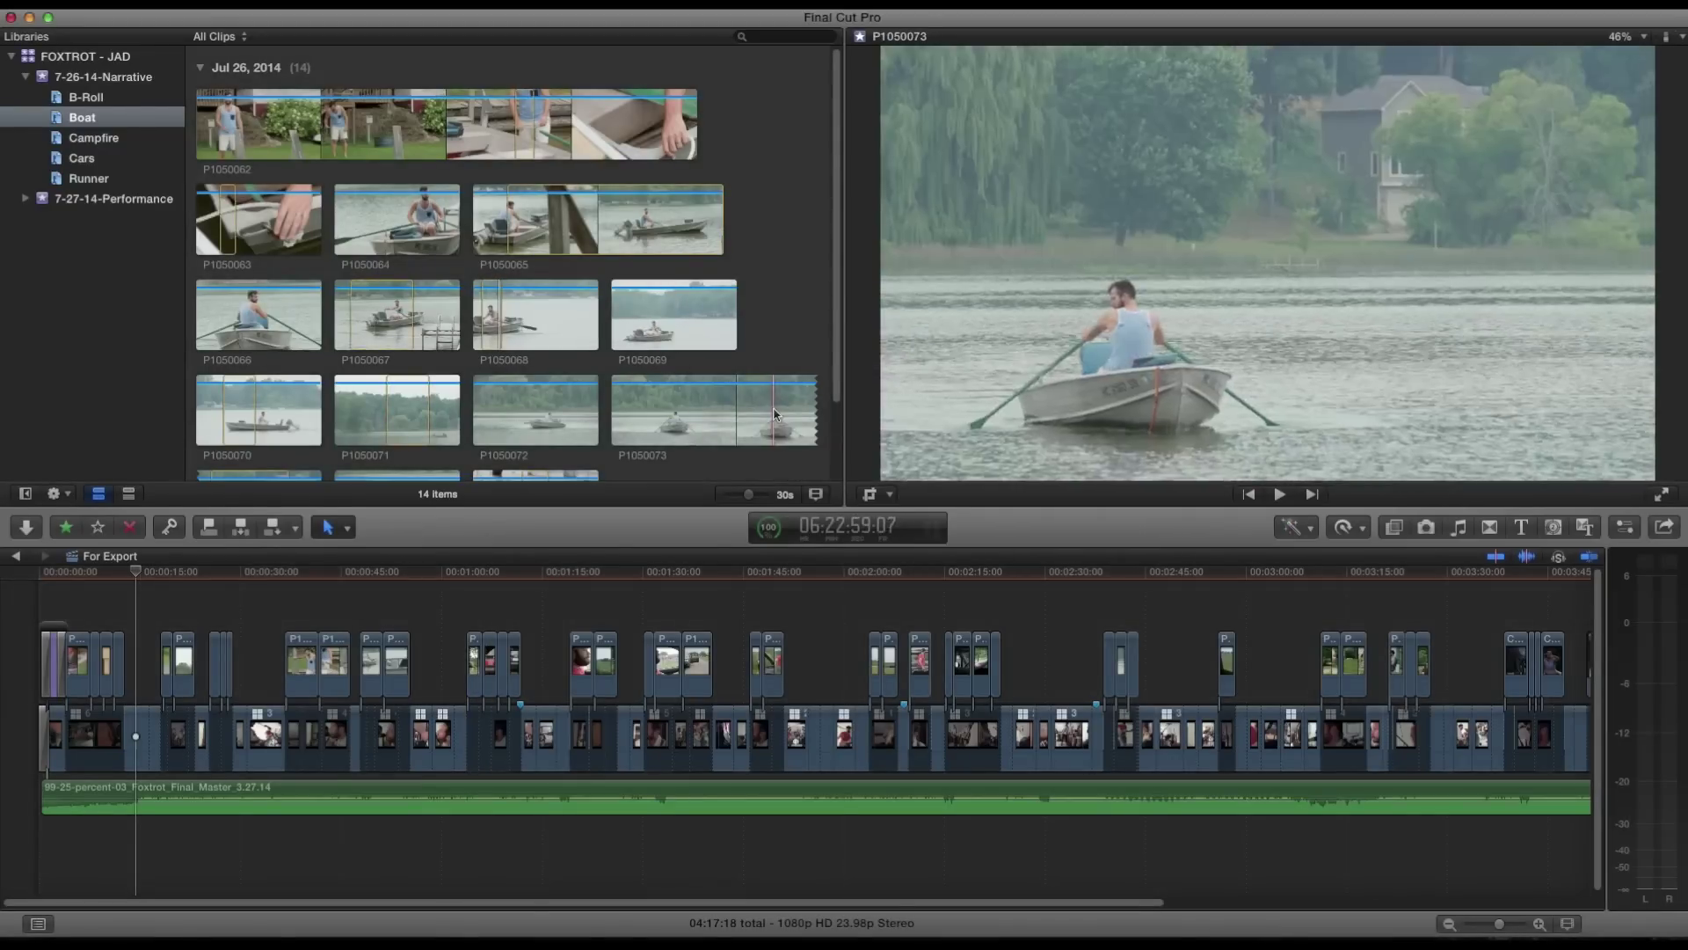
Skim the rowboat shots in the Boat collection, including P1050063, P1050065, P1050066, P1050071 and P1050075.
{"action": "scroll", "coordinate": [527, 413], "scroll_direction": "down", "scroll_amount": 3}
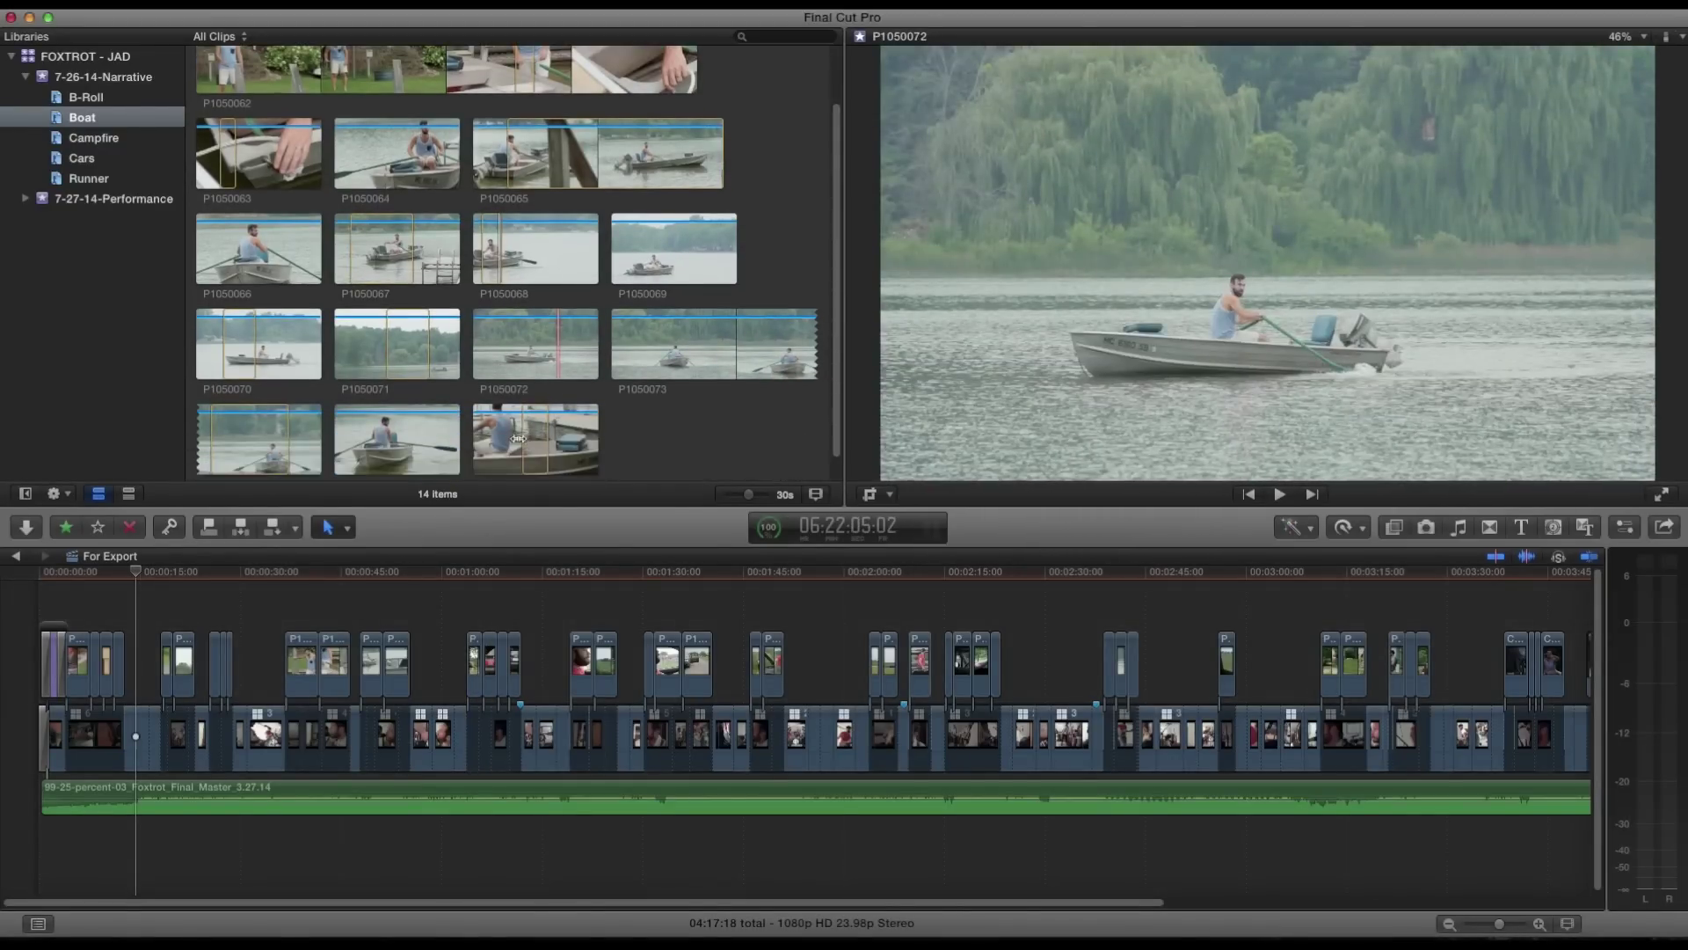
{"action": "scroll", "coordinate": [295, 277], "scroll_direction": "up", "scroll_amount": 1}
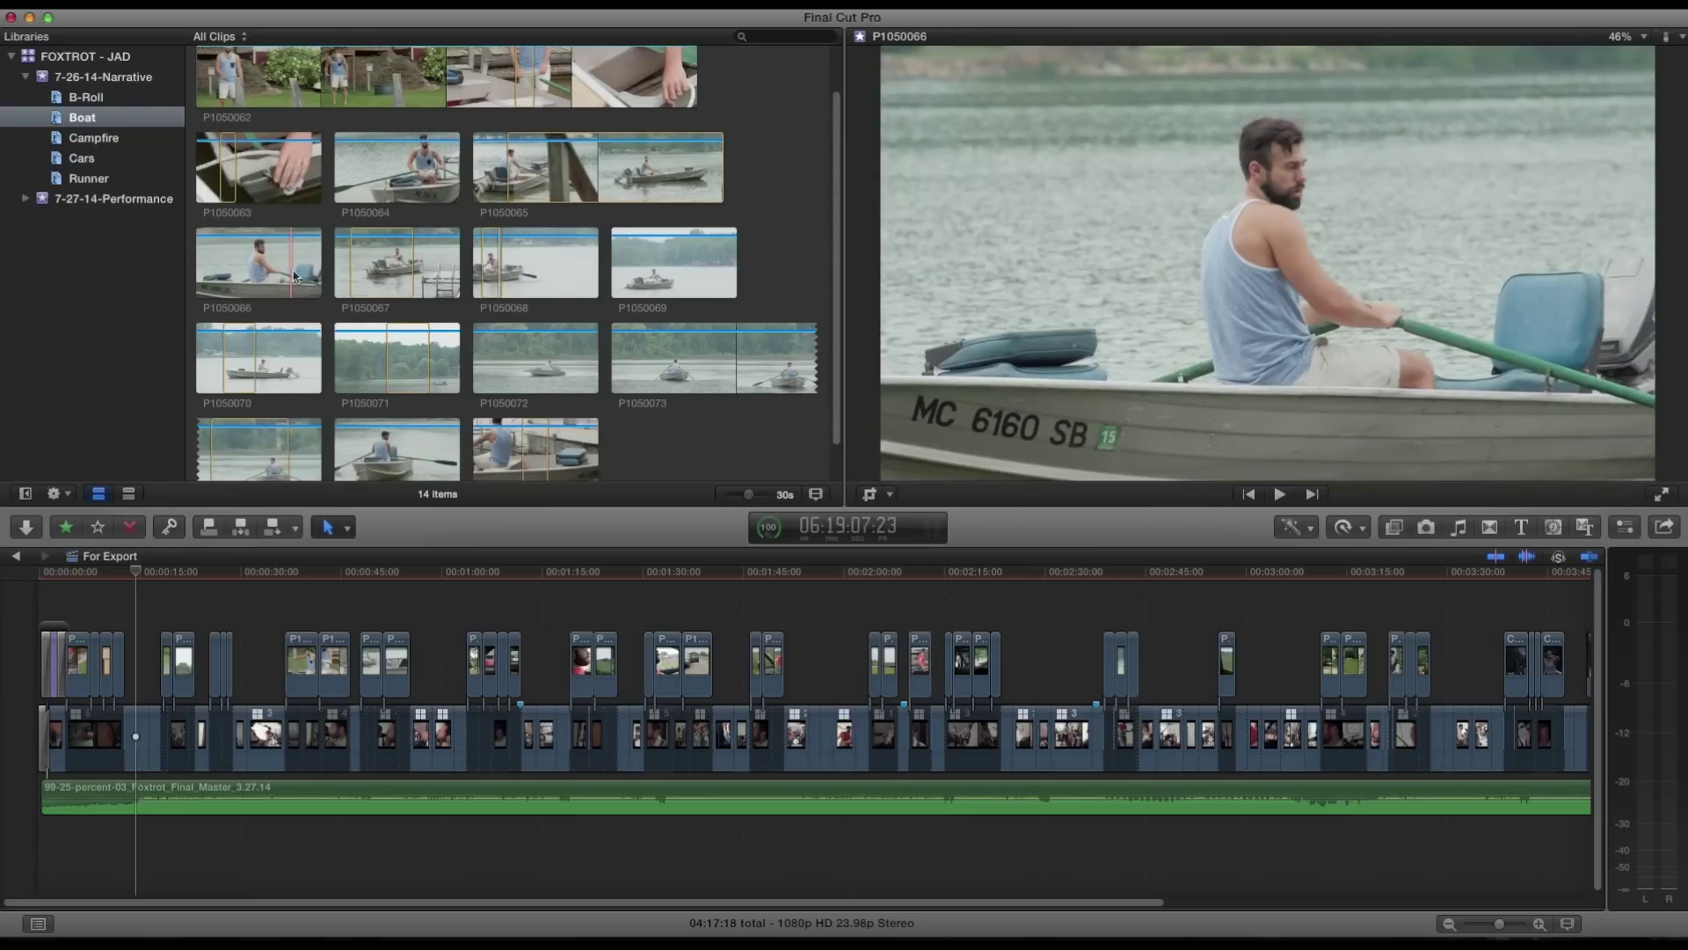
{"action": "scroll", "coordinate": [334, 228], "scroll_direction": "up", "scroll_amount": 1}
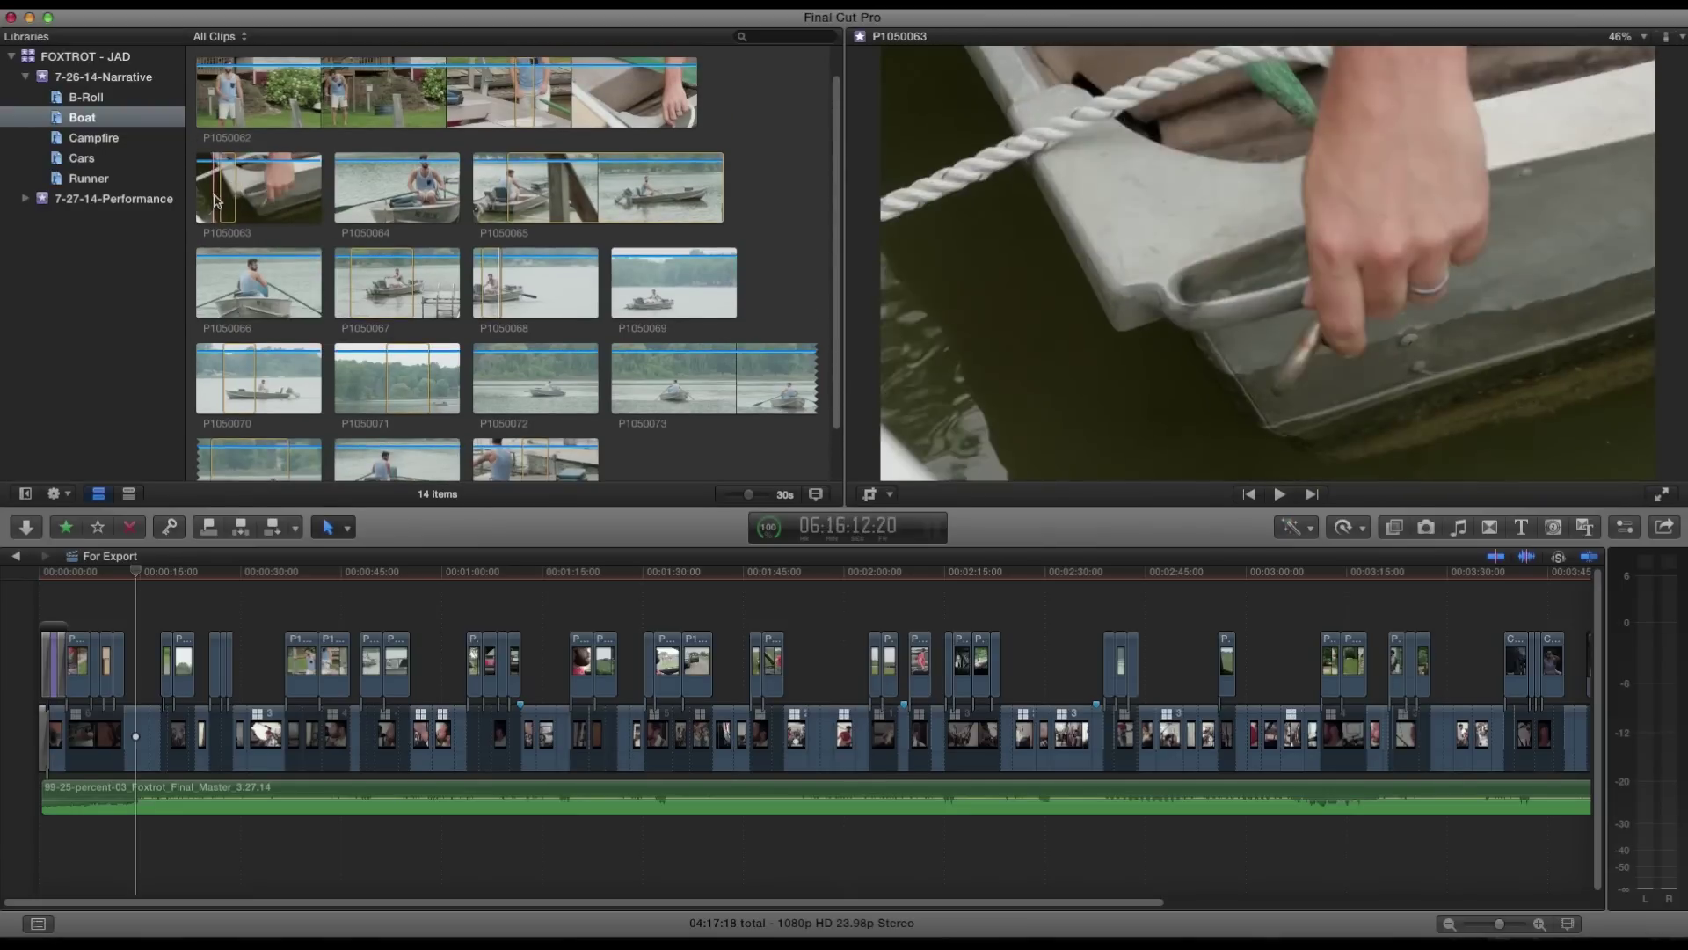
{"action": "scroll", "coordinate": [351, 150], "scroll_direction": "up", "scroll_amount": 2}
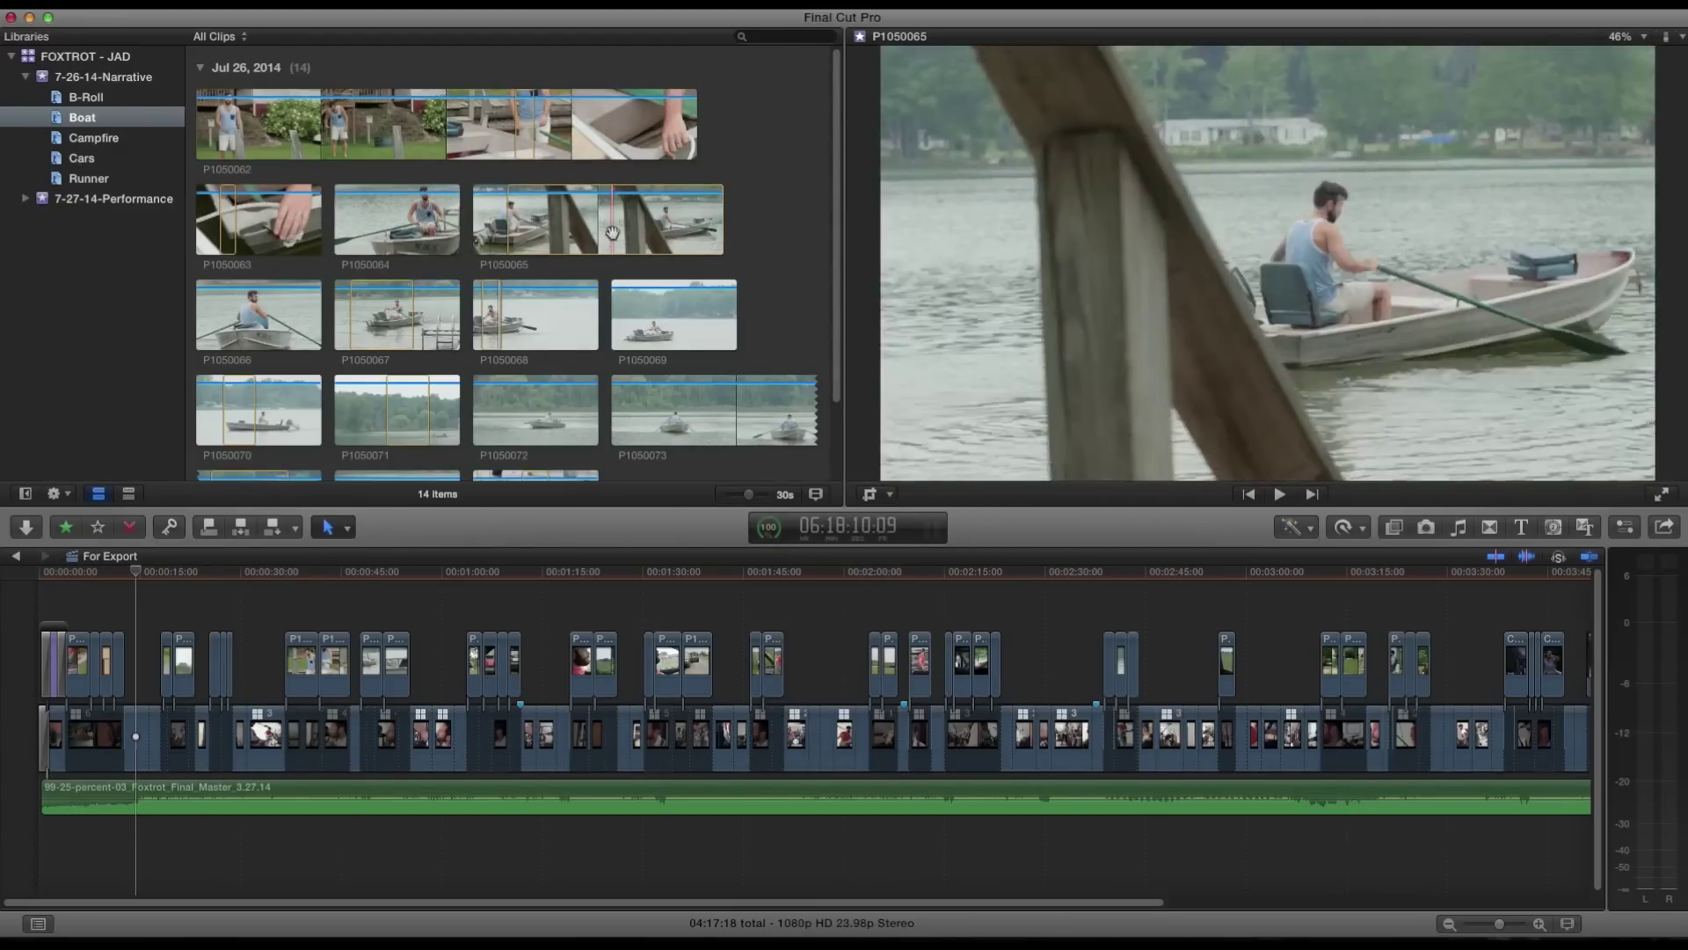
{"action": "scroll", "coordinate": [703, 344], "scroll_direction": "down", "scroll_amount": 1}
{"action": "scroll", "coordinate": [703, 345], "scroll_direction": "down", "scroll_amount": 1}
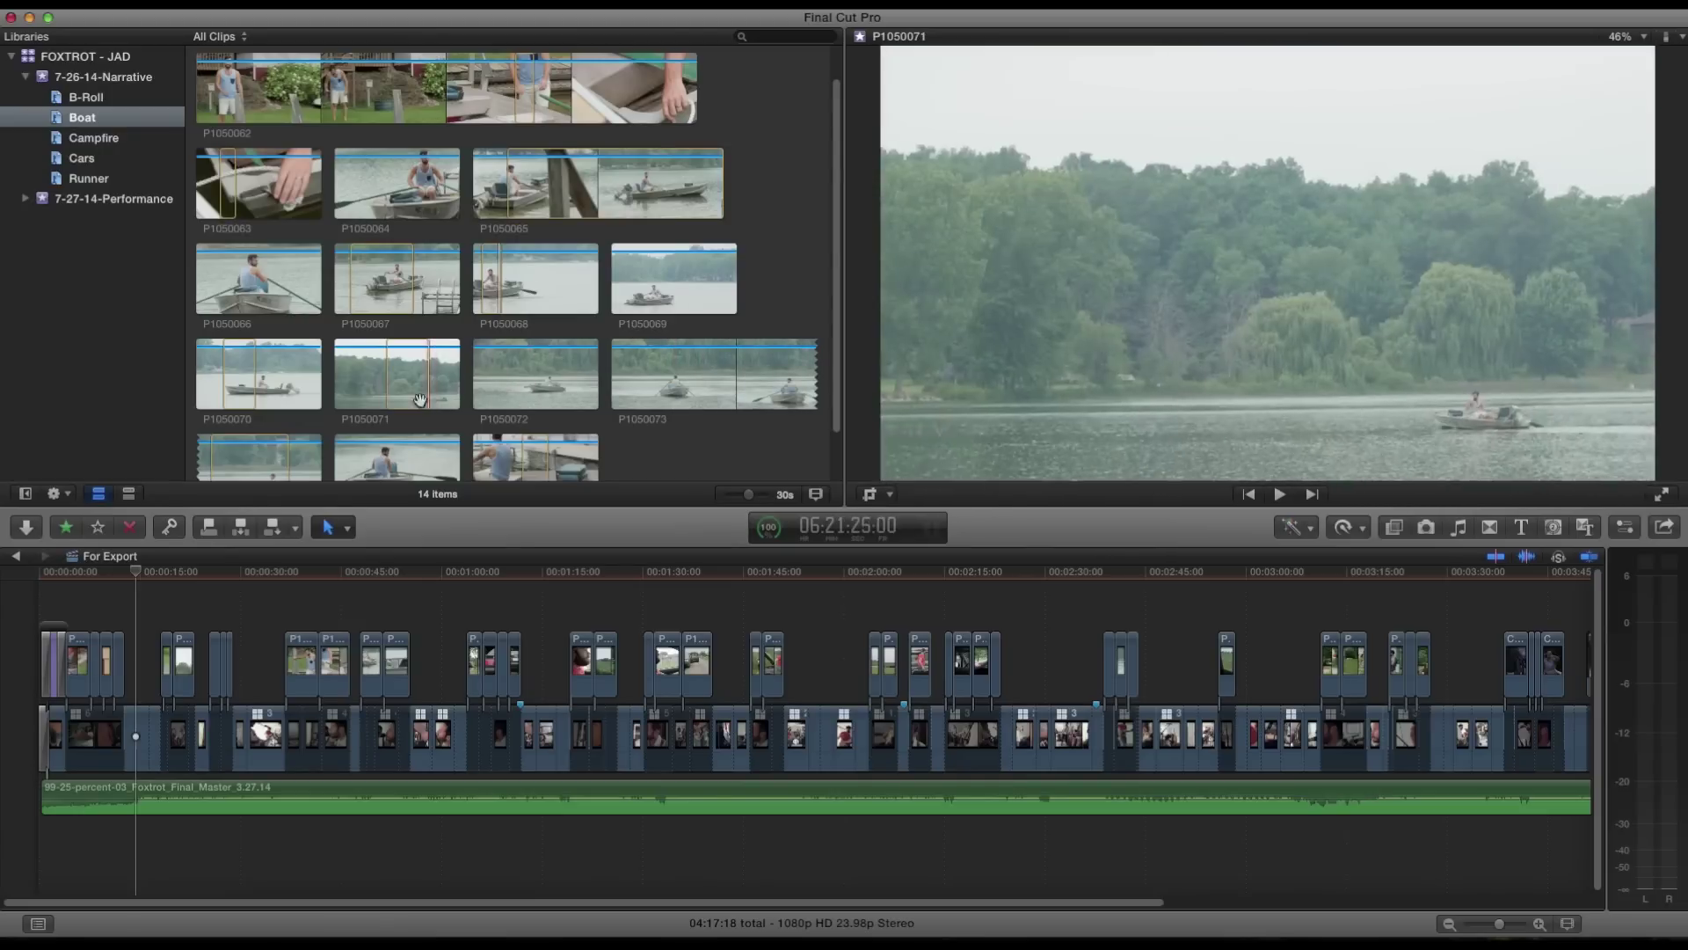
{"action": "scroll", "coordinate": [380, 404], "scroll_direction": "down", "scroll_amount": 1}
{"action": "scroll", "coordinate": [380, 403], "scroll_direction": "down", "scroll_amount": 1}
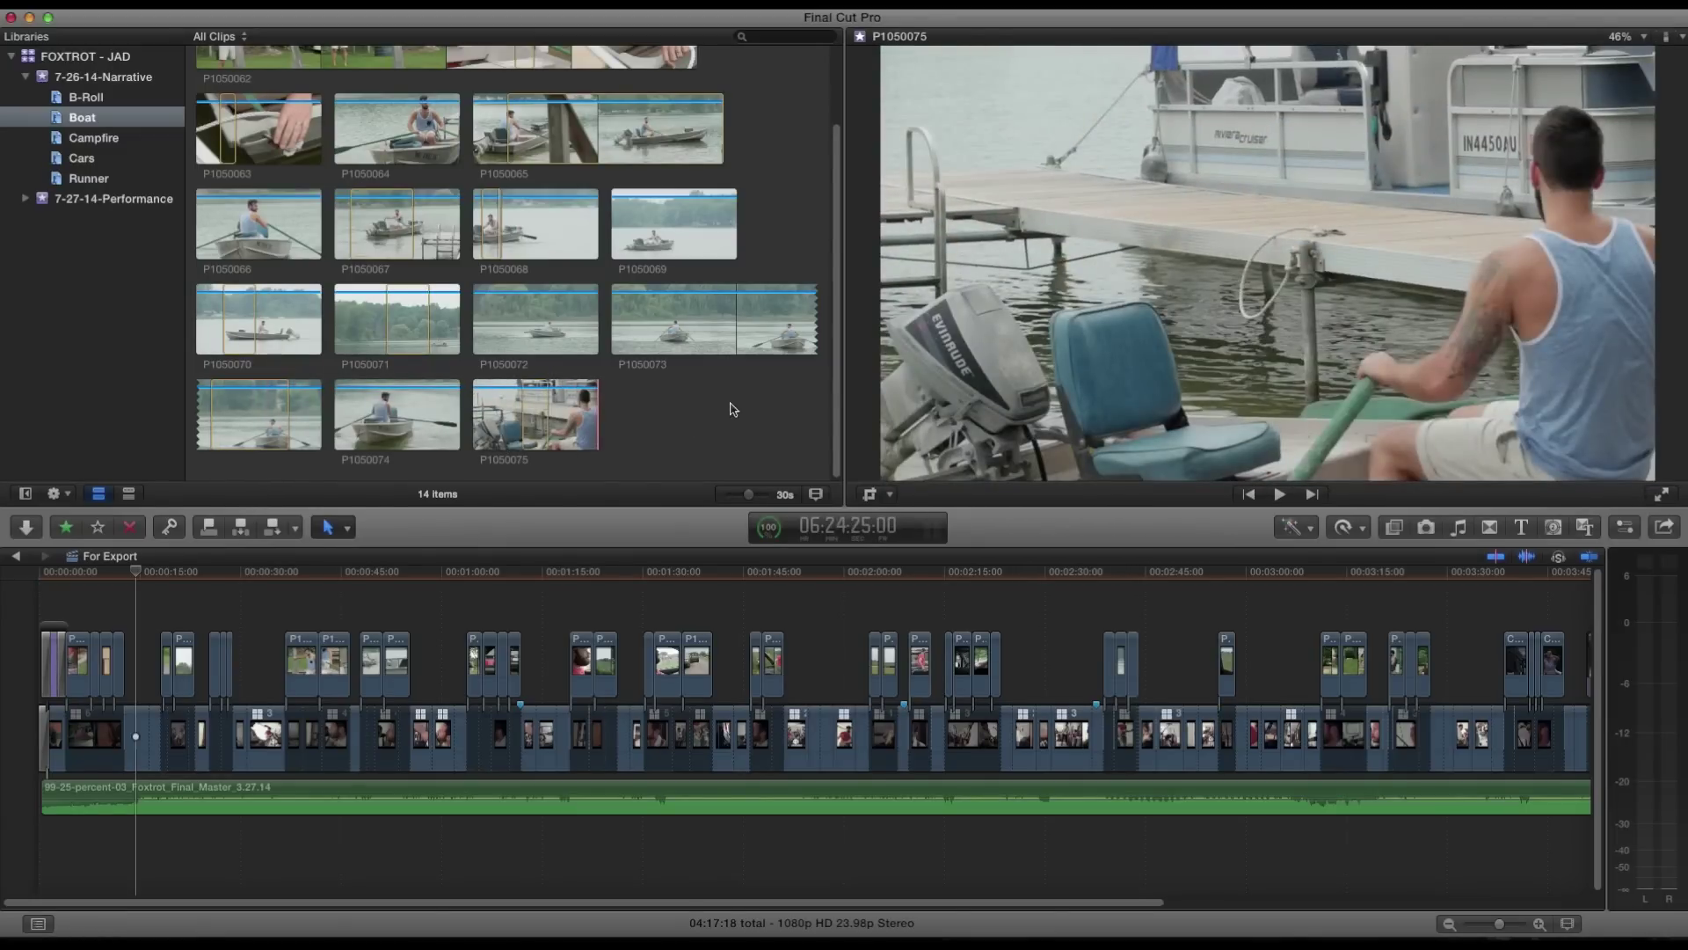
Collapse the 7-26-14-Narrative event and play several sections of the For Export timeline, including the rear shot of the Audi.
{"action": "left_click", "coordinate": [26, 77]}
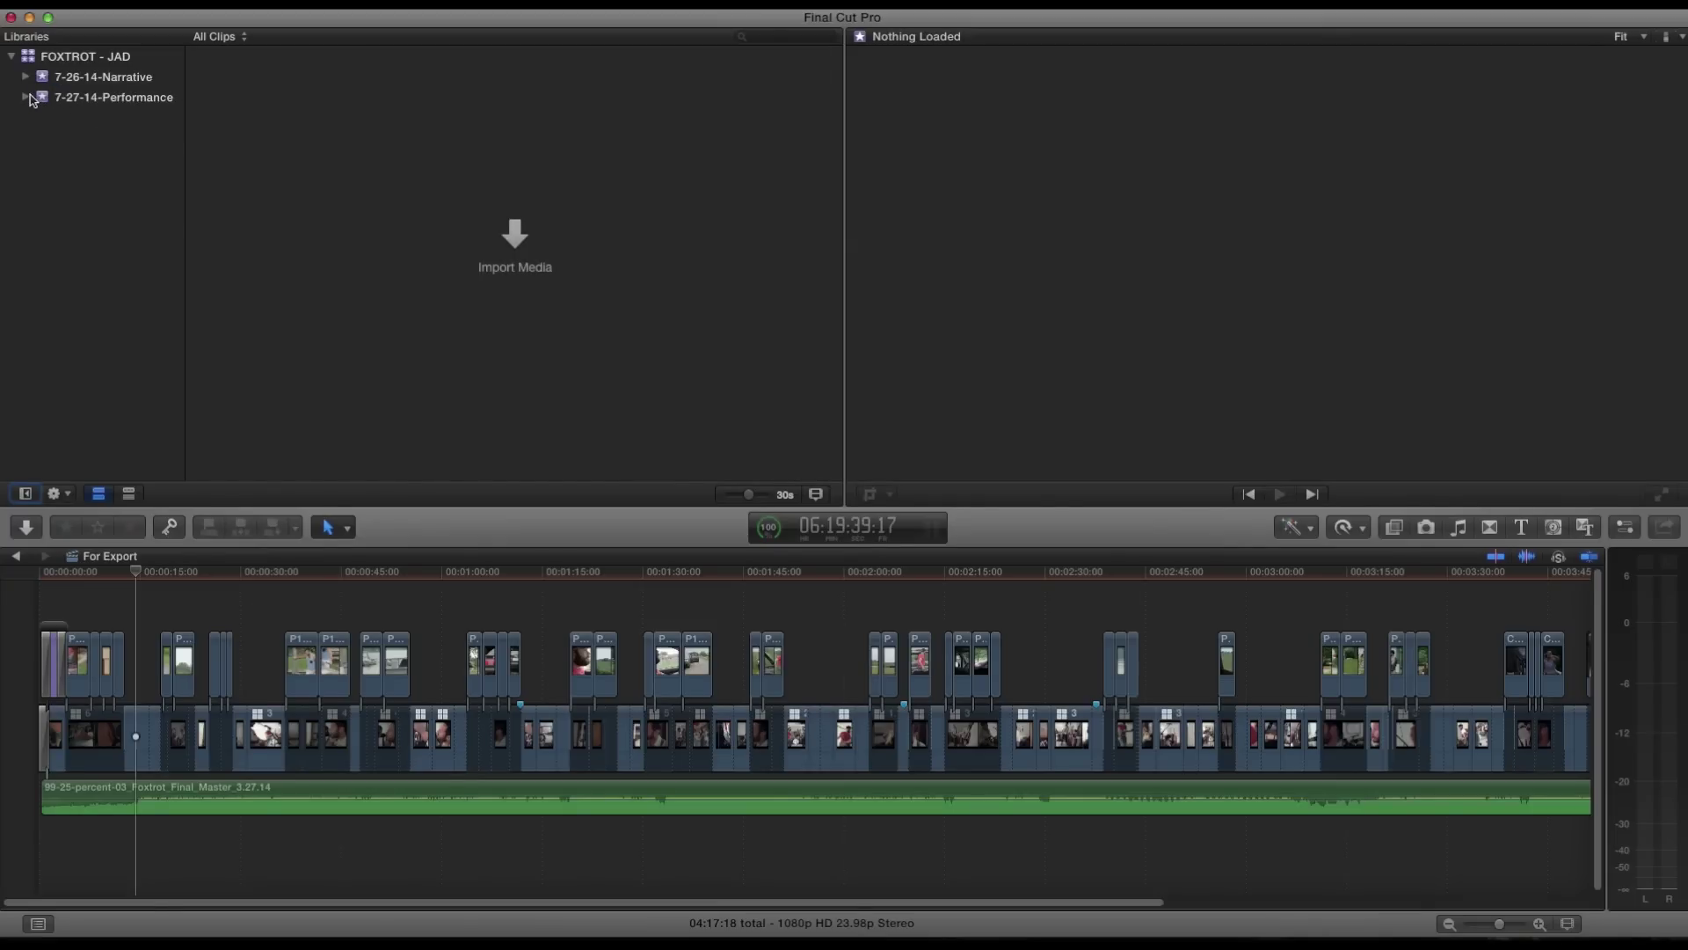
{"action": "left_click", "coordinate": [69, 603]}
{"action": "key", "text": "space"}
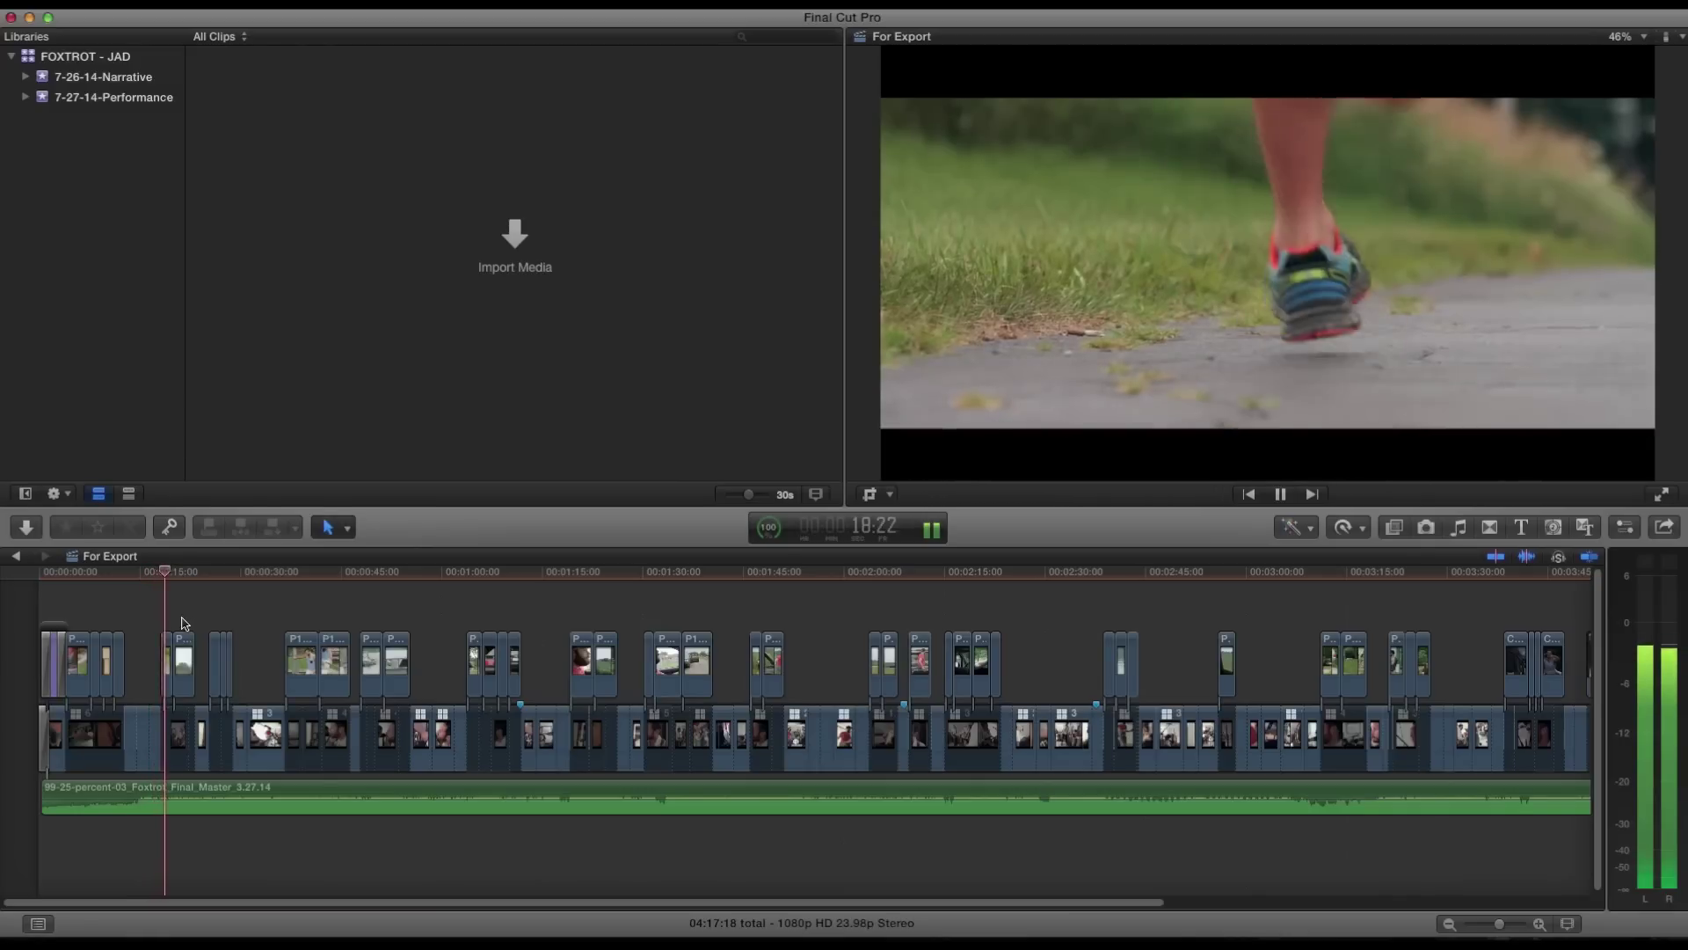
{"action": "left_click", "coordinate": [286, 615]}
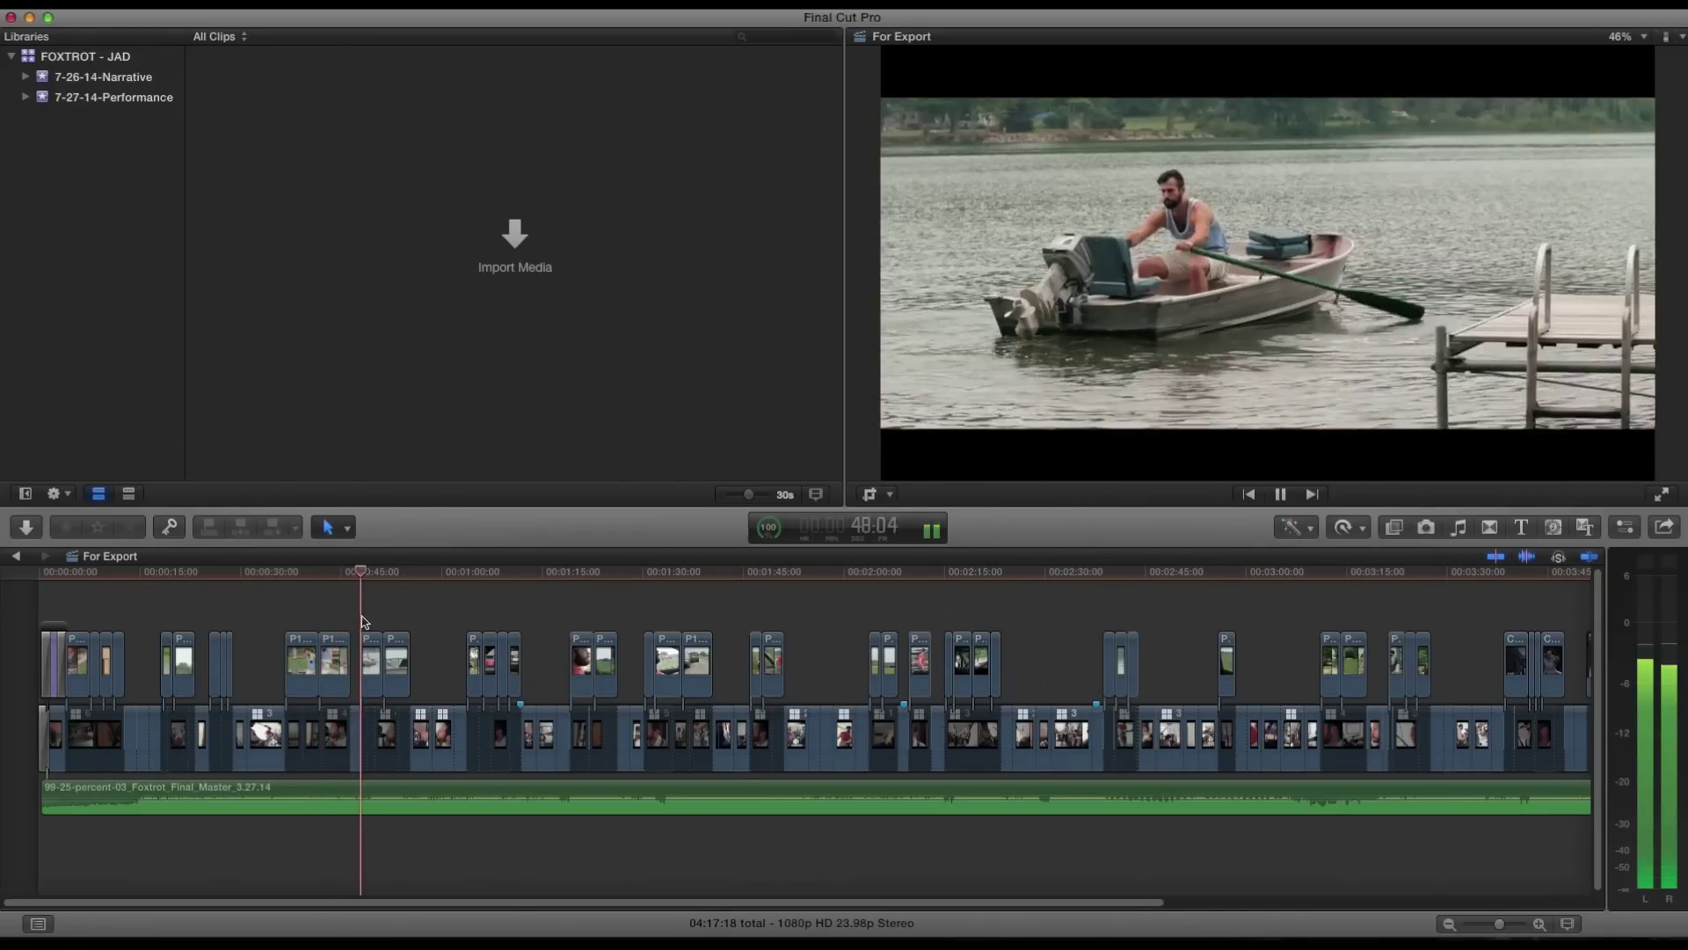
{"action": "left_click", "coordinate": [471, 614]}
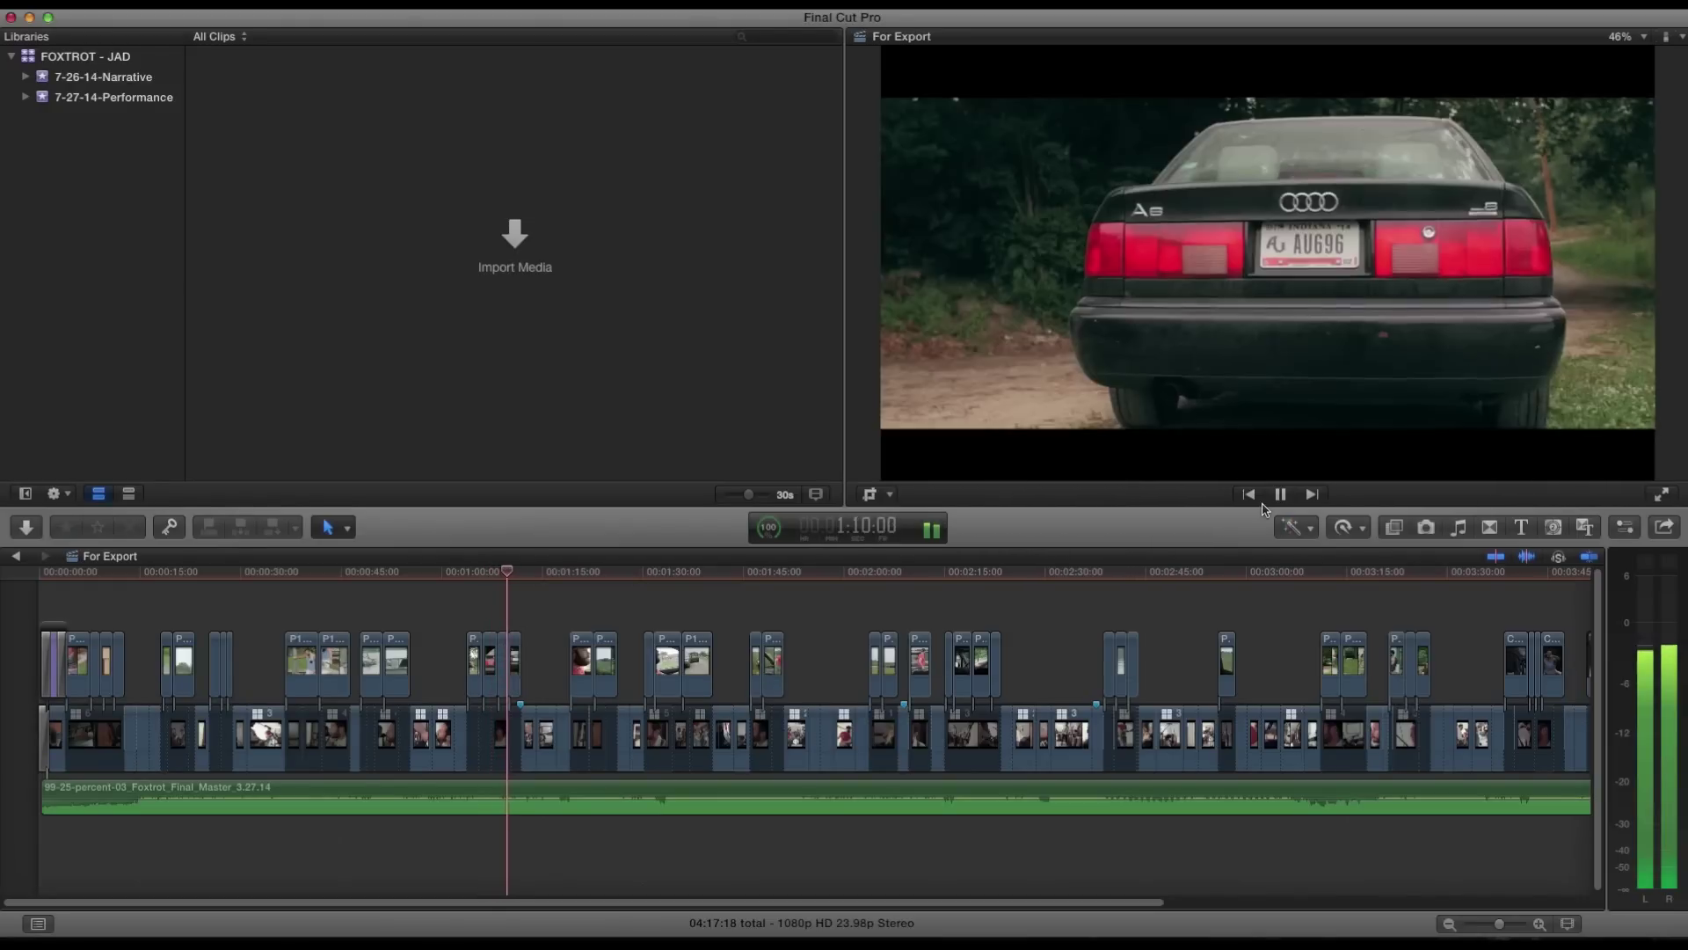
{"action": "key", "text": "space"}
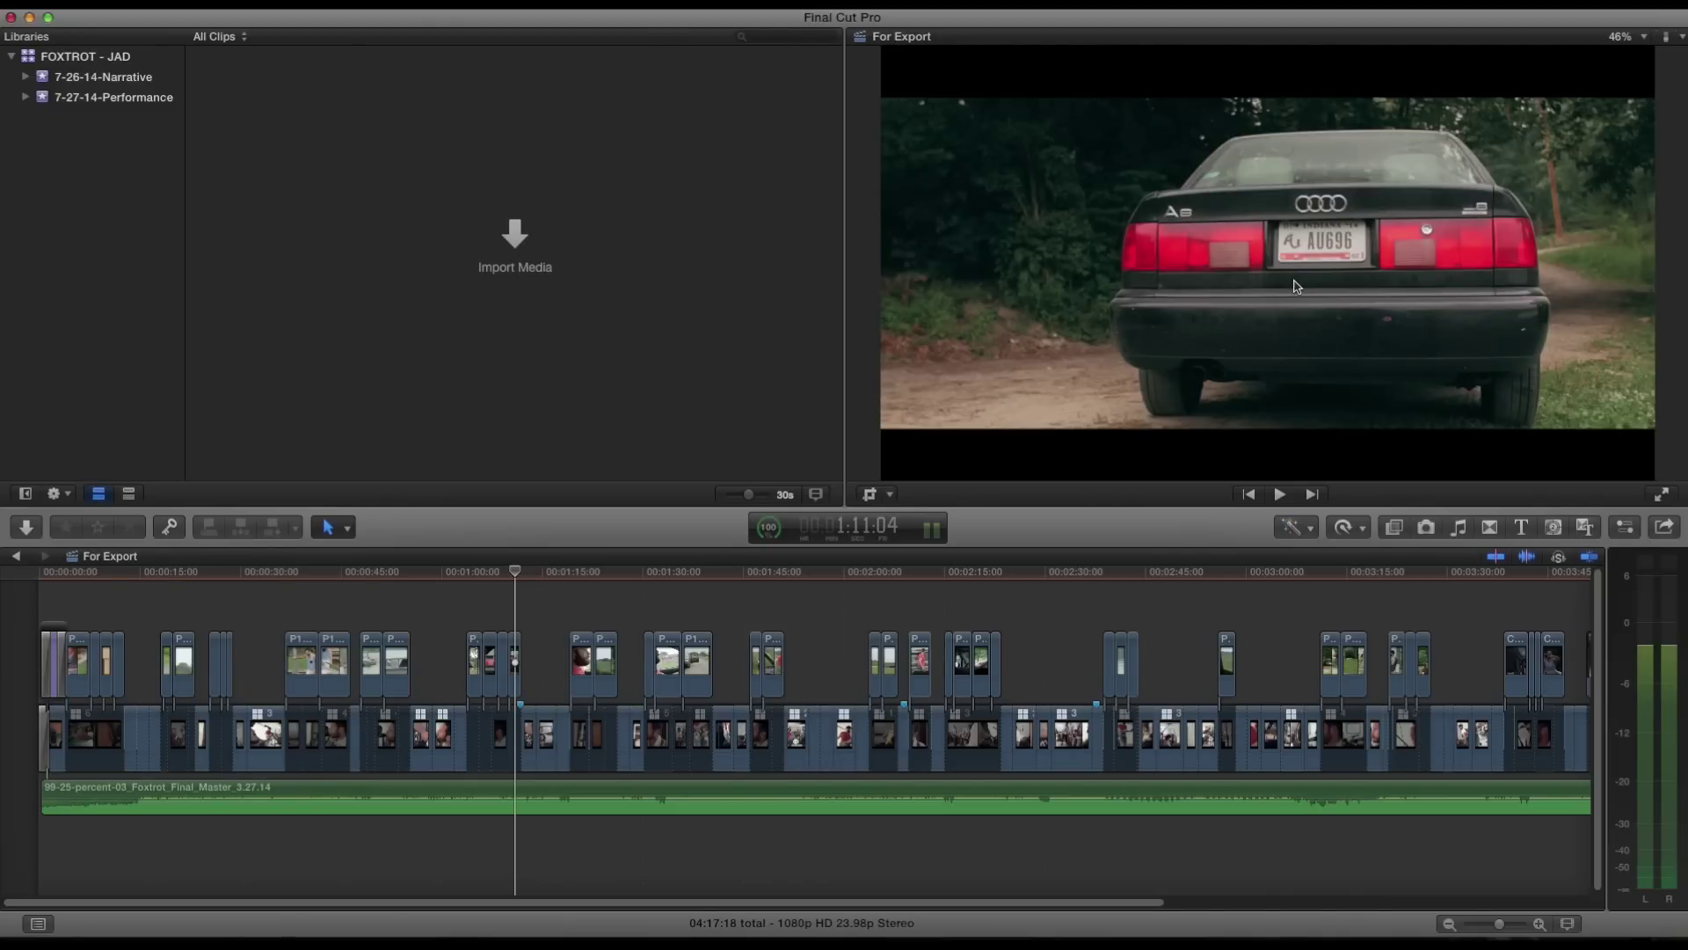
{"action": "left_click", "coordinate": [491, 605]}
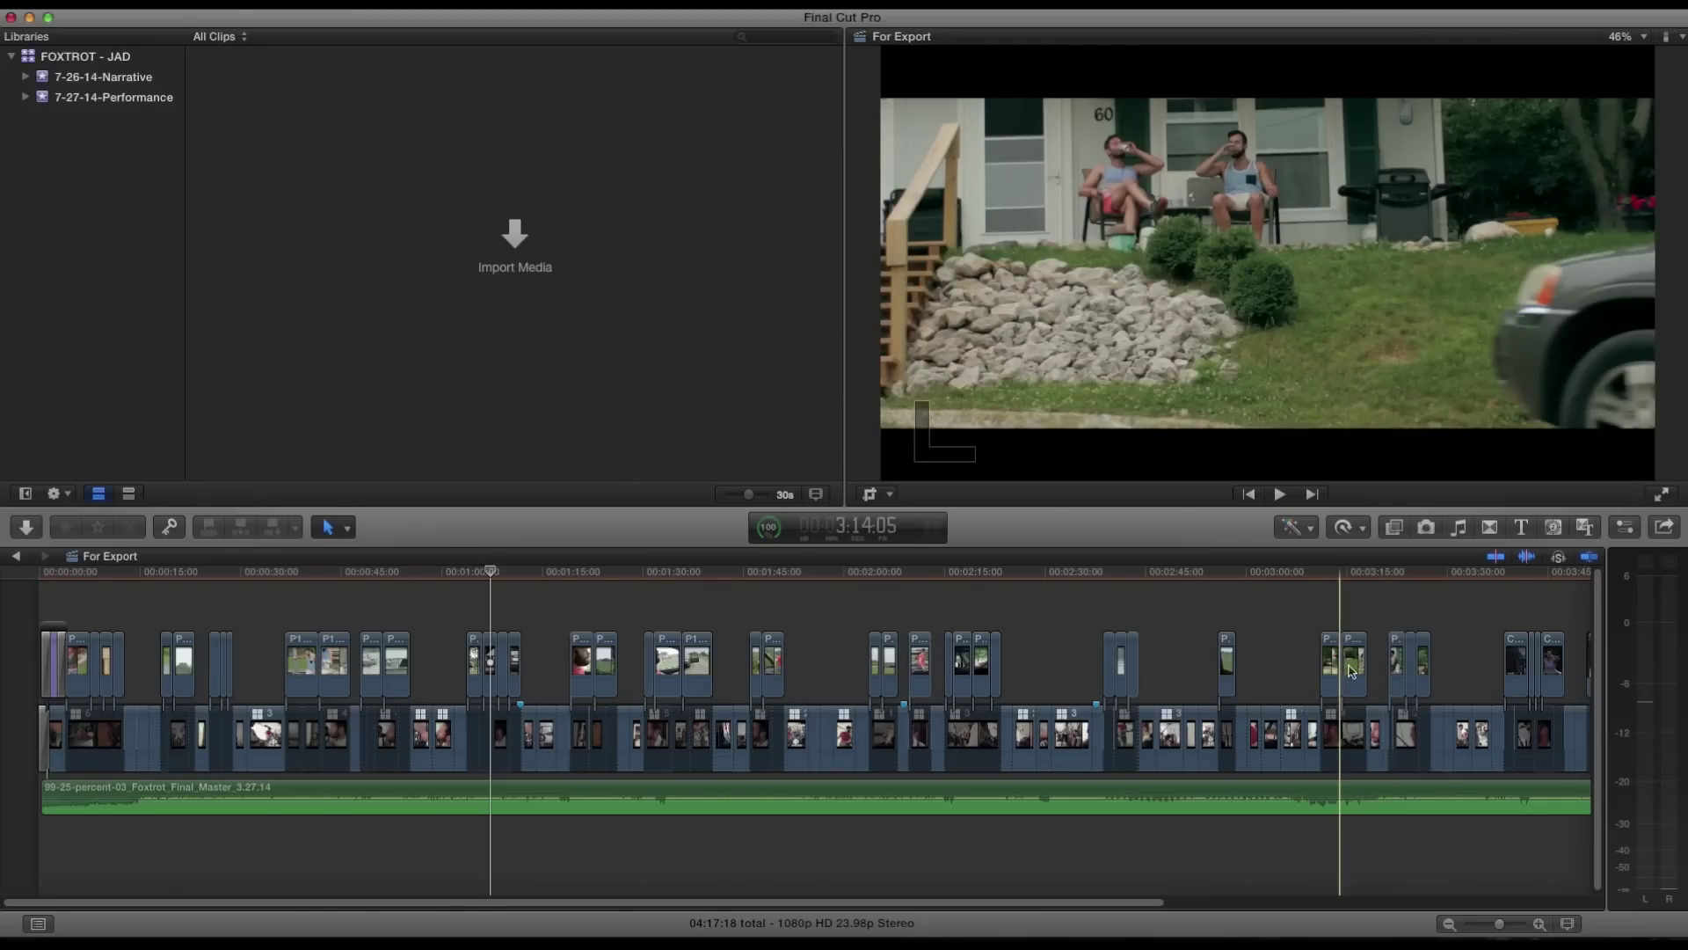
Open the 7-27-14-Performance event, skim WIDE_DYNAMIC_2_B and browse up to the Master Multicam Clip.
{"action": "left_click", "coordinate": [51, 99]}
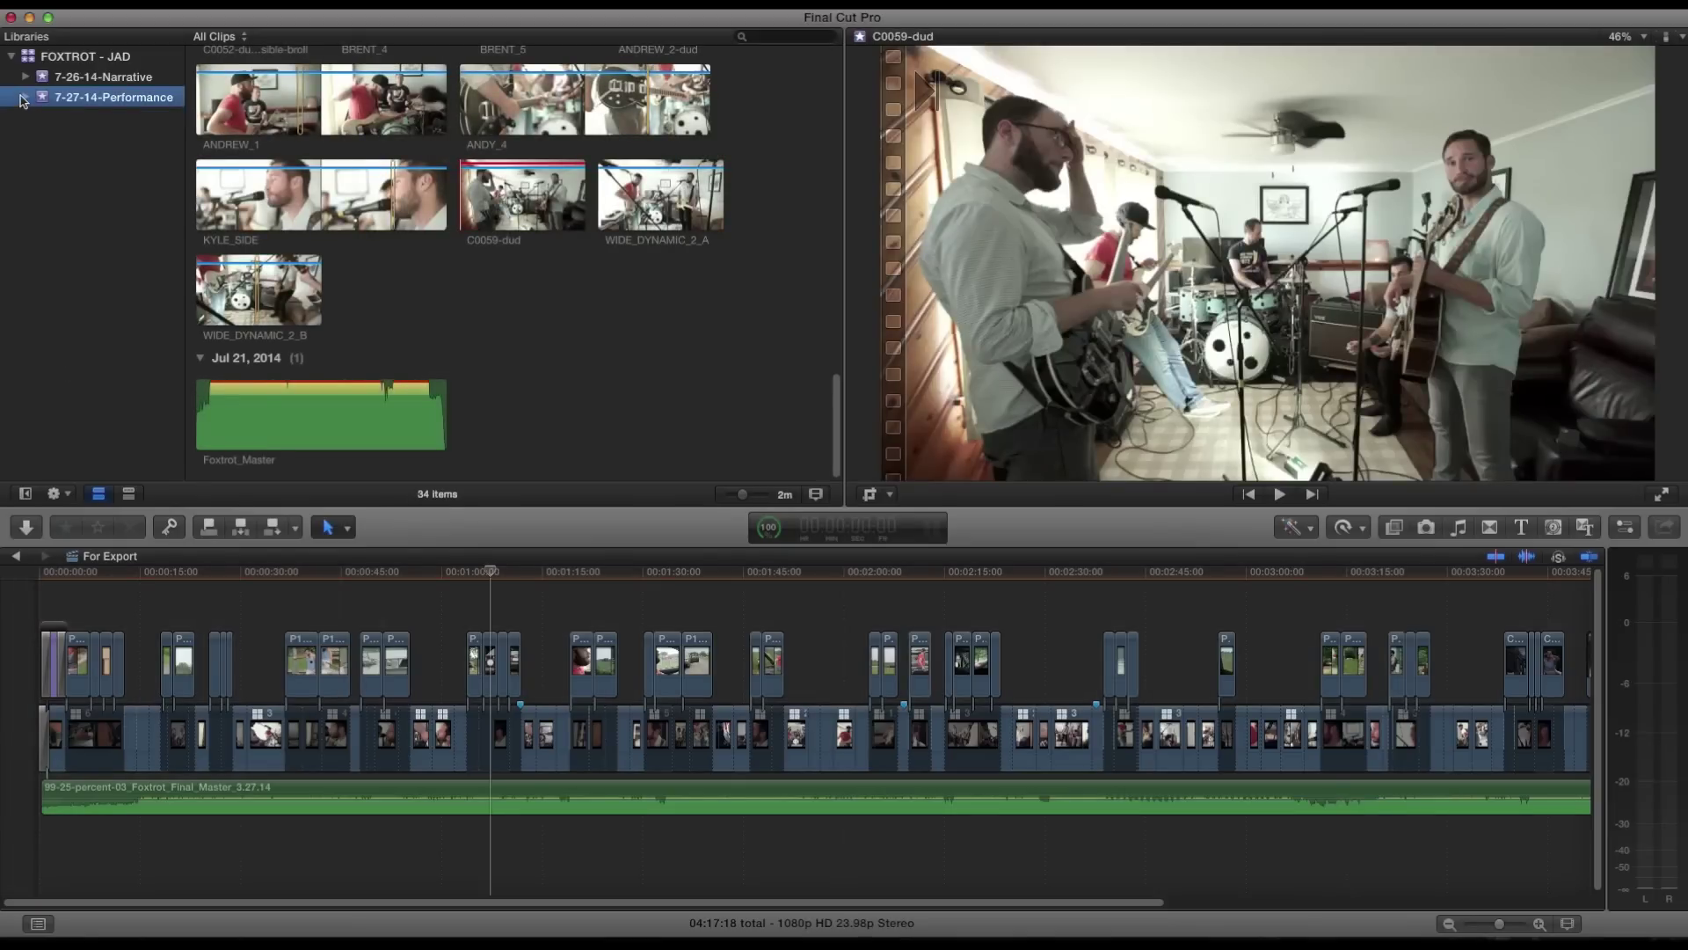
{"action": "left_click", "coordinate": [264, 291]}
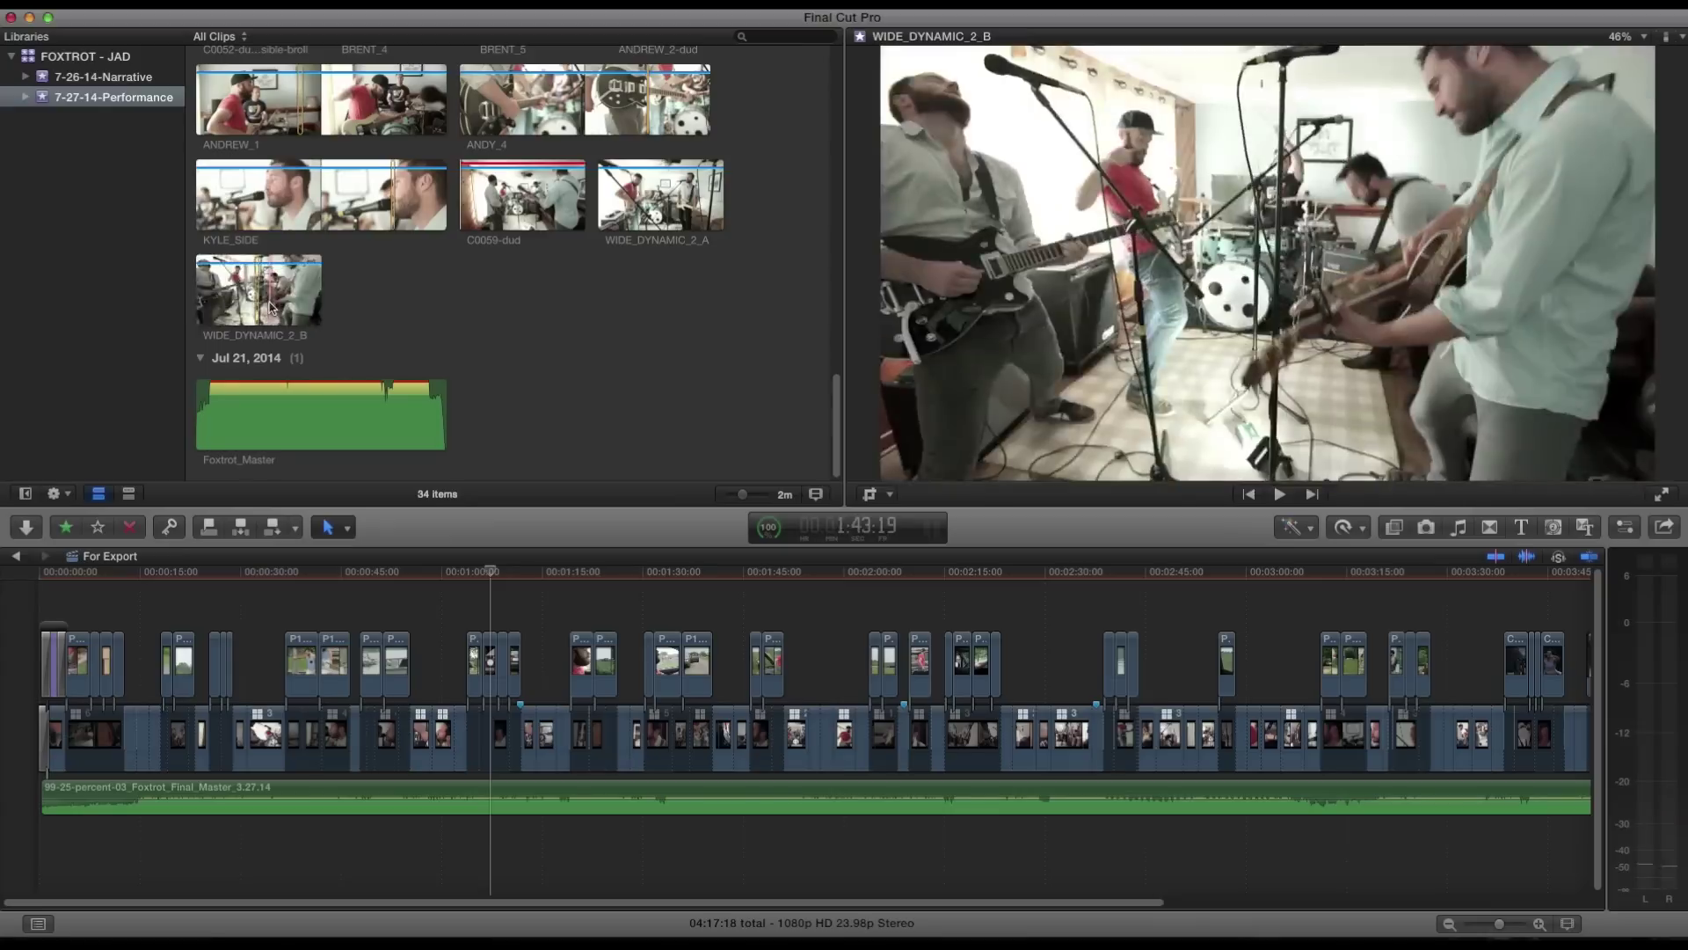
{"action": "scroll", "coordinate": [739, 386], "scroll_direction": "up", "scroll_amount": 8}
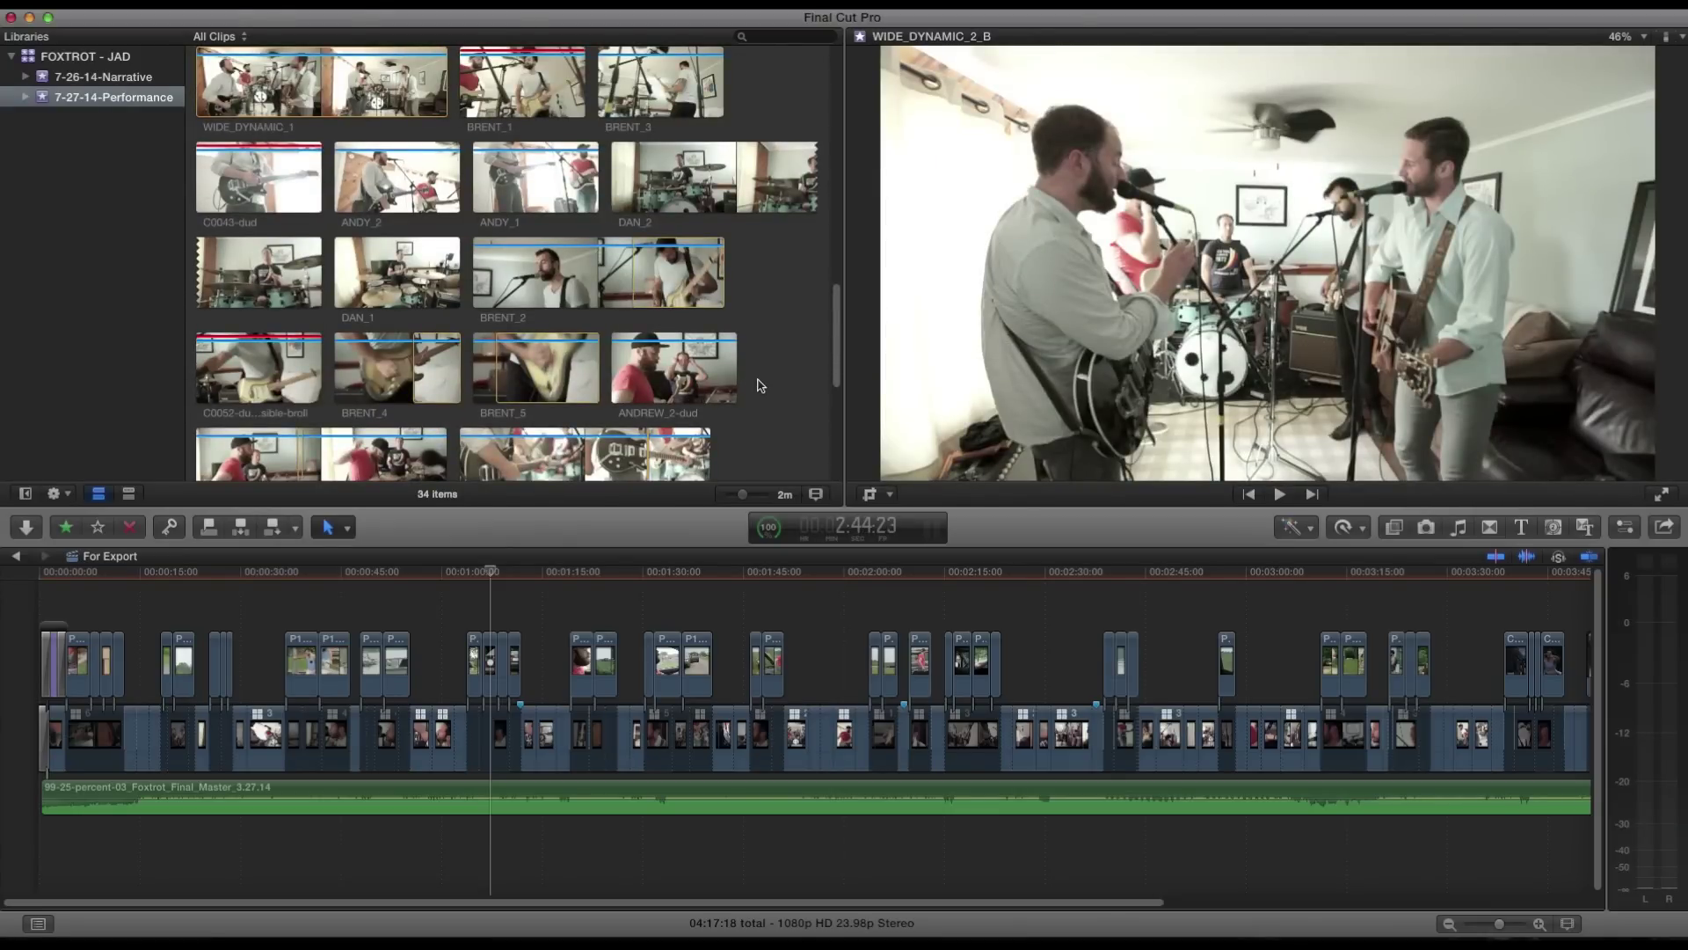
{"action": "scroll", "coordinate": [760, 387], "scroll_direction": "up", "scroll_amount": 6}
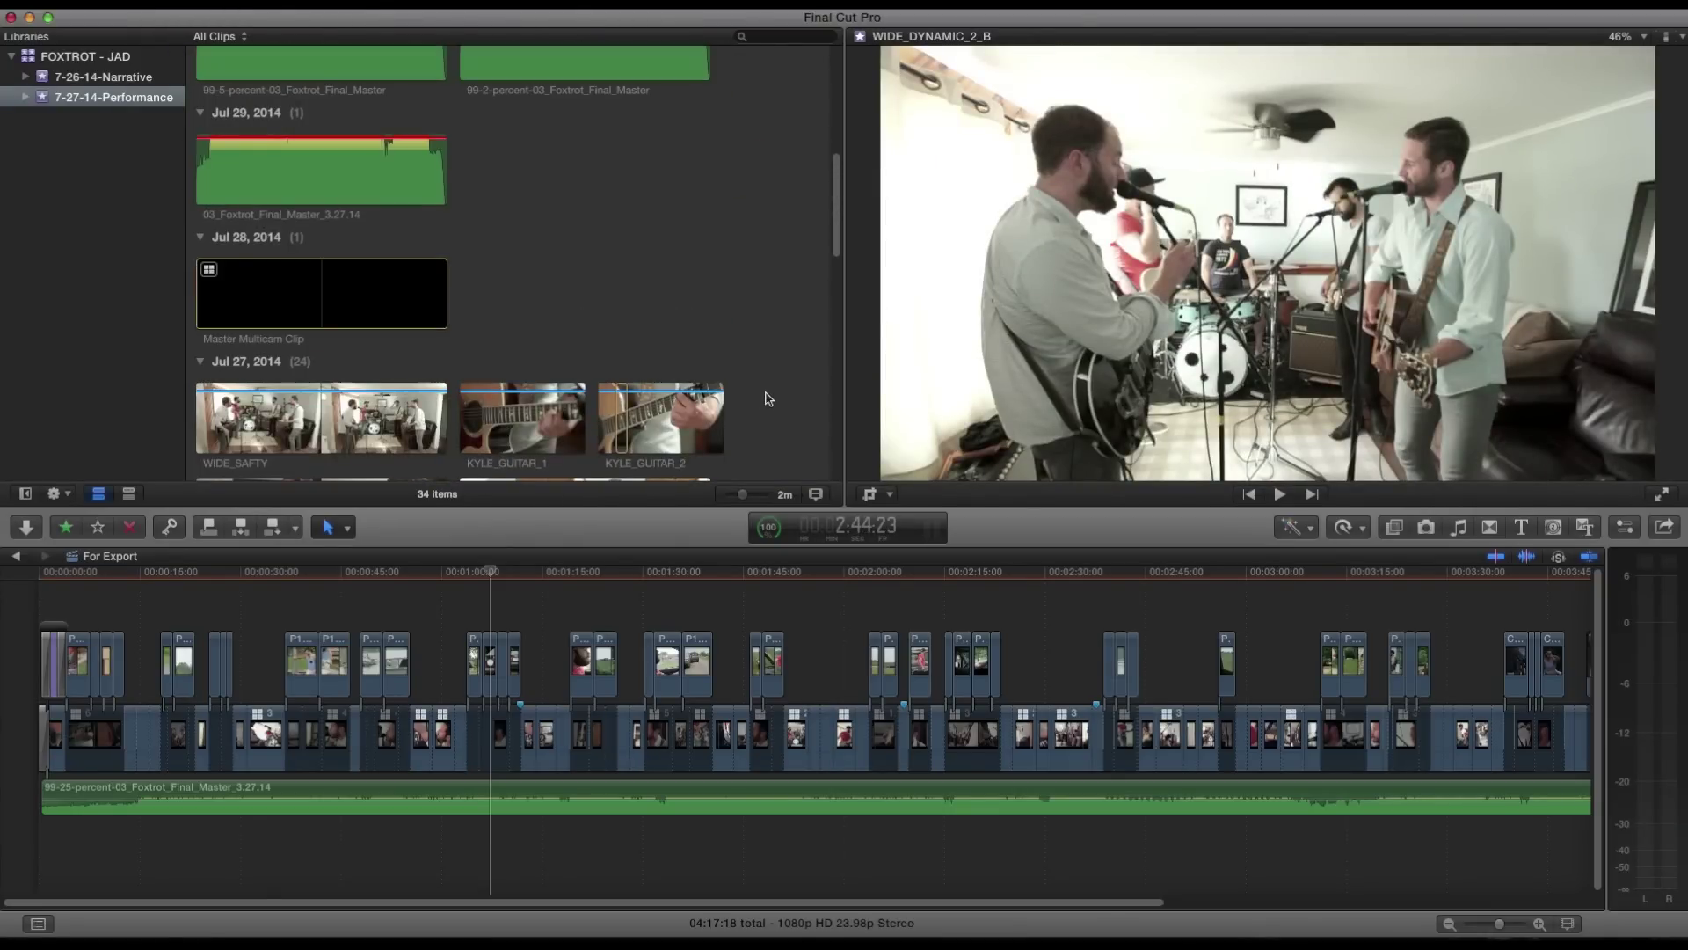
{"action": "scroll", "coordinate": [768, 396], "scroll_direction": "down", "scroll_amount": 2}
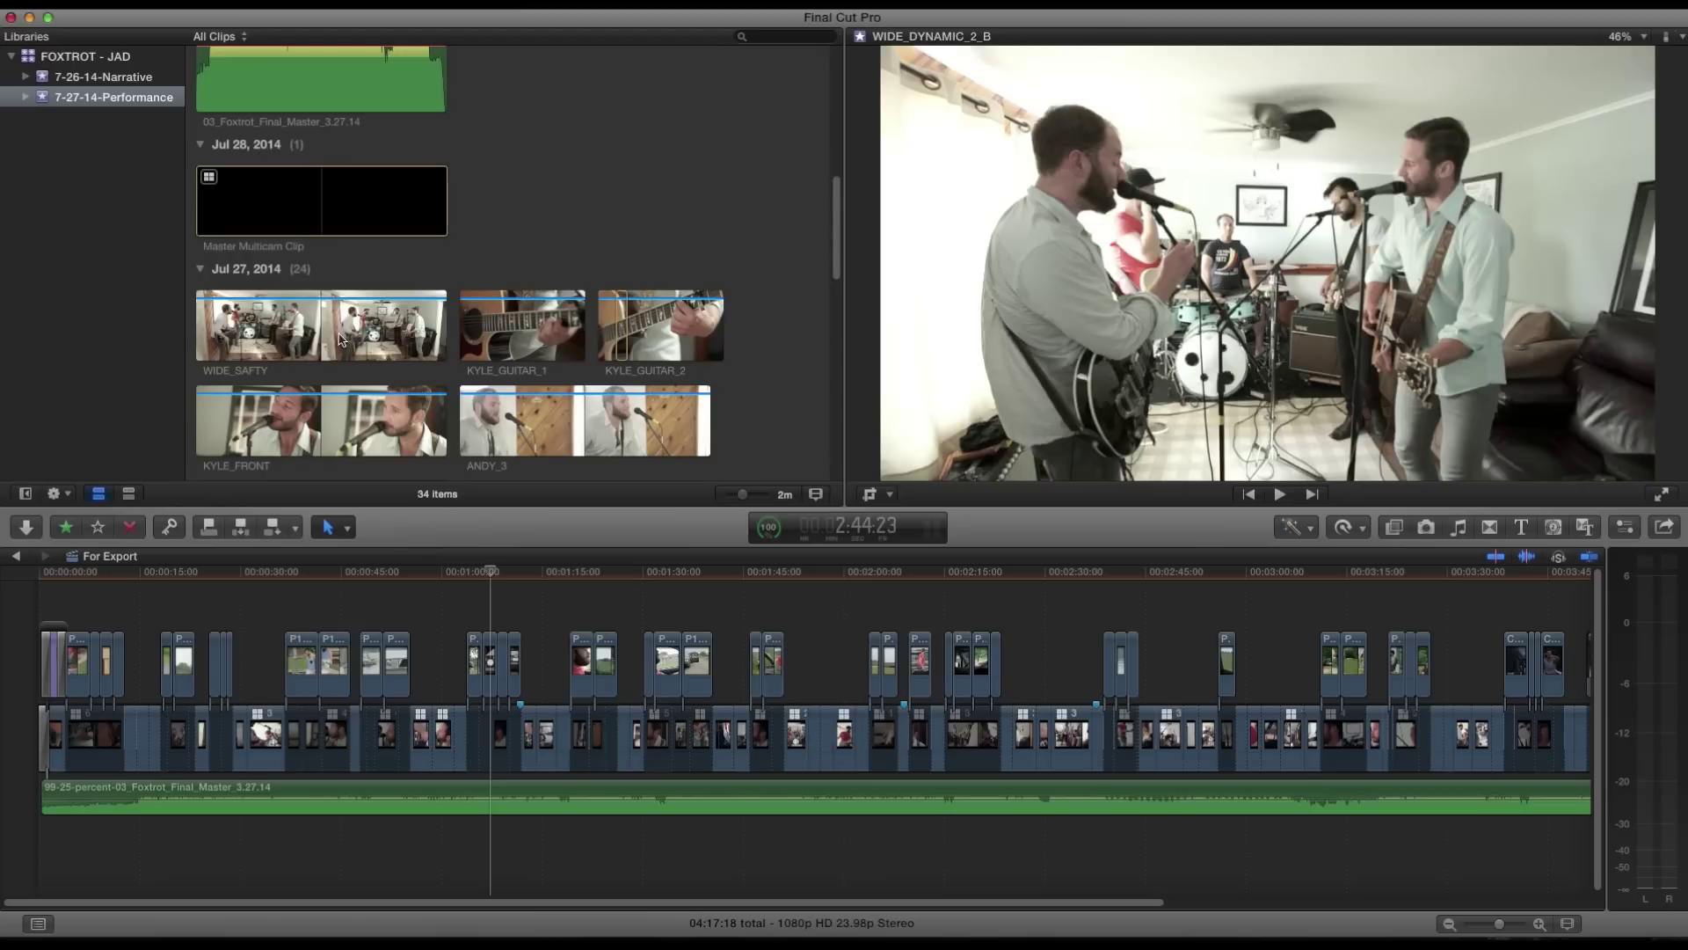
Preview the full-band clip WIDE_SAFTY and the acoustic guitar close-up KYLE_GUITAR_2.
{"action": "left_click", "coordinate": [280, 343]}
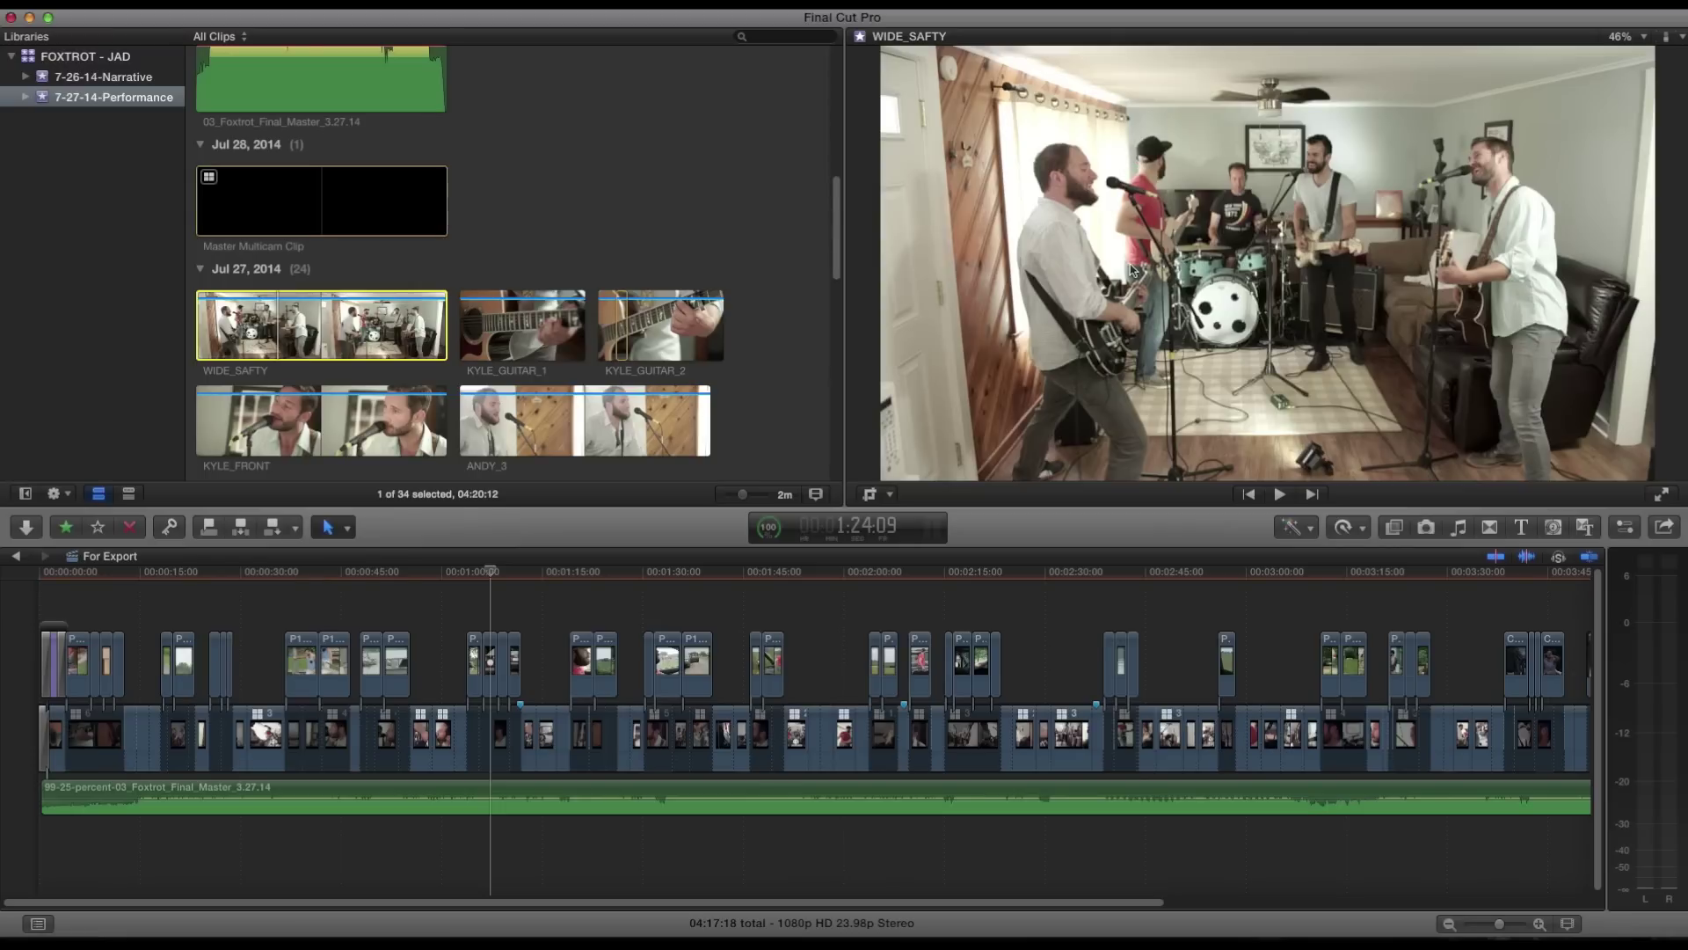
{"action": "scroll", "coordinate": [703, 370], "scroll_direction": "down", "scroll_amount": 3}
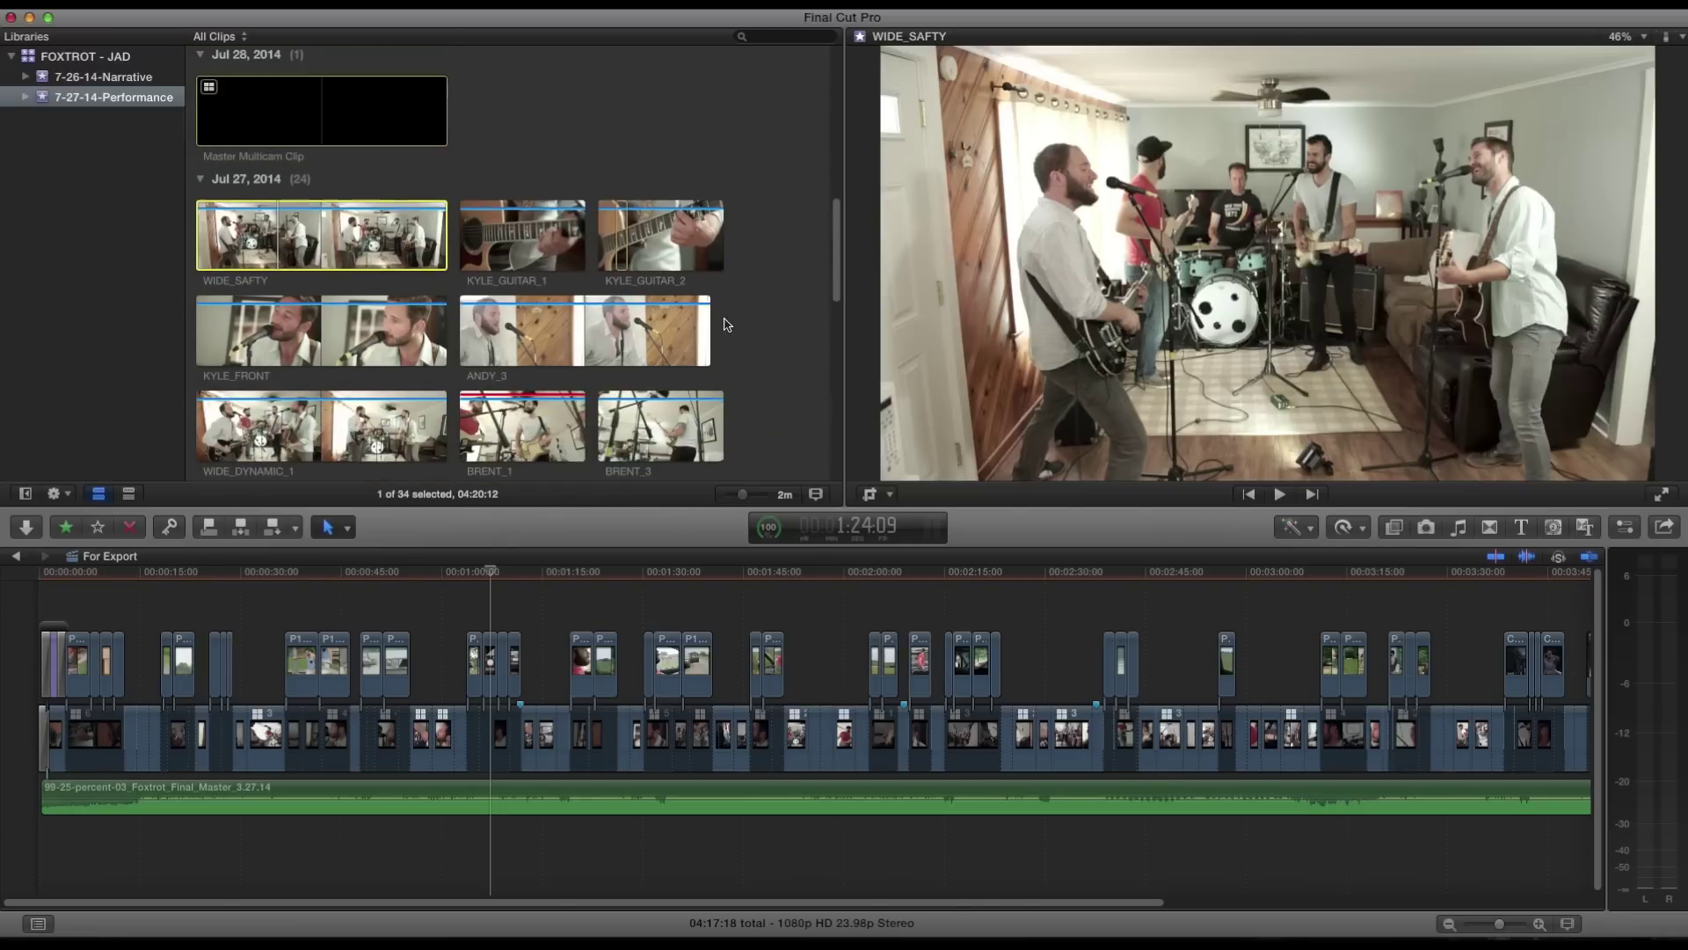
{"action": "left_click", "coordinate": [613, 247]}
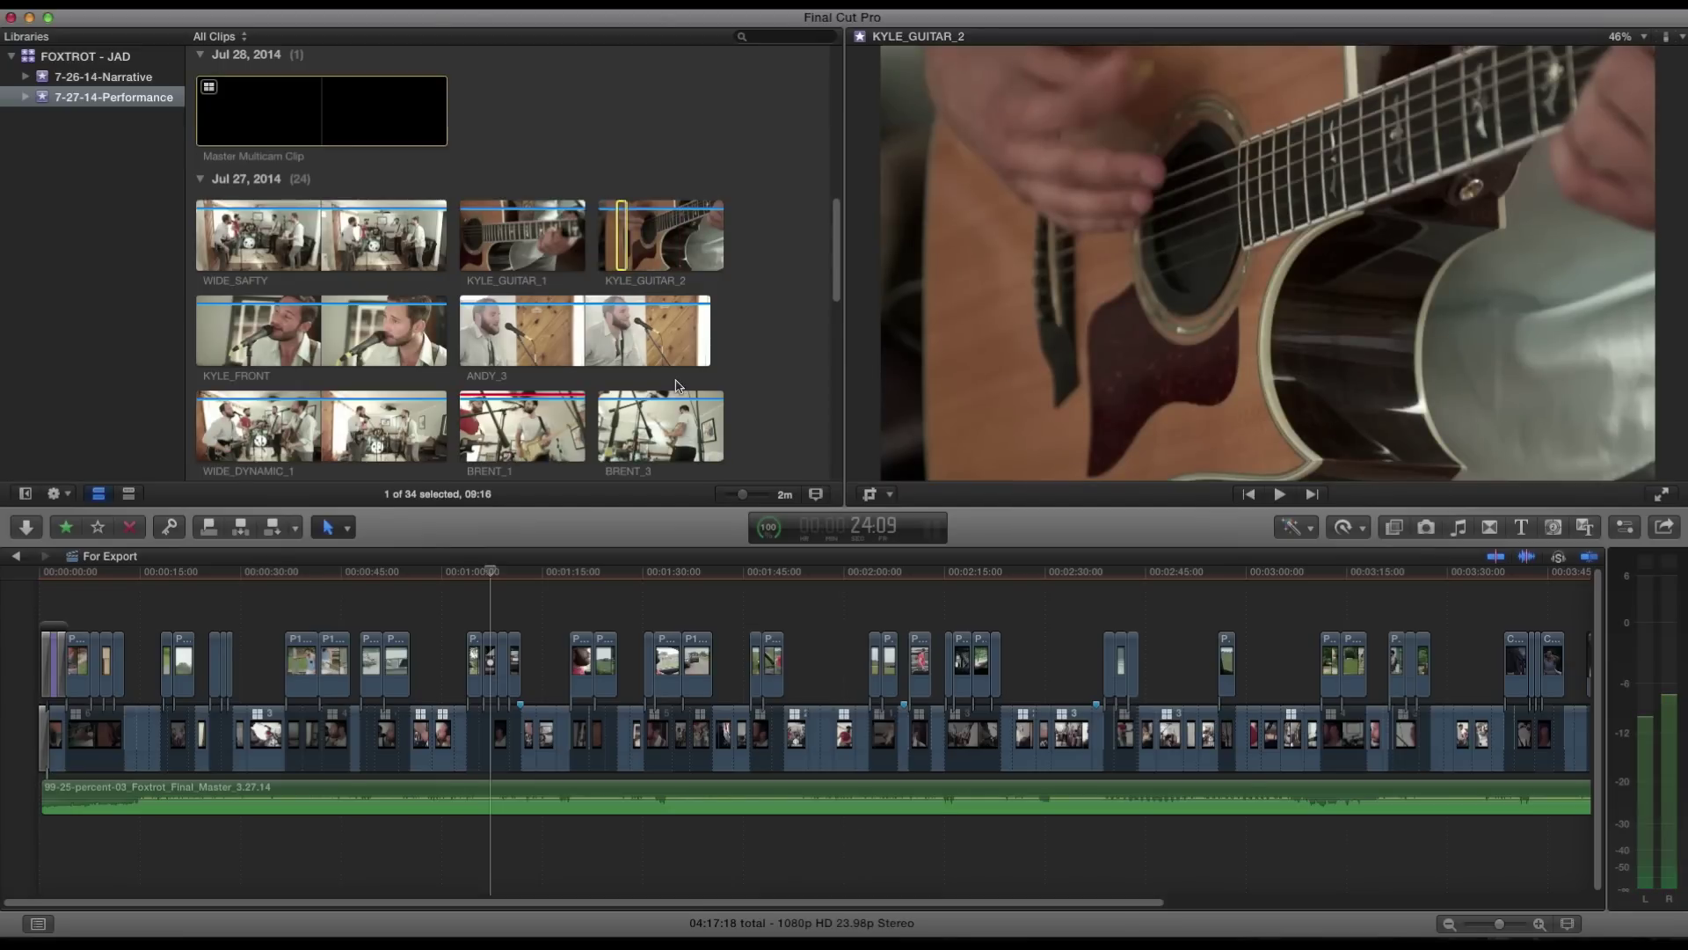
Browse further down the performance clips, select ANDY_2 and skim on to BRENT_2.
{"action": "scroll", "coordinate": [704, 387], "scroll_direction": "down", "scroll_amount": 4}
{"action": "scroll", "coordinate": [782, 390], "scroll_direction": "down", "scroll_amount": 3}
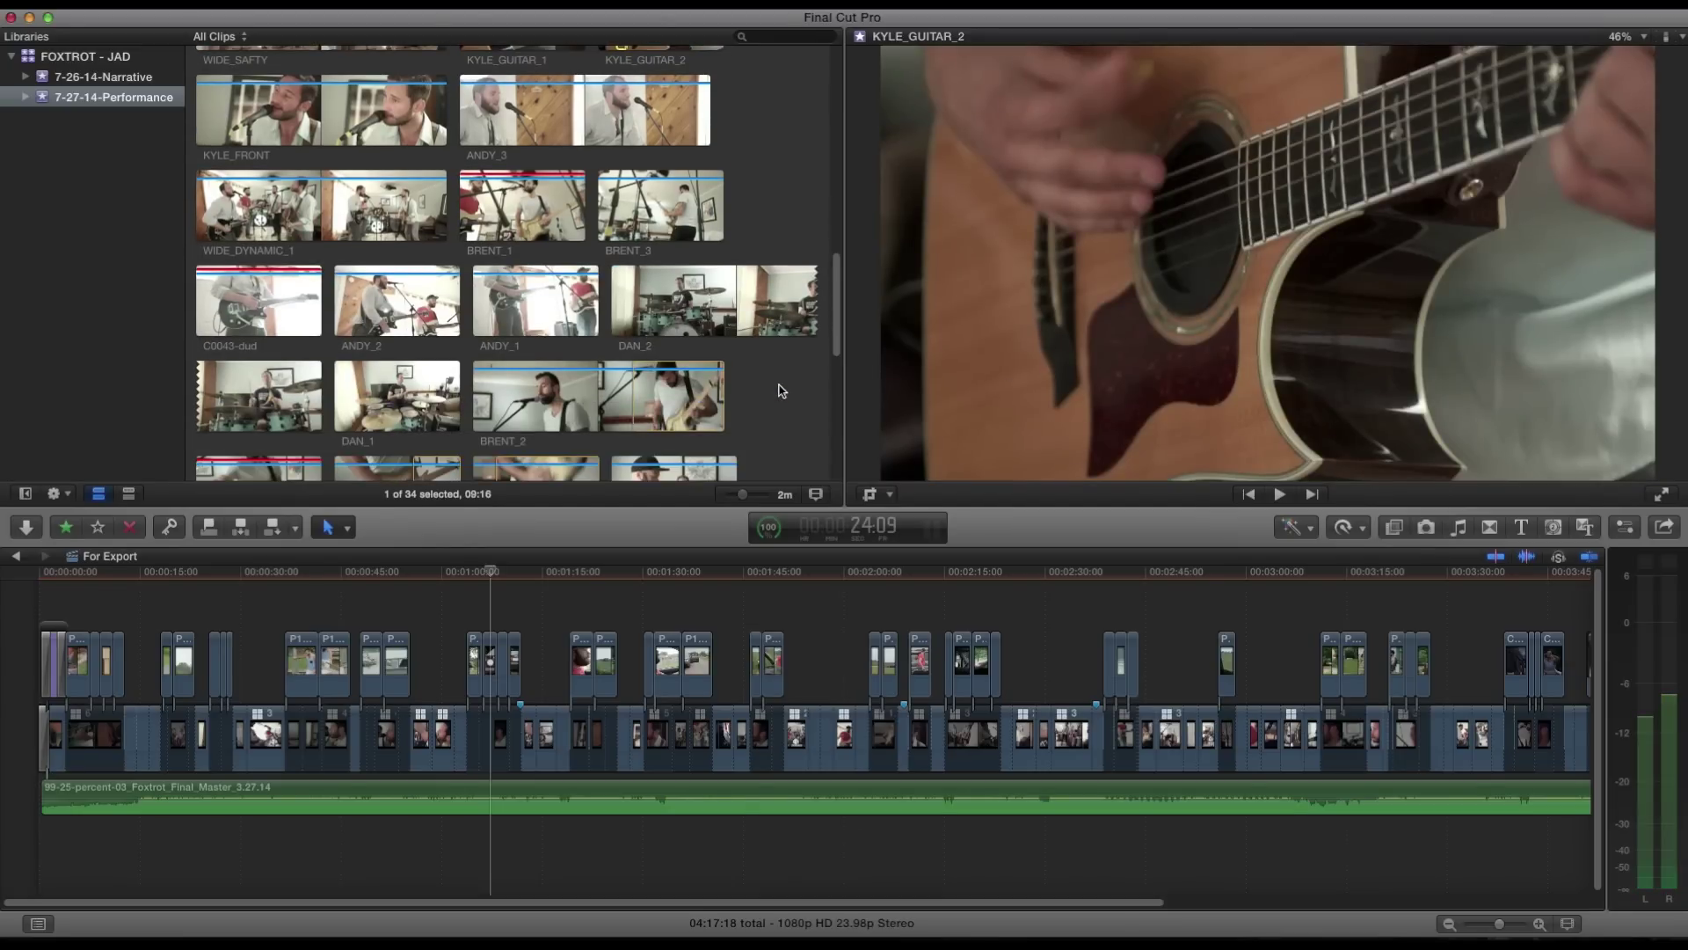
{"action": "left_click", "coordinate": [391, 334]}
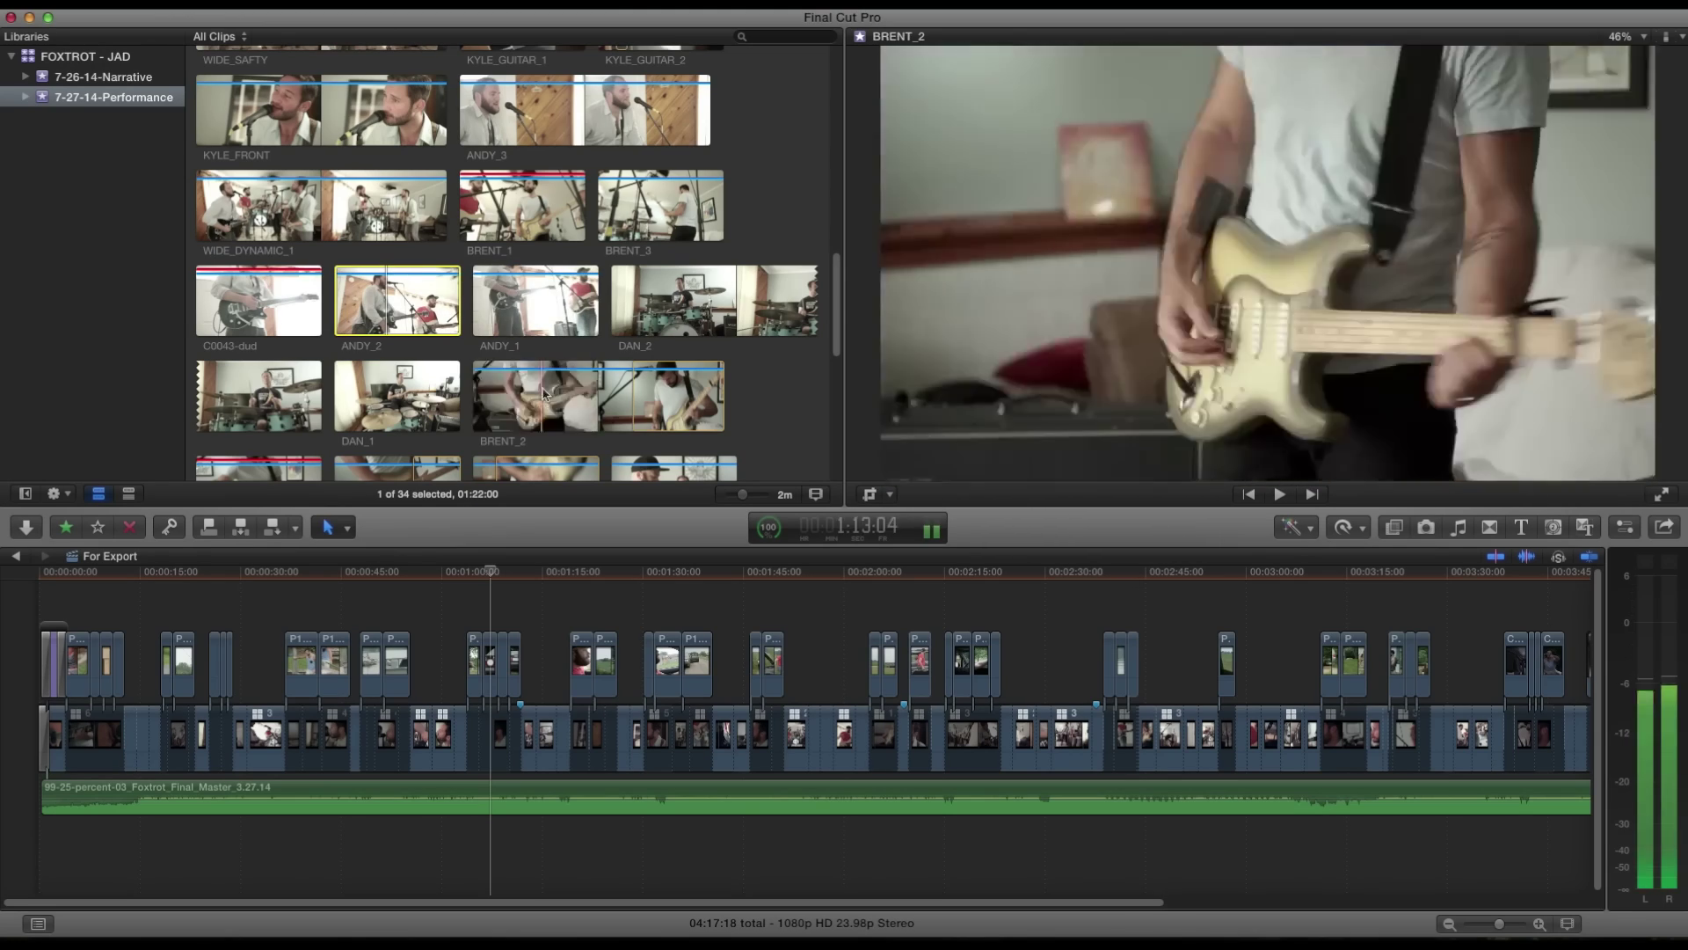
Play and skim BRENT_2, comparing its singing close-ups with its guitar shots.
{"action": "scroll", "coordinate": [777, 412], "scroll_direction": "down", "scroll_amount": 3}
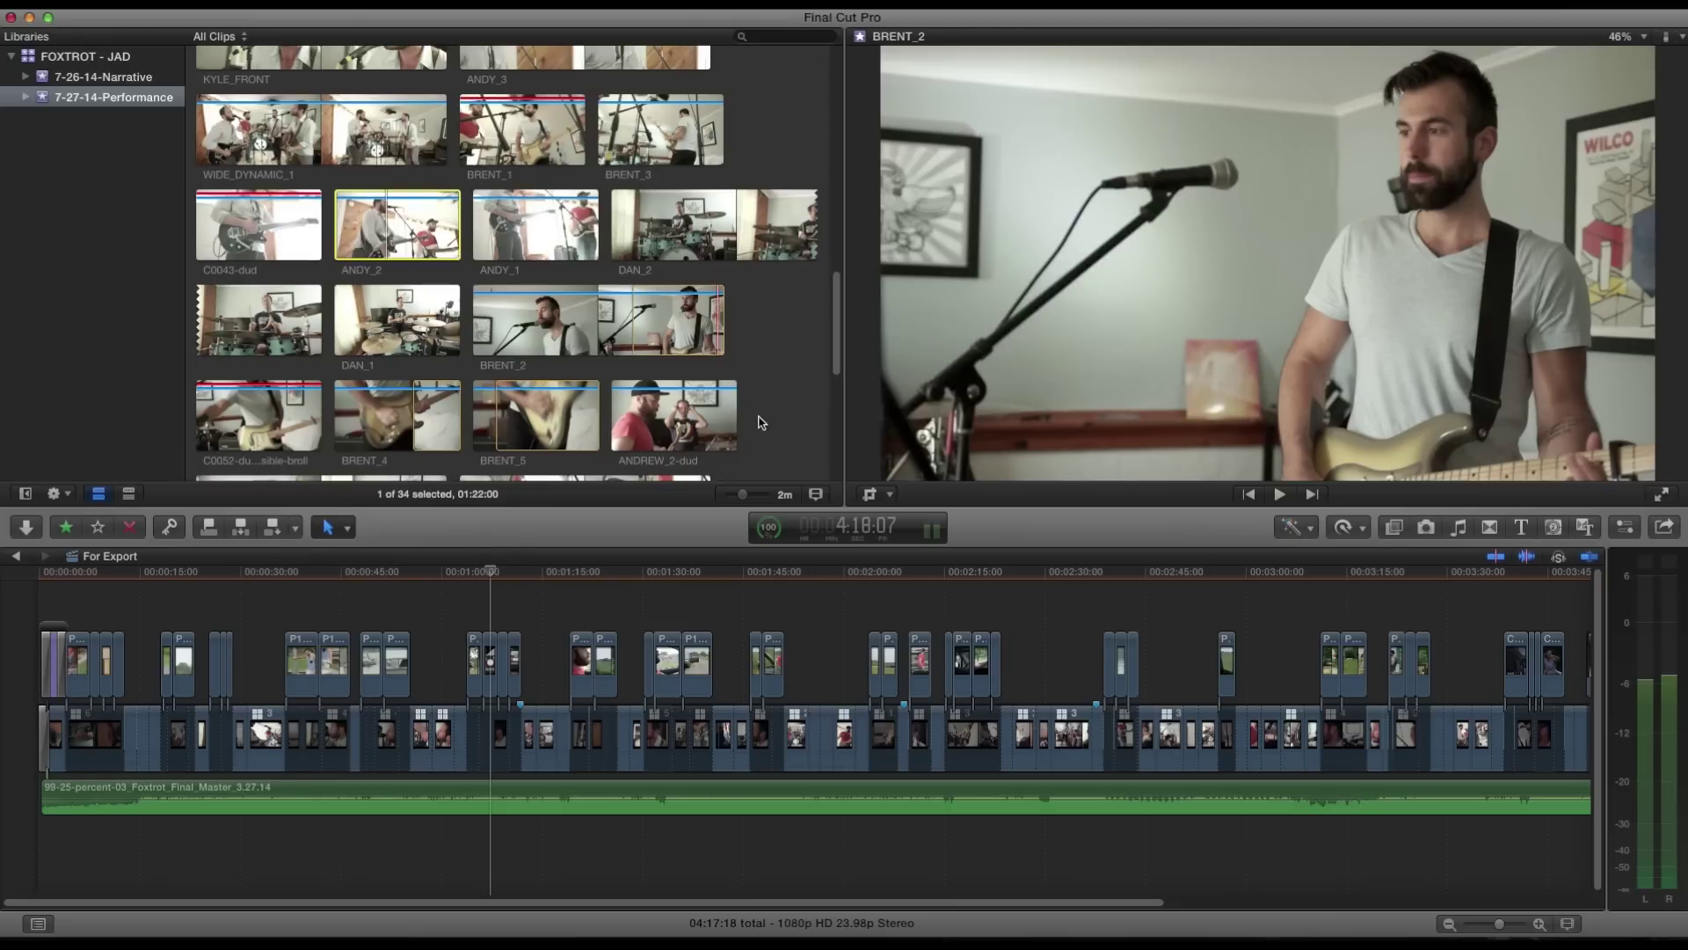
{"action": "scroll", "coordinate": [761, 422], "scroll_direction": "down", "scroll_amount": 2}
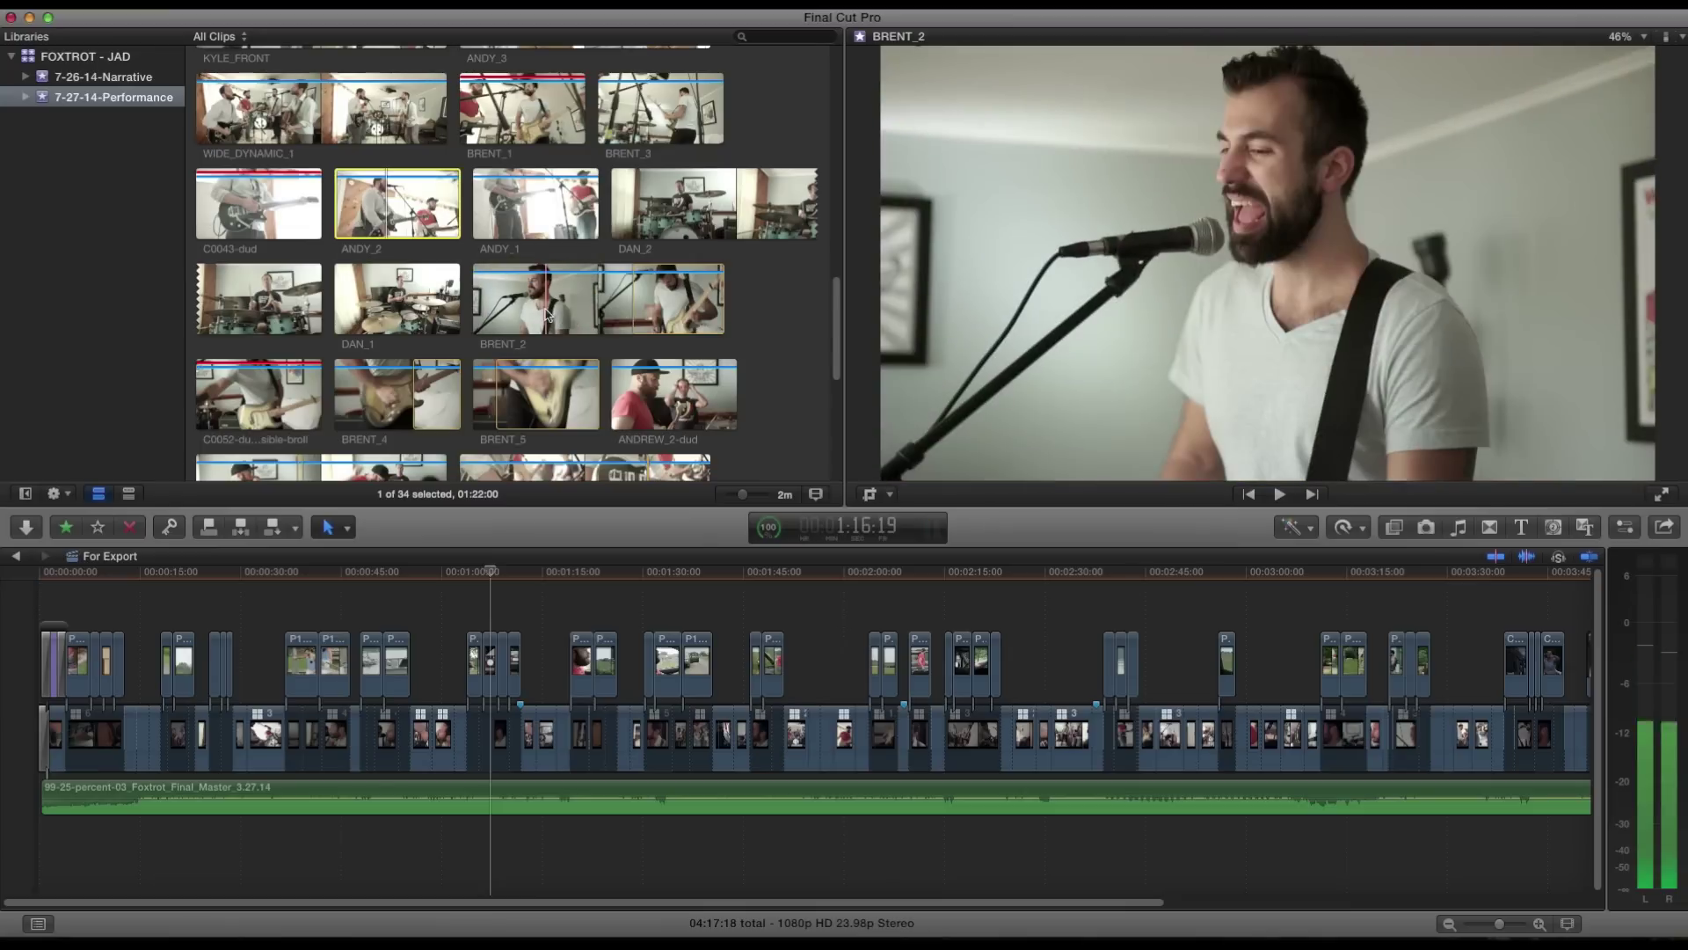
{"action": "key", "text": "space"}
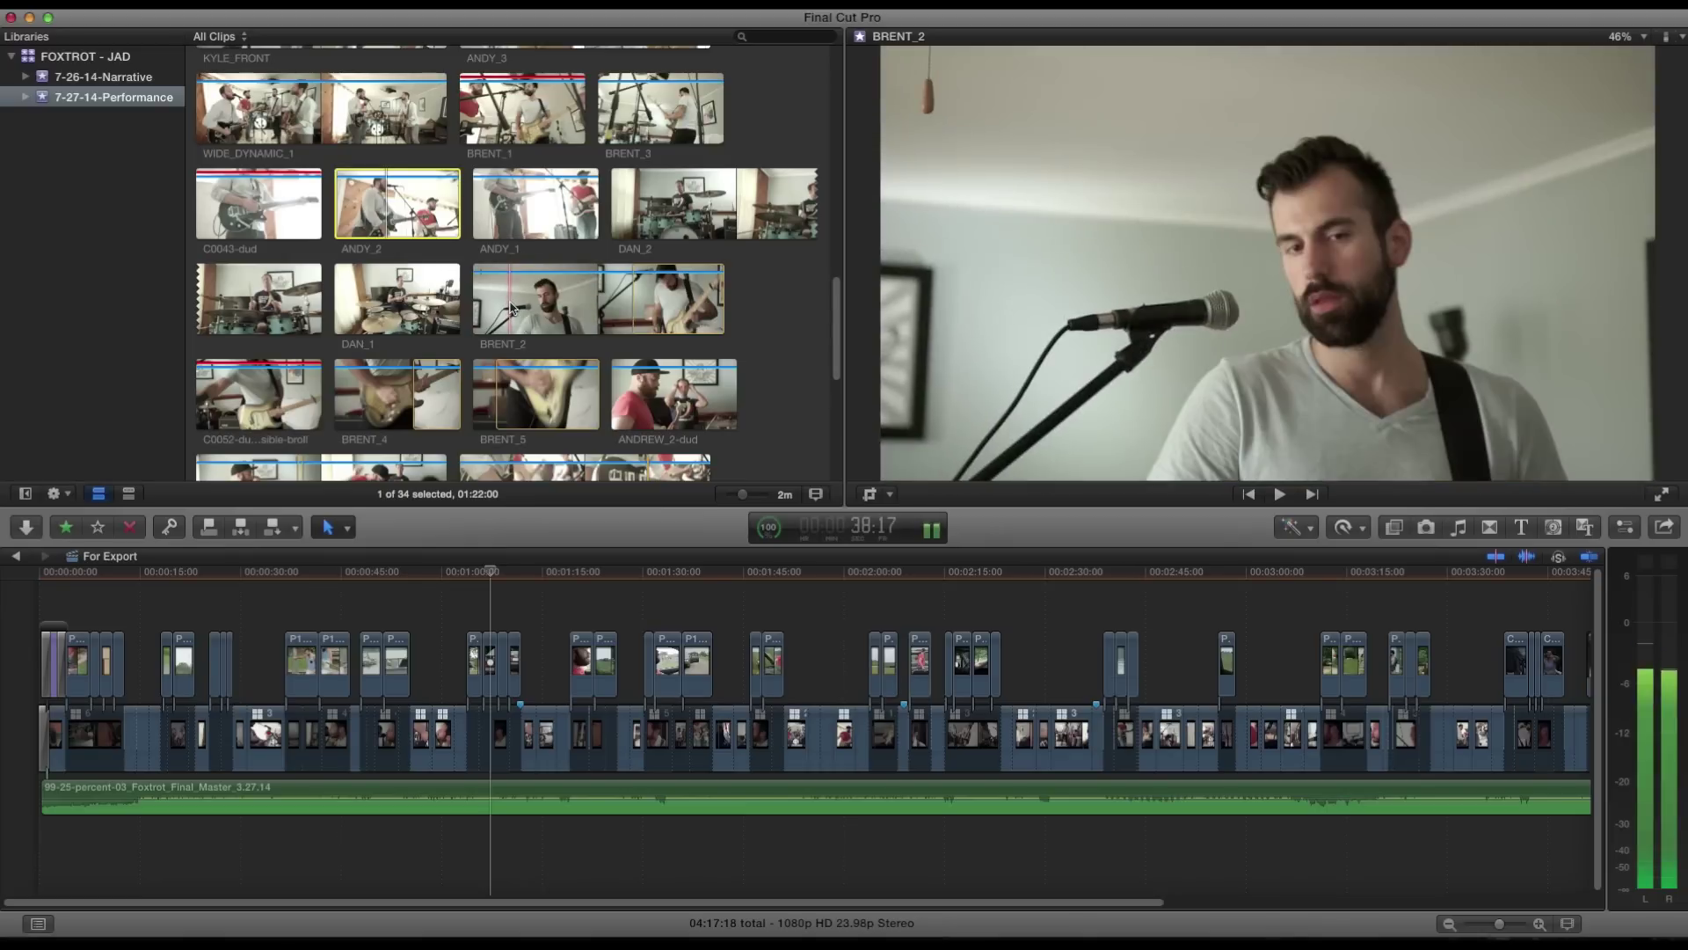
{"action": "key", "text": "space"}
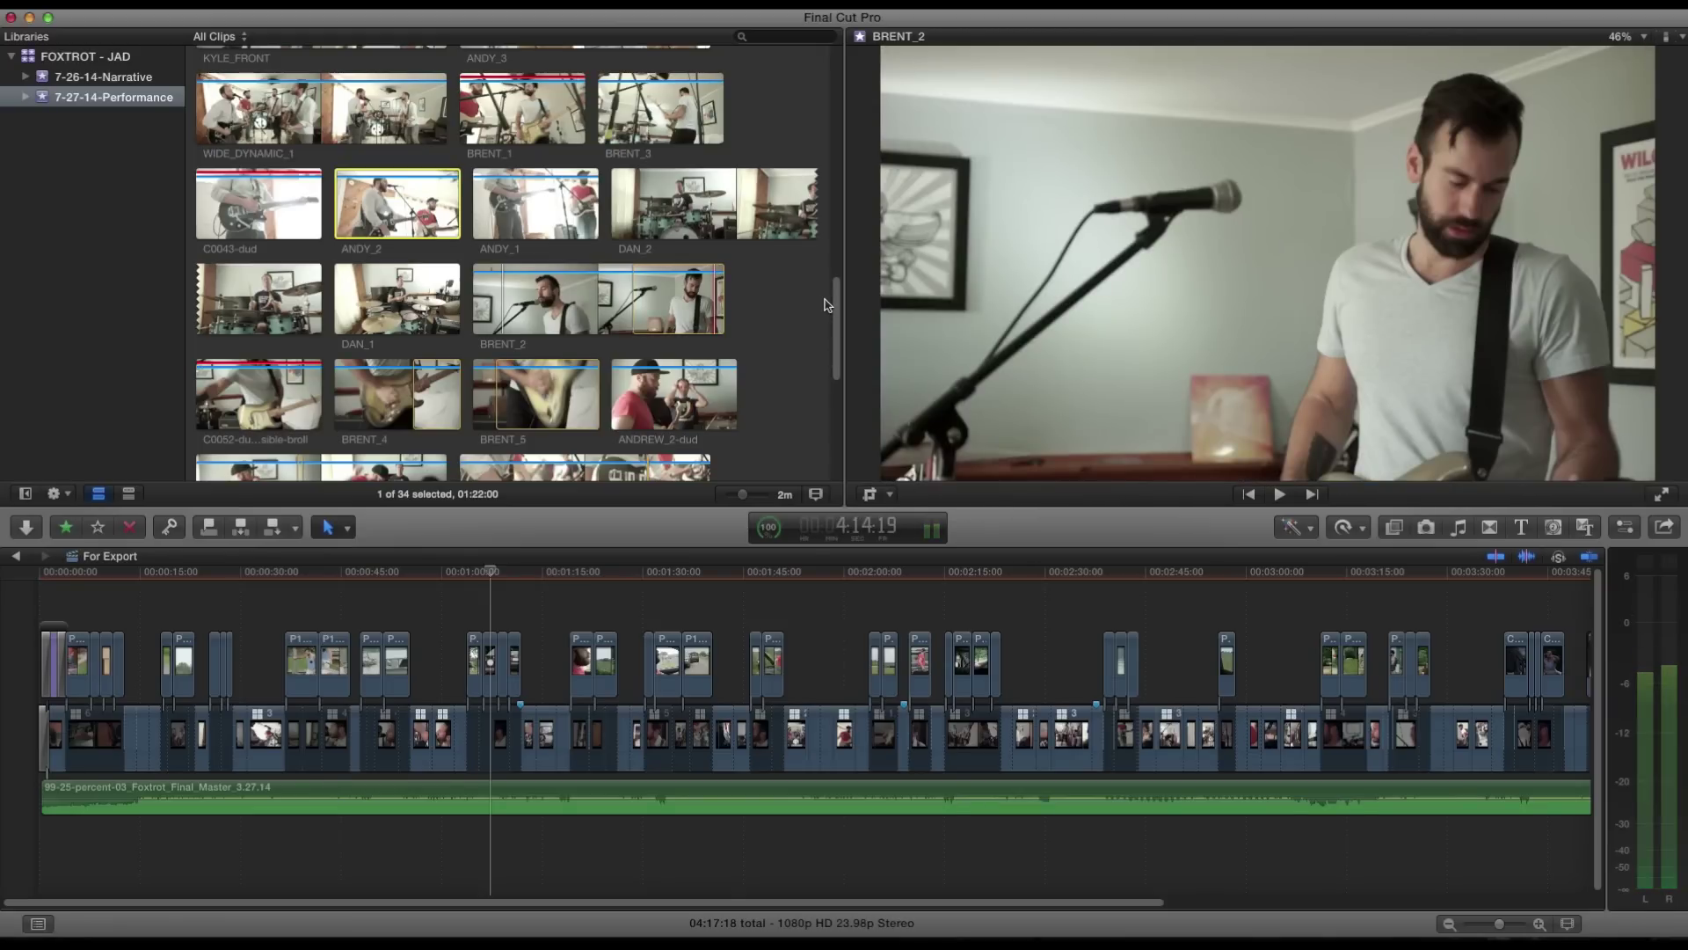
{"action": "scroll", "coordinate": [813, 310], "scroll_direction": "down", "scroll_amount": 2}
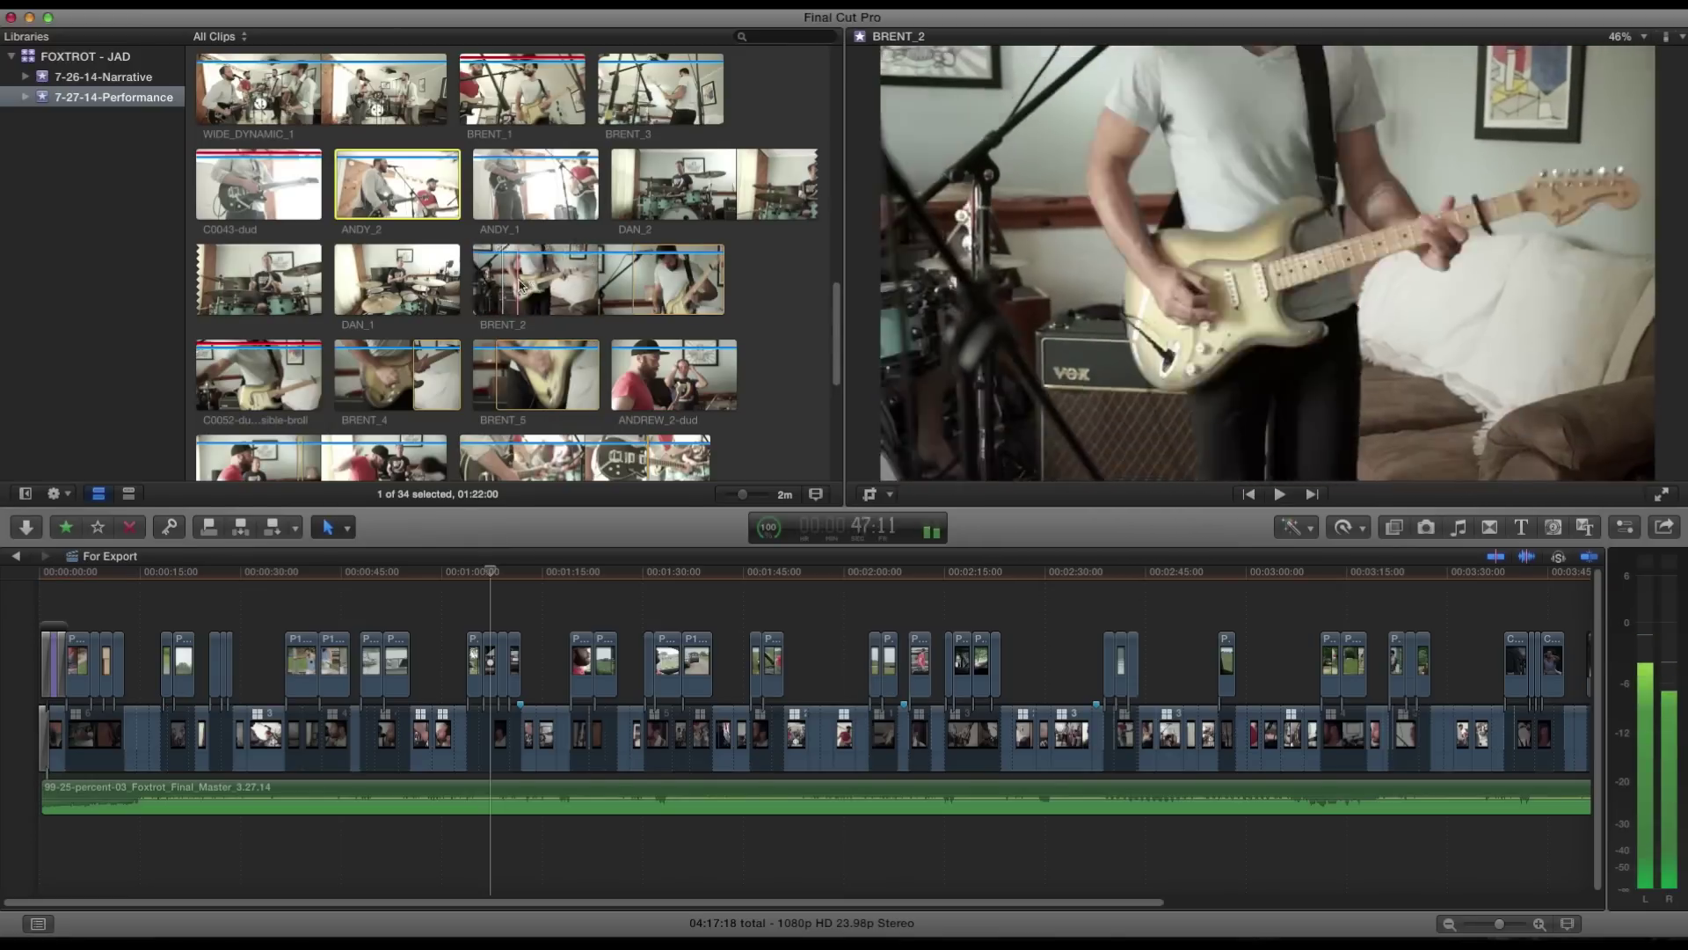
Preview the vocal close-up KYLE_FRONT, the guitar clip ANDY_4 and the bass clip ANDREW_1 among the performance clips.
{"action": "key", "text": "space"}
{"action": "scroll", "coordinate": [789, 354], "scroll_direction": "up", "scroll_amount": 5}
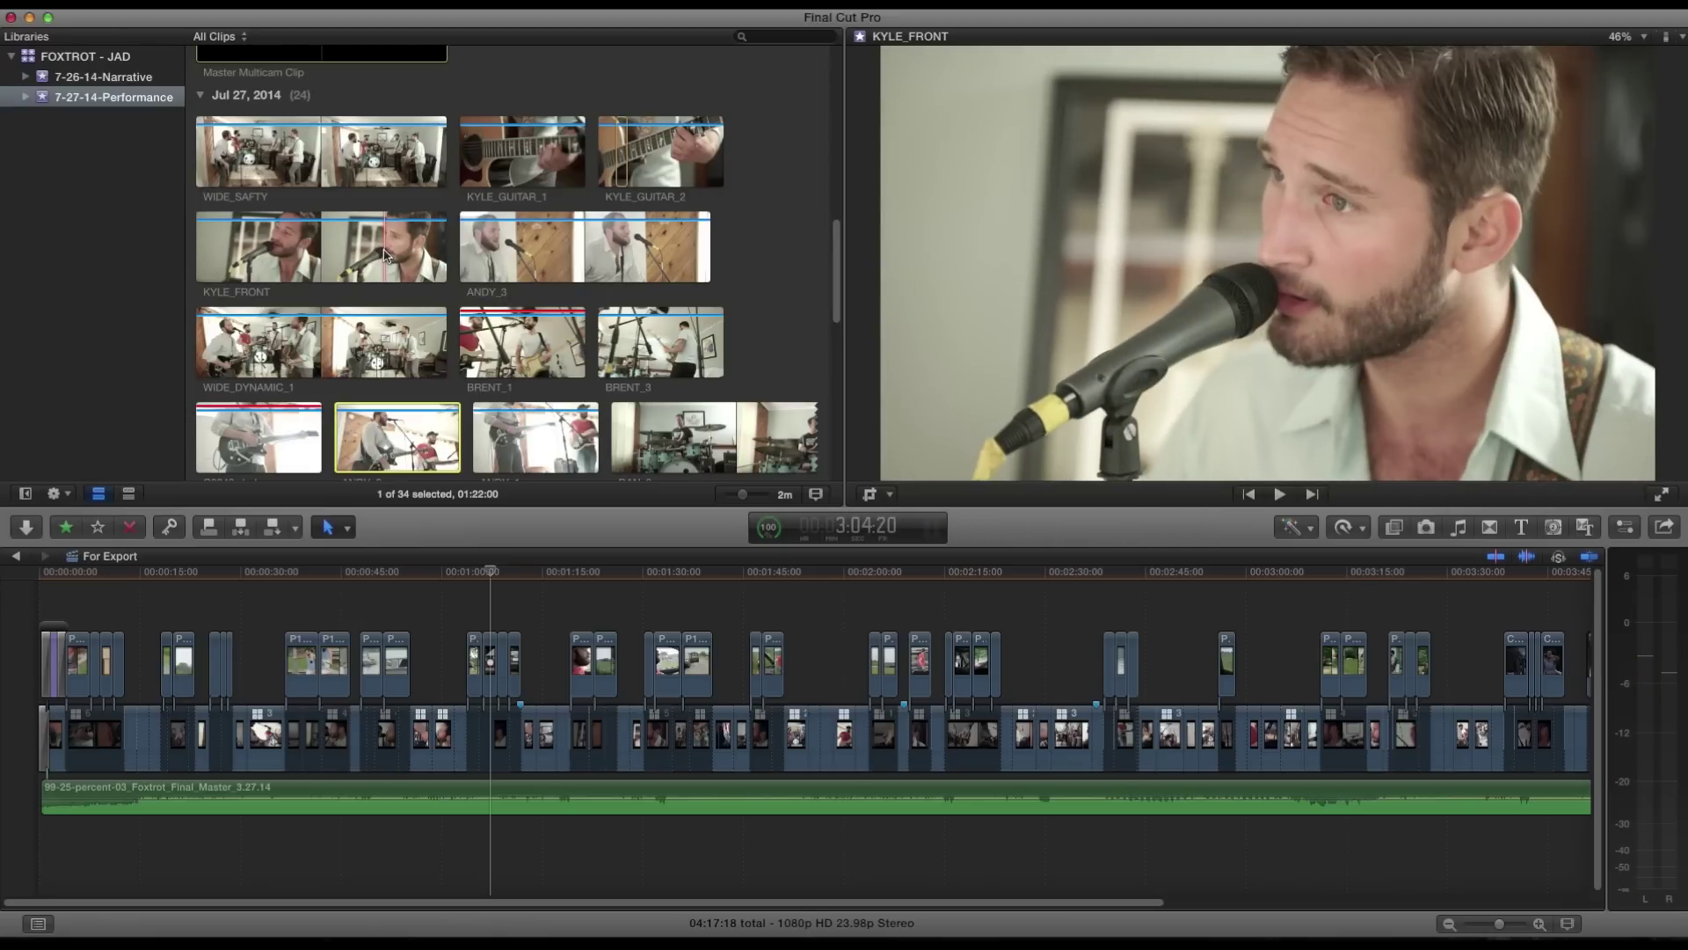
{"action": "scroll", "coordinate": [387, 256], "scroll_direction": "down", "scroll_amount": 5}
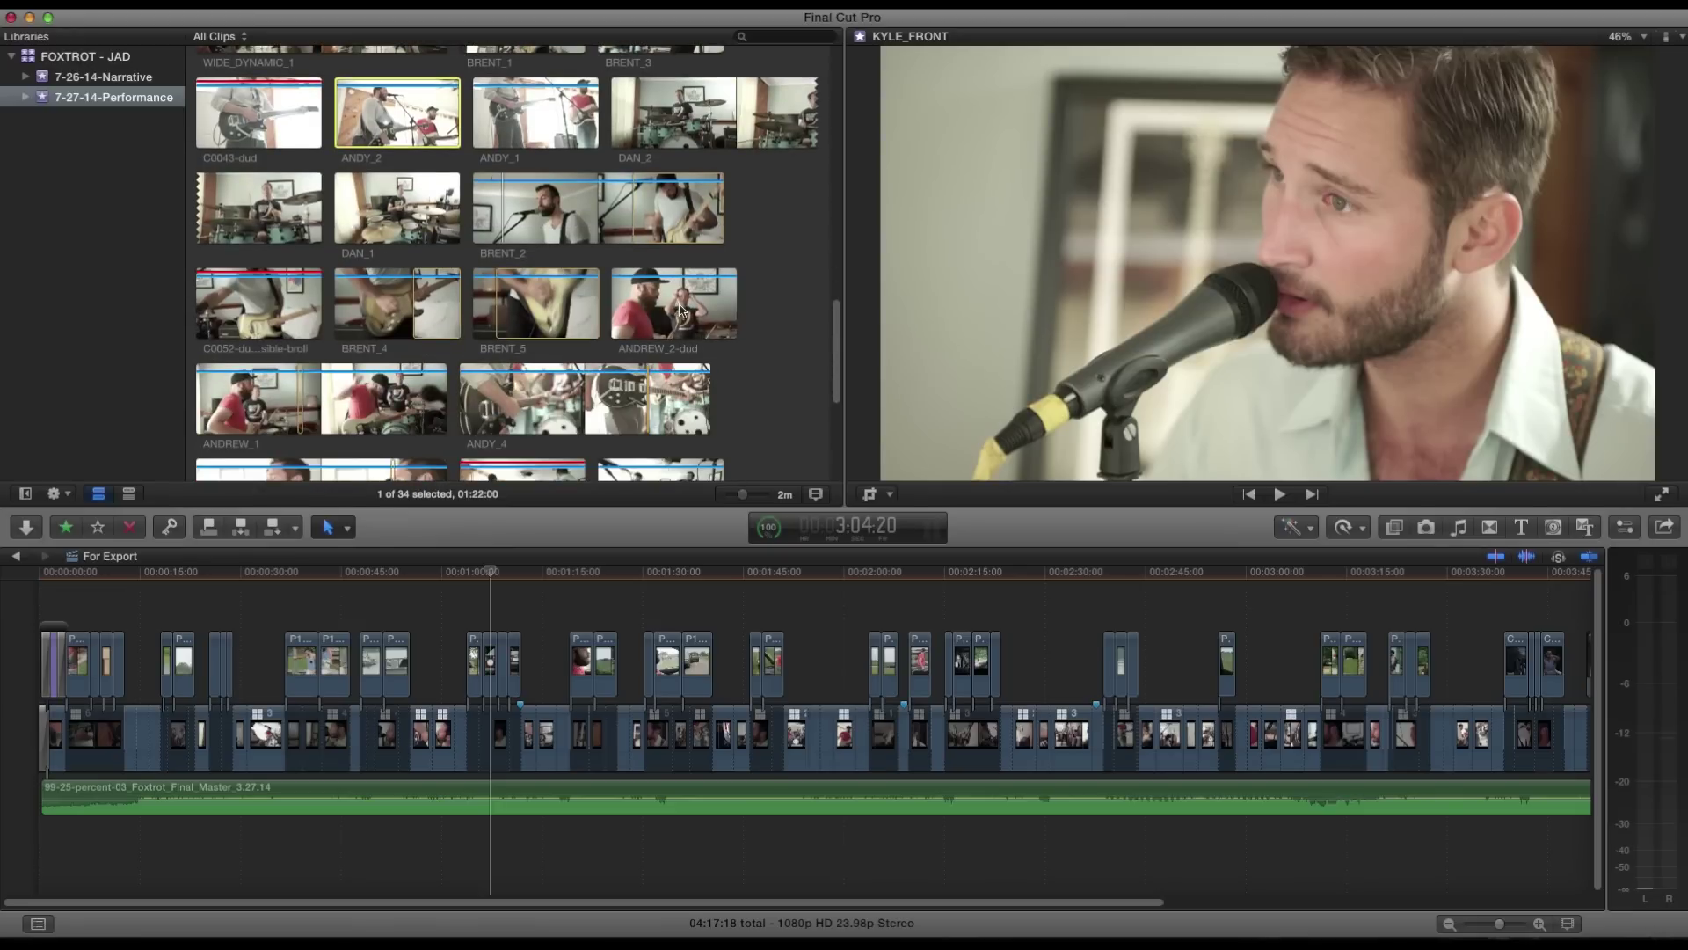
{"action": "scroll", "coordinate": [680, 310], "scroll_direction": "down", "scroll_amount": 1}
{"action": "key", "text": "space"}
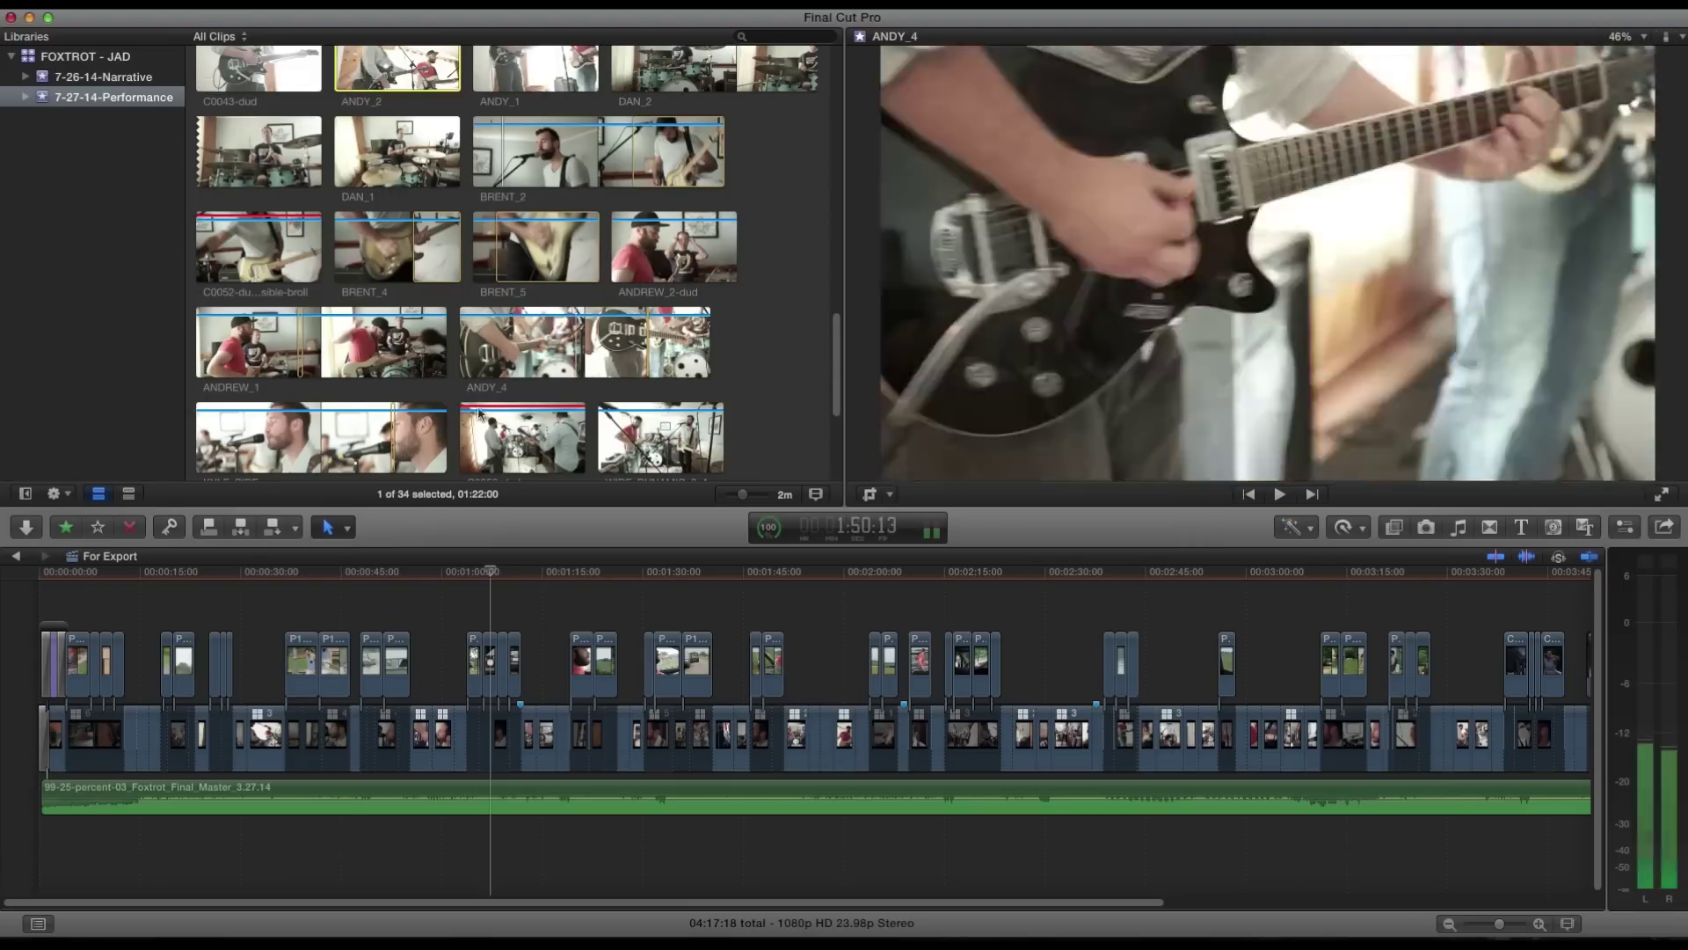
{"action": "key", "text": "space"}
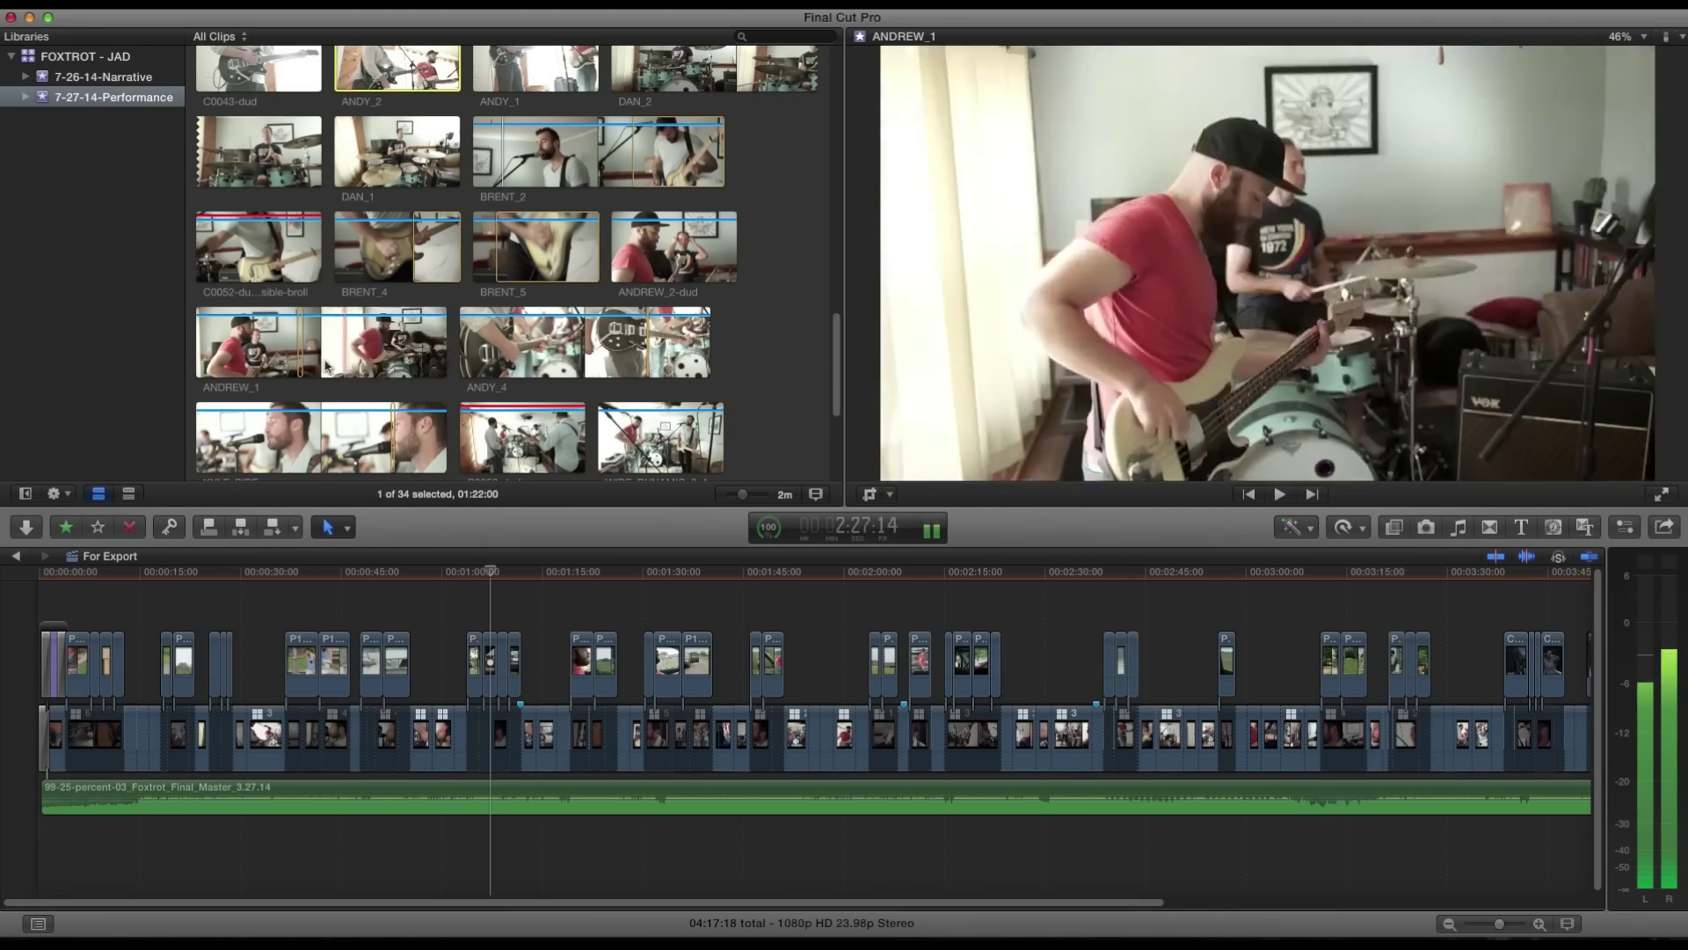
{"action": "scroll", "coordinate": [327, 368], "scroll_direction": "down", "scroll_amount": 3}
{"action": "key", "text": "space"}
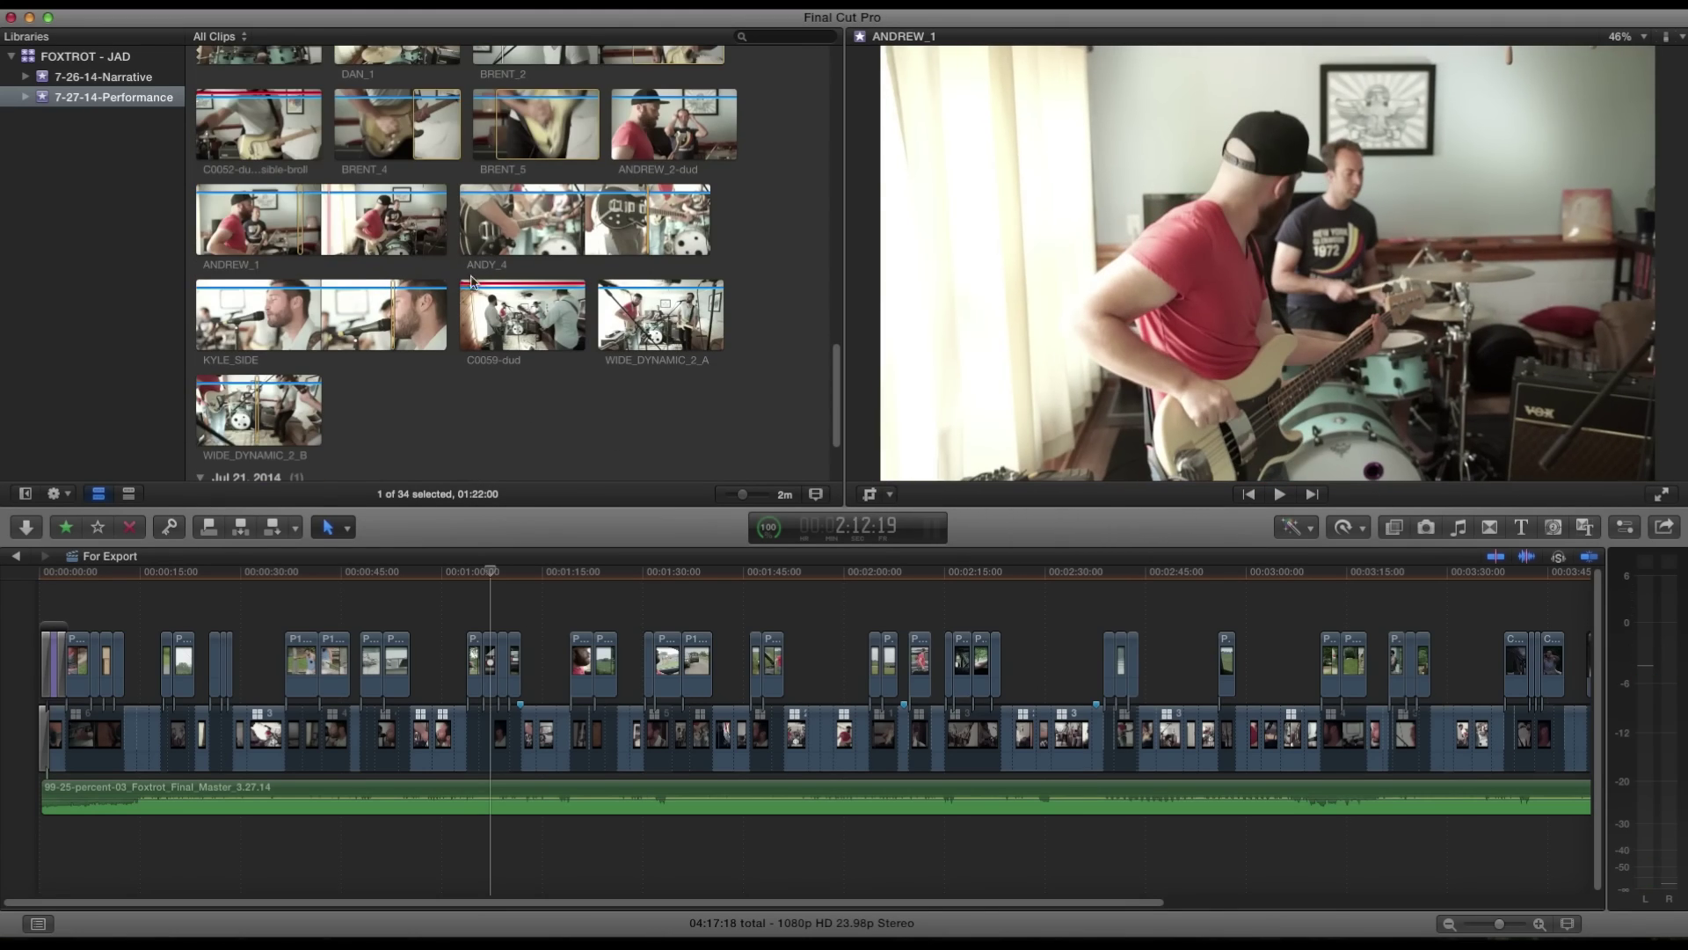
Return to the full-band clip WIDE_SAFTY, skim and play it, and select it.
{"action": "scroll", "coordinate": [728, 449], "scroll_direction": "up", "scroll_amount": 10}
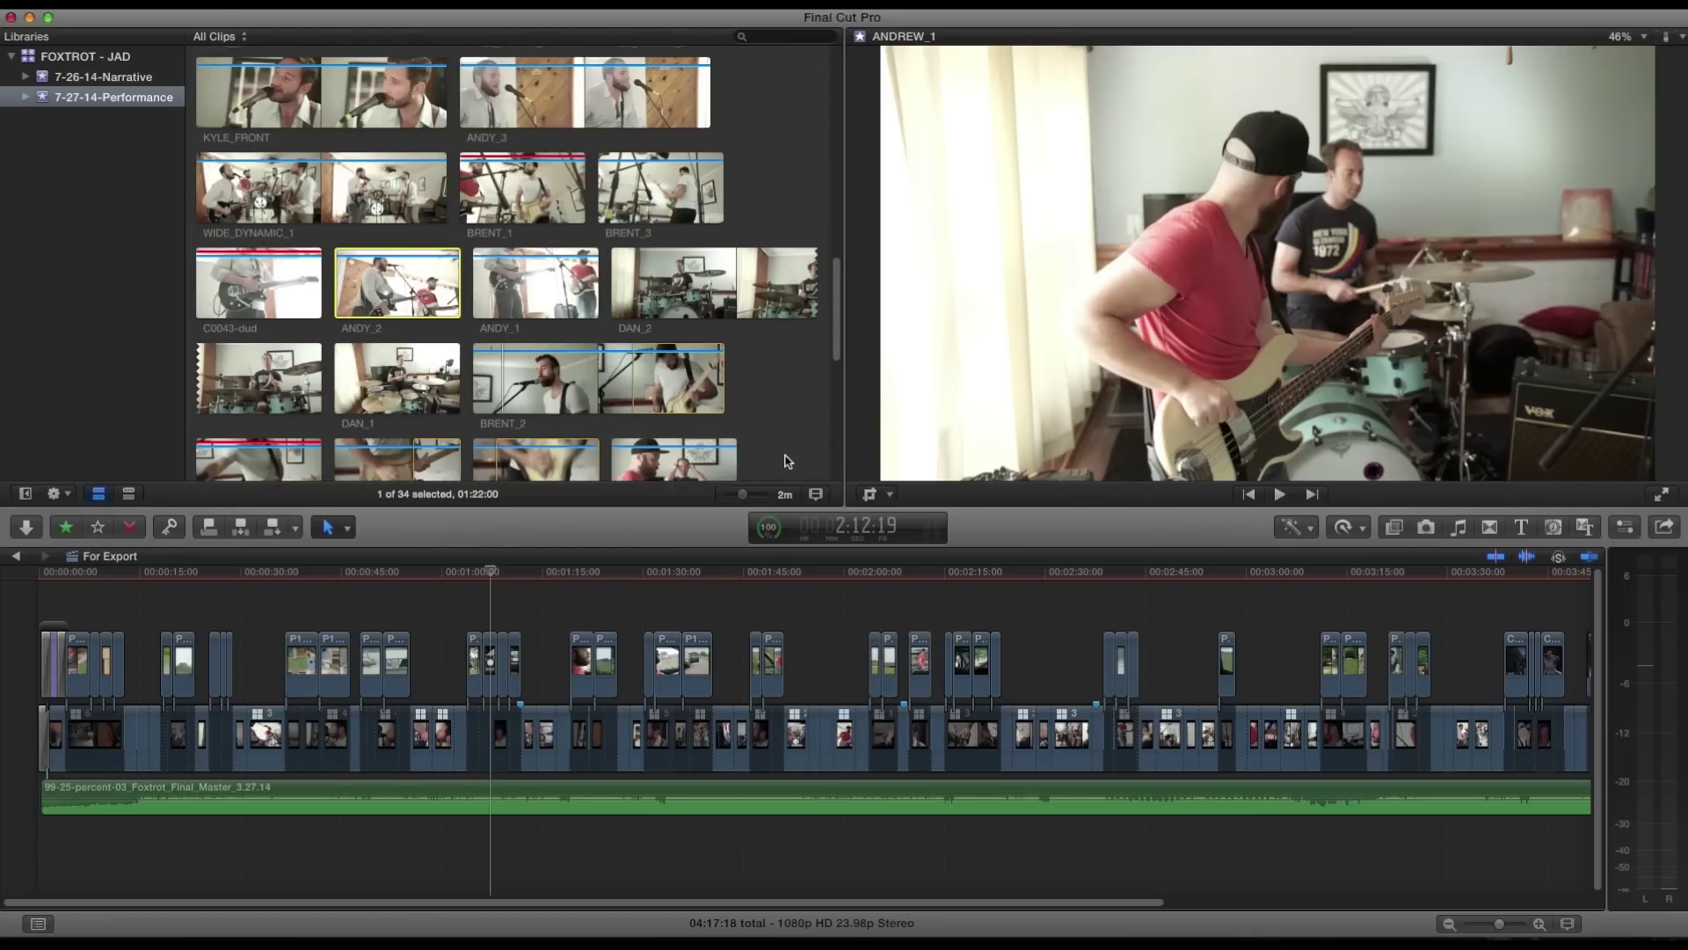
{"action": "scroll", "coordinate": [792, 444], "scroll_direction": "up", "scroll_amount": 5}
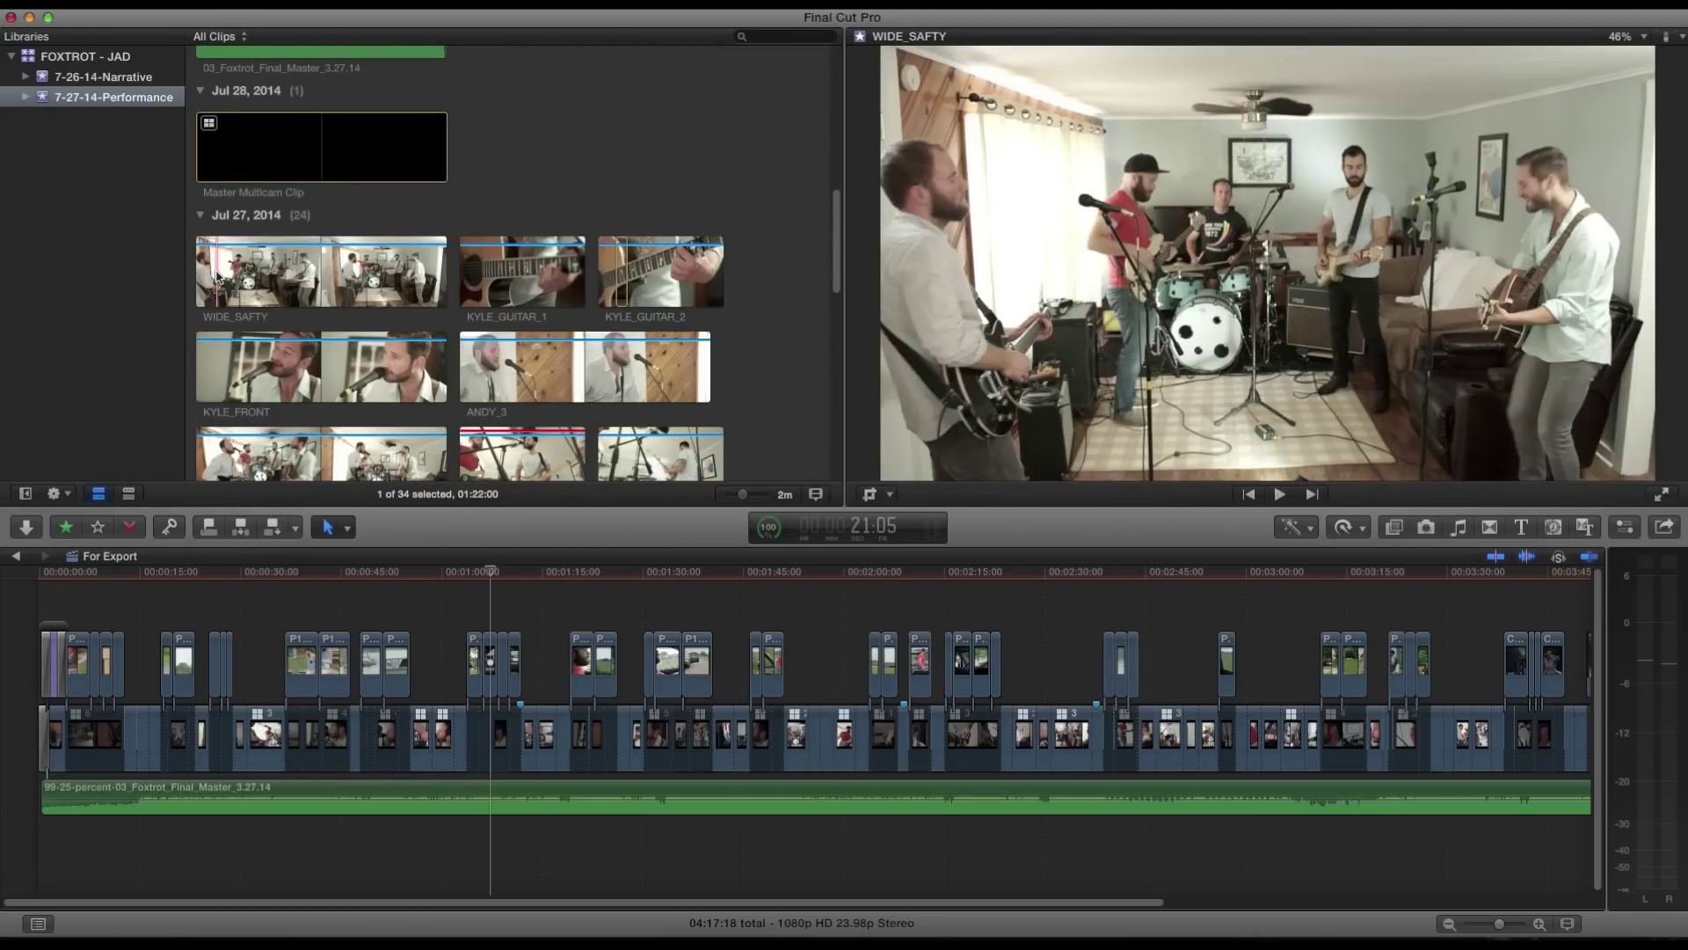
{"action": "key", "text": "space"}
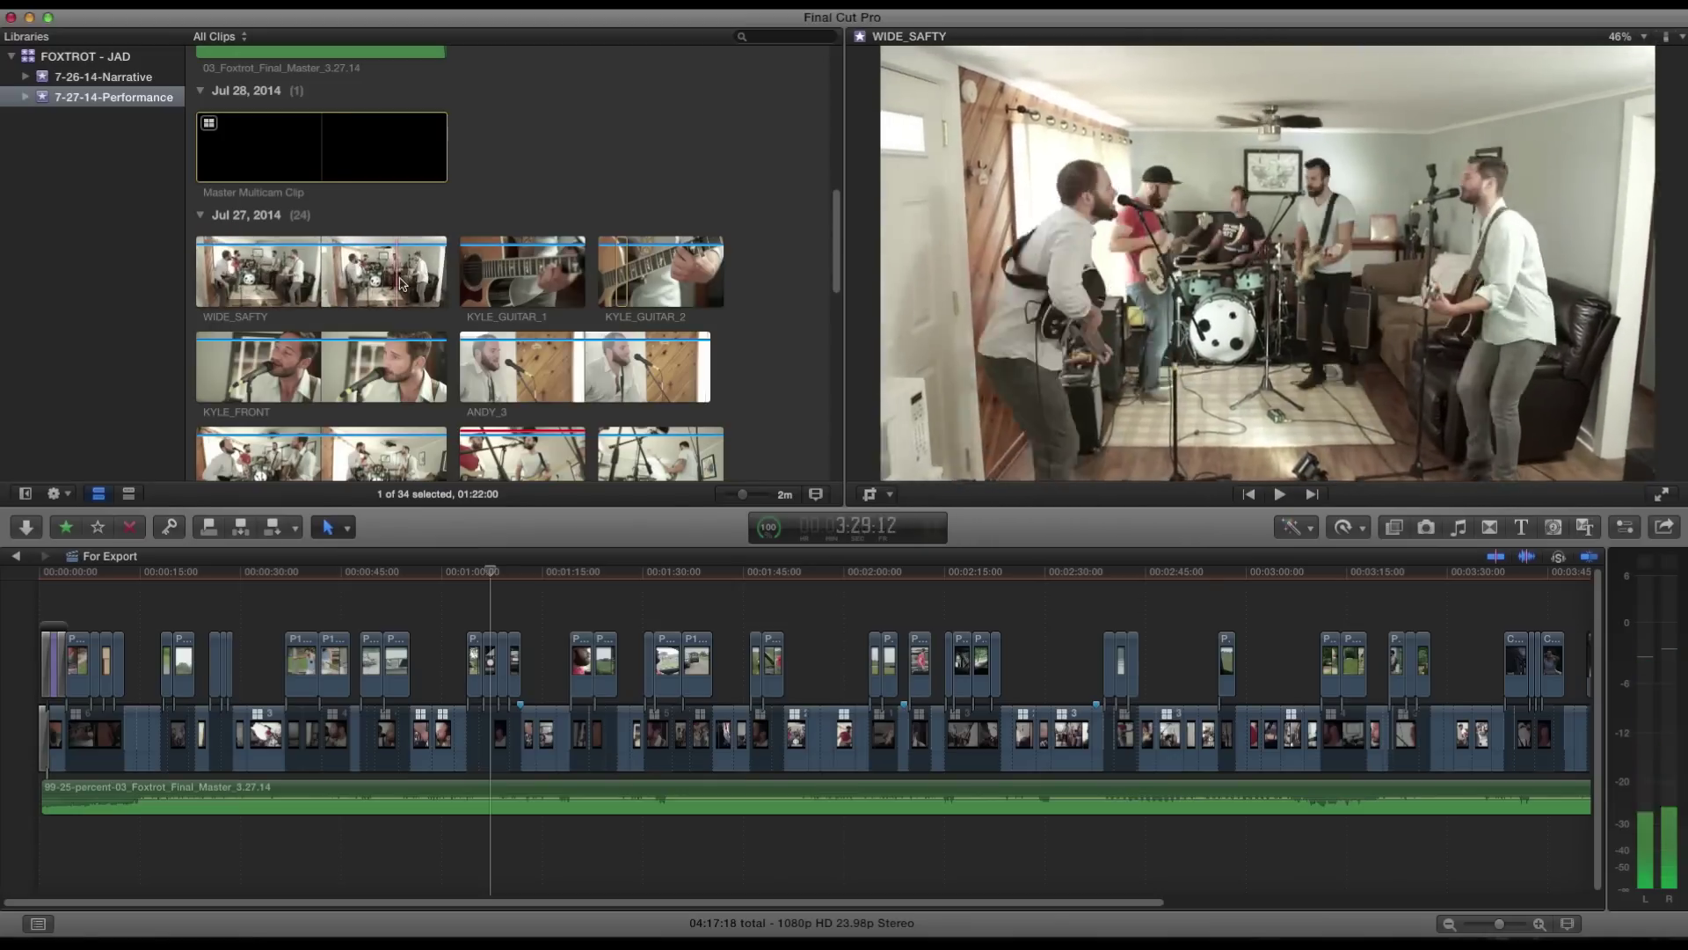
{"action": "key", "text": "space"}
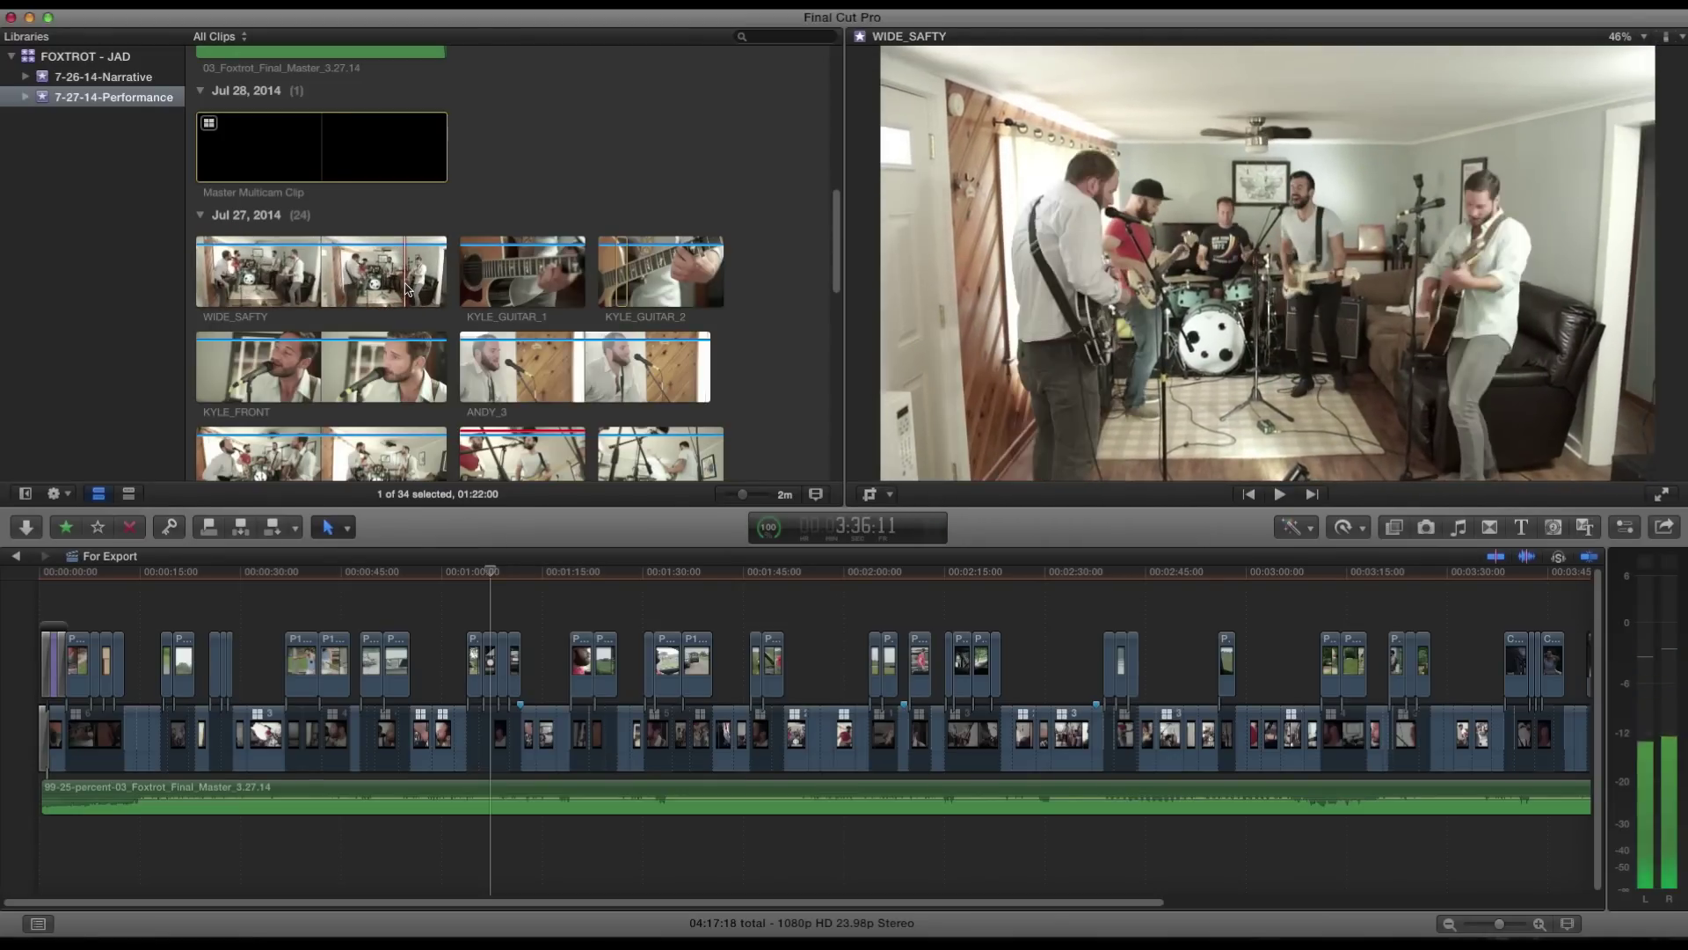
{"action": "left_click", "coordinate": [407, 285]}
{"action": "key", "text": "space"}
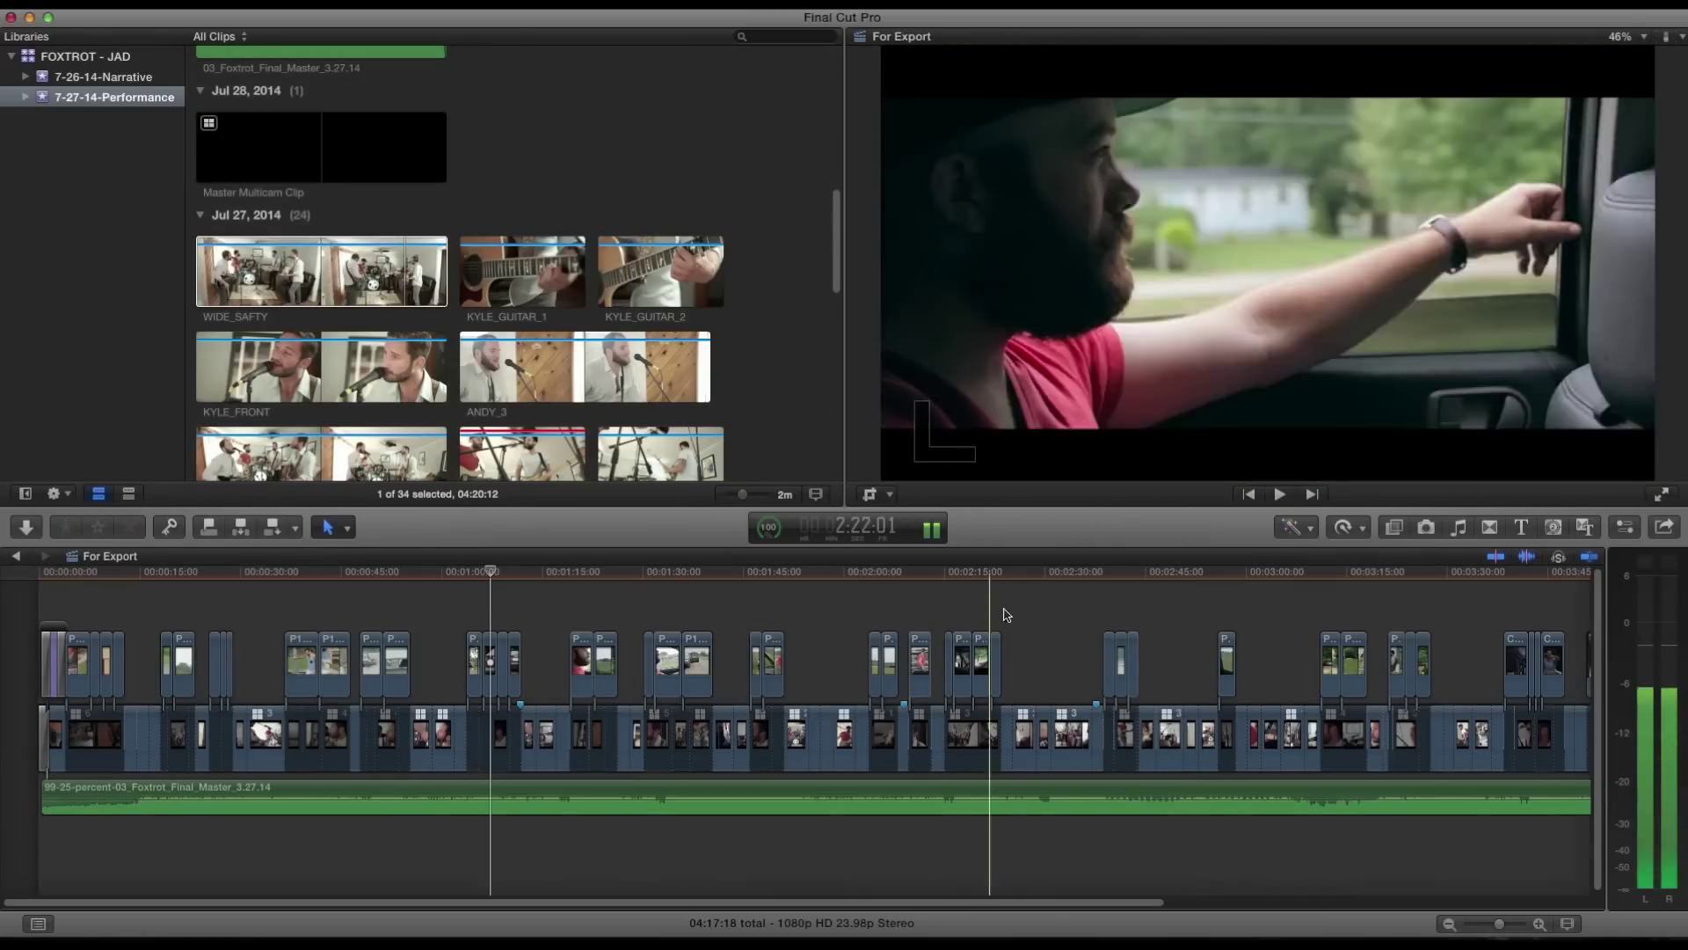
Check the full-band shot in the For Export timeline around 02:25, then return to WIDE_SAFTY in the browser.
{"action": "key", "text": "space"}
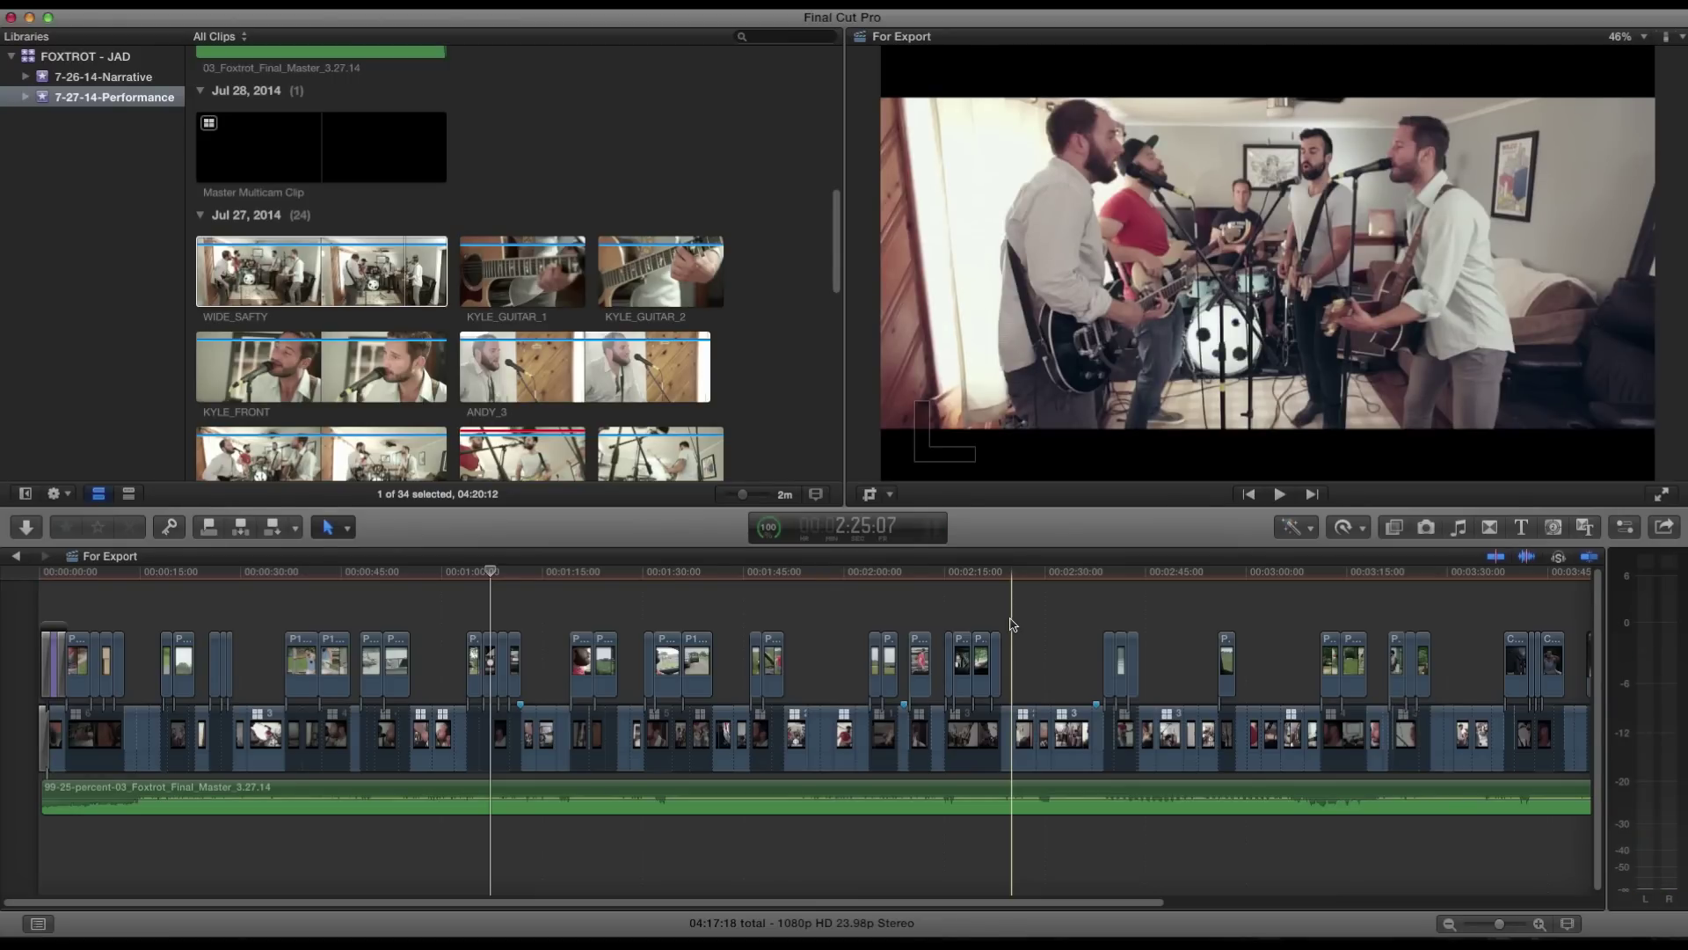
{"action": "key", "text": "space"}
{"action": "key", "text": "super+1"}
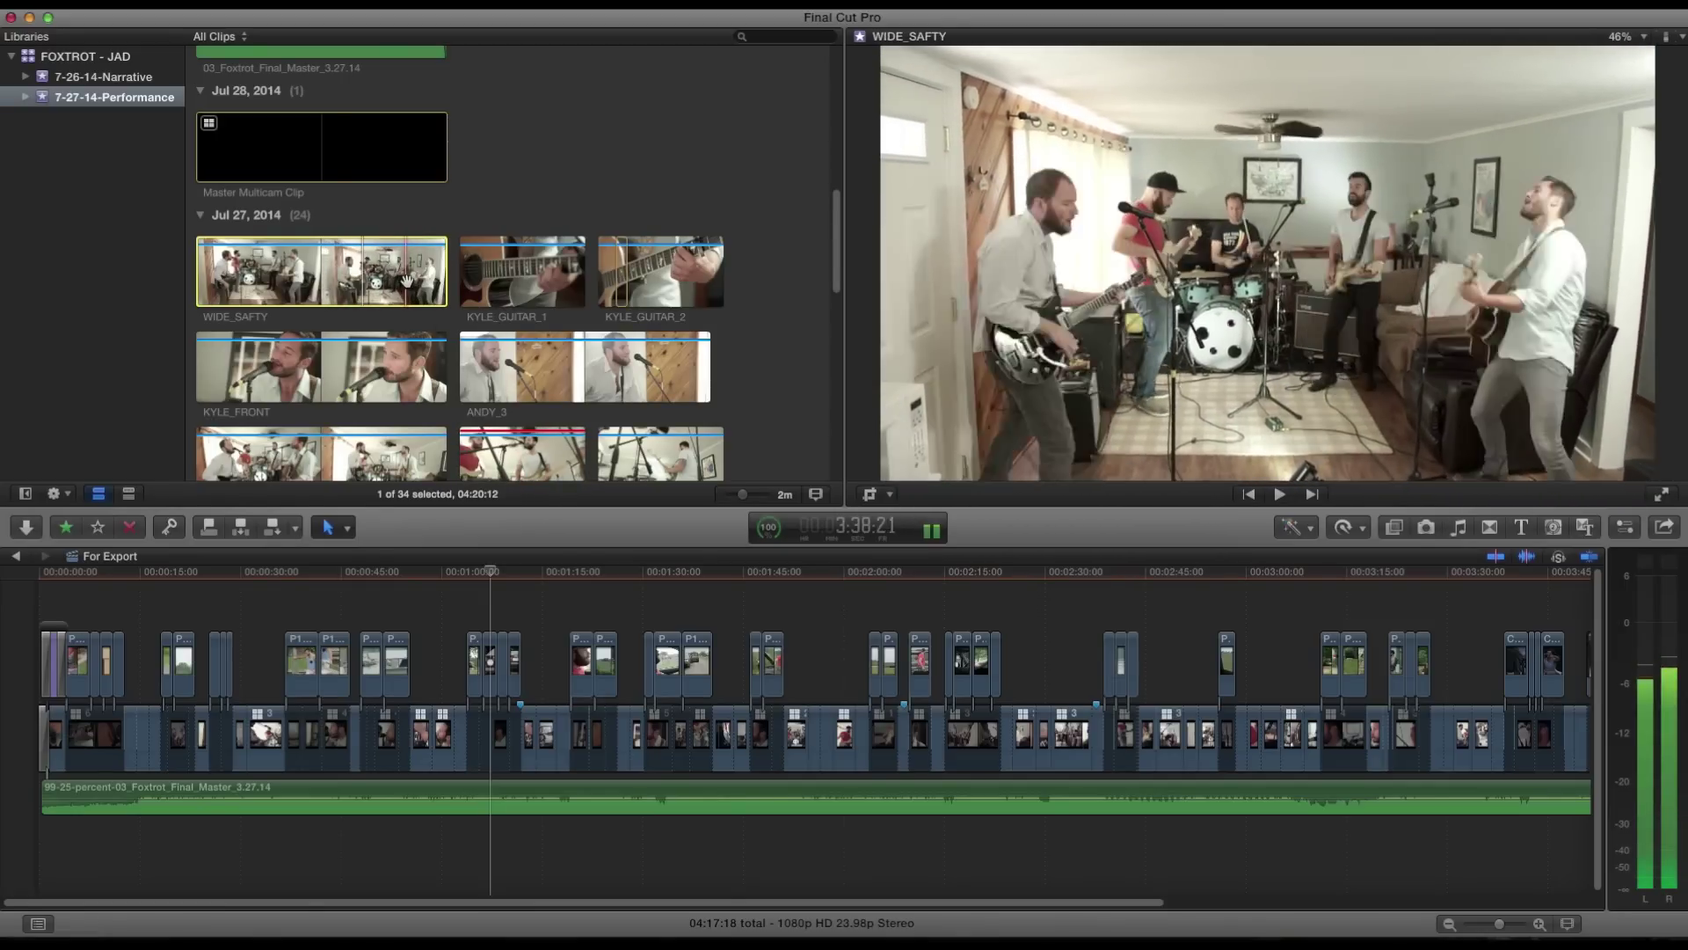
Play and skim the moving wide shot WIDE_DYNAMIC_1.
{"action": "scroll", "coordinate": [387, 265], "scroll_direction": "down", "scroll_amount": 1}
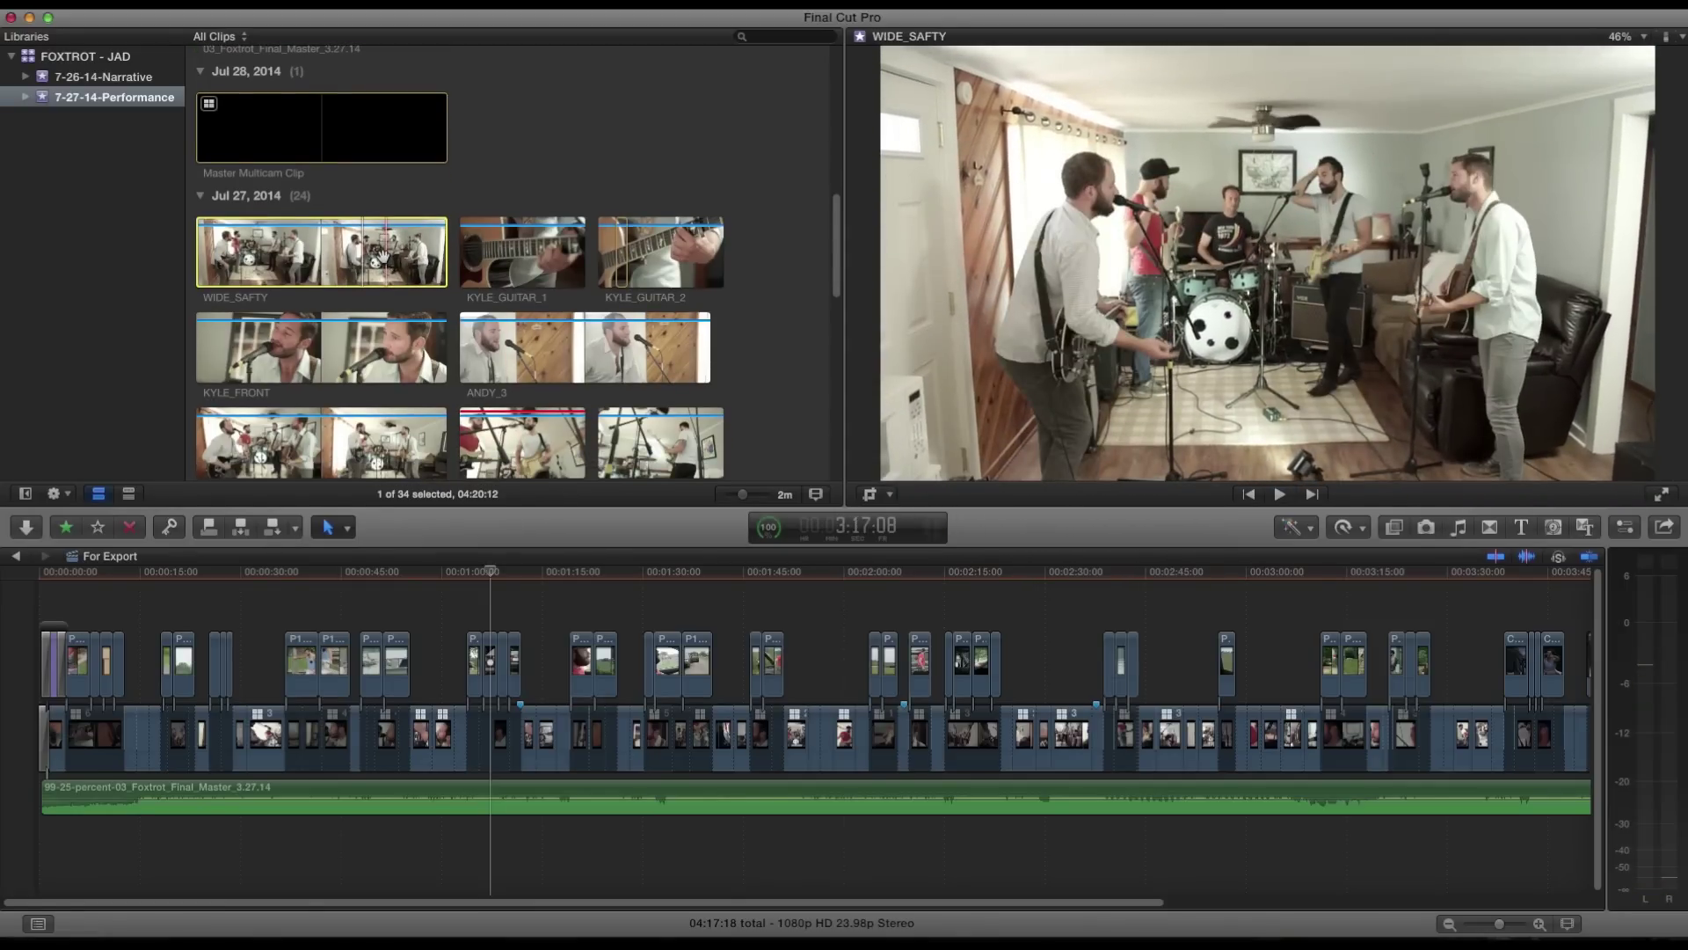
{"action": "scroll", "coordinate": [387, 265], "scroll_direction": "down", "scroll_amount": 2}
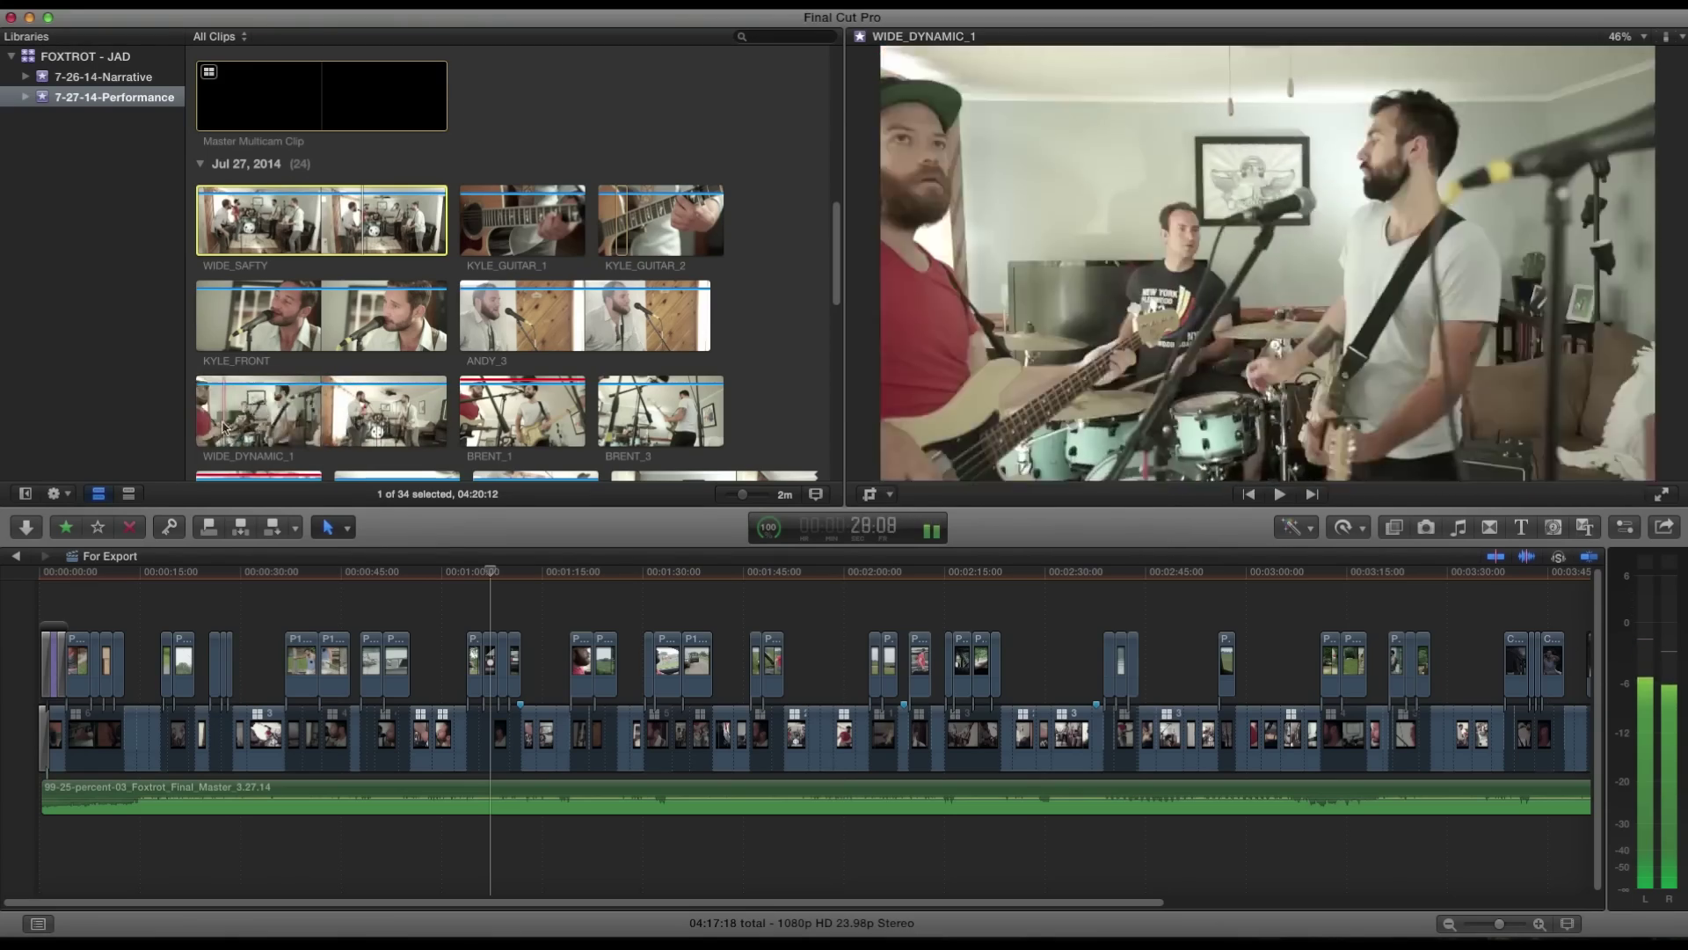
{"action": "key", "text": "space"}
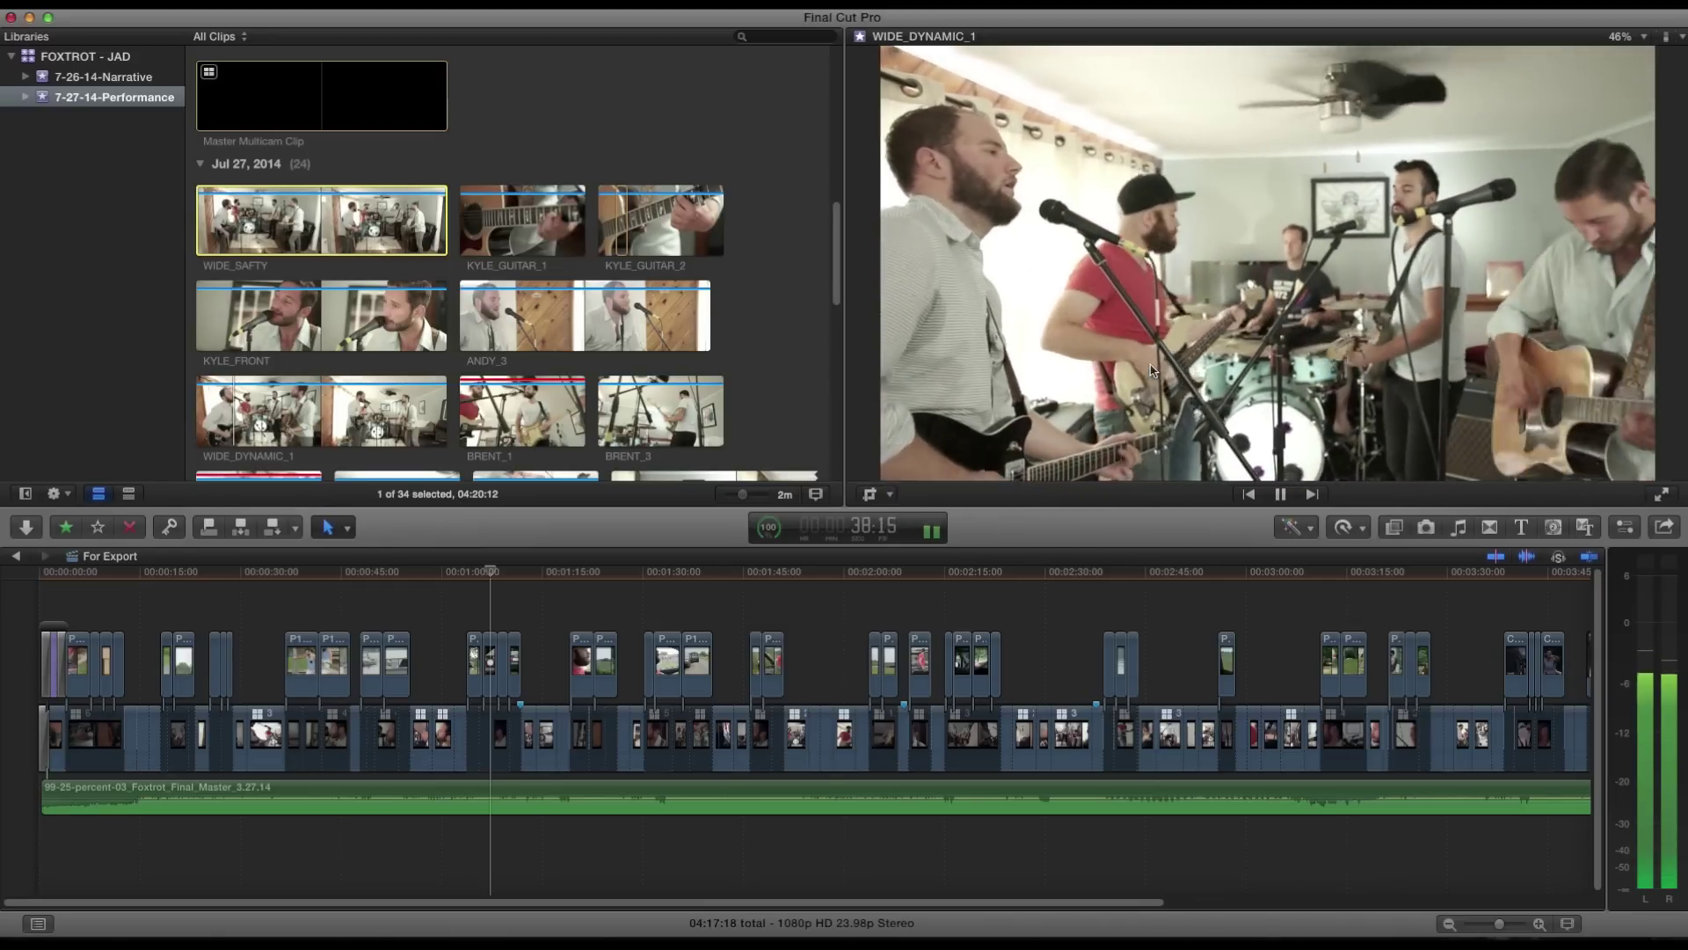
{"action": "key", "text": "space"}
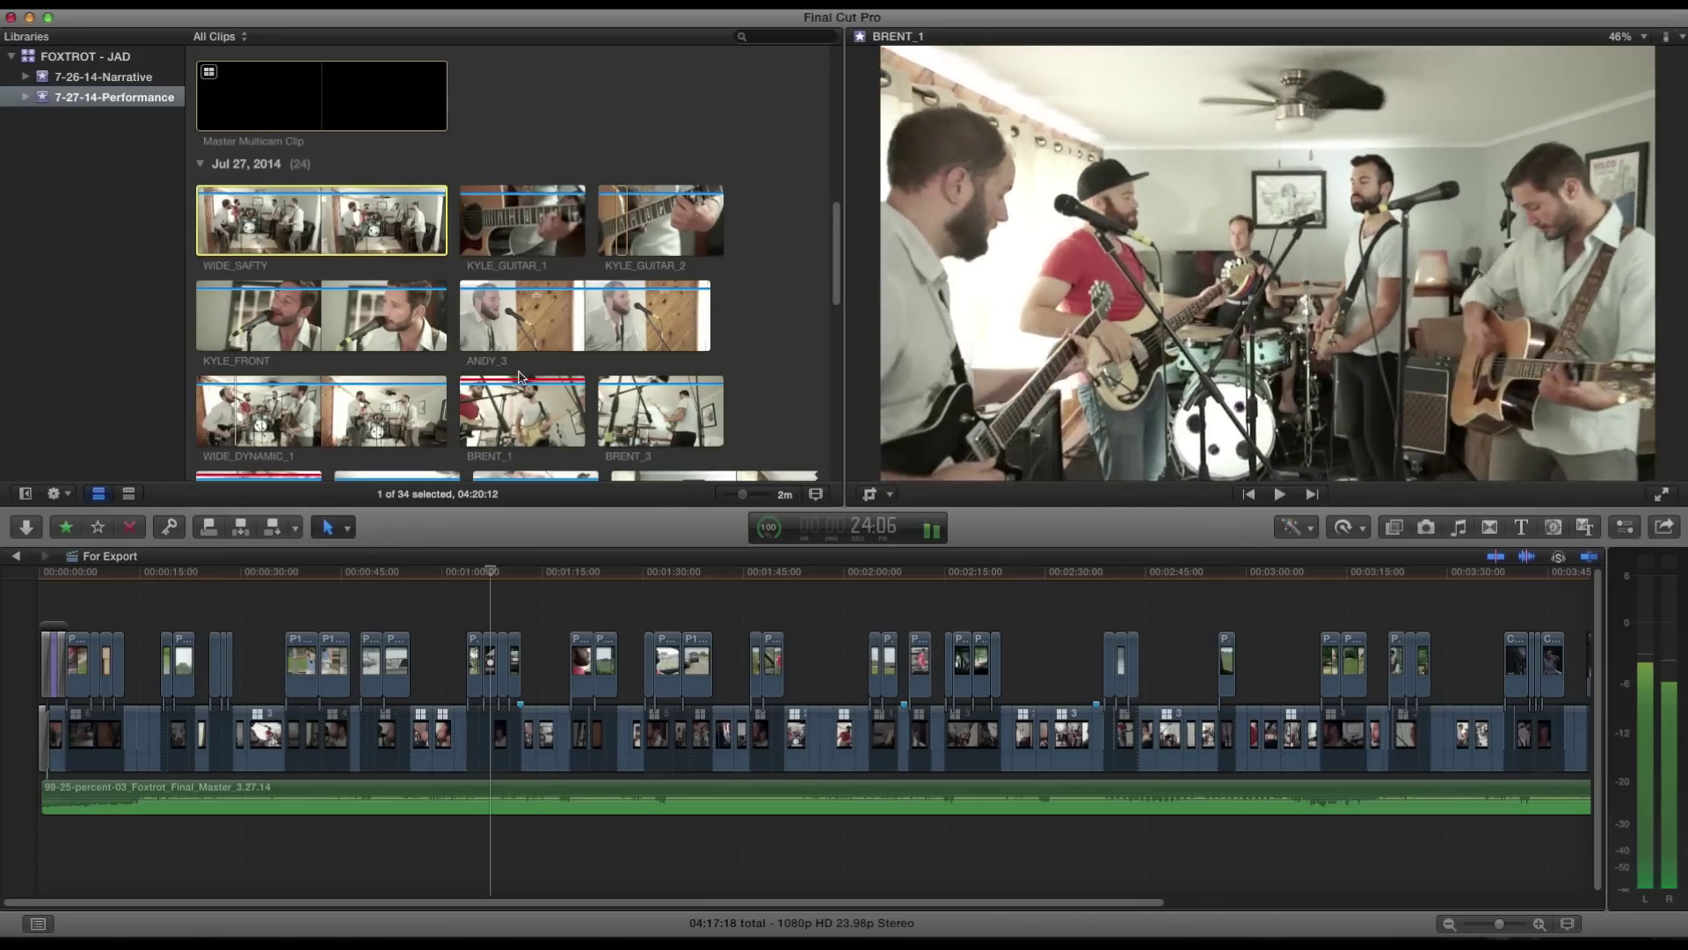
Preview BRENT_1 and BRENT_3, comparing their low-angle guitar and singing shots.
{"action": "scroll", "coordinate": [517, 406], "scroll_direction": "down", "scroll_amount": 1}
{"action": "scroll", "coordinate": [516, 406], "scroll_direction": "down", "scroll_amount": 1}
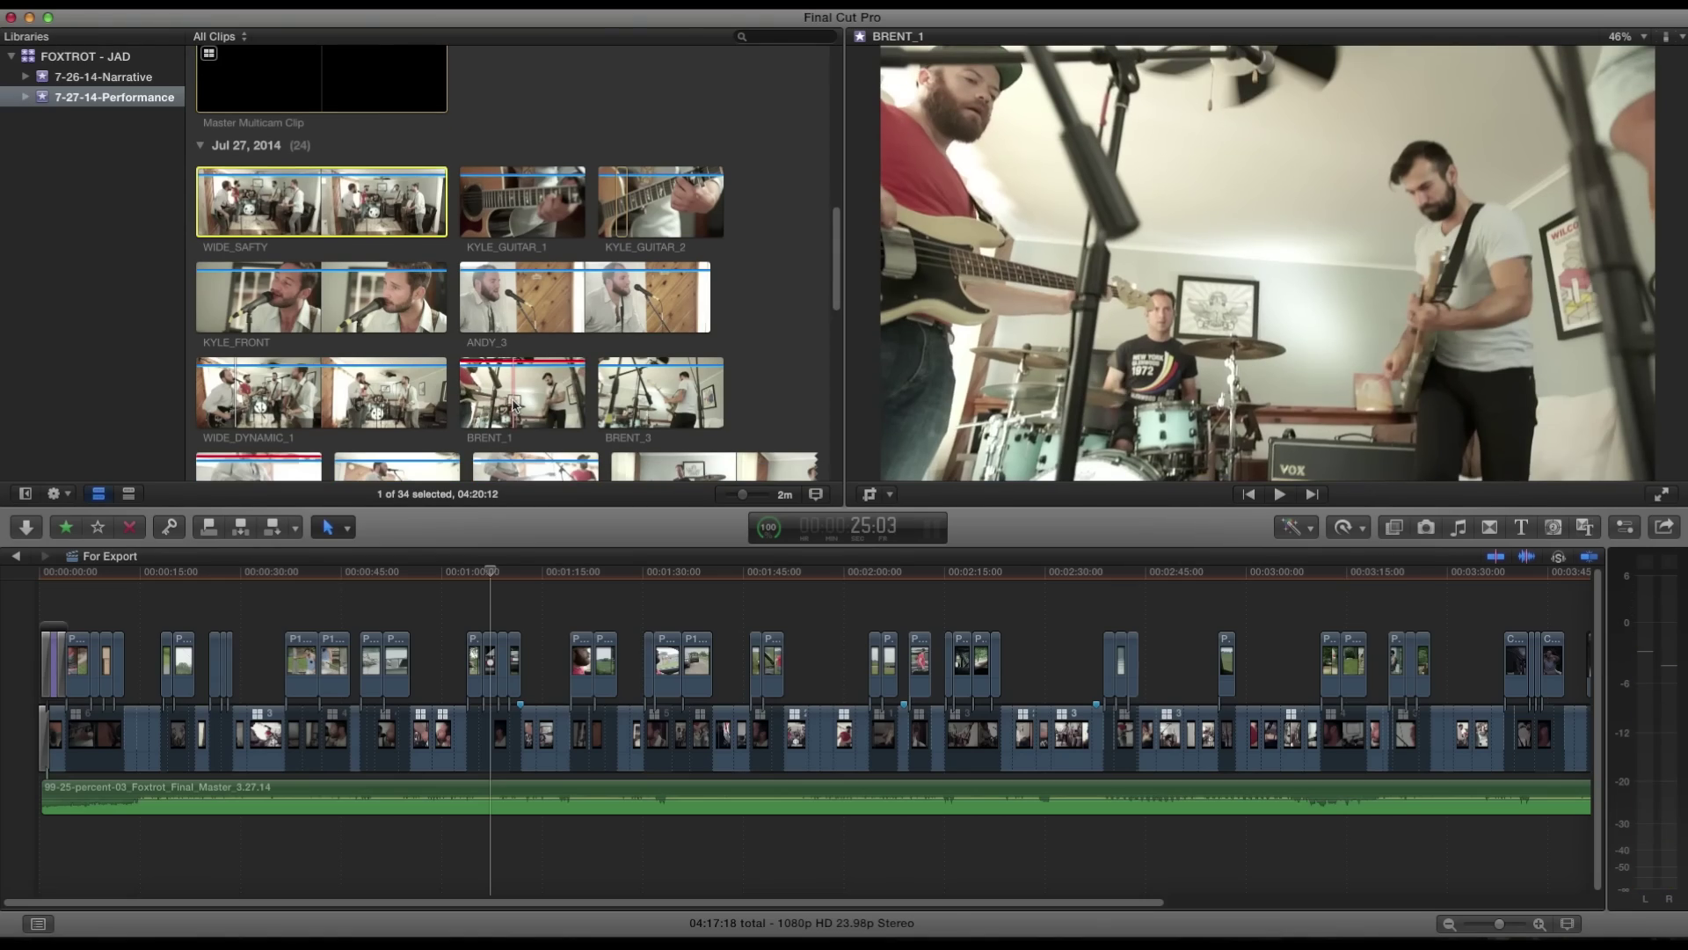
{"action": "key", "text": "space"}
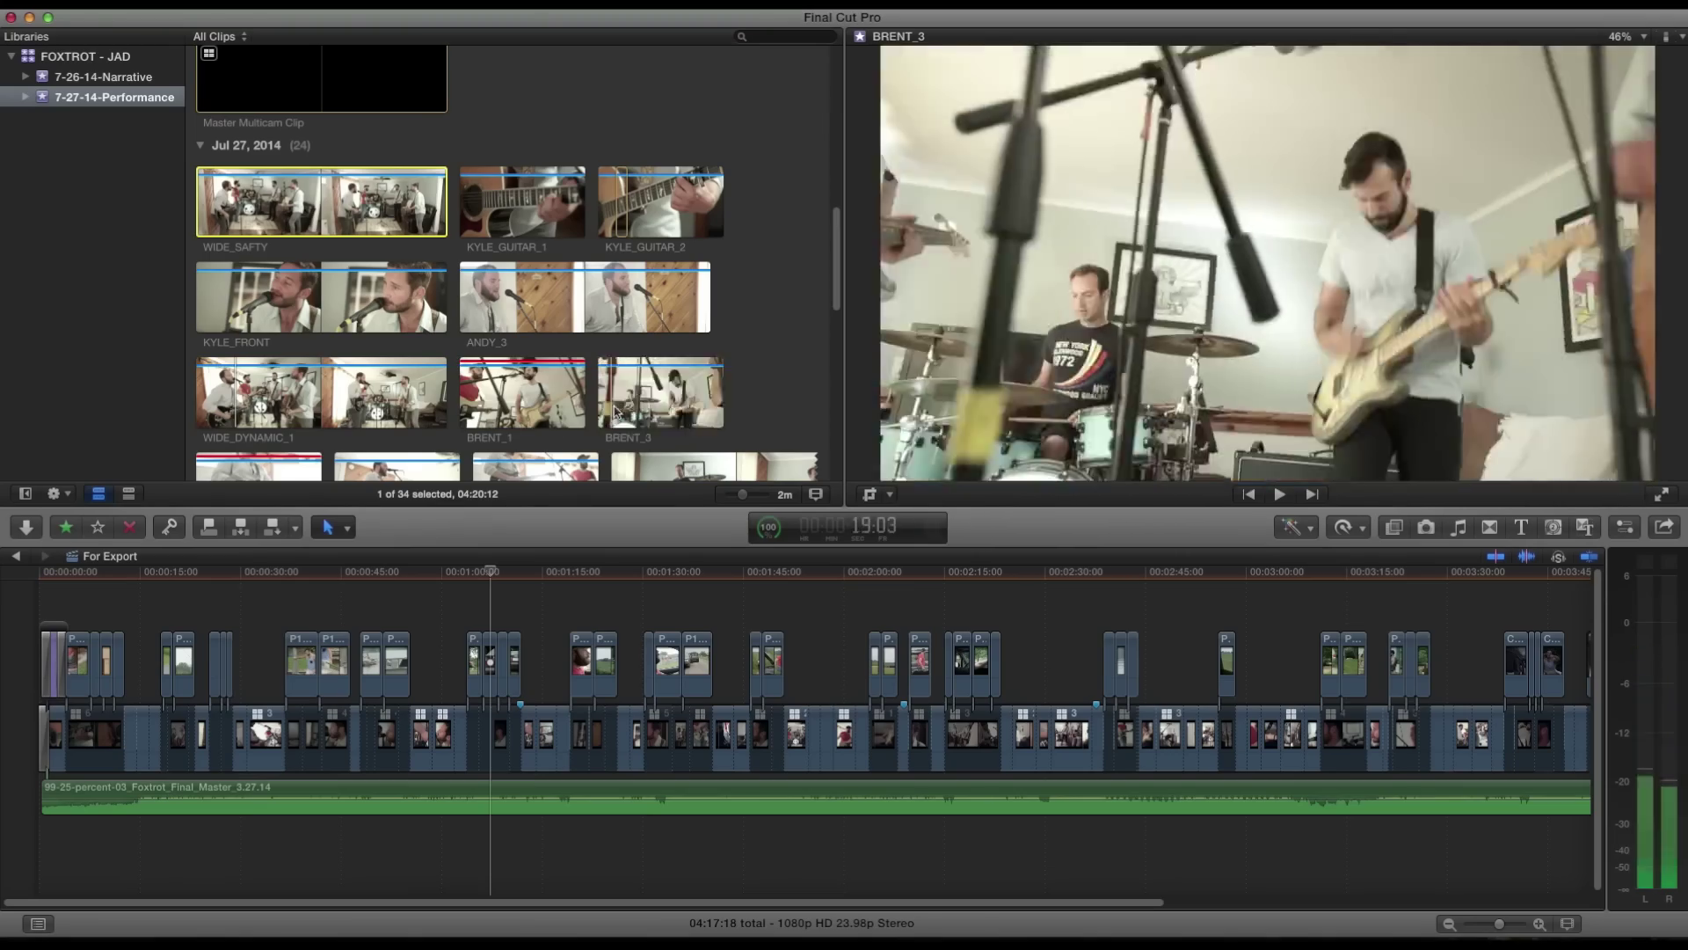
{"action": "scroll", "coordinate": [670, 411], "scroll_direction": "down", "scroll_amount": 3}
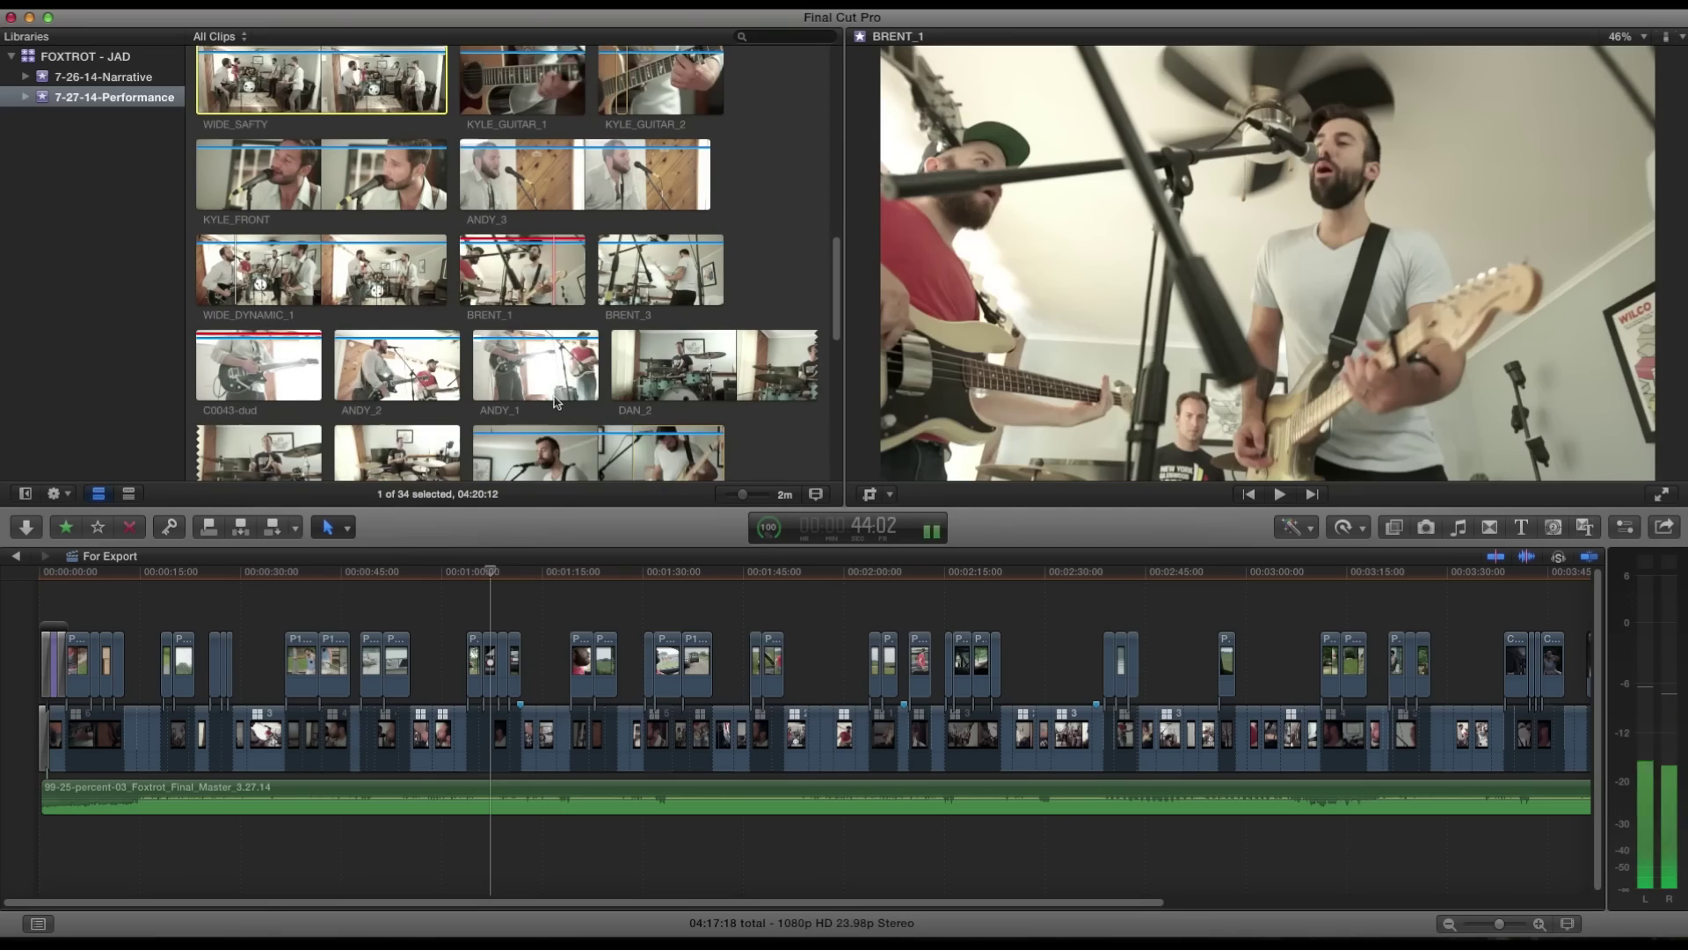
Move the playhead to about 00:34 in the For Export timeline and play the wide-shot section into the narrative footage.
{"action": "left_click", "coordinate": [272, 621]}
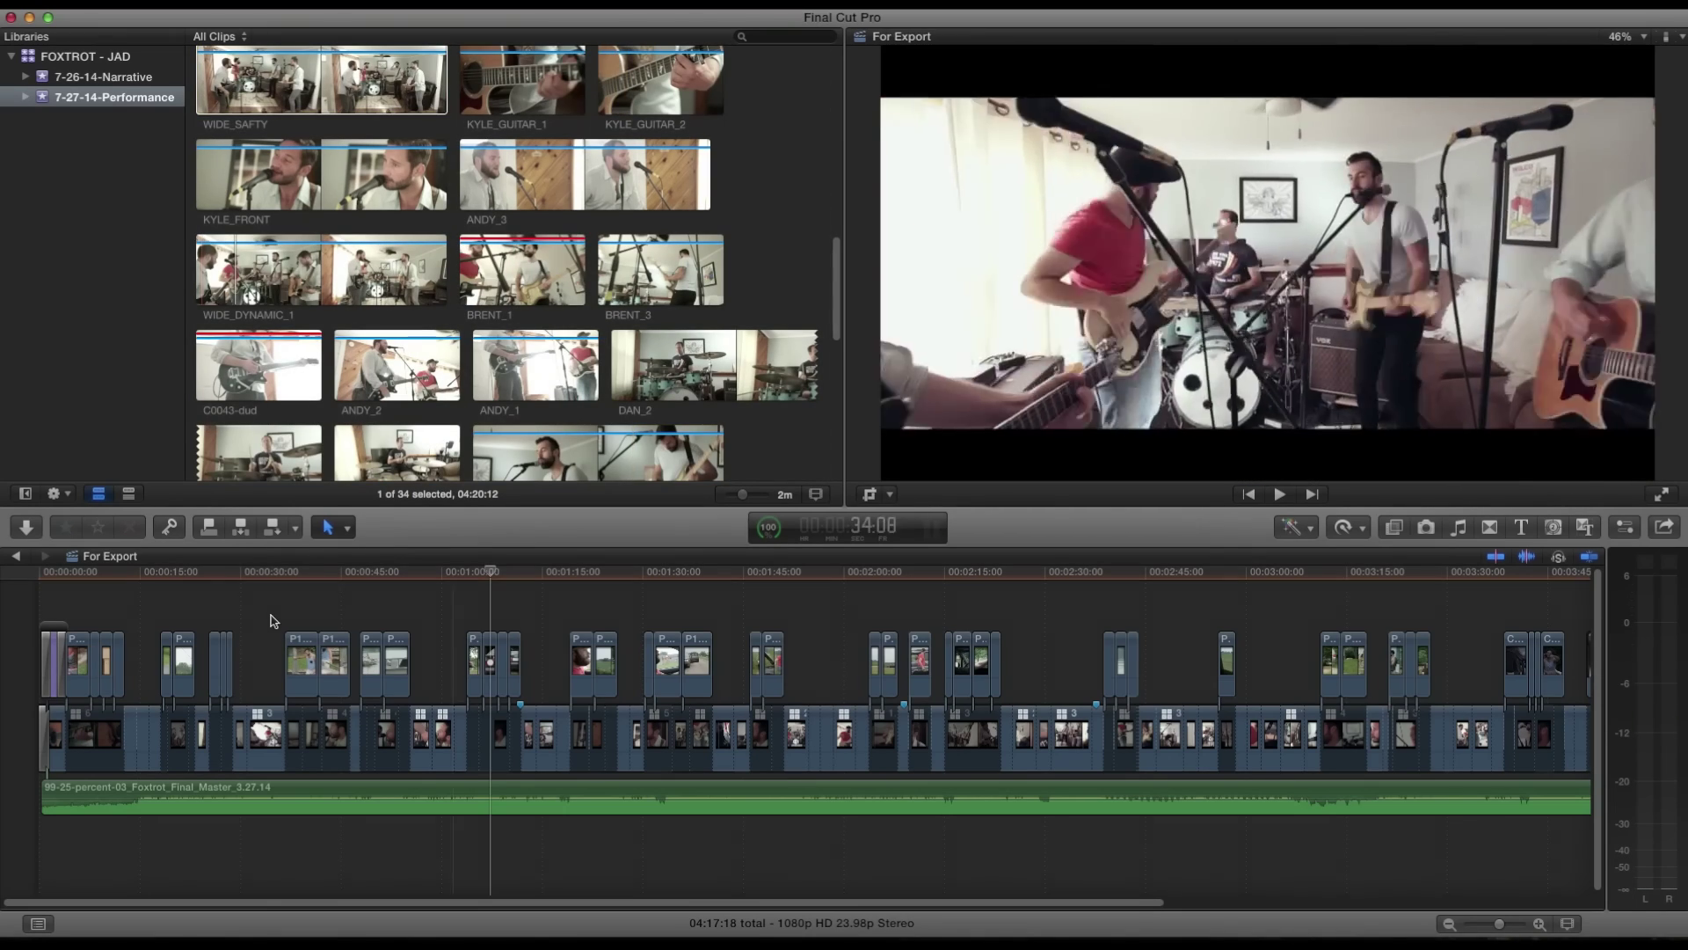
{"action": "key", "text": "space"}
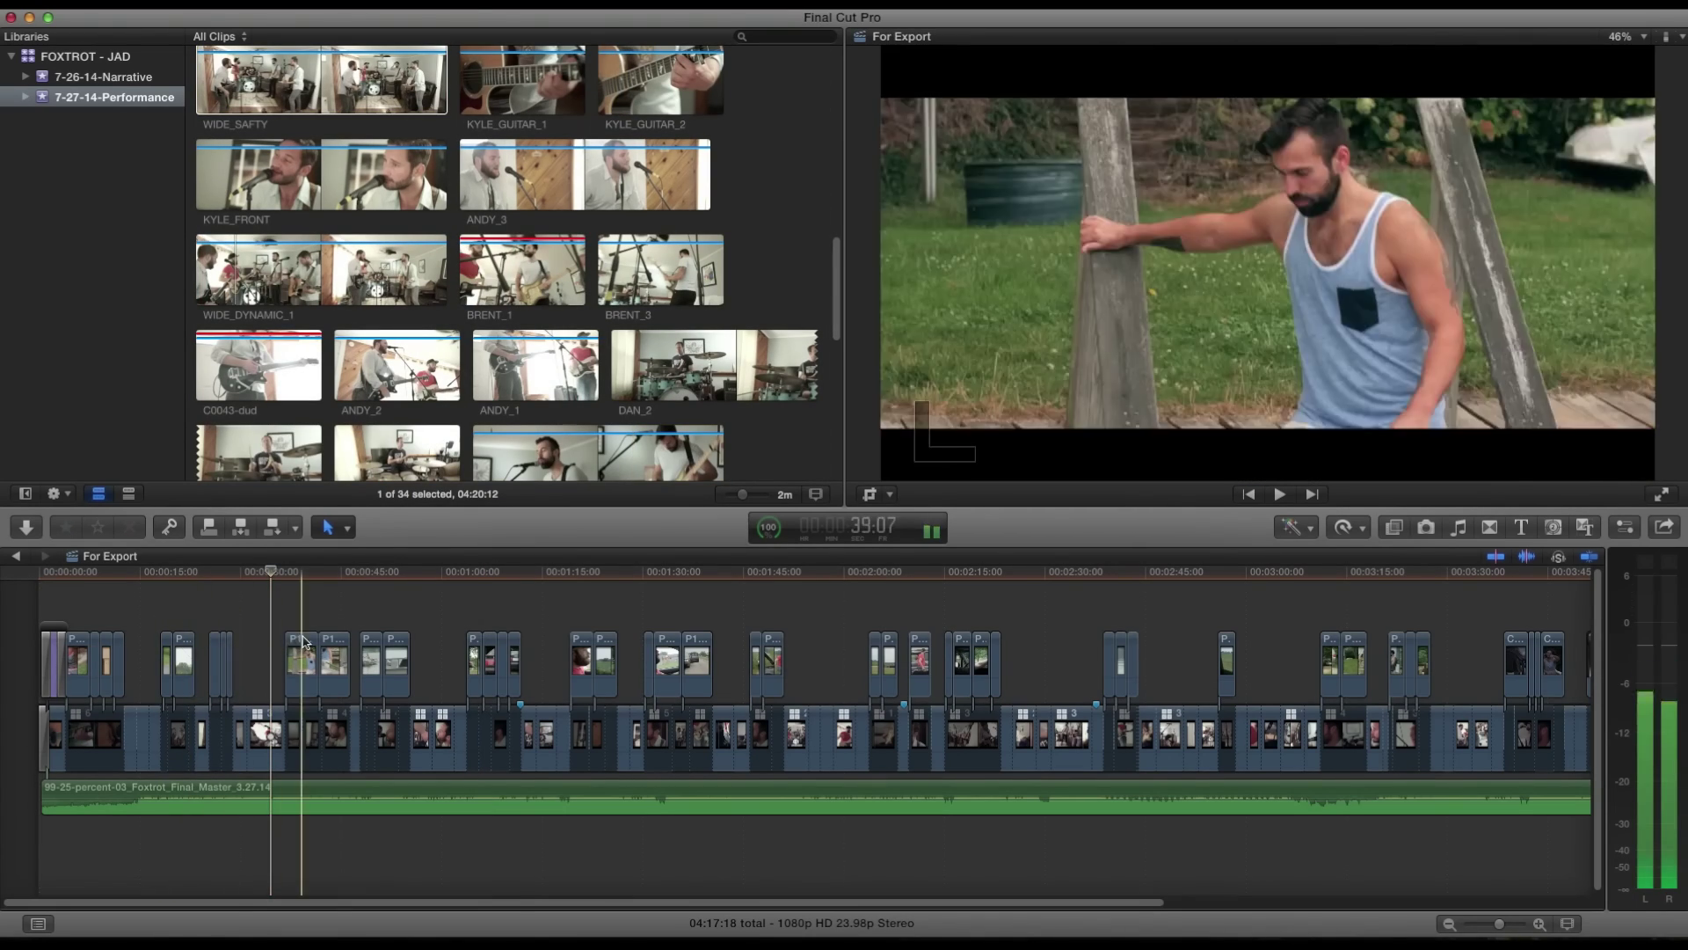
{"action": "key", "text": "space"}
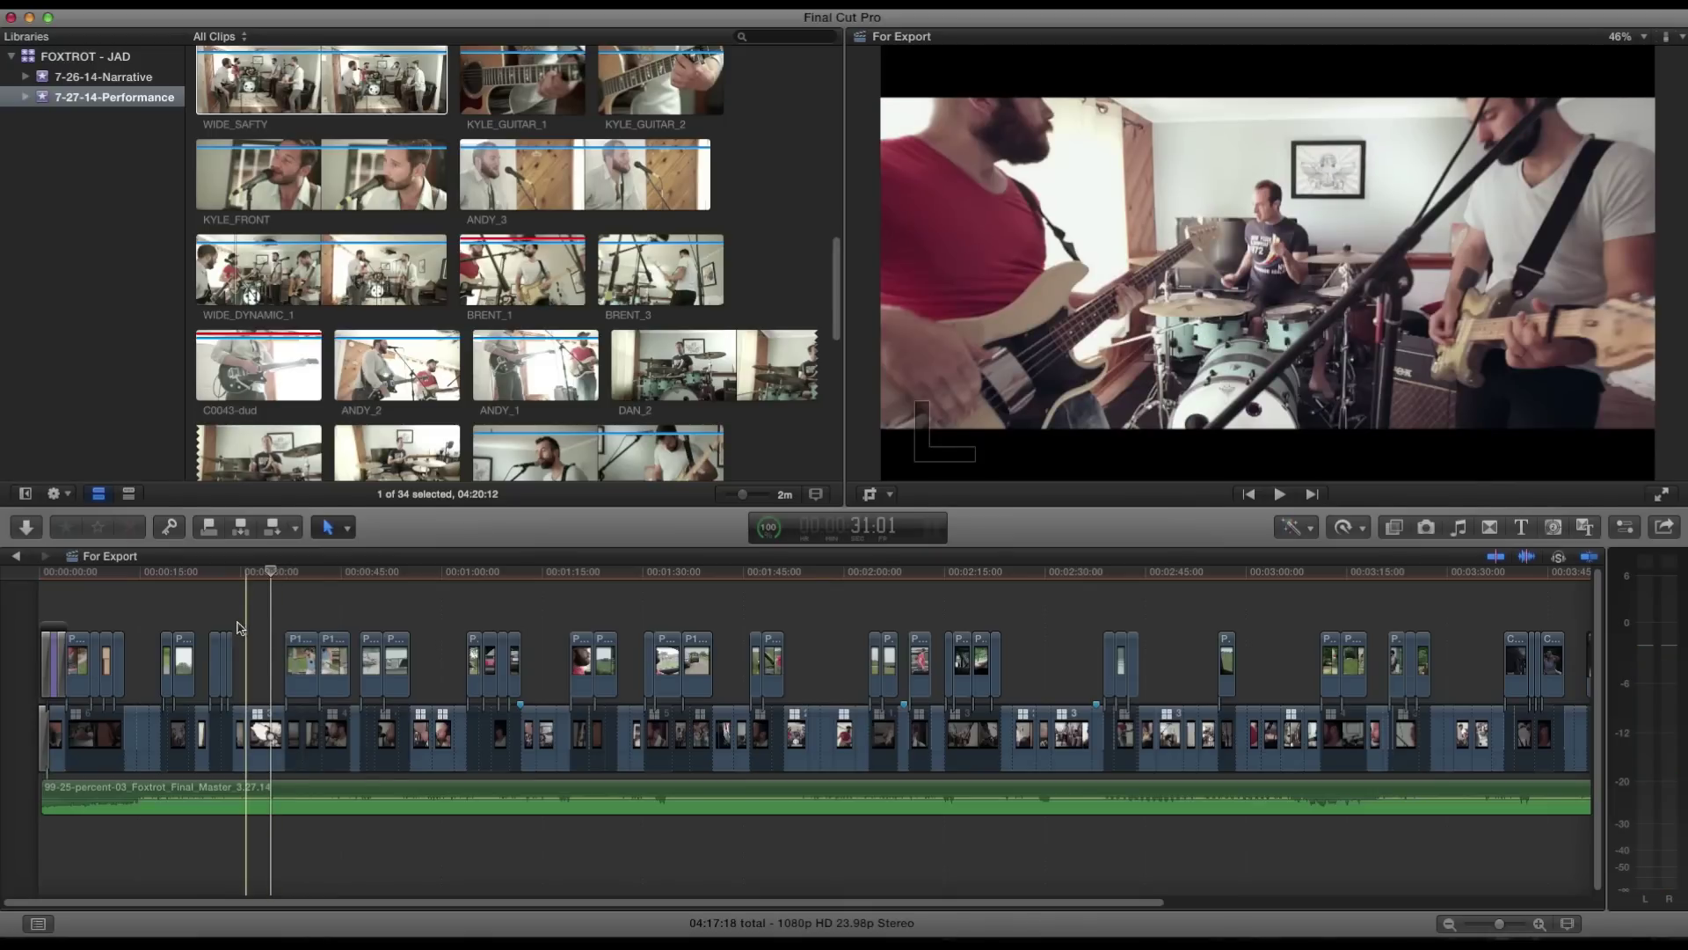
{"action": "key", "text": "space"}
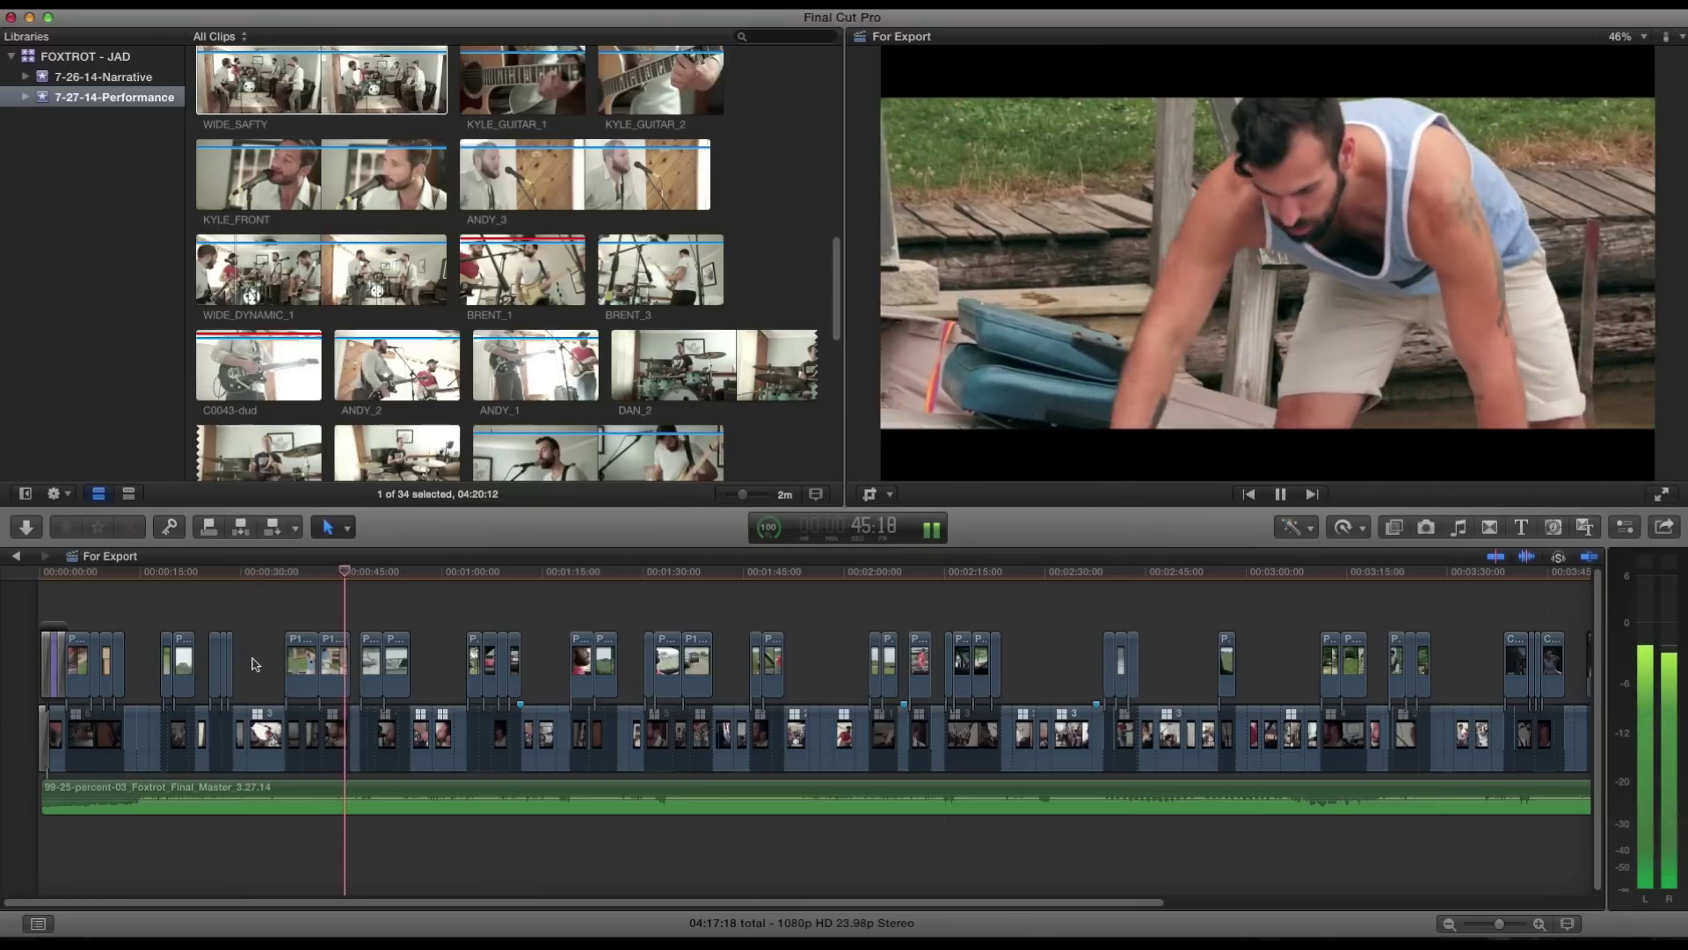
{"action": "left_click", "coordinate": [264, 656]}
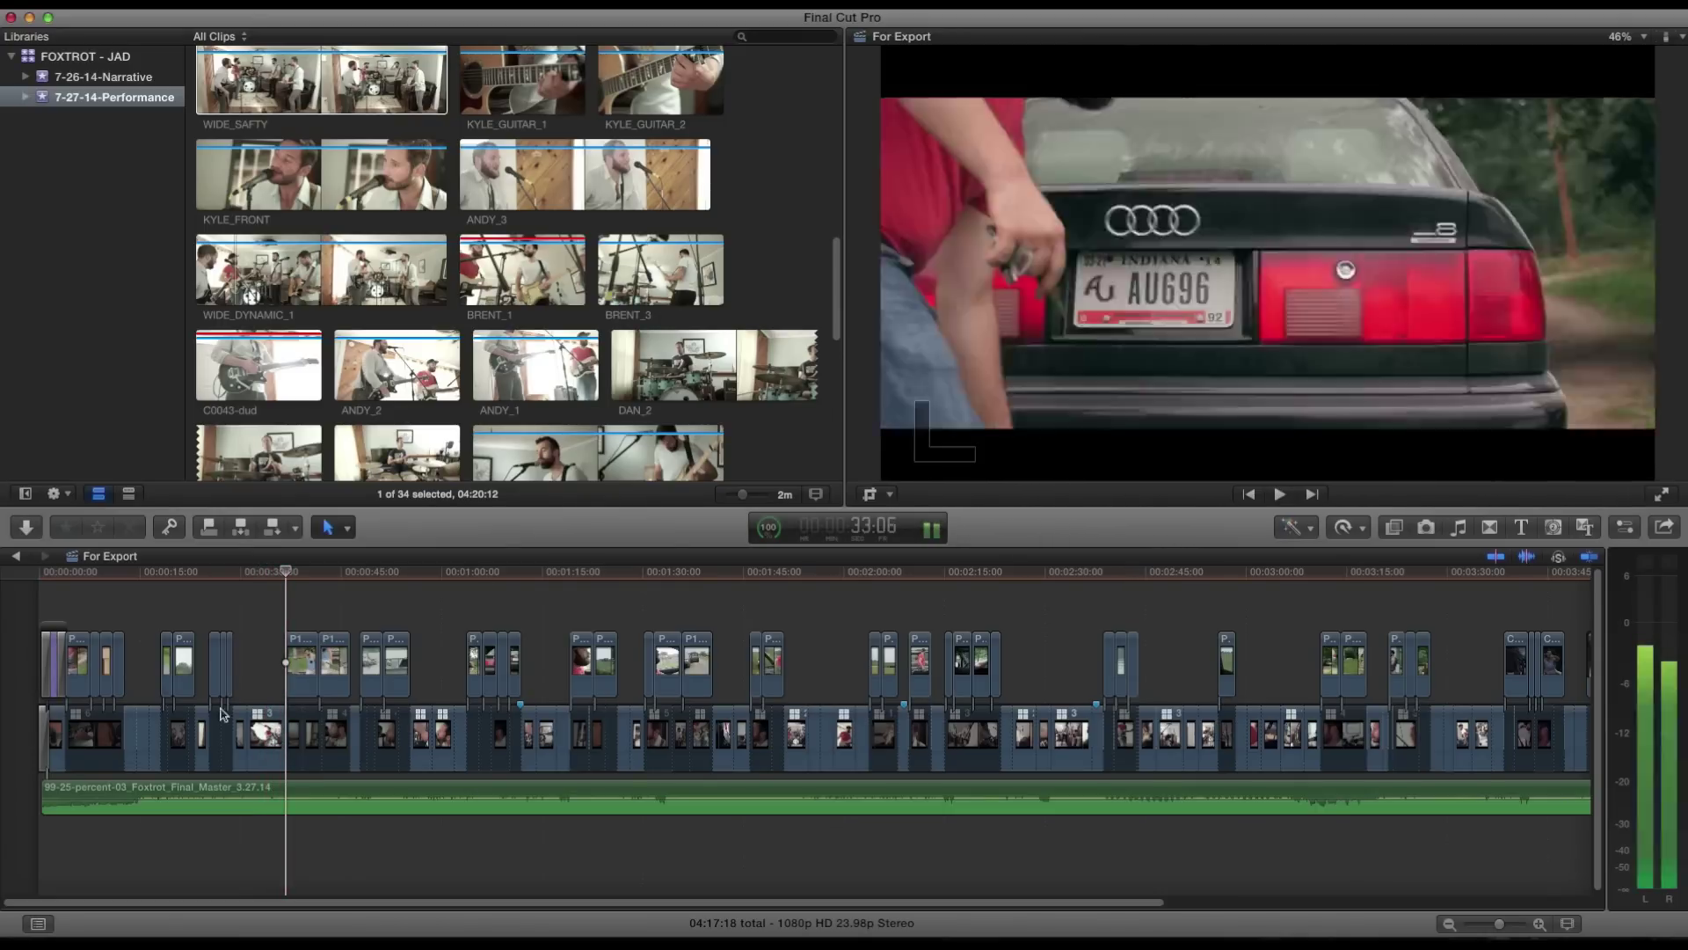
{"action": "key", "text": "space"}
Replay the moving full-band shot from just before 00:35 in the For Export timeline to examine the camera movement.
{"action": "left_click", "coordinate": [251, 685]}
{"action": "key", "text": "space"}
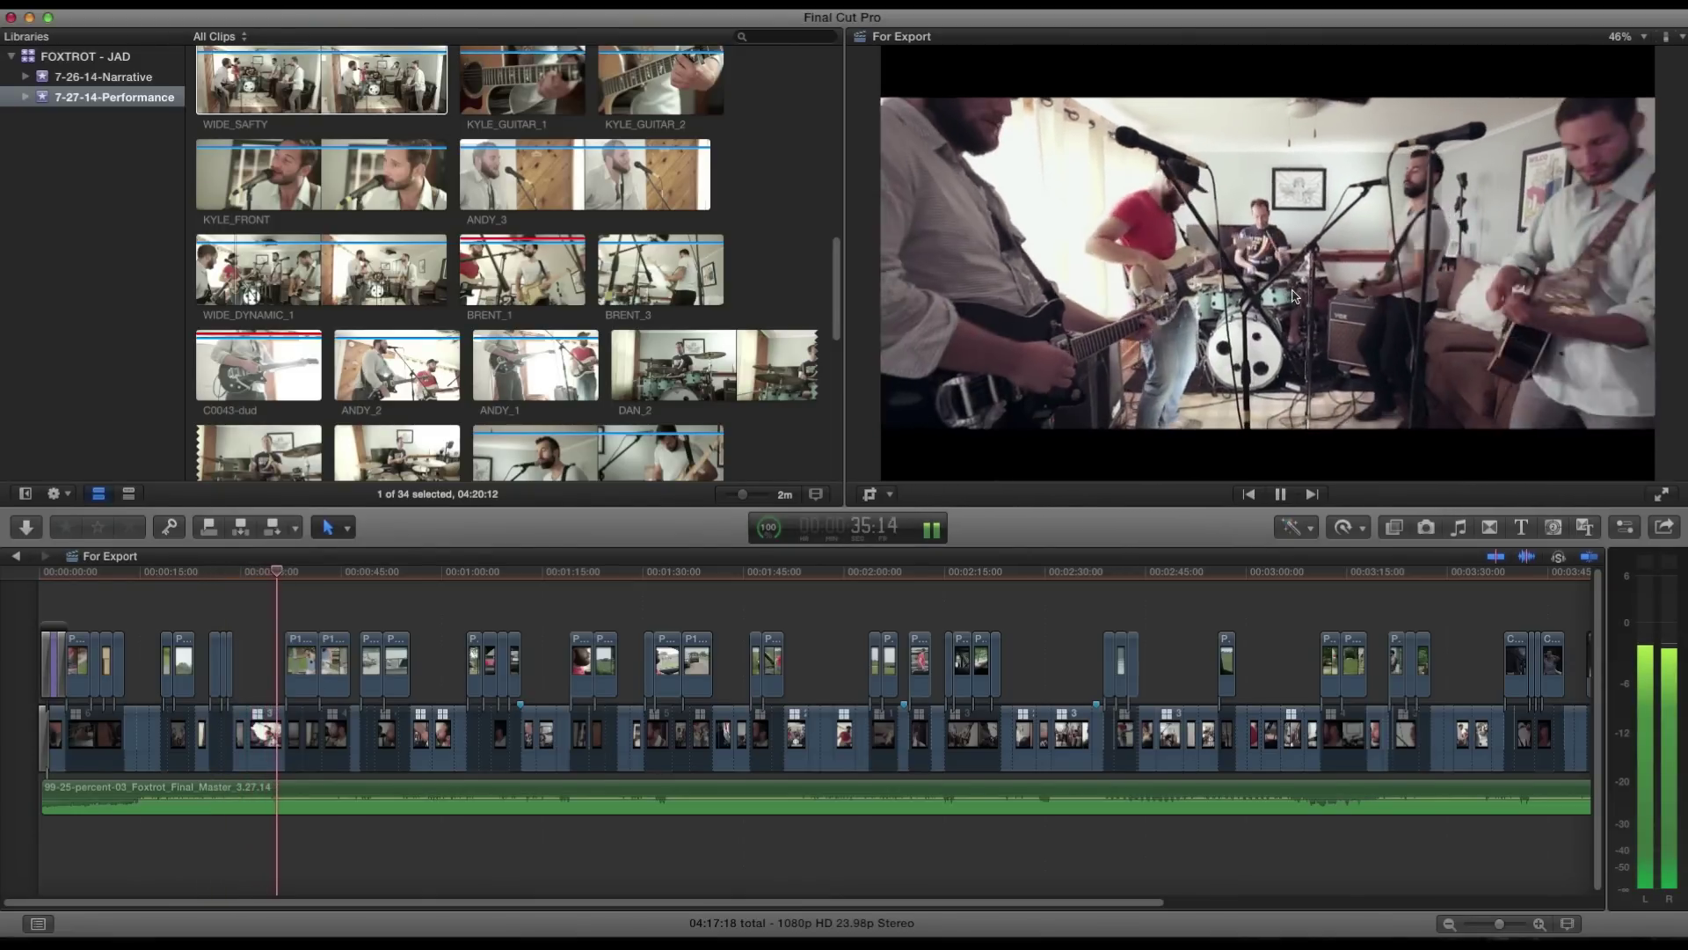
{"action": "key", "text": "space"}
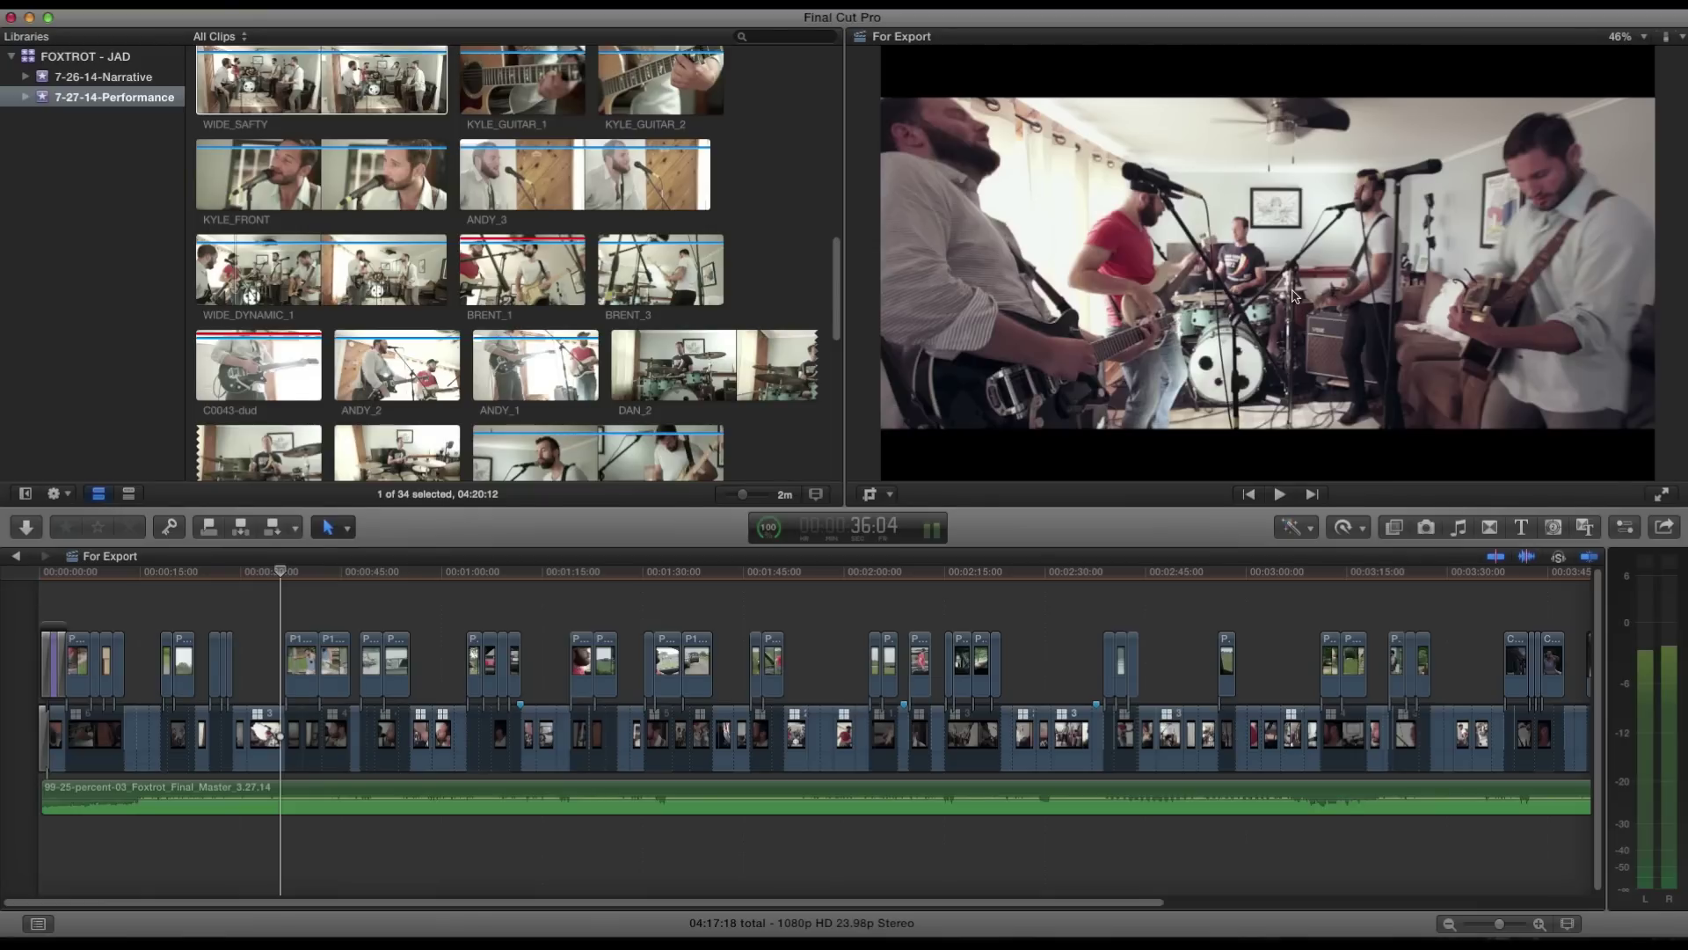
{"action": "left_click", "coordinate": [247, 675]}
{"action": "key", "text": "space"}
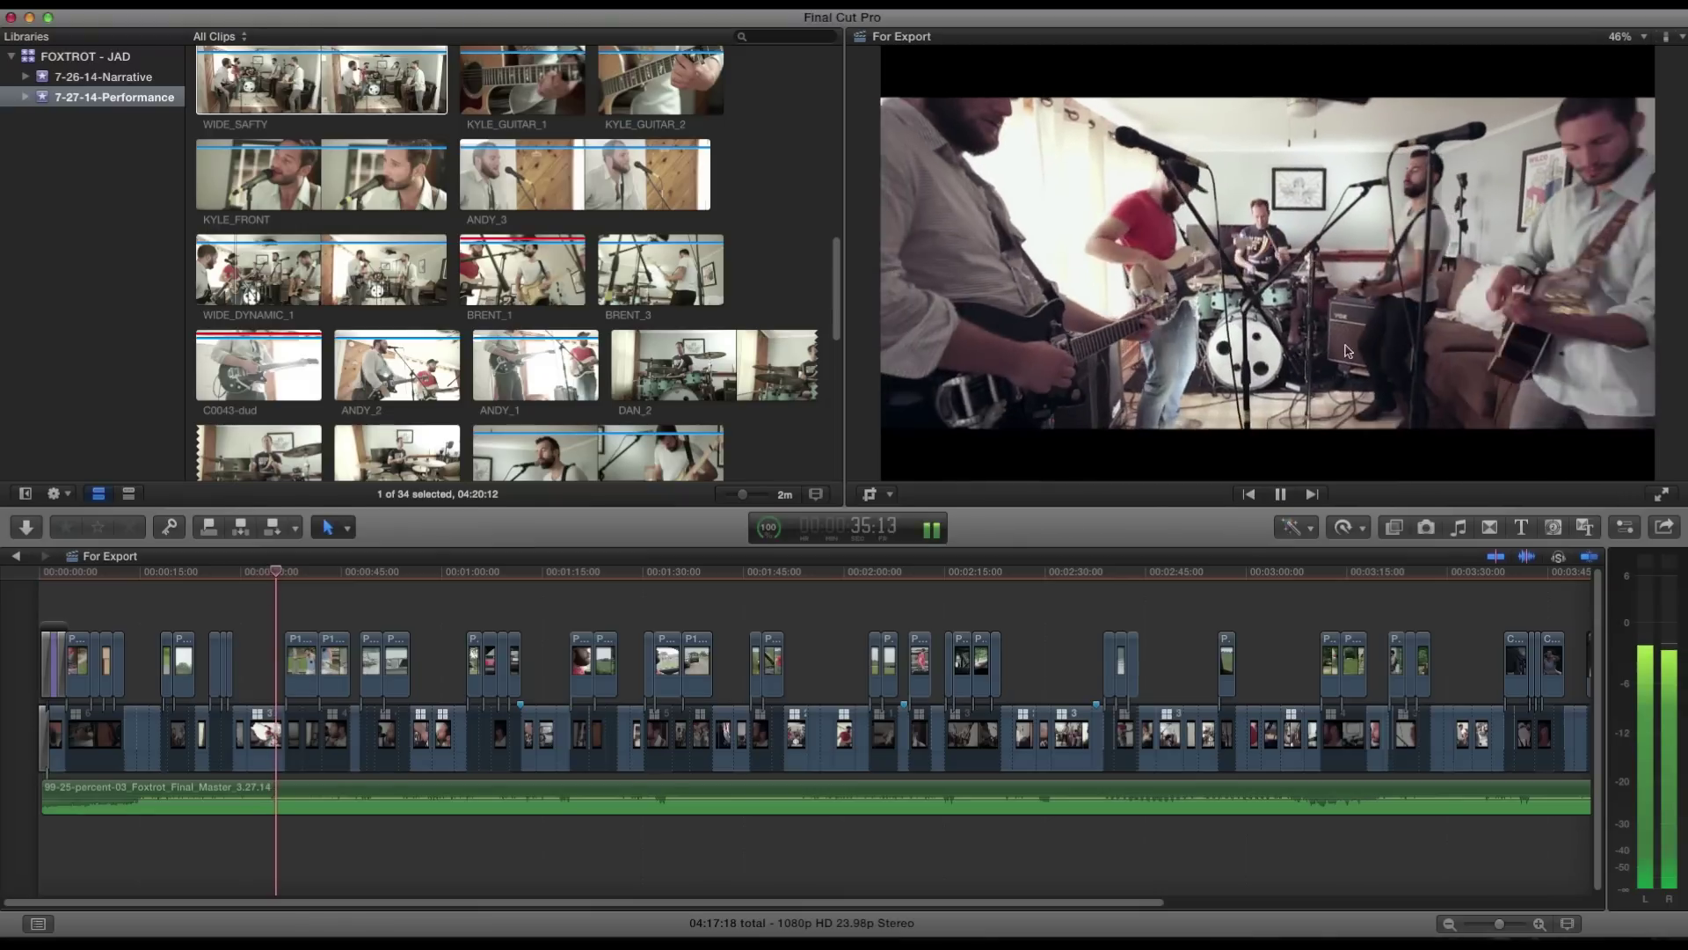
{"action": "key", "text": "space"}
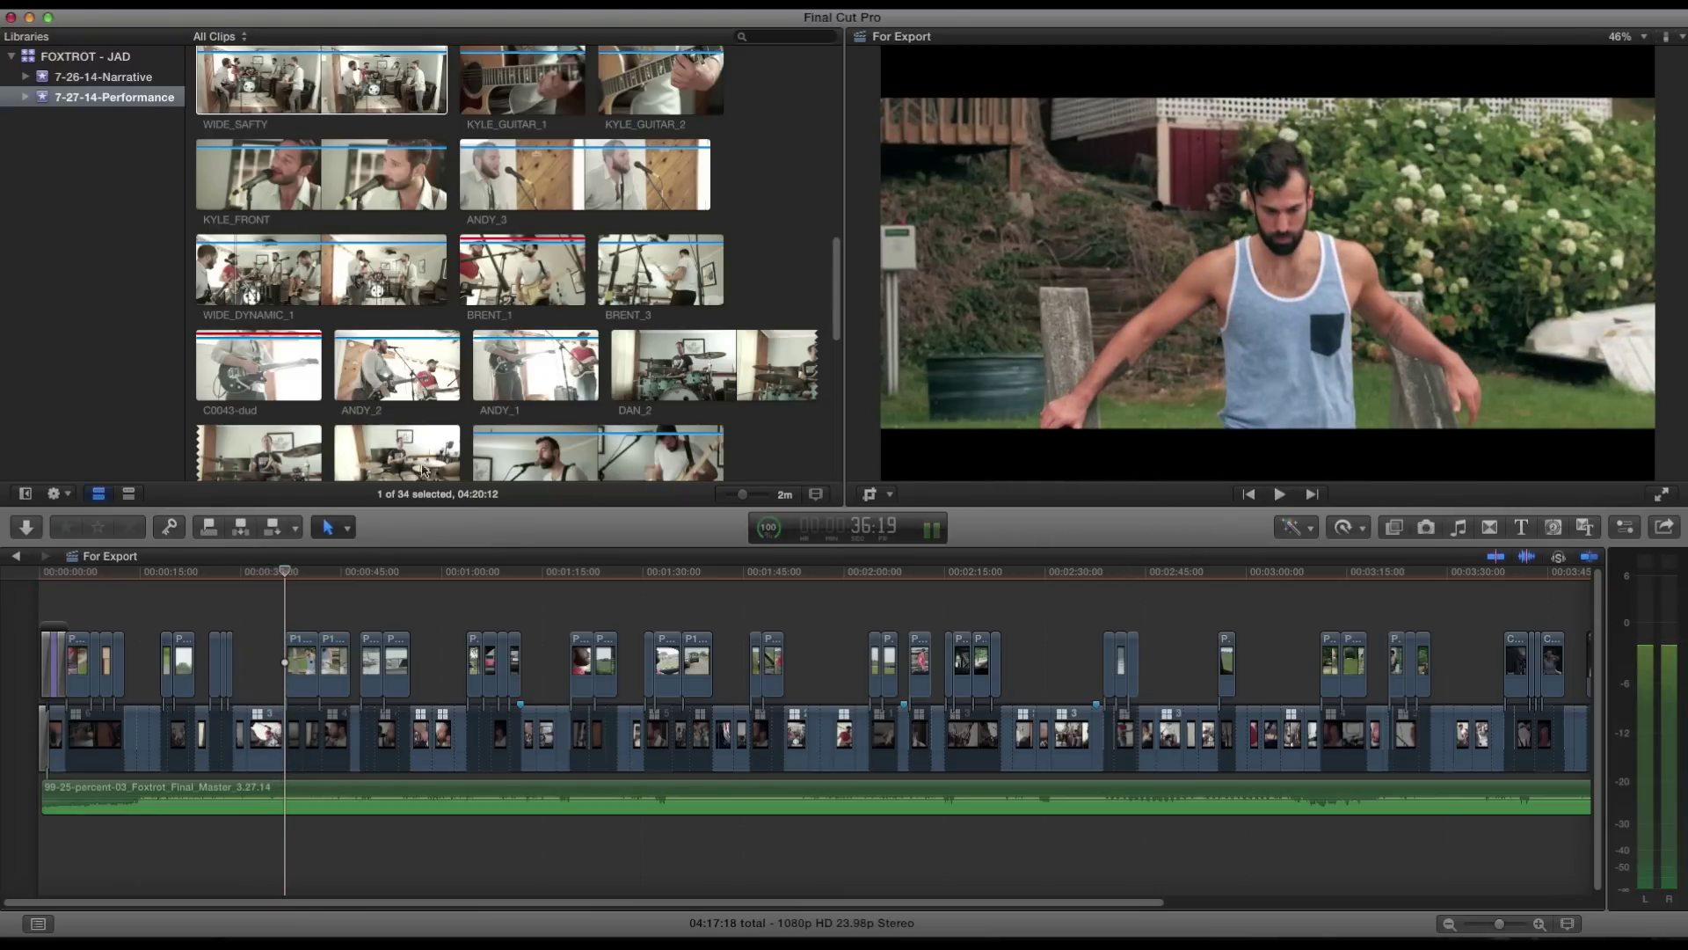
Skim WIDE_DYNAMIC_2_A and WIDE_DYNAMIC_1 in the browser and select the drum clip DAN_2.
{"action": "scroll", "coordinate": [423, 470], "scroll_direction": "down", "scroll_amount": 5}
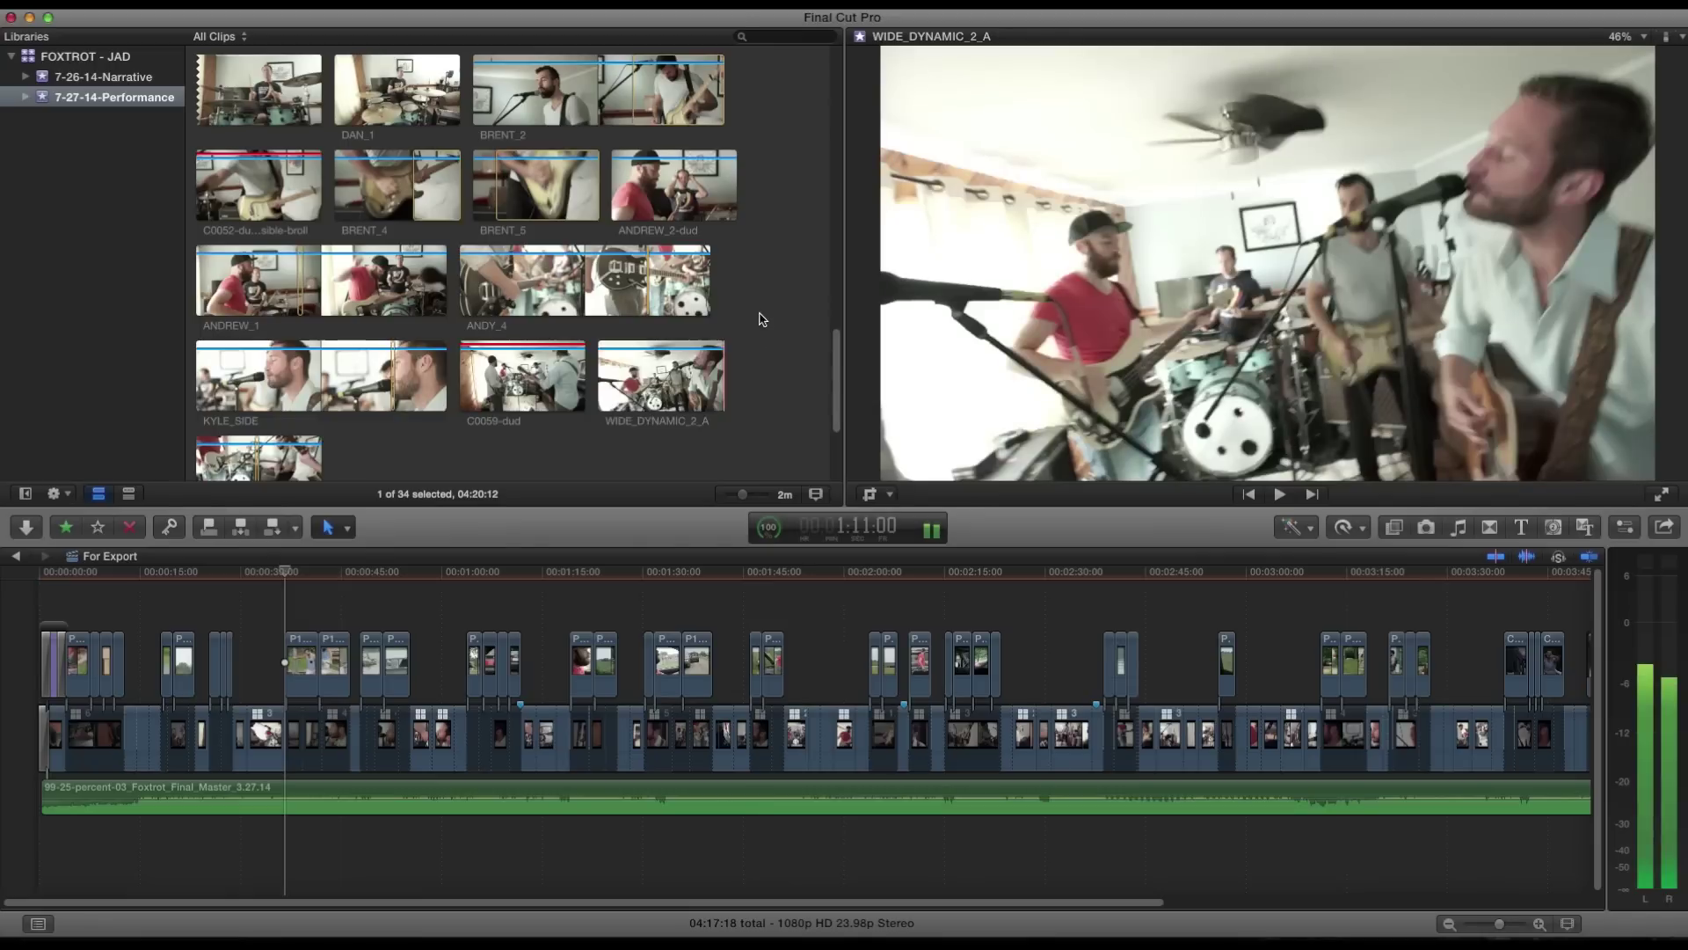
{"action": "scroll", "coordinate": [763, 322], "scroll_direction": "up", "scroll_amount": 2}
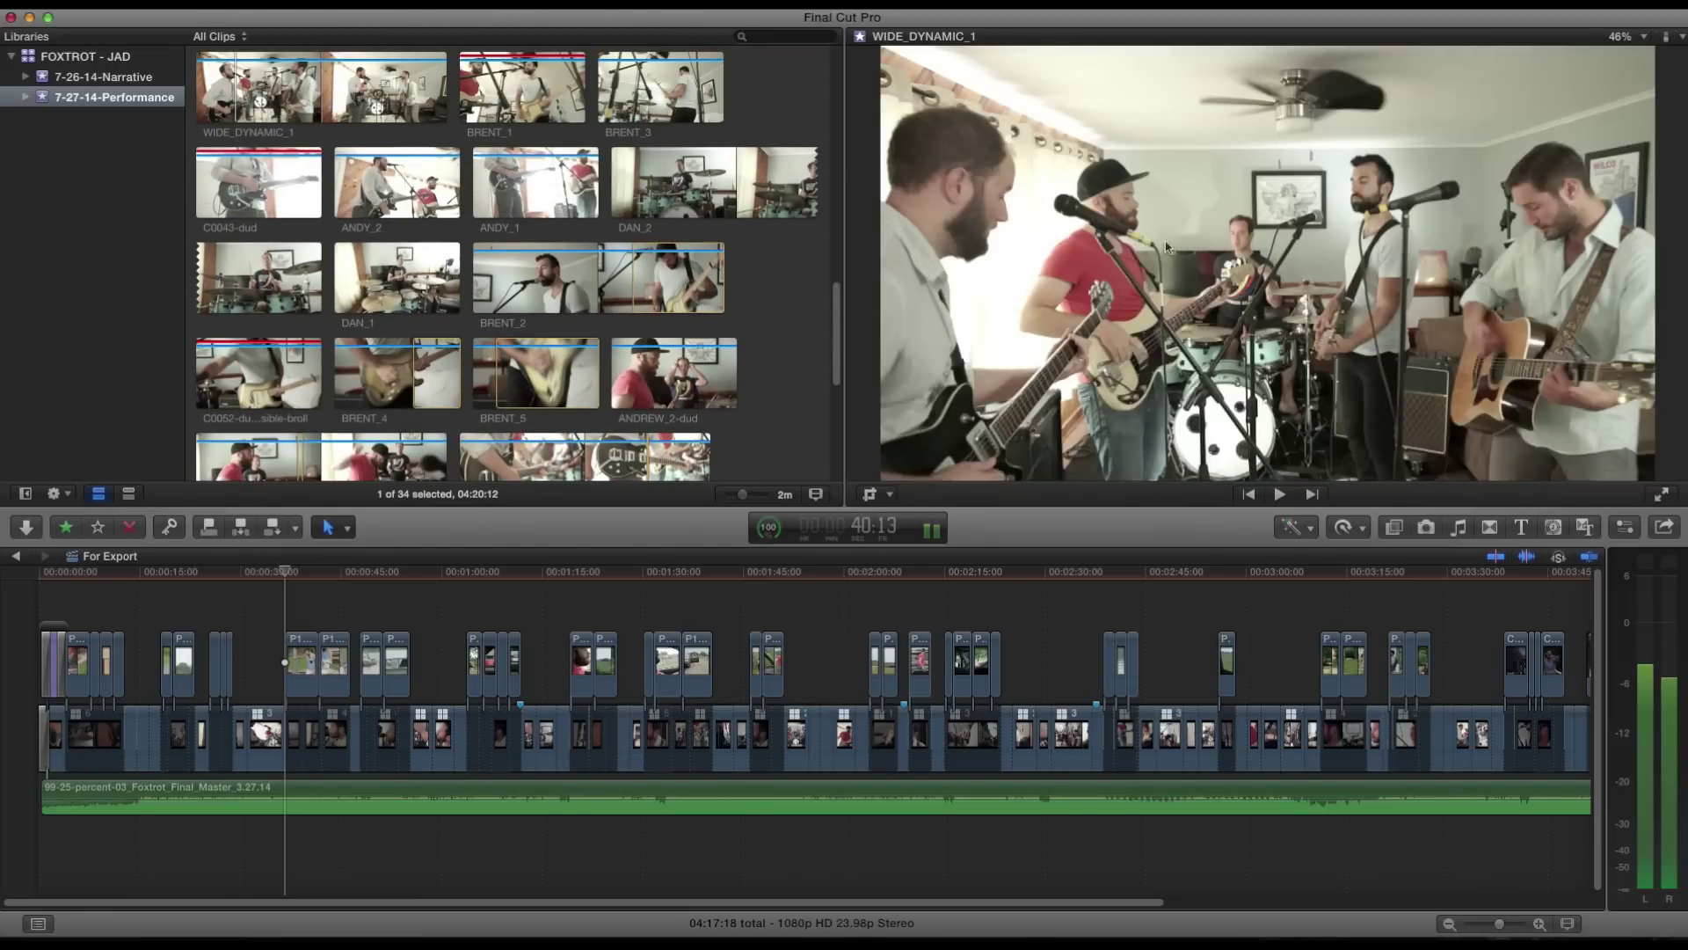
{"action": "left_click", "coordinate": [679, 172]}
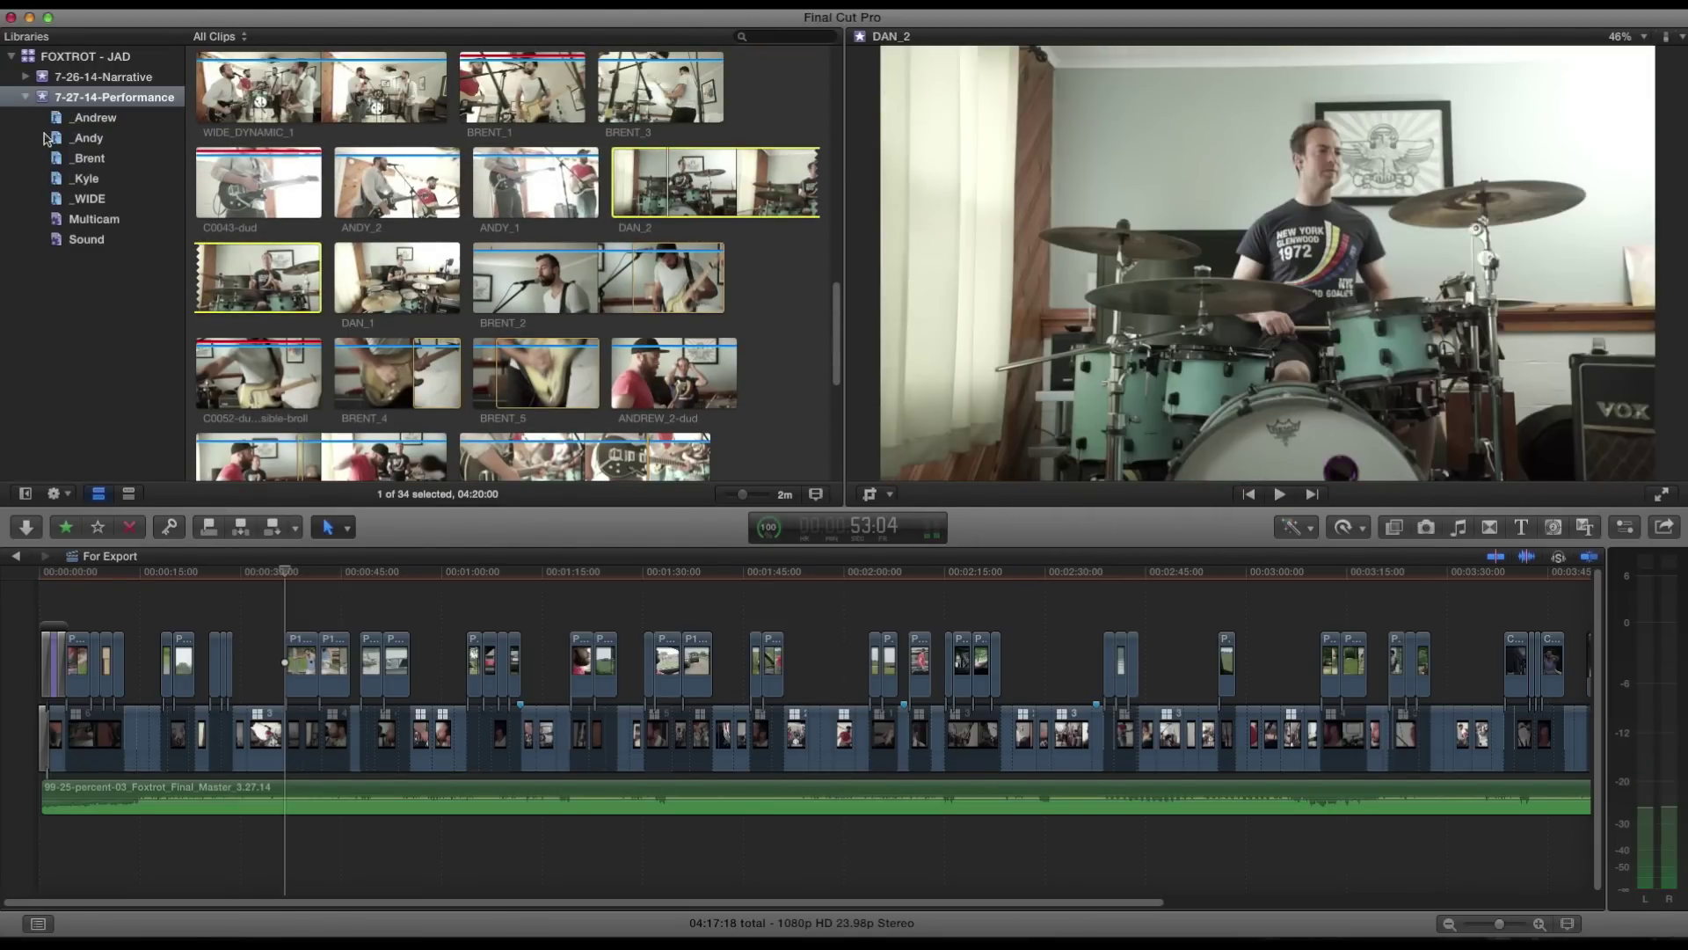
Go through the _Andrew, _Andy, _Brent, _Kyle and _WIDE keyword collections of the 7-27-14-Performance event.
{"action": "left_click", "coordinate": [95, 118]}
{"action": "left_click", "coordinate": [107, 140]}
{"action": "left_click", "coordinate": [106, 159]}
{"action": "left_click", "coordinate": [110, 181]}
{"action": "left_click", "coordinate": [111, 203]}
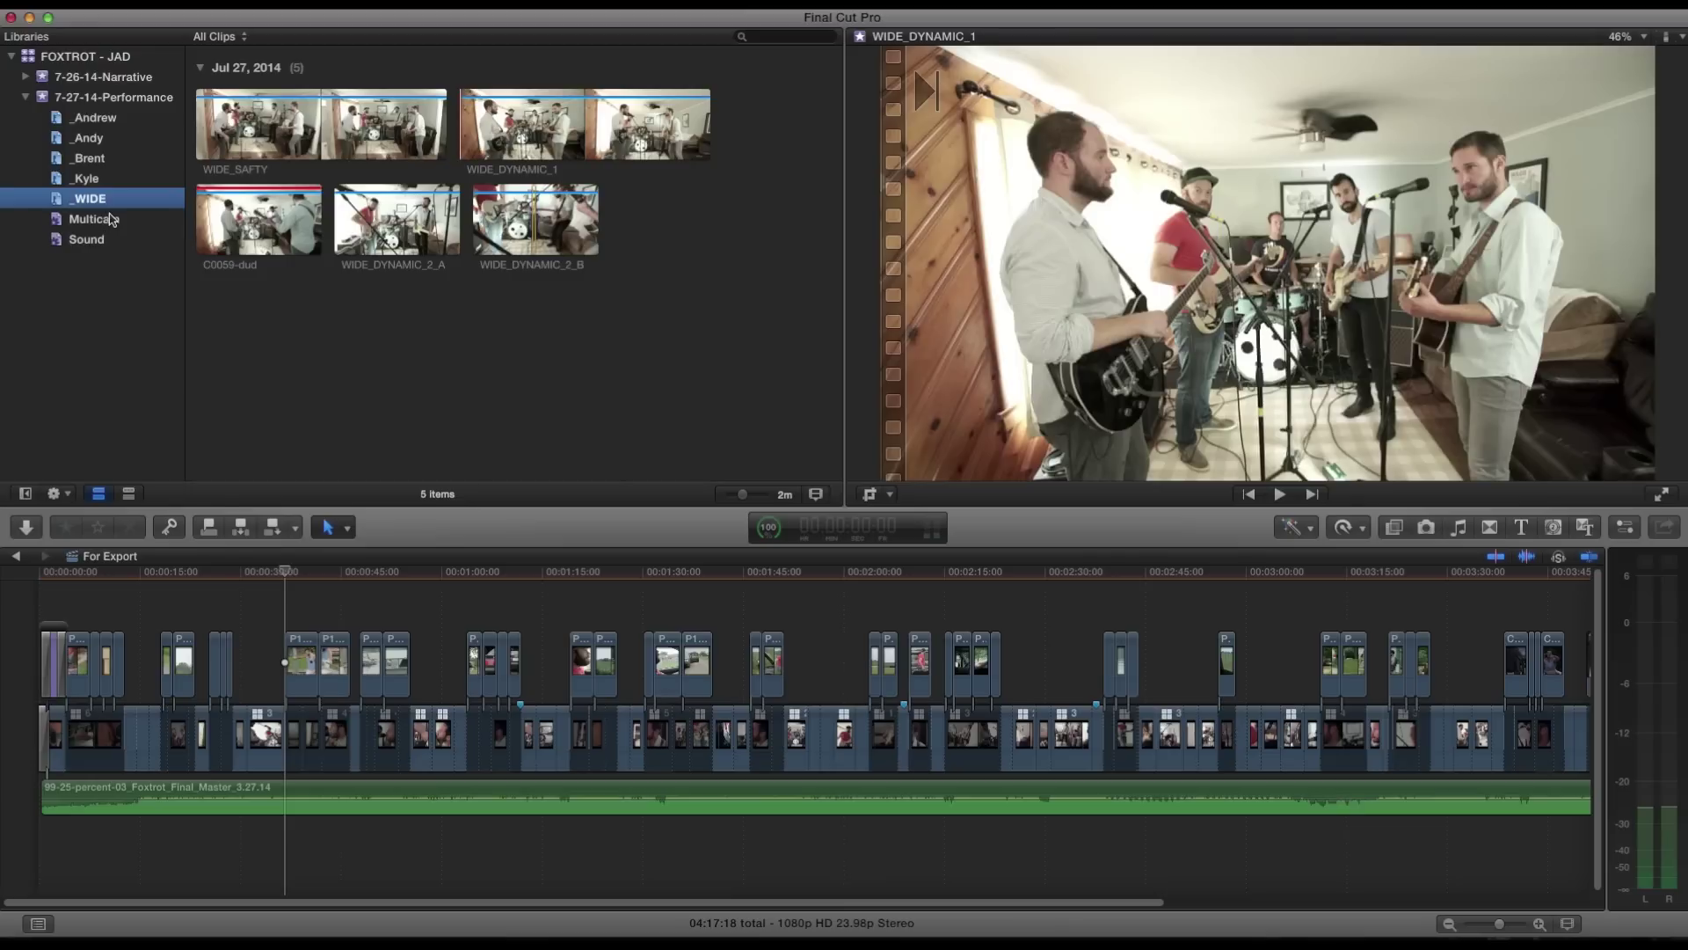
Show the Multicam collection and open the Master Multicam Clip to display its angles in the timeline.
{"action": "left_click", "coordinate": [107, 221]}
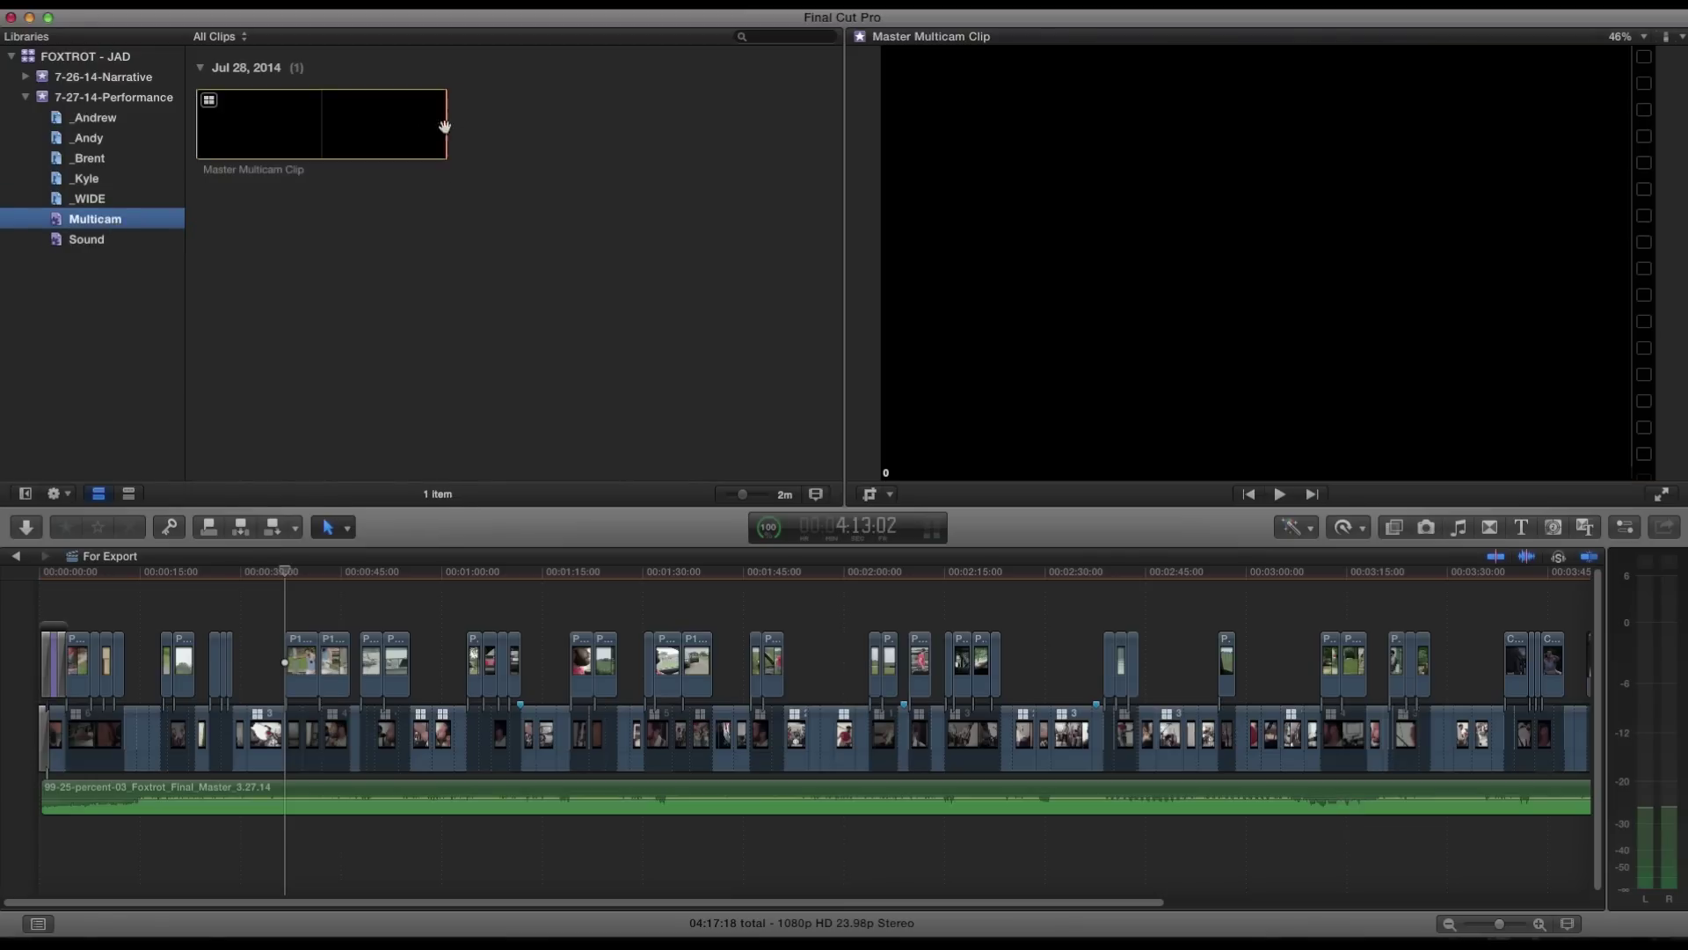
{"action": "left_click", "coordinate": [260, 137]}
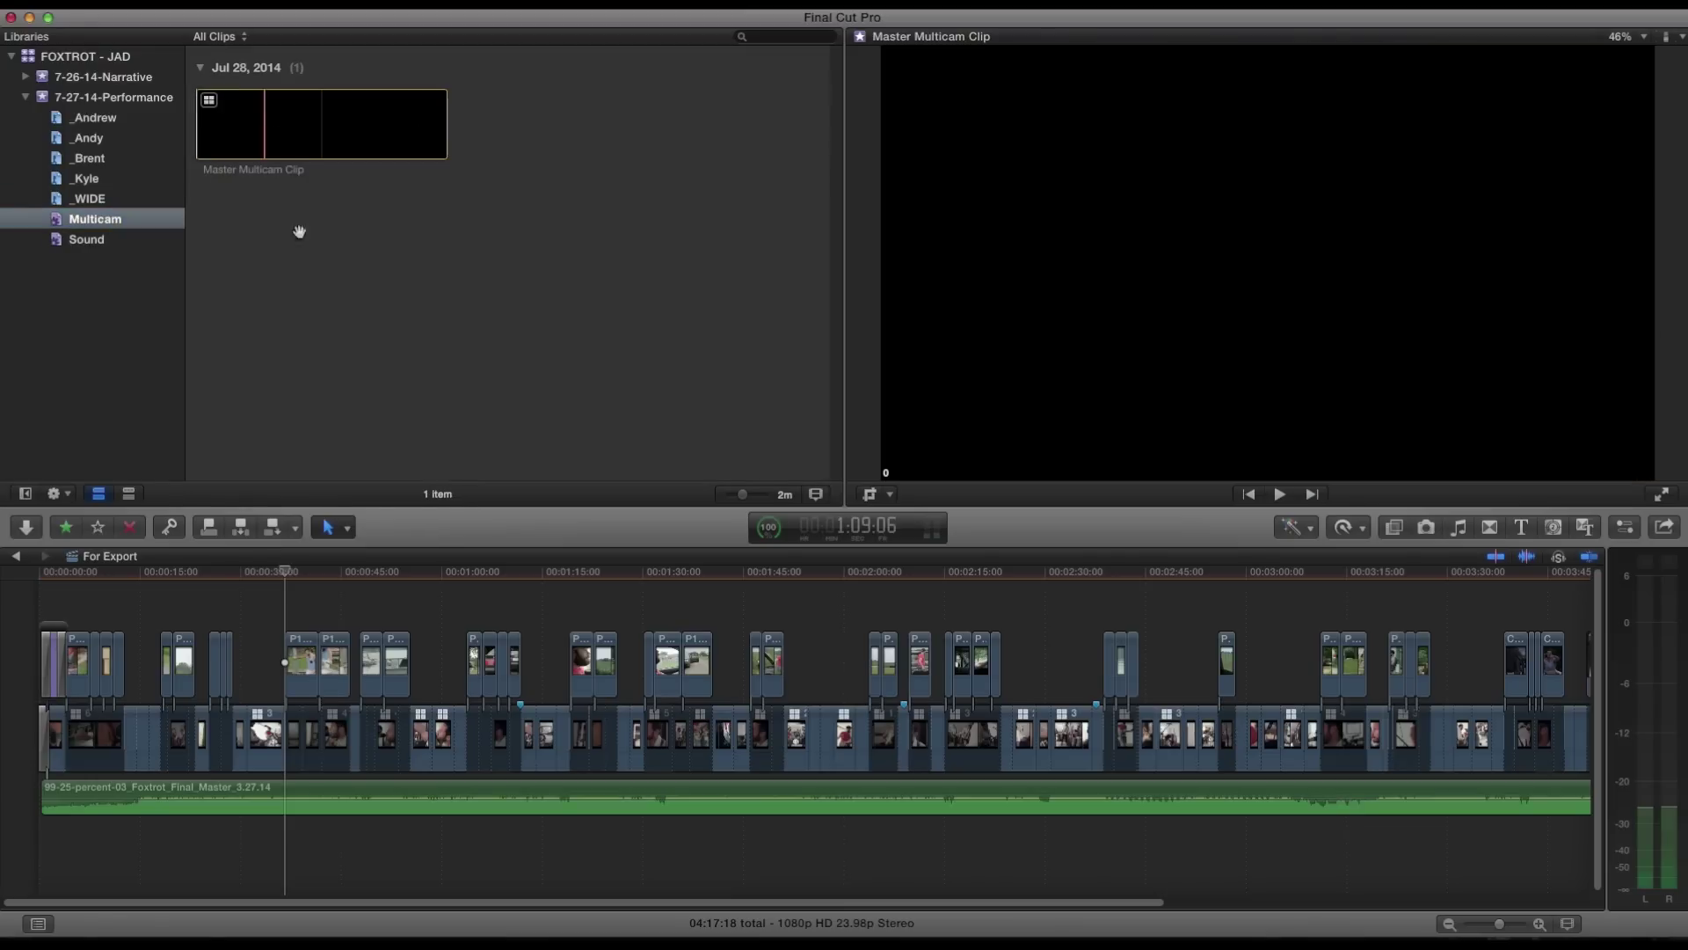
{"action": "double_click", "coordinate": [233, 137]}
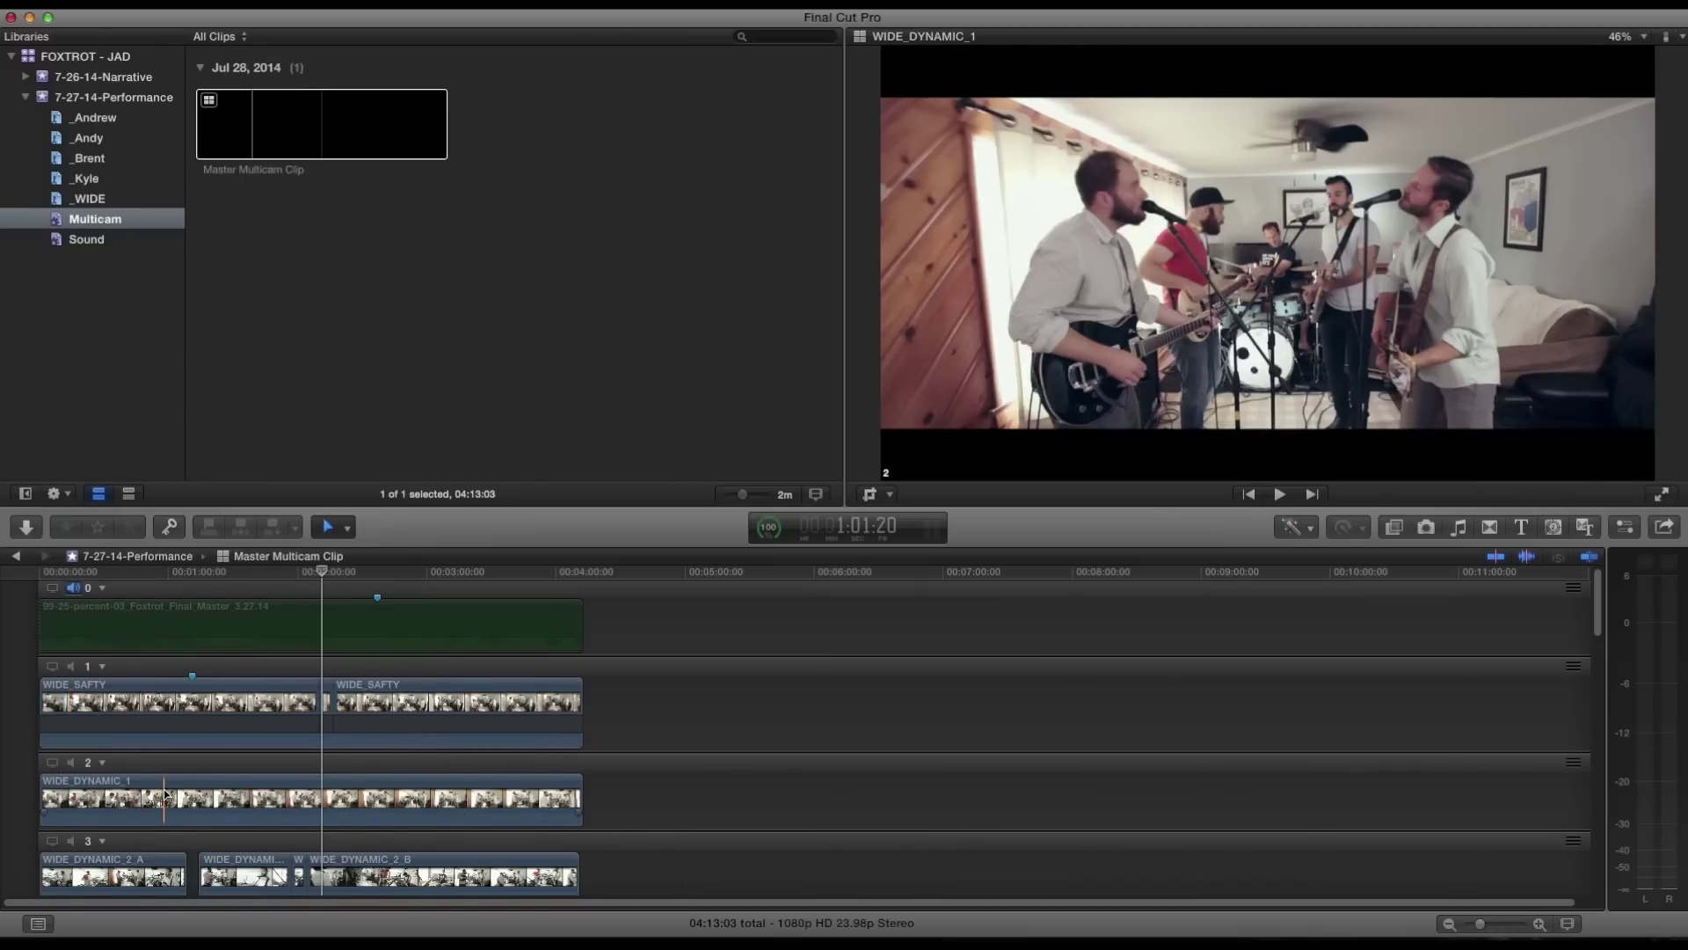
Look through the stacked camera angles of the Master Multicam Clip, from the WIDE clips down to the K, B and A clips.
{"action": "scroll", "coordinate": [164, 791], "scroll_direction": "down", "scroll_amount": 3}
{"action": "scroll", "coordinate": [301, 777], "scroll_direction": "down", "scroll_amount": 6}
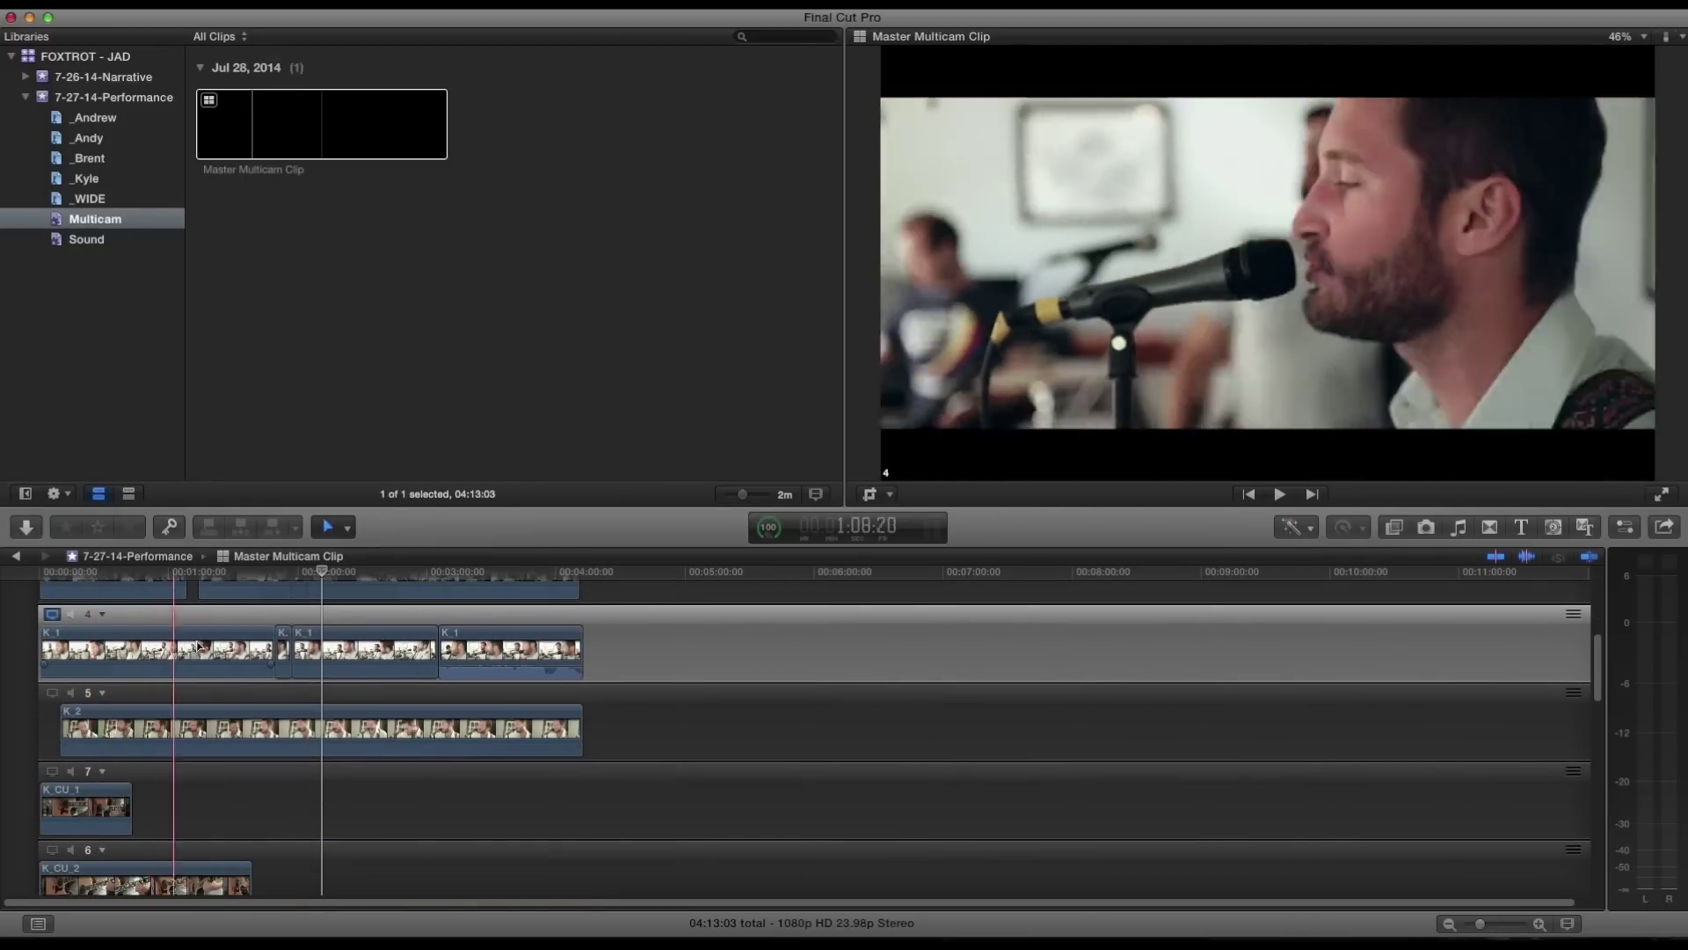
{"action": "scroll", "coordinate": [81, 771], "scroll_direction": "down", "scroll_amount": 1}
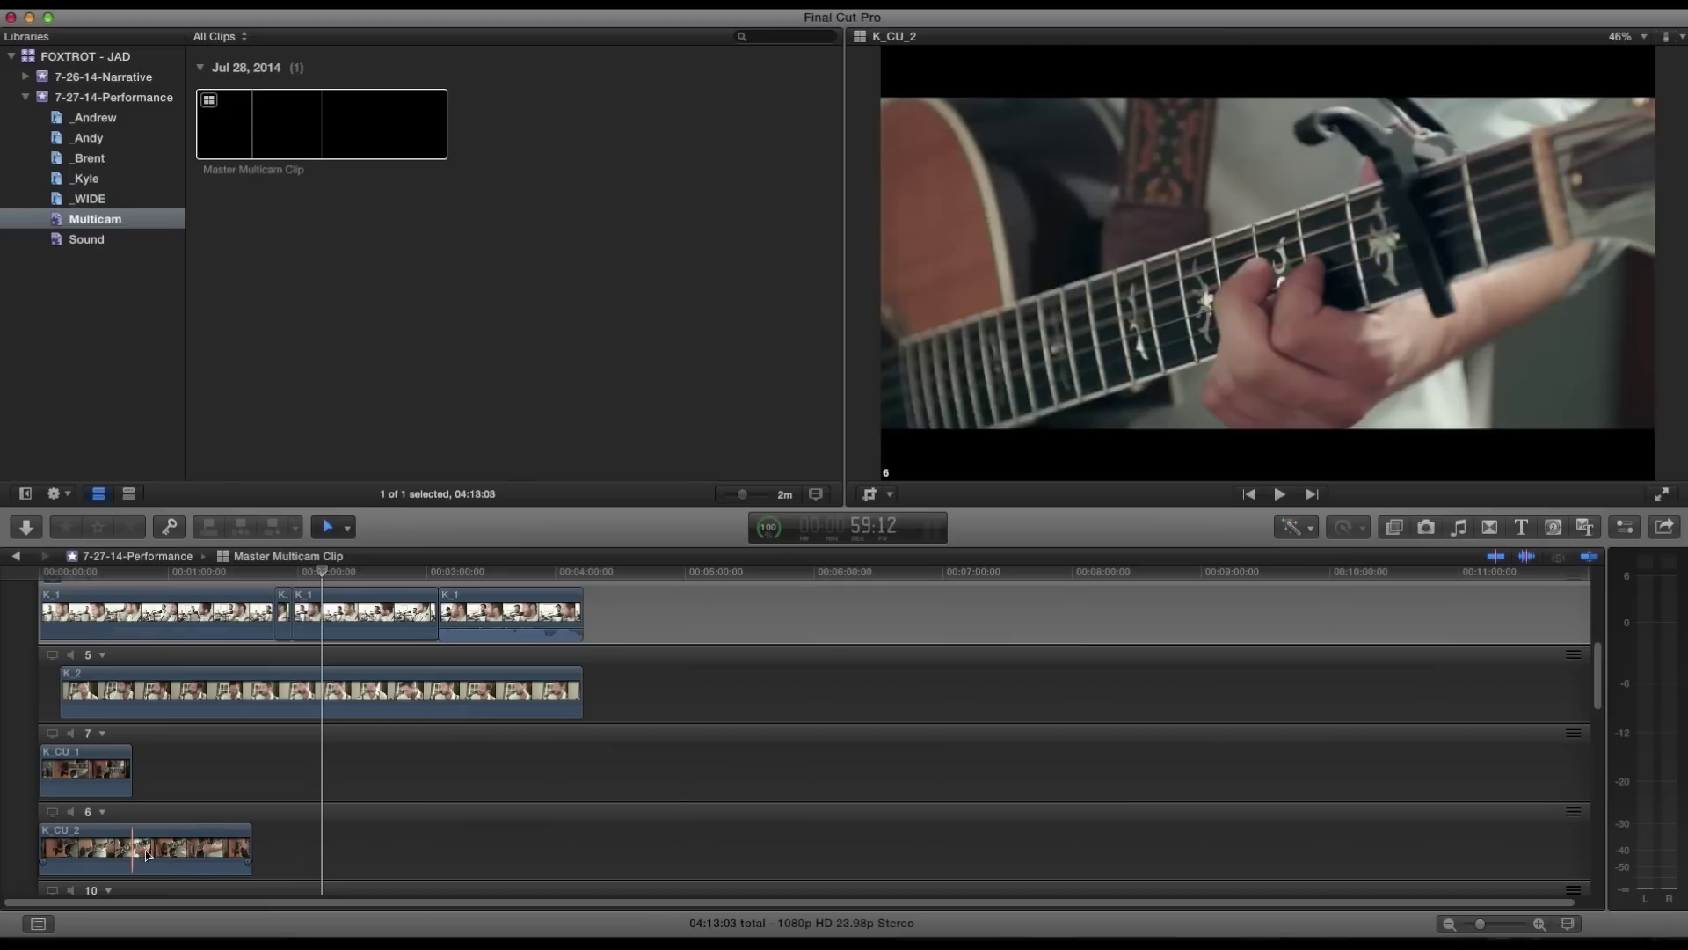
{"action": "scroll", "coordinate": [190, 860], "scroll_direction": "down", "scroll_amount": 5}
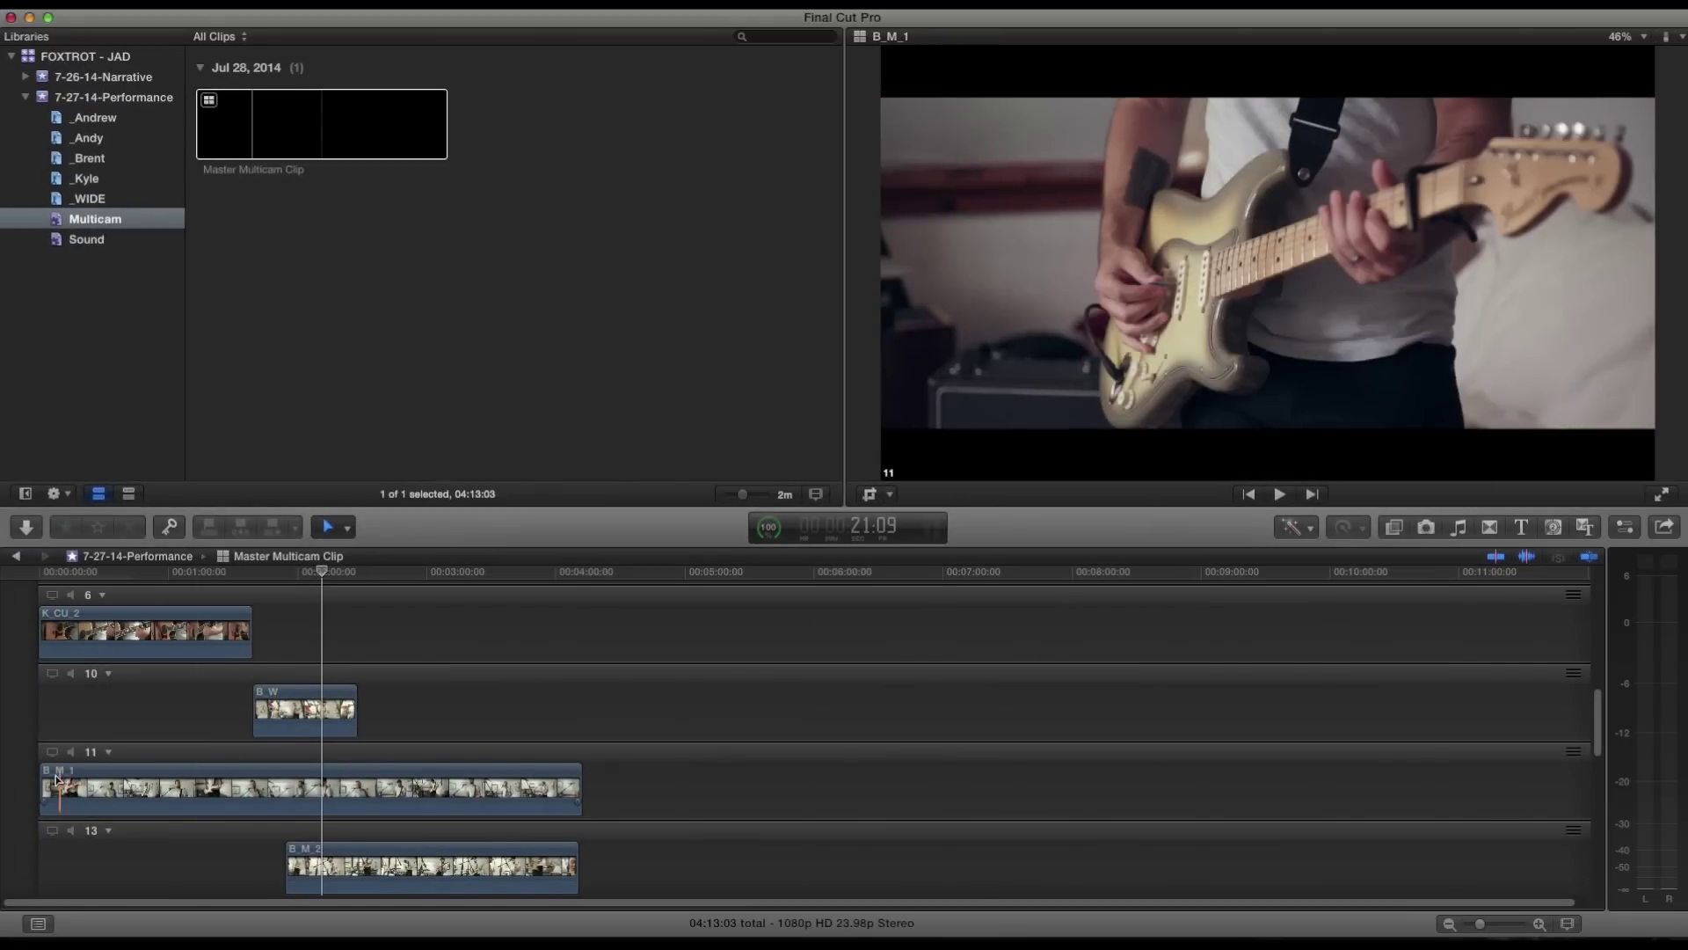
{"action": "scroll", "coordinate": [338, 799], "scroll_direction": "down", "scroll_amount": 5}
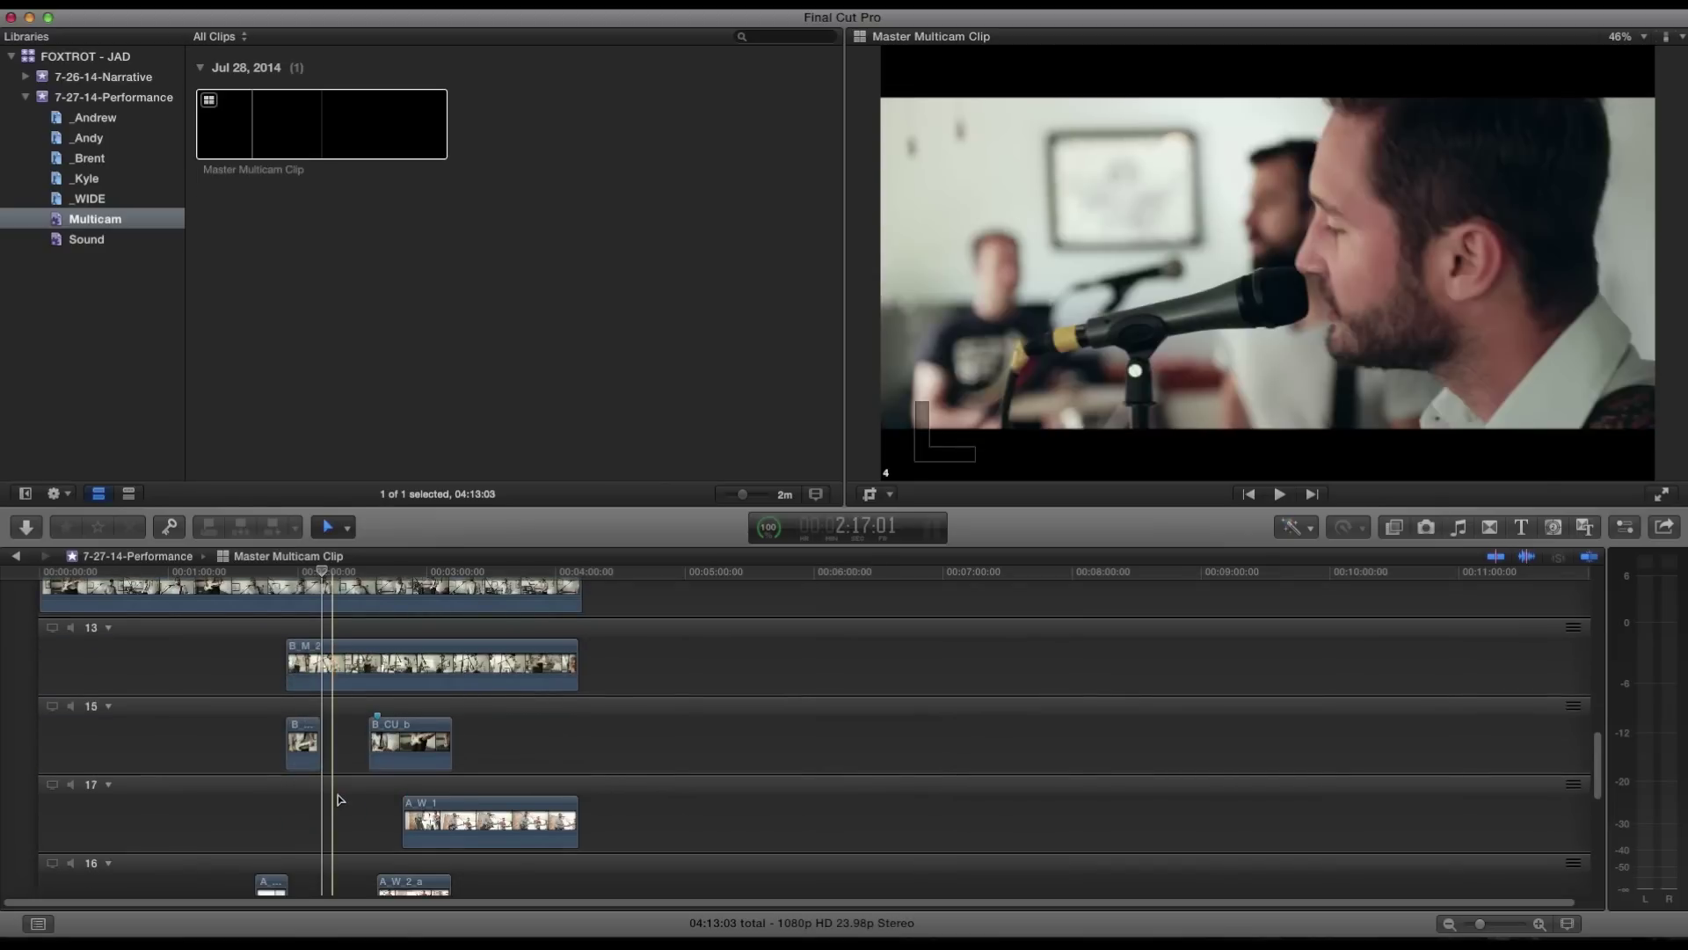
{"action": "scroll", "coordinate": [338, 798], "scroll_direction": "up", "scroll_amount": 10}
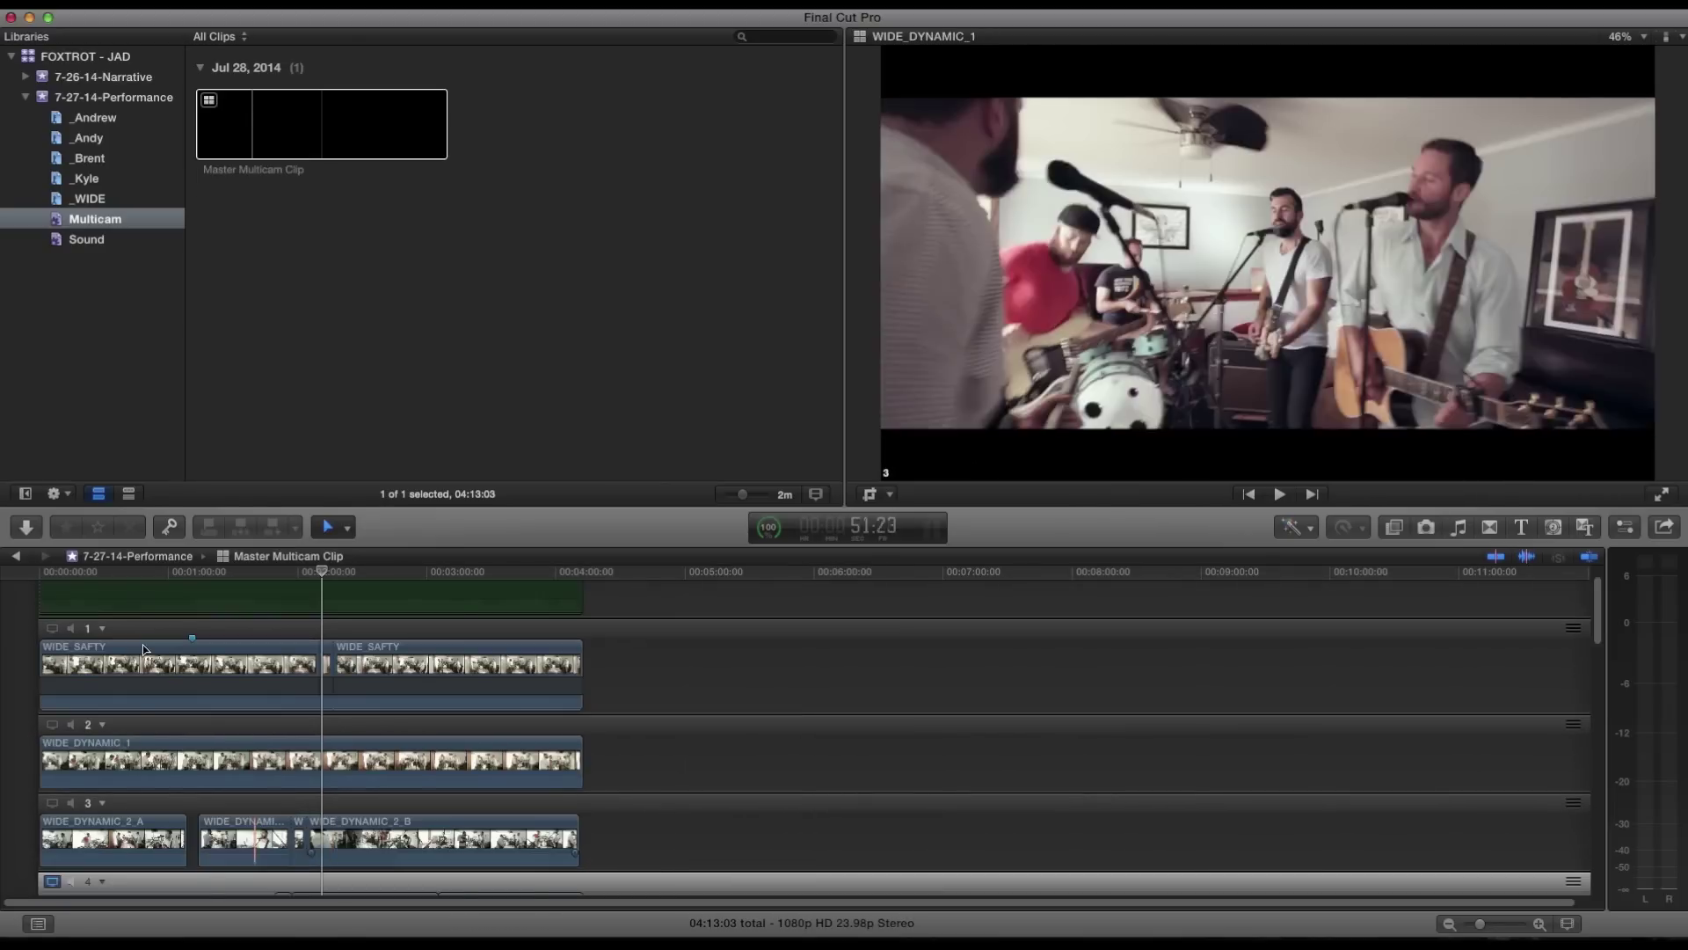
{"action": "scroll", "coordinate": [145, 649], "scroll_direction": "up", "scroll_amount": 2}
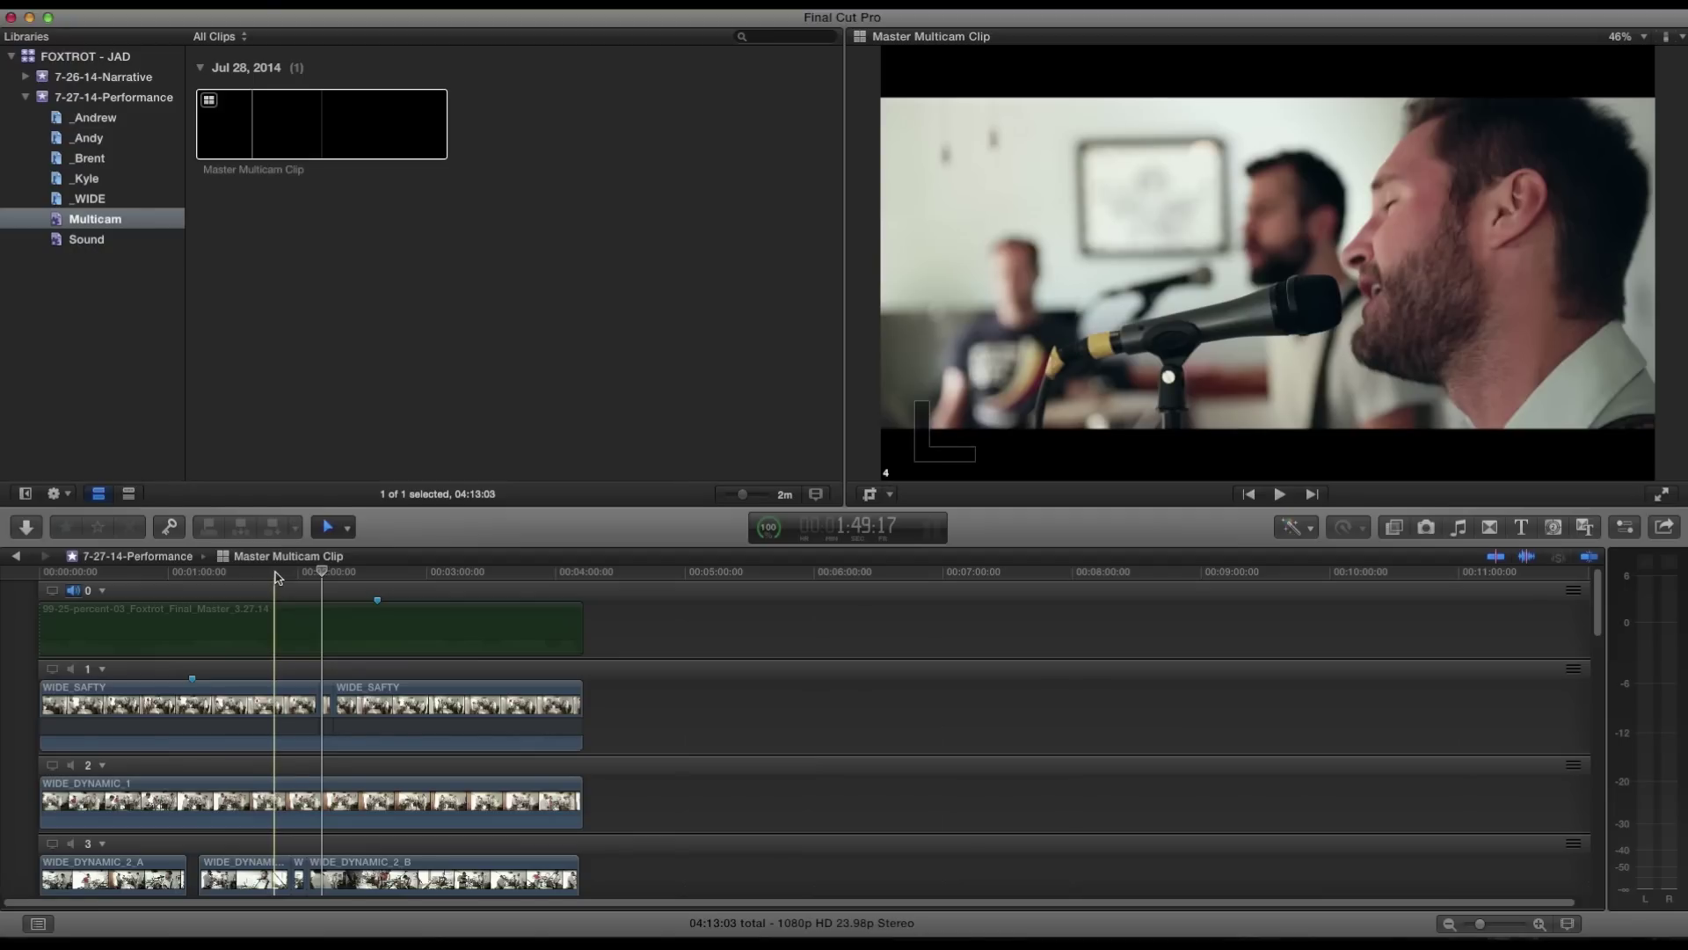
Place the playhead at 1:39:10 and at about 0:41 in the Master Multicam Clip, and compare the wide and K angles.
{"action": "left_click", "coordinate": [249, 572]}
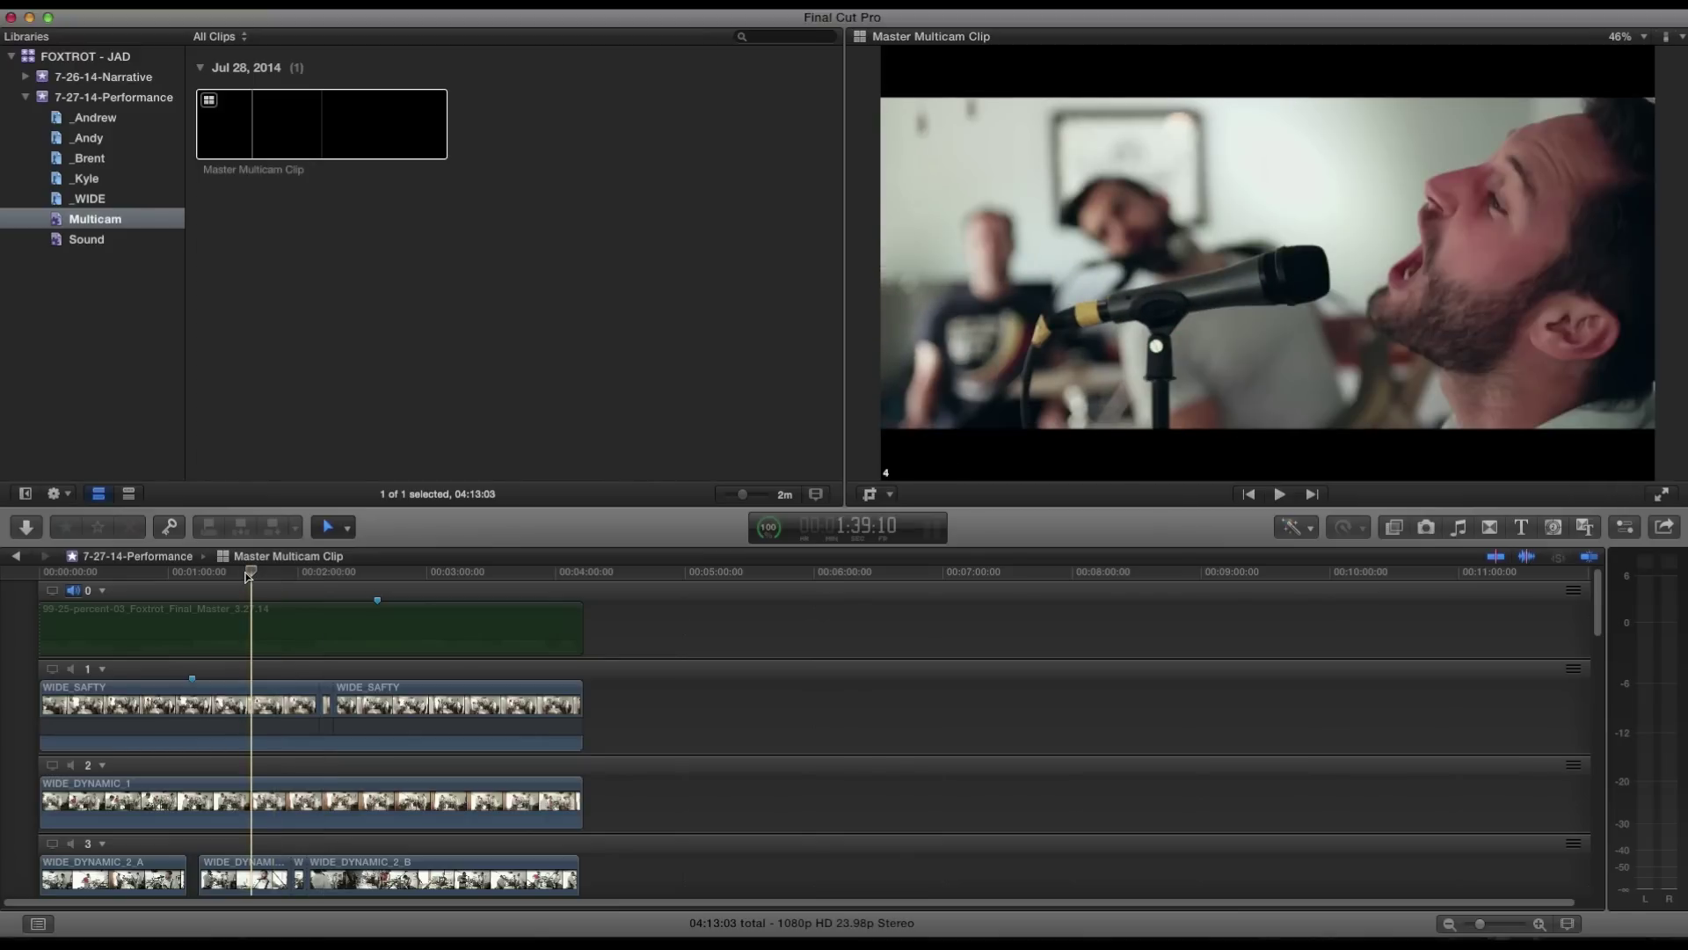
{"action": "left_click", "coordinate": [129, 572]}
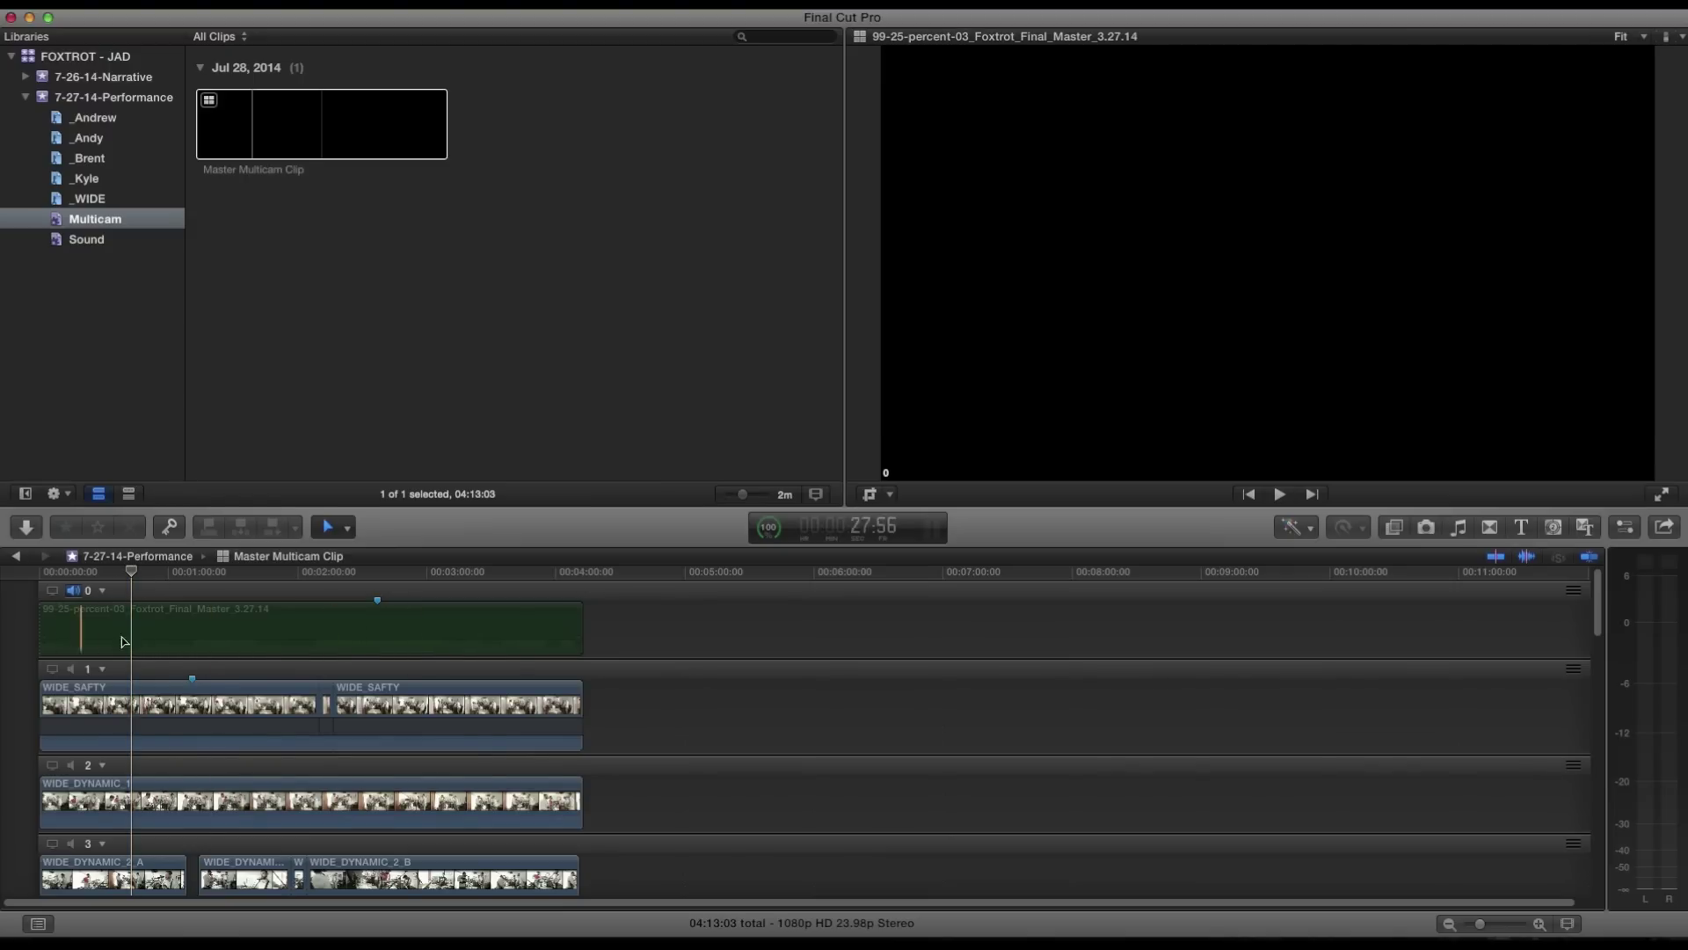
{"action": "scroll", "coordinate": [352, 730], "scroll_direction": "down", "scroll_amount": 5}
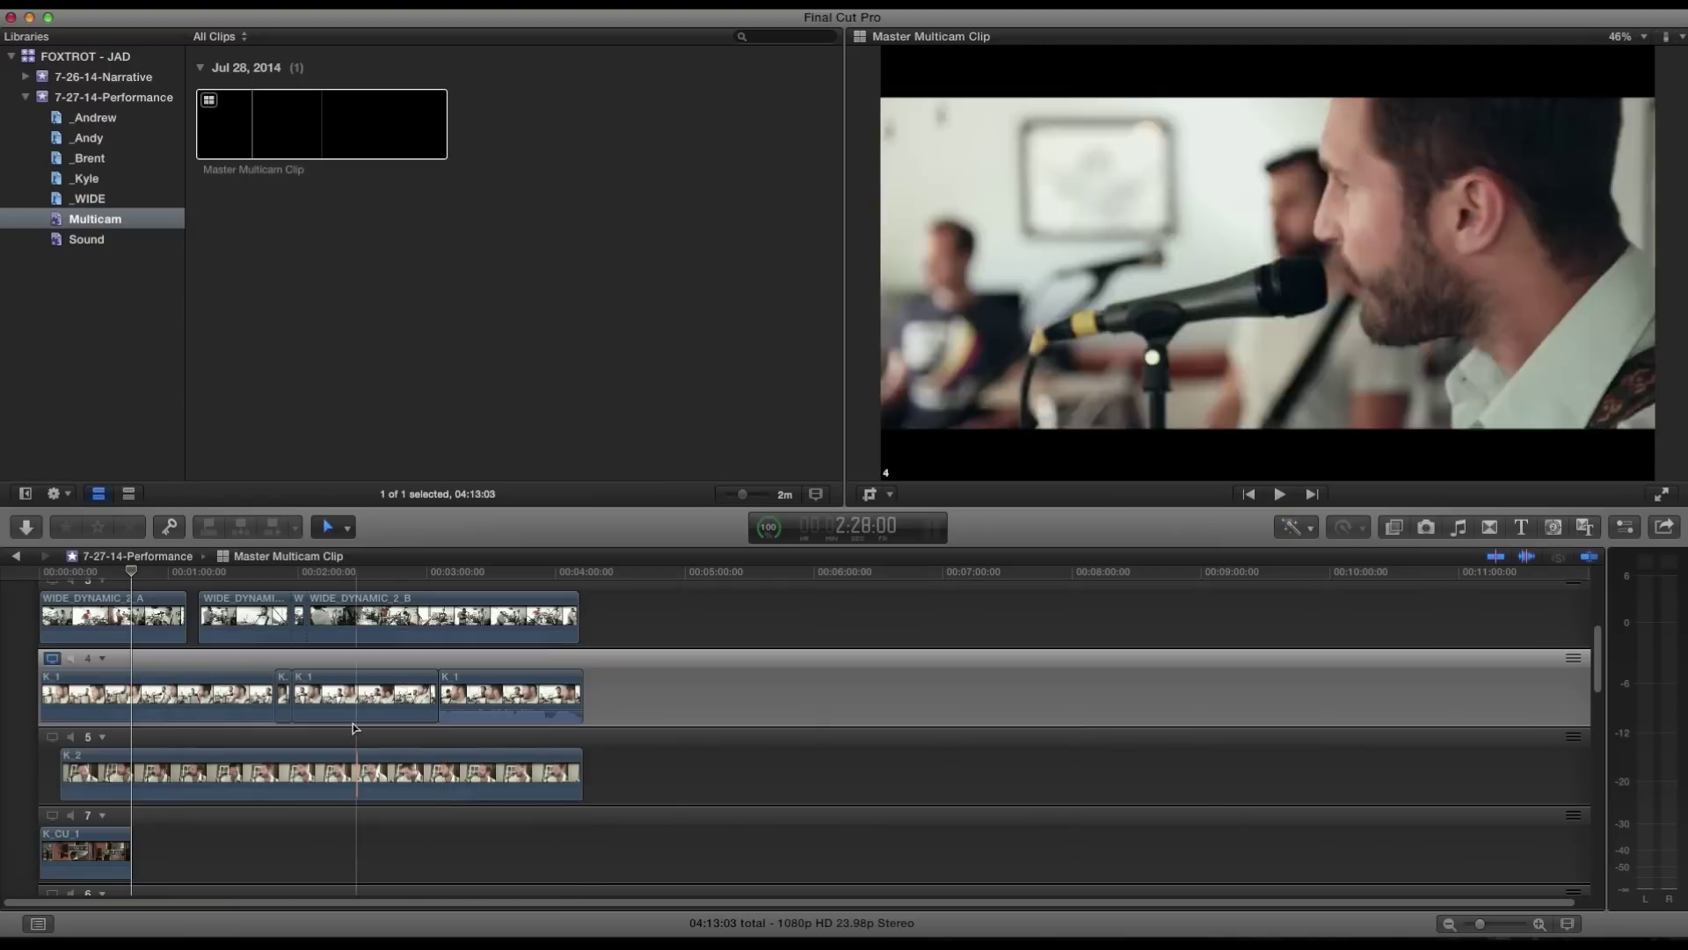
{"action": "scroll", "coordinate": [263, 703], "scroll_direction": "up", "scroll_amount": 5}
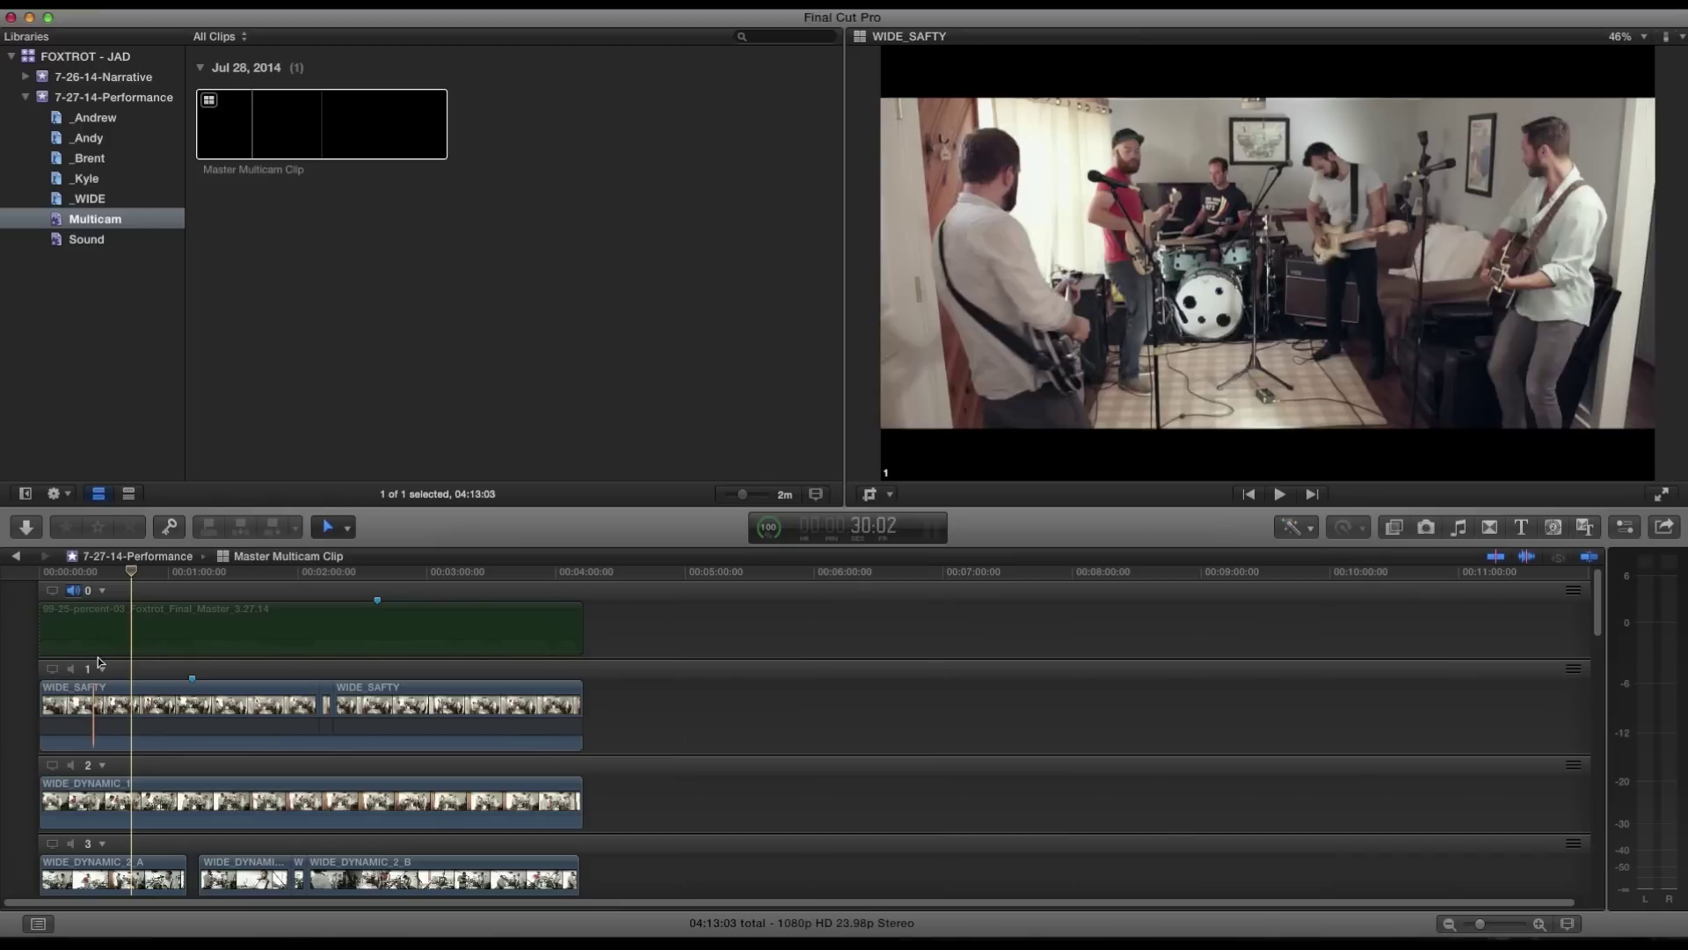
{"action": "scroll", "coordinate": [214, 718], "scroll_direction": "down", "scroll_amount": 5}
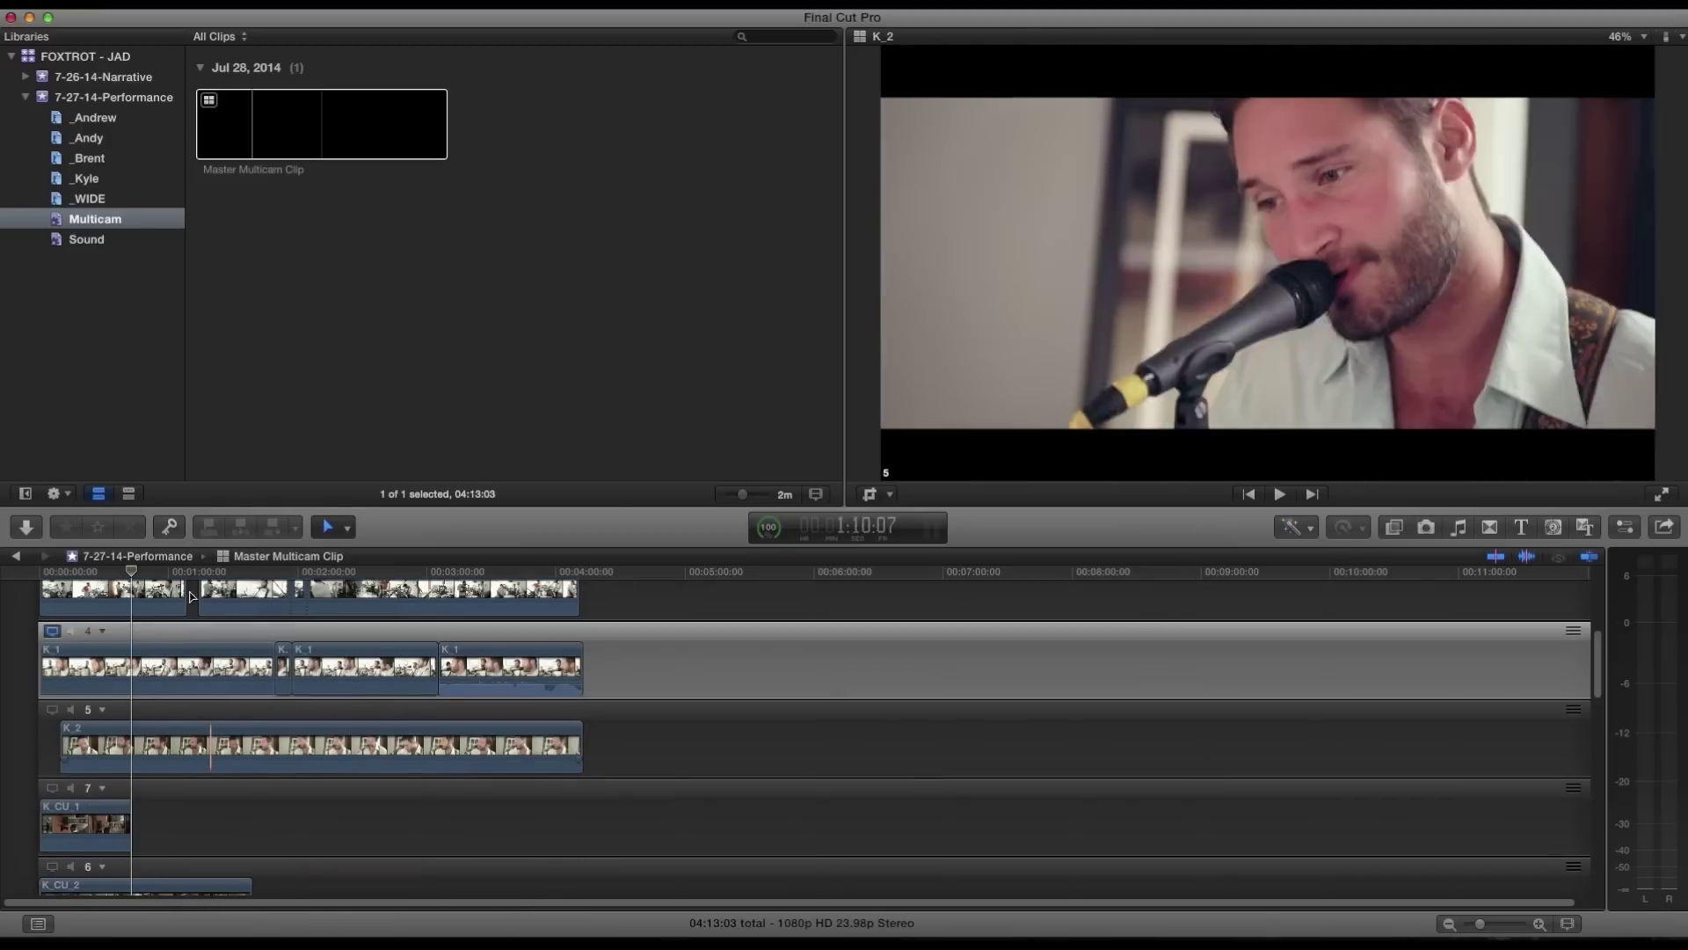
{"action": "scroll", "coordinate": [248, 629], "scroll_direction": "up", "scroll_amount": 3}
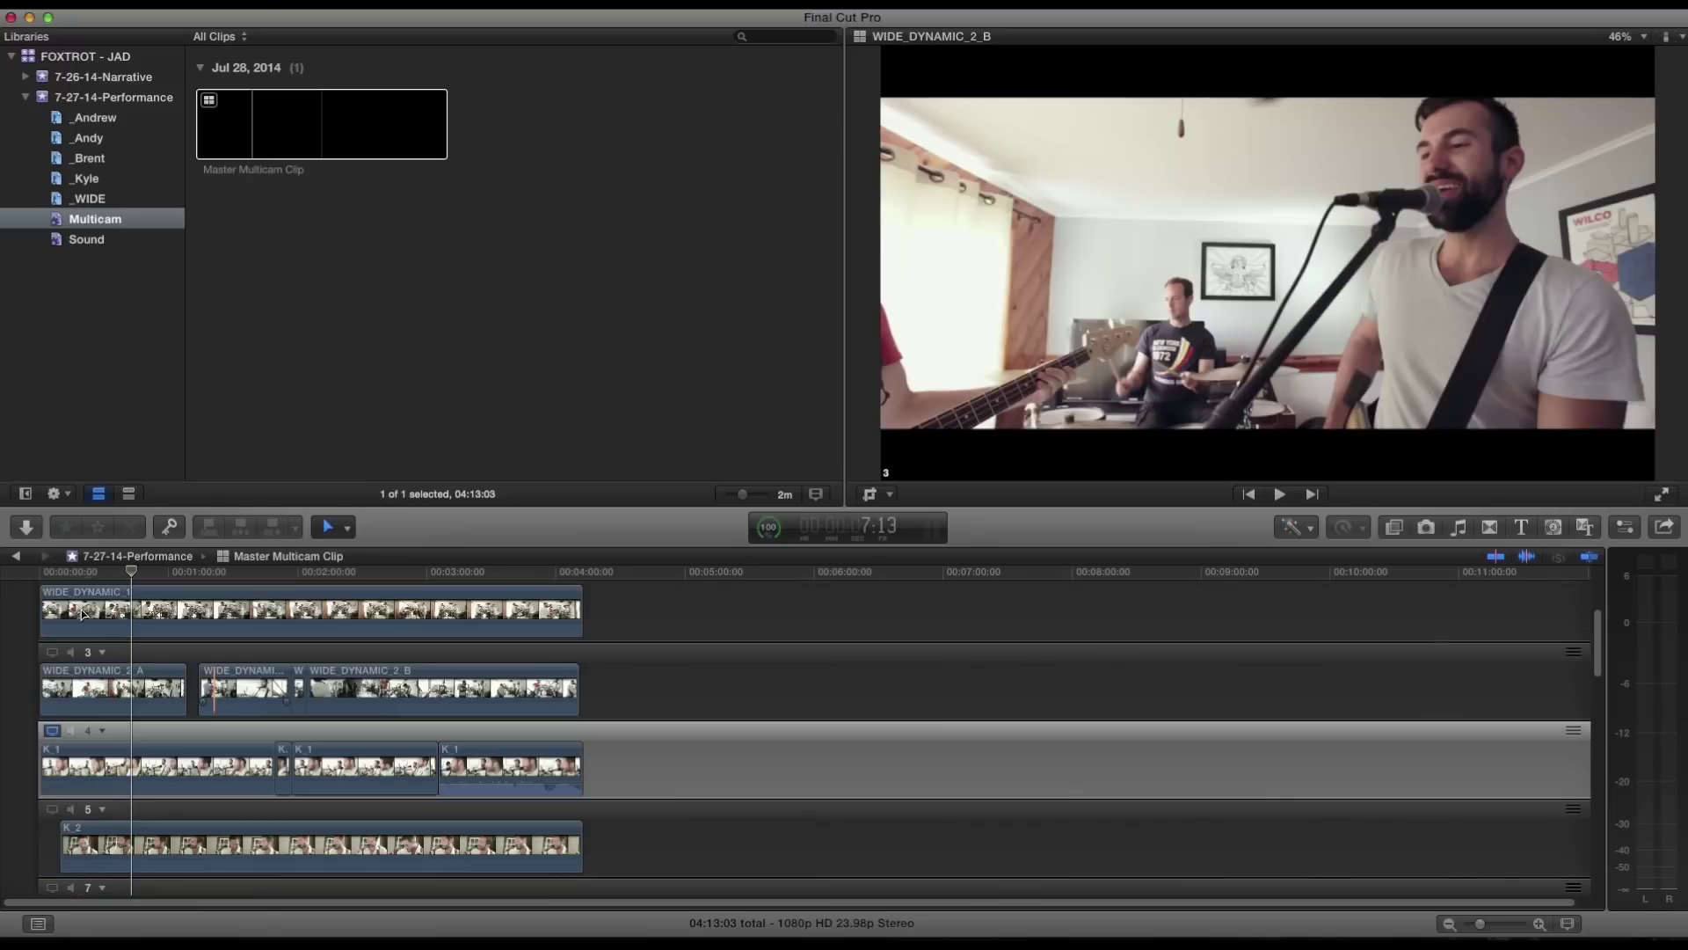
Return to the For Export timeline and play excerpts of its narrative and performance shots.
{"action": "left_click", "coordinate": [16, 556]}
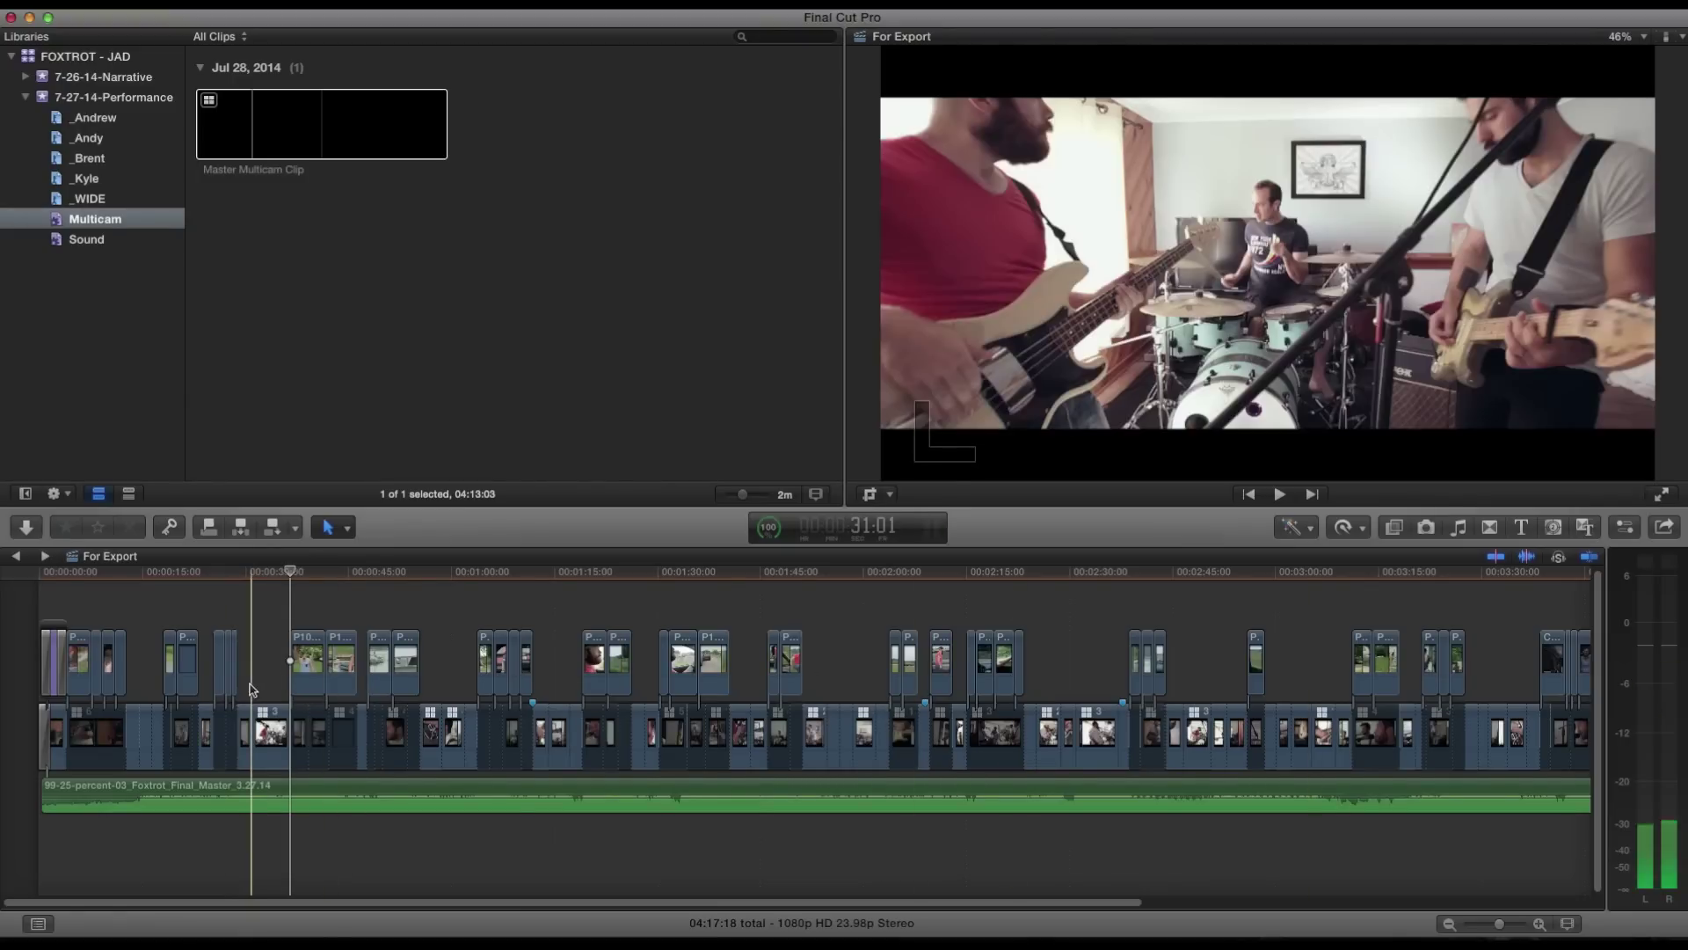
{"action": "key", "text": "space"}
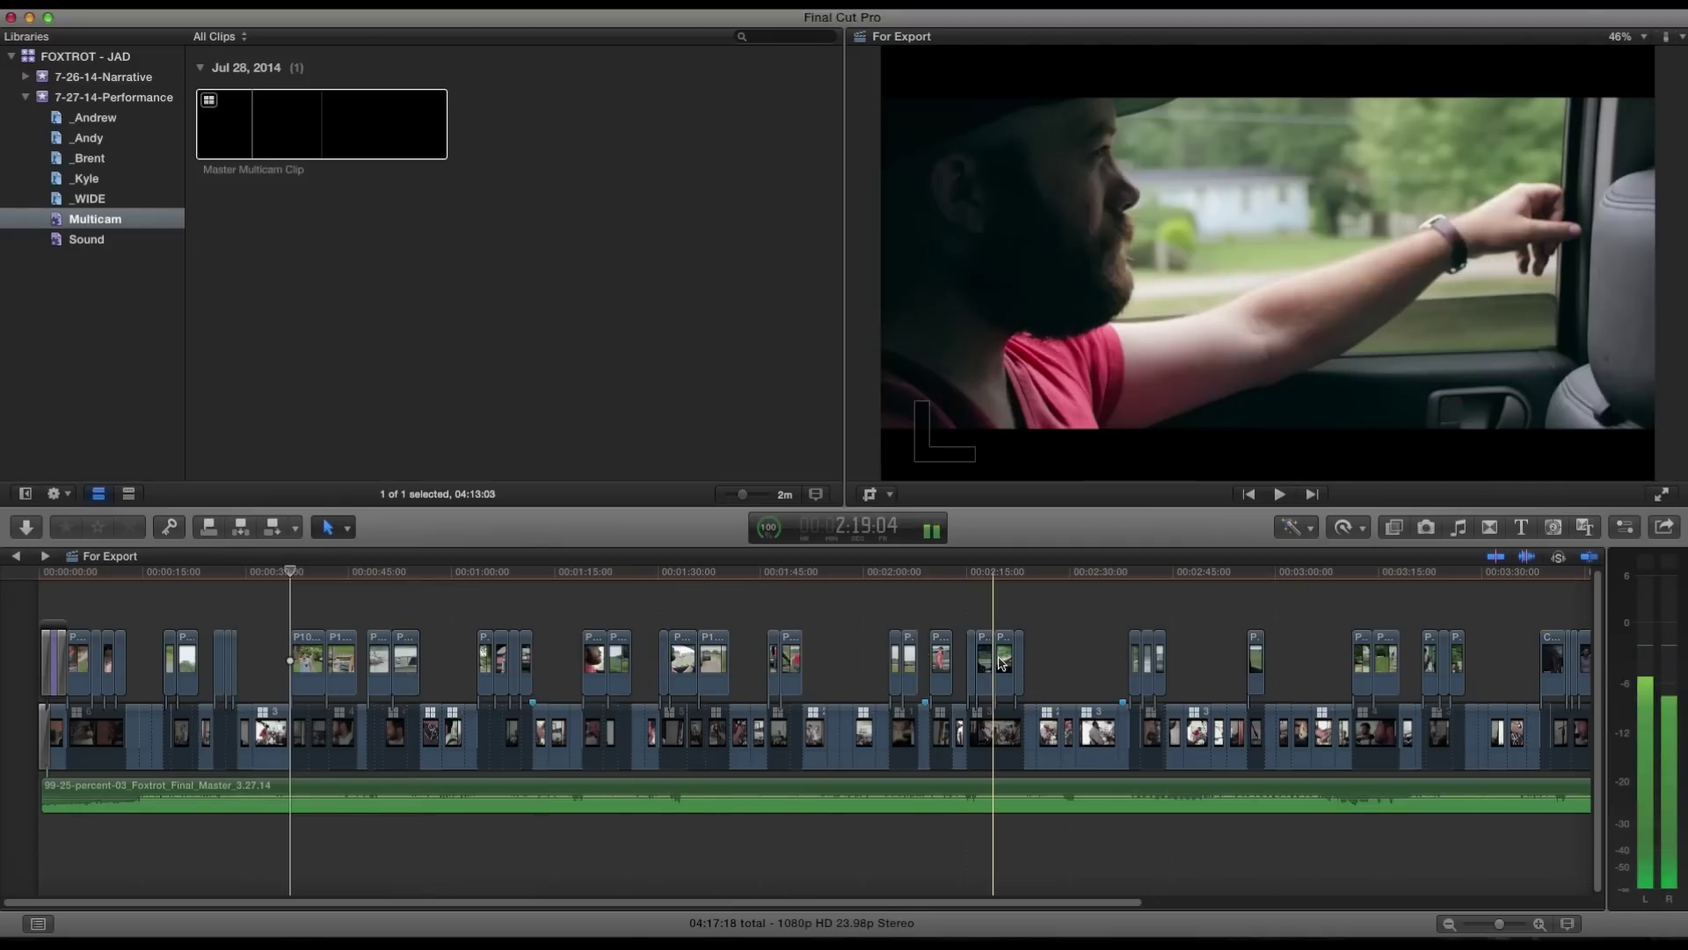
{"action": "key", "text": "space"}
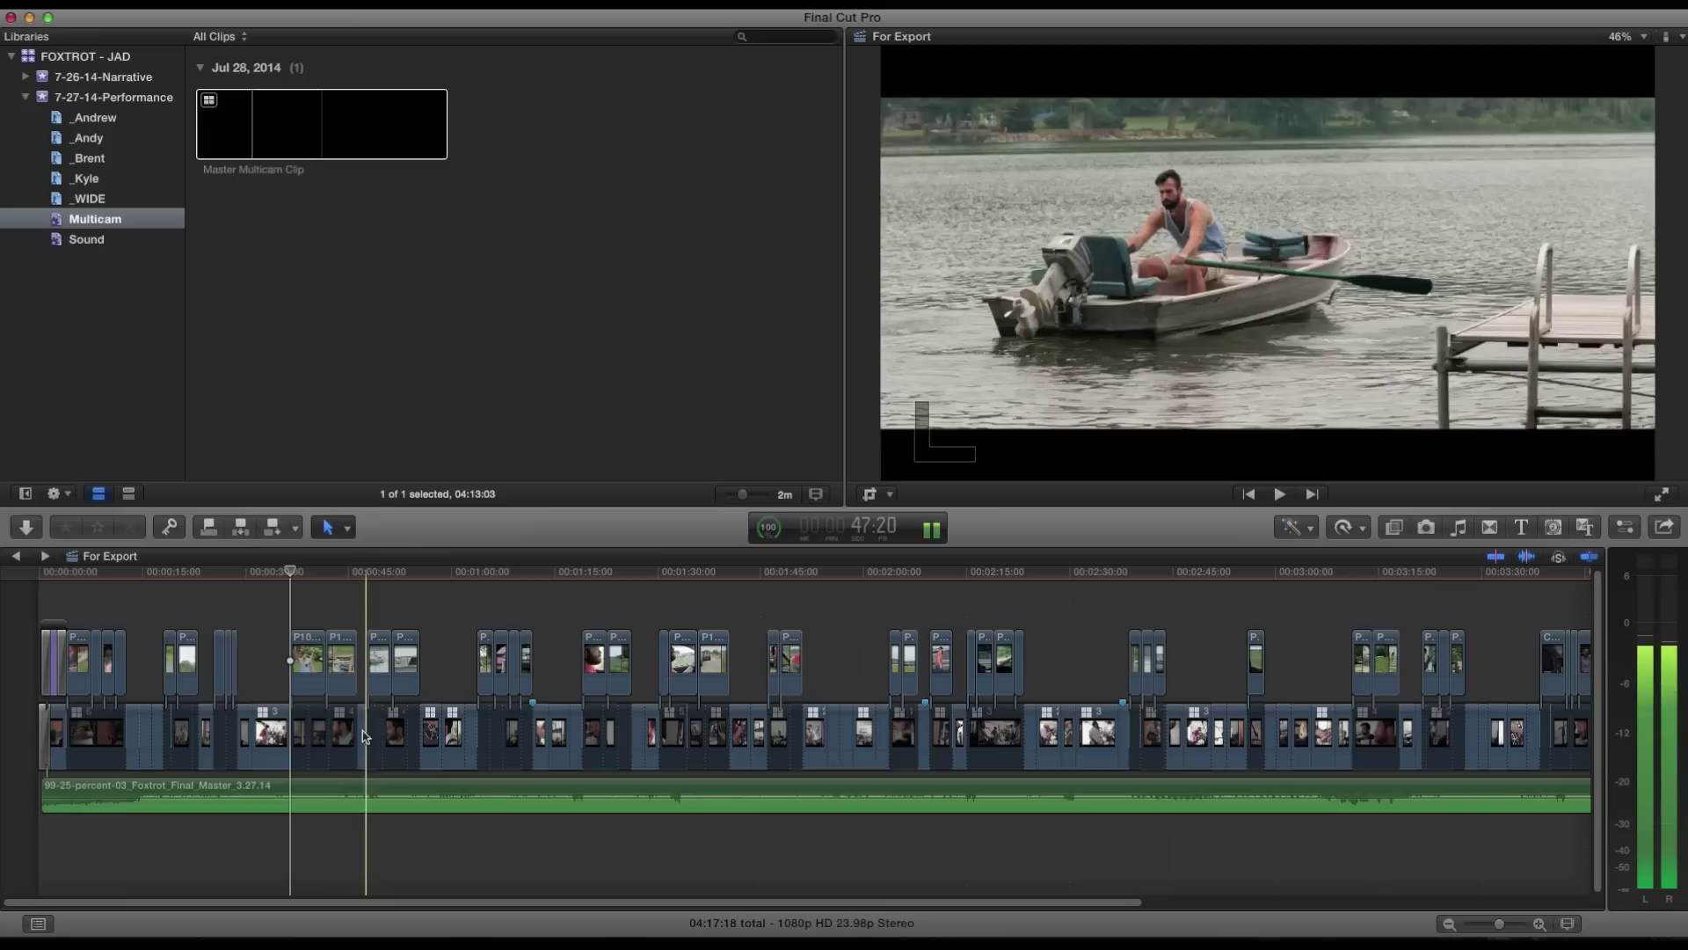
{"action": "key", "text": "space"}
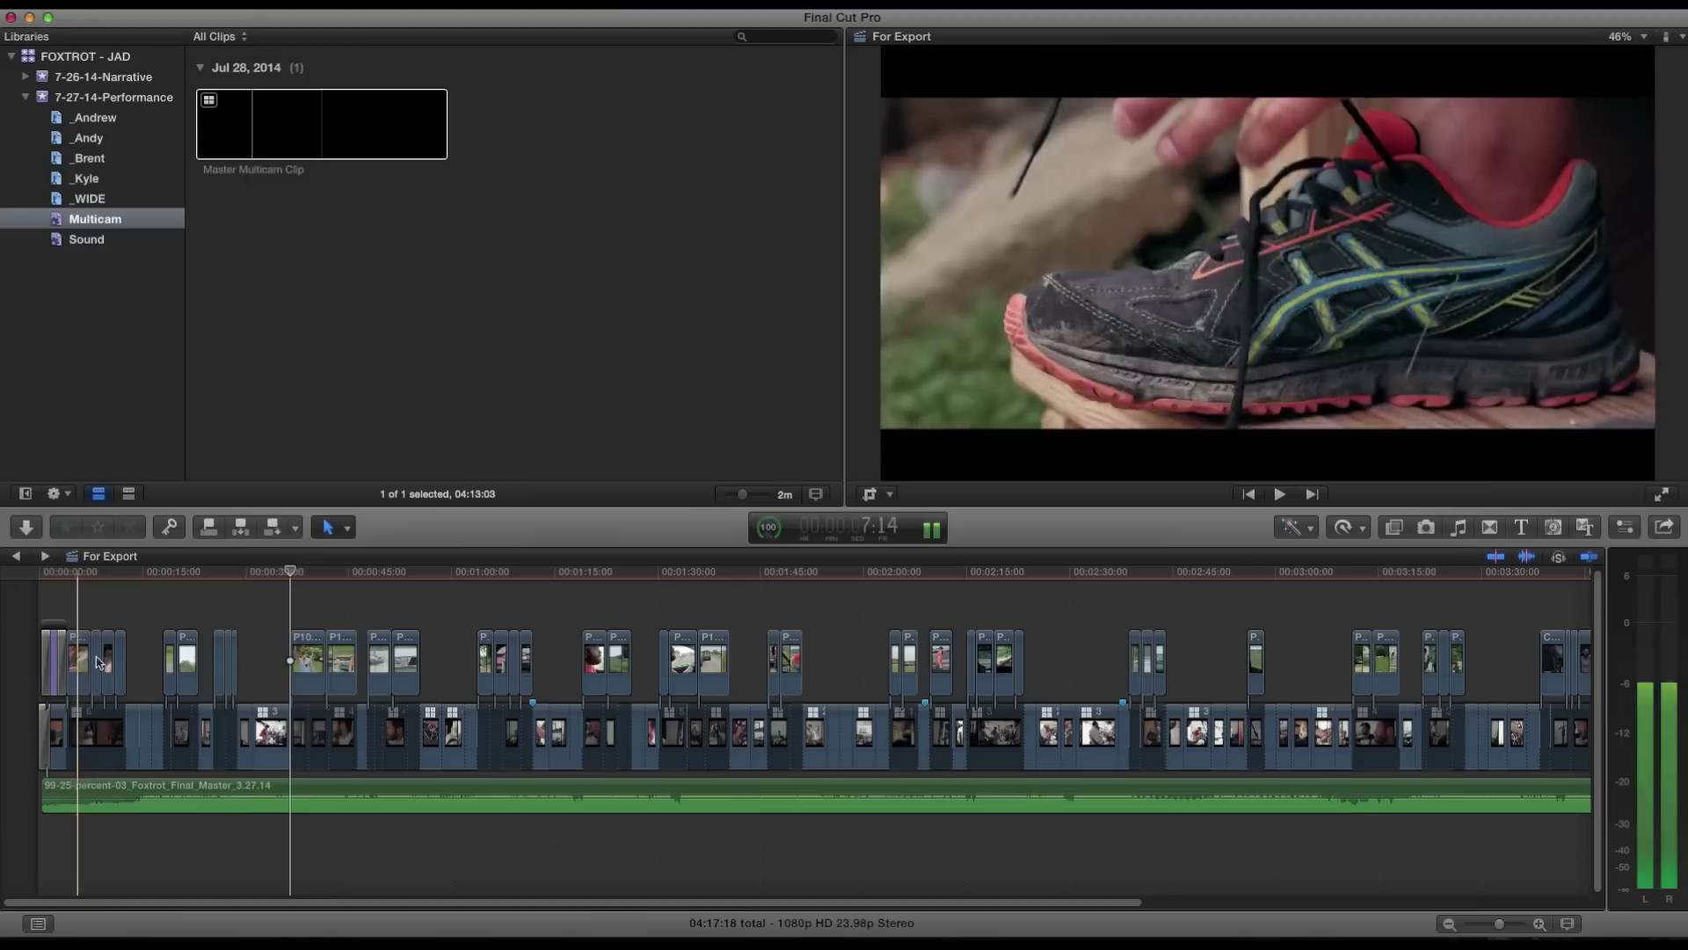
{"action": "key", "text": "space"}
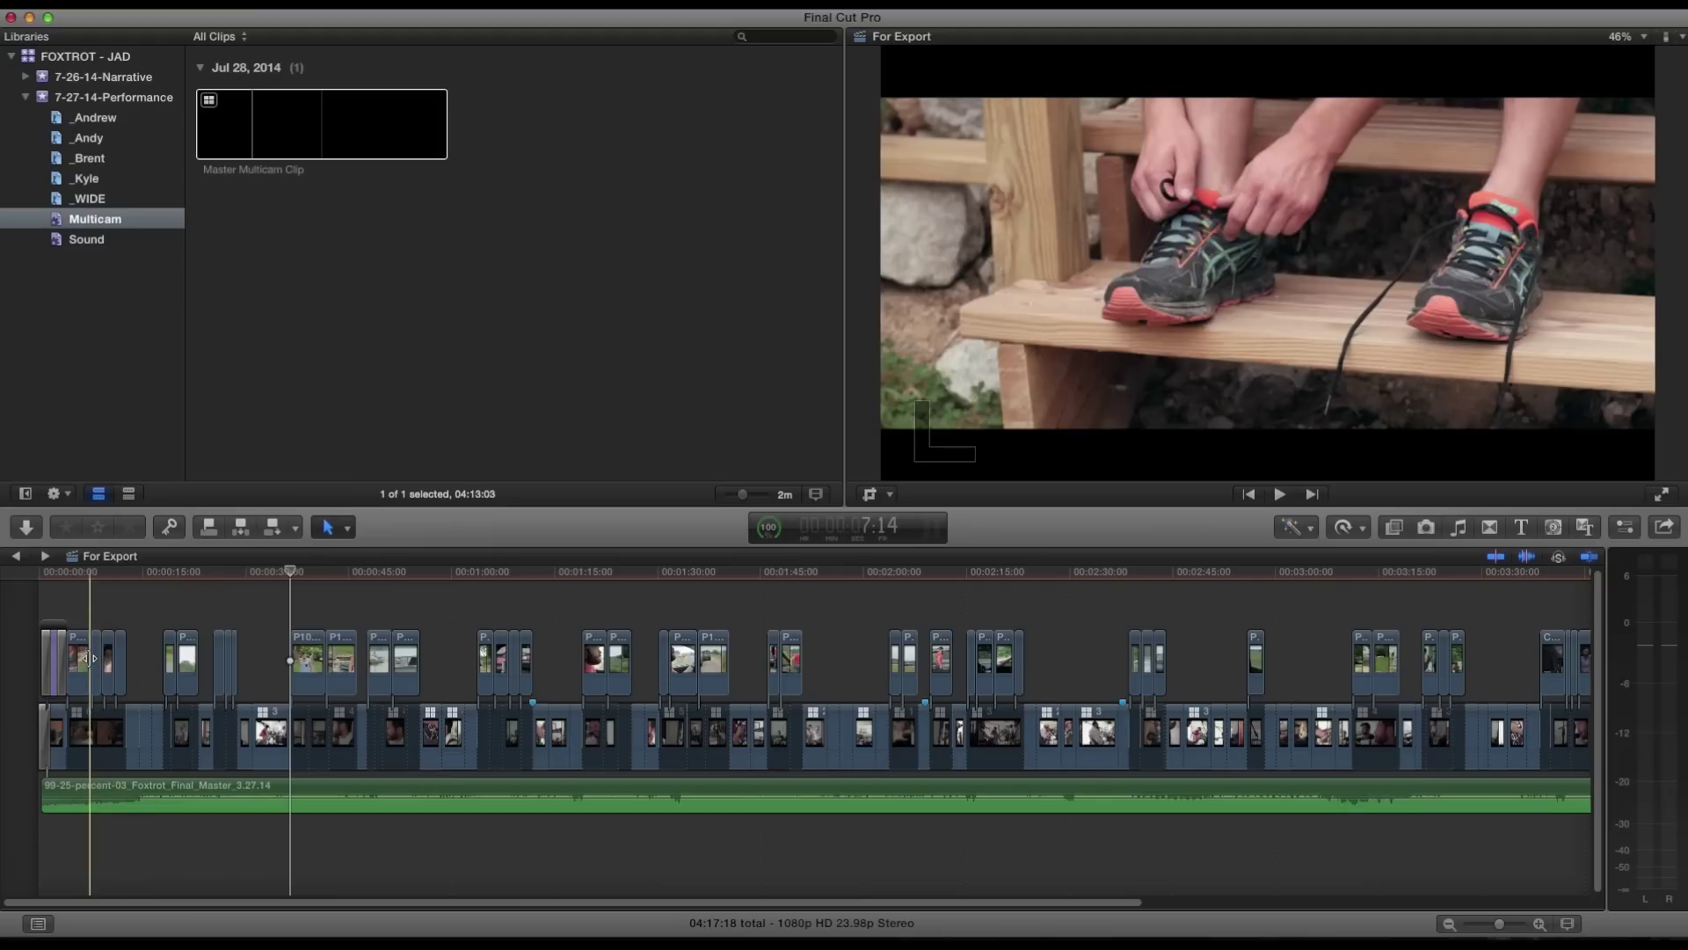
{"action": "key", "text": "space"}
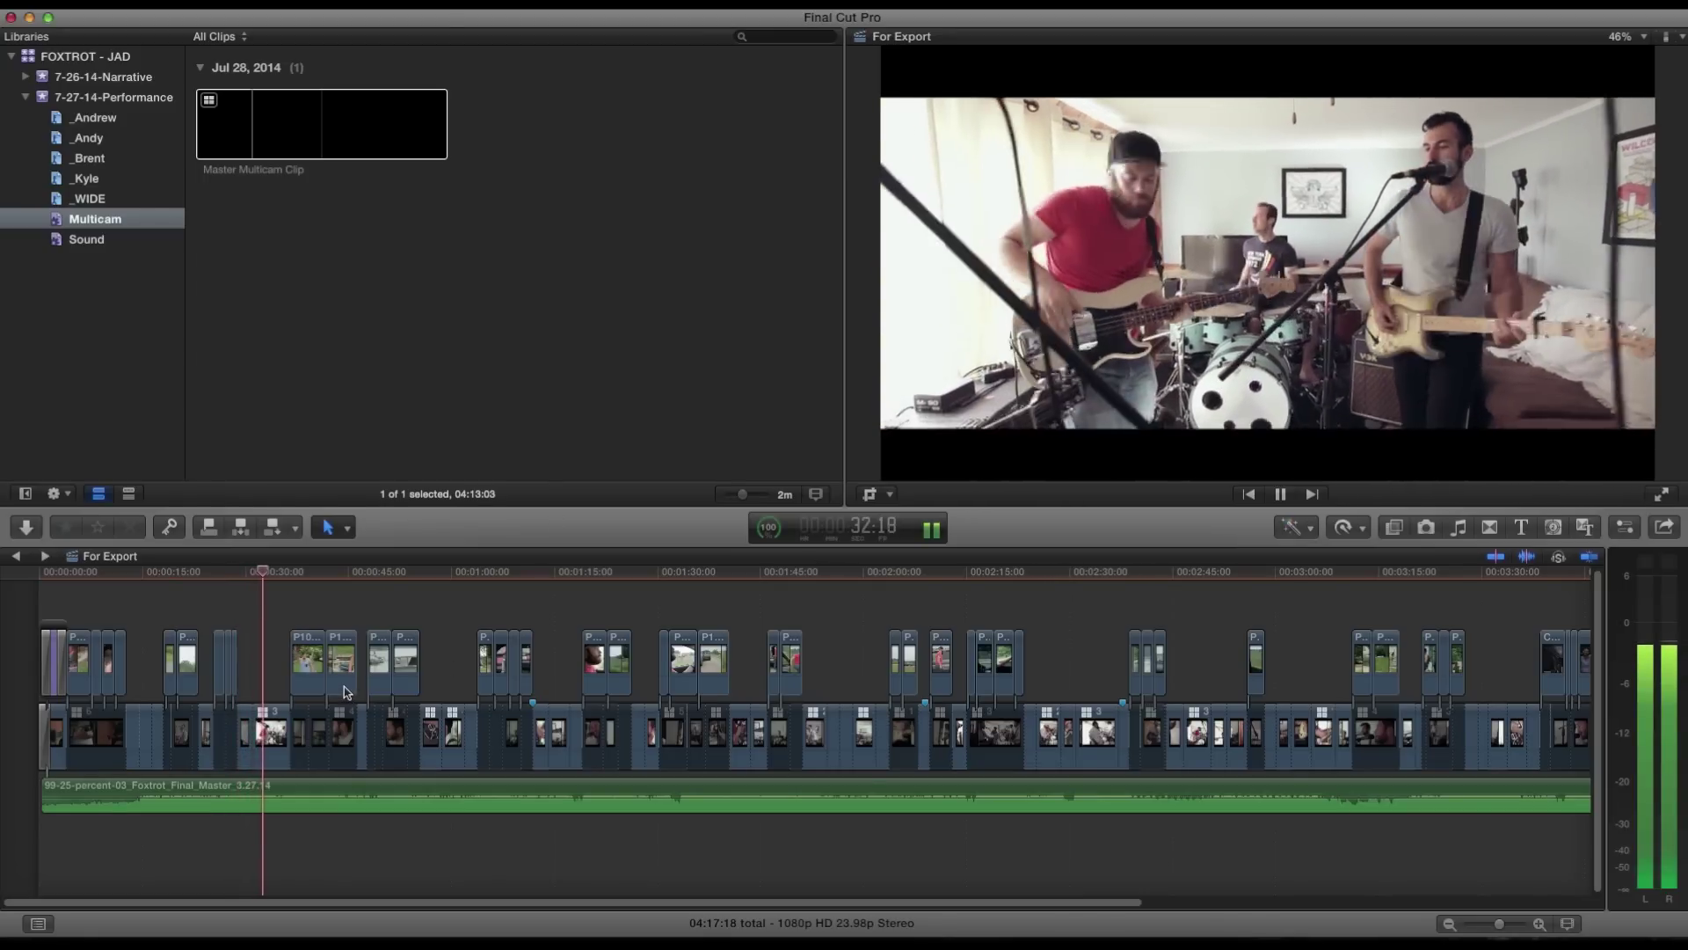
{"action": "key", "text": "space"}
Review the guitar close-up at 14:14 and the full-band shot ending at 36:14 in the For Export timeline.
{"action": "left_click", "coordinate": [144, 631]}
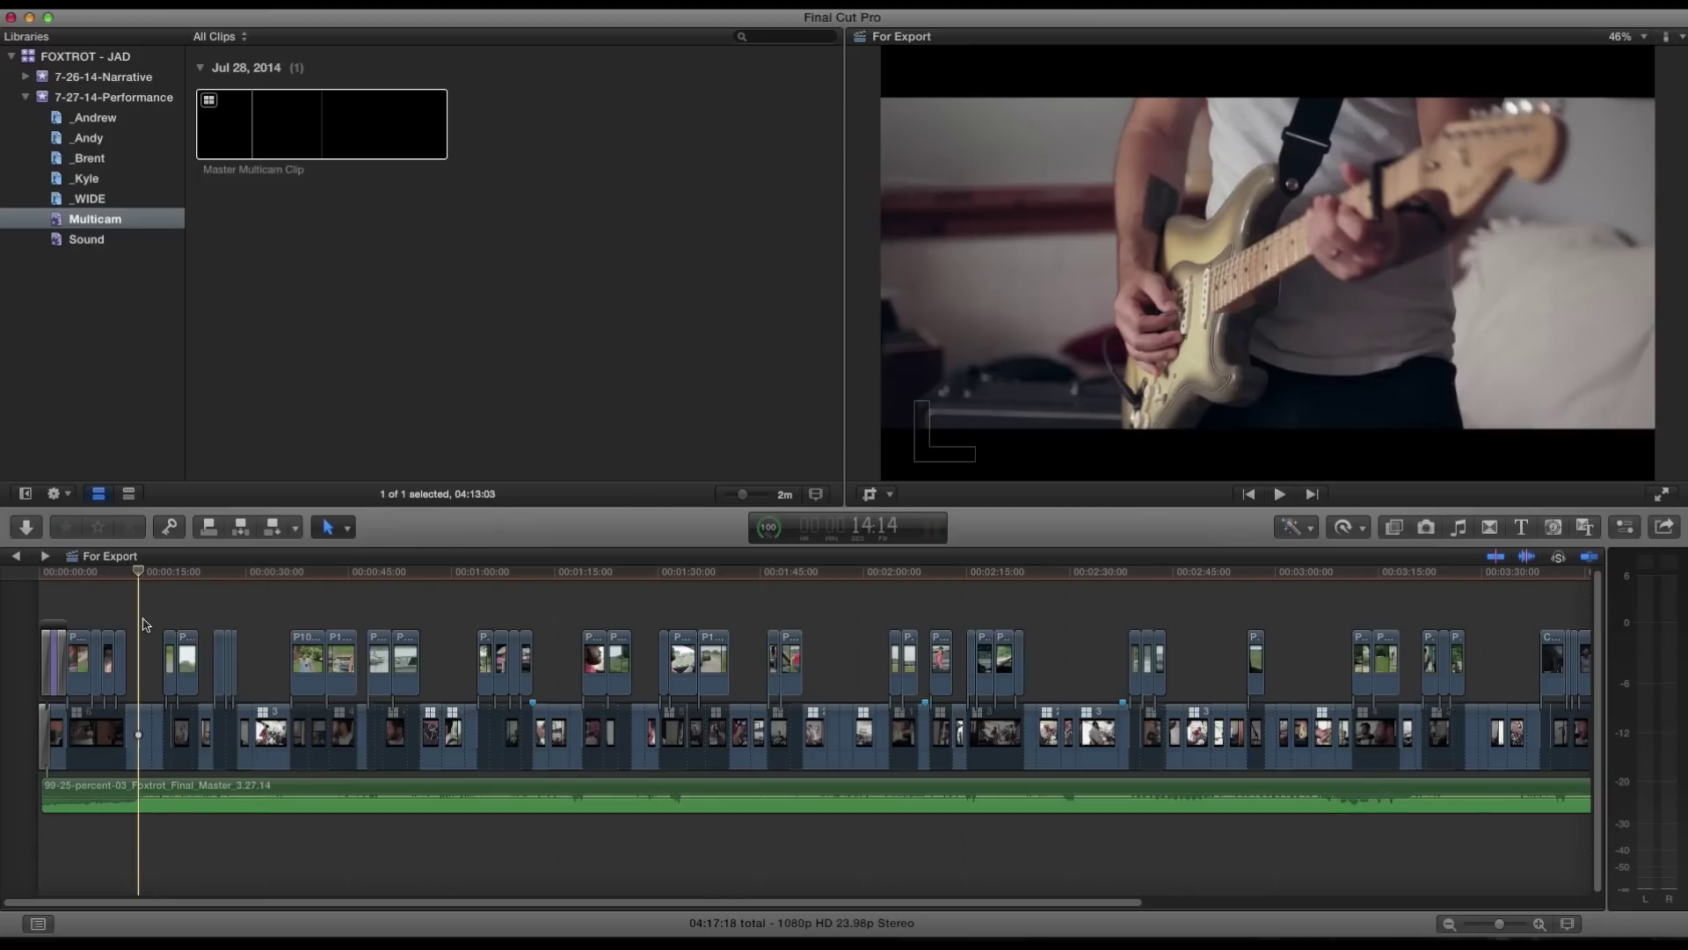
{"action": "key", "text": "space"}
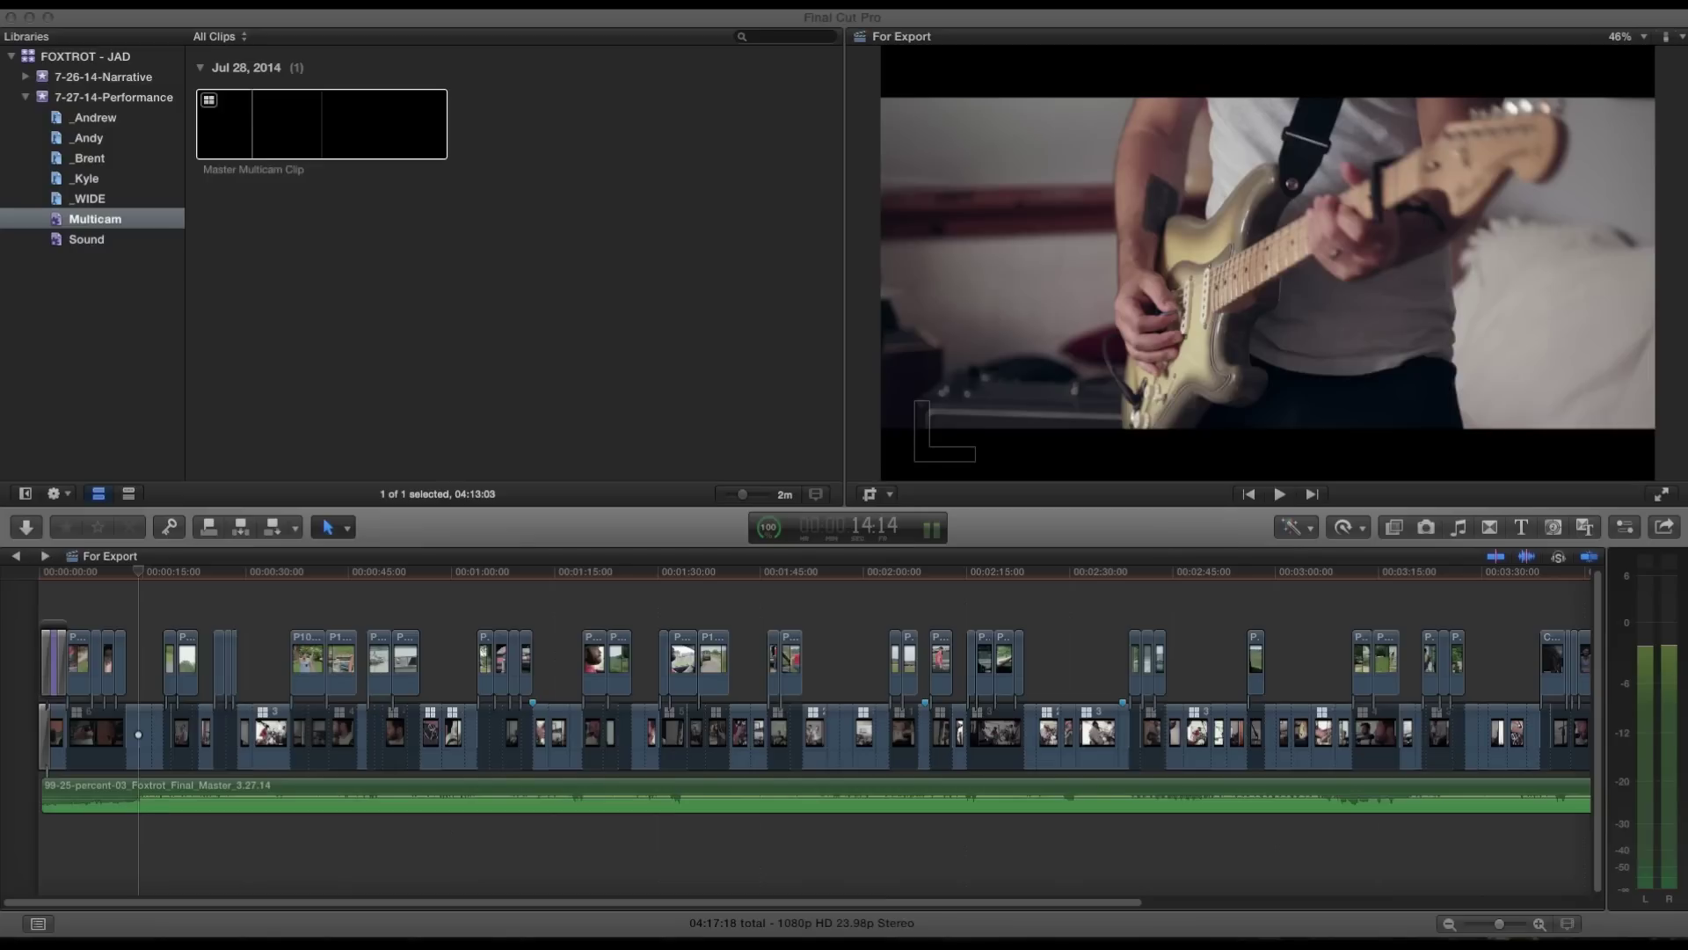
{"action": "left_click", "coordinate": [262, 627]}
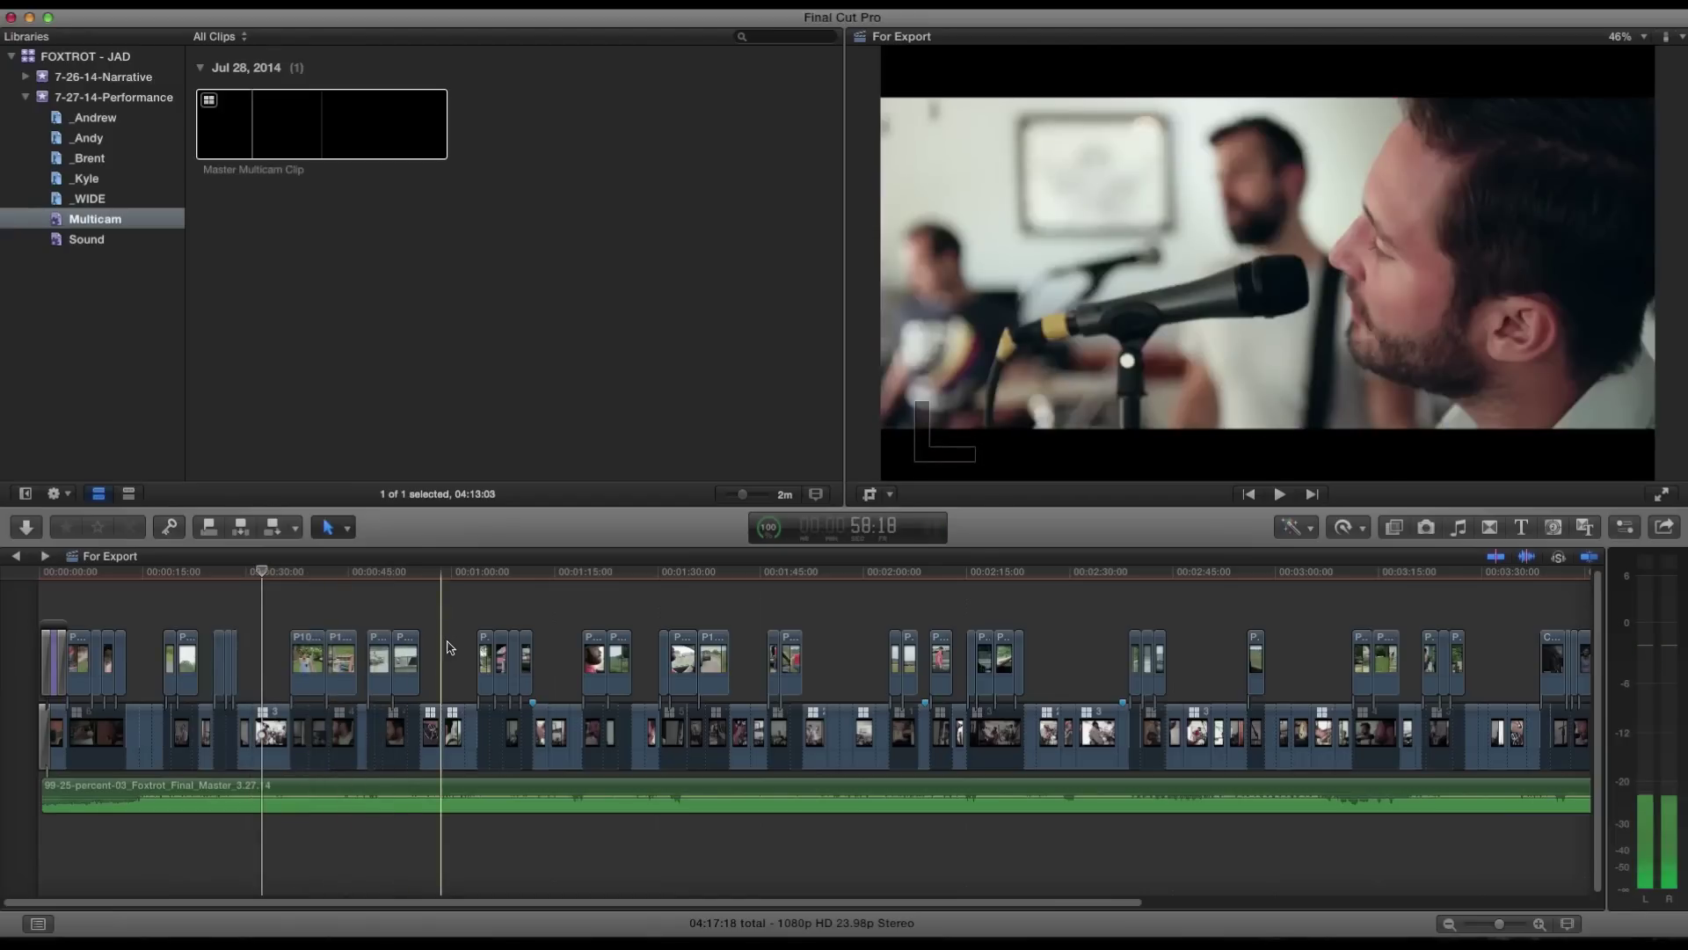
{"action": "left_click_drag", "start_coordinate": [264, 647], "coordinate": [283, 647]}
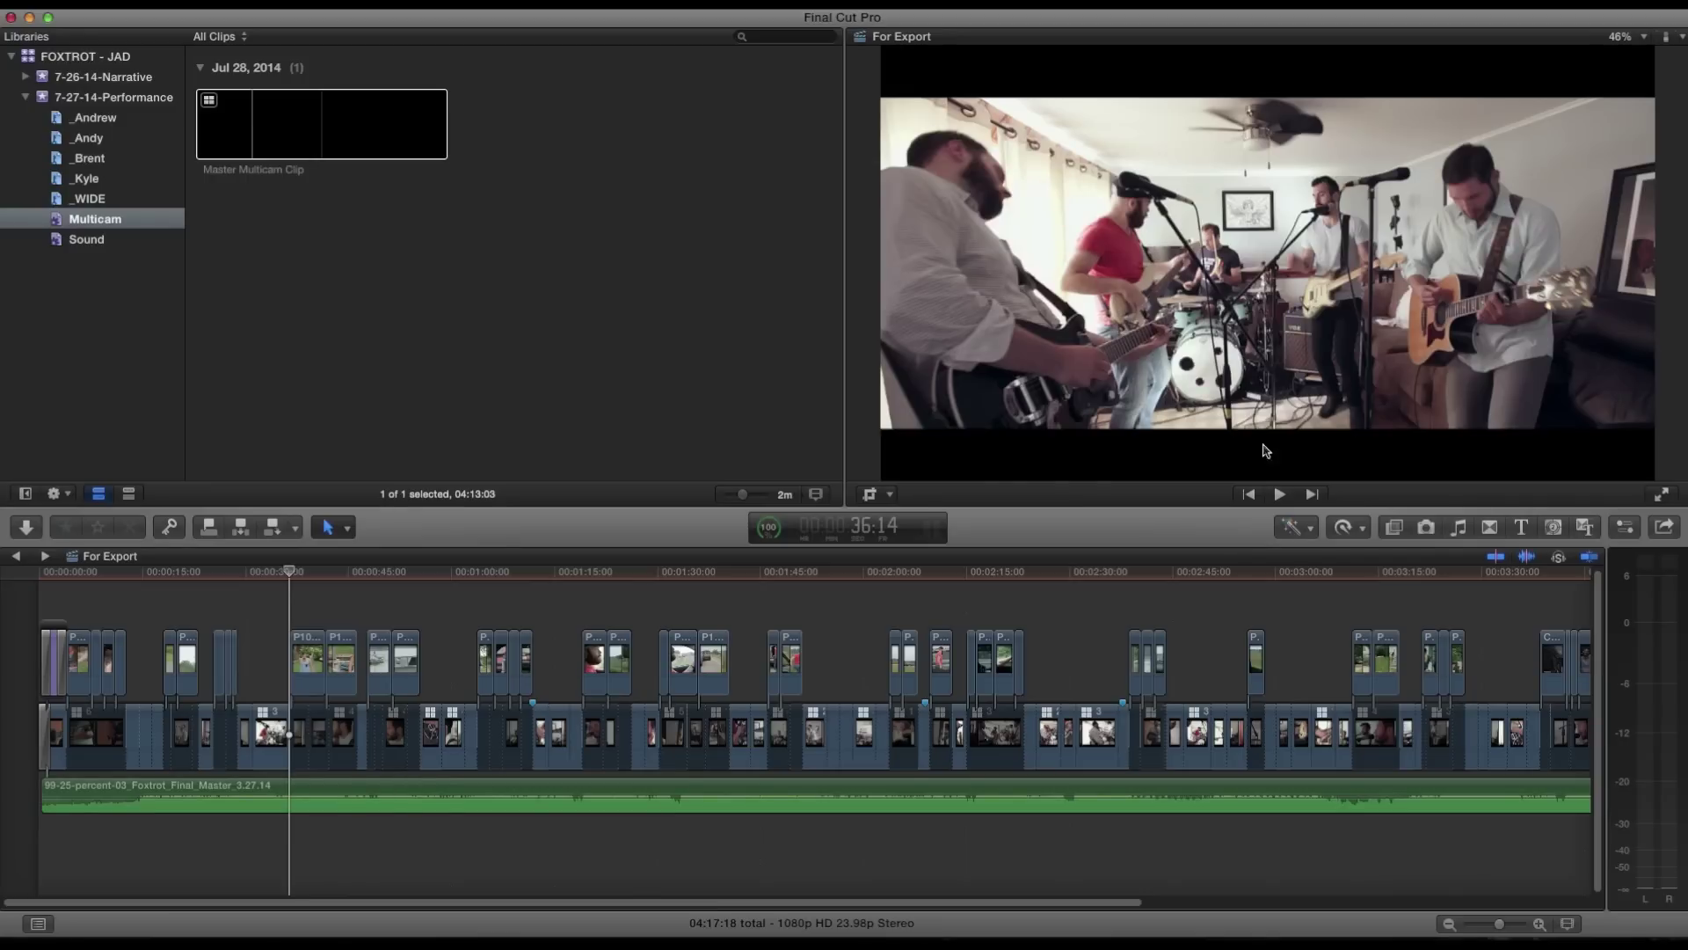
Compare the lighting in the performance shots at 2:50:18, 2:28:20 and 2:53:02.
{"action": "left_click", "coordinate": [1209, 623]}
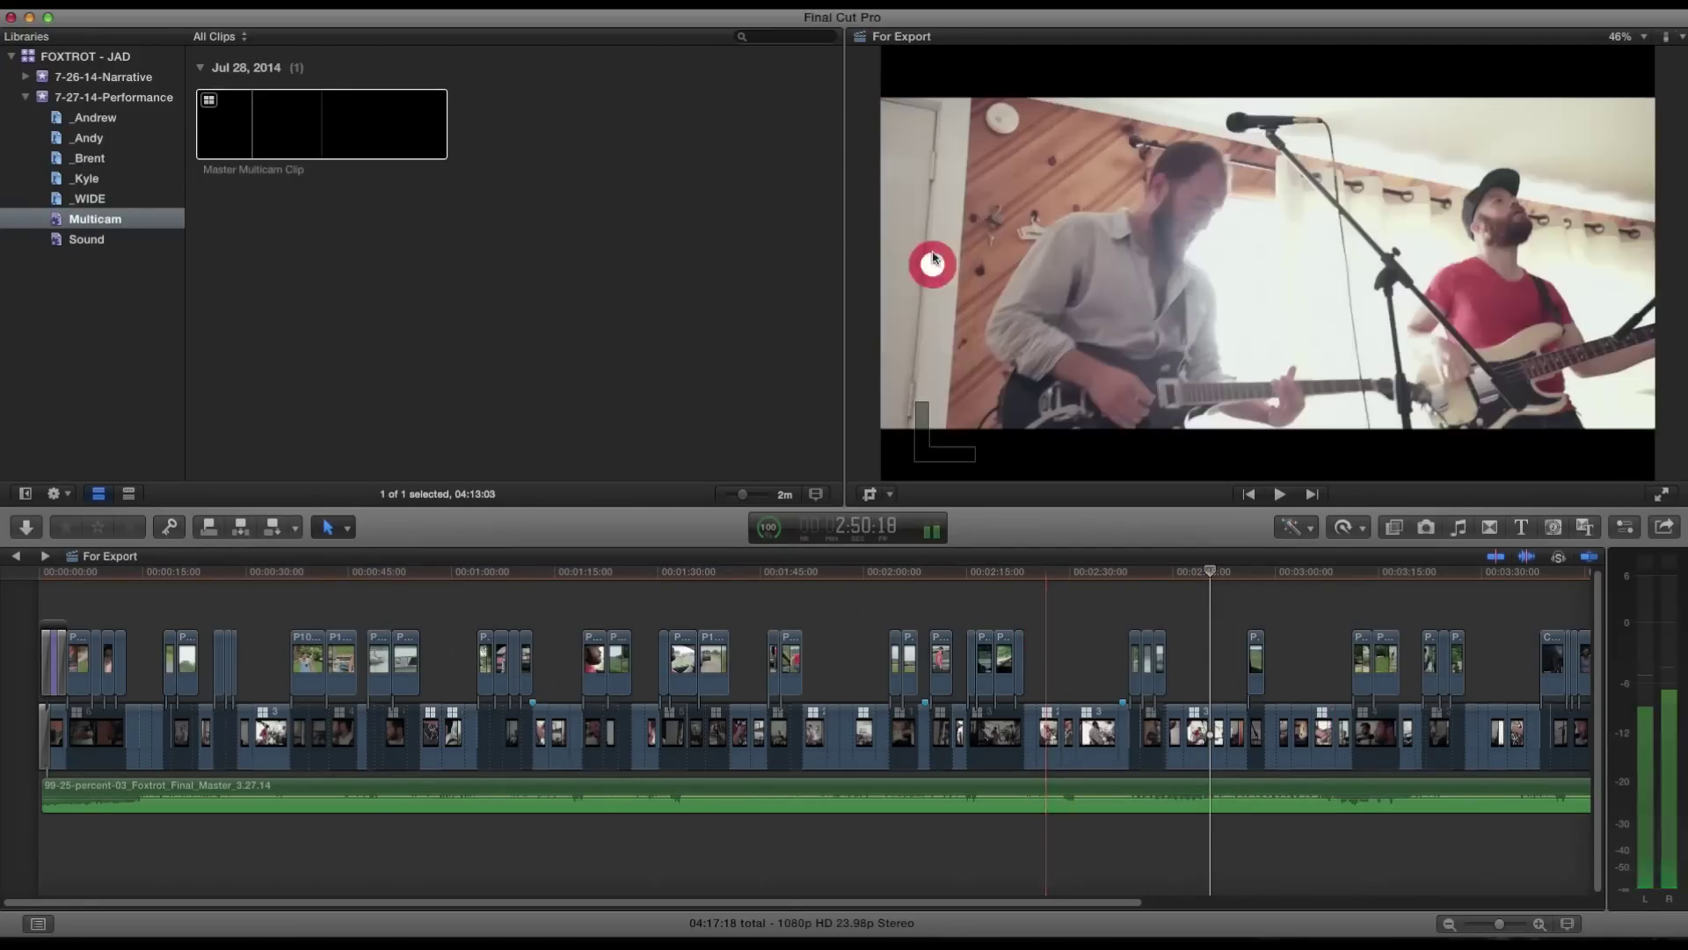
{"action": "left_click", "coordinate": [1056, 647]}
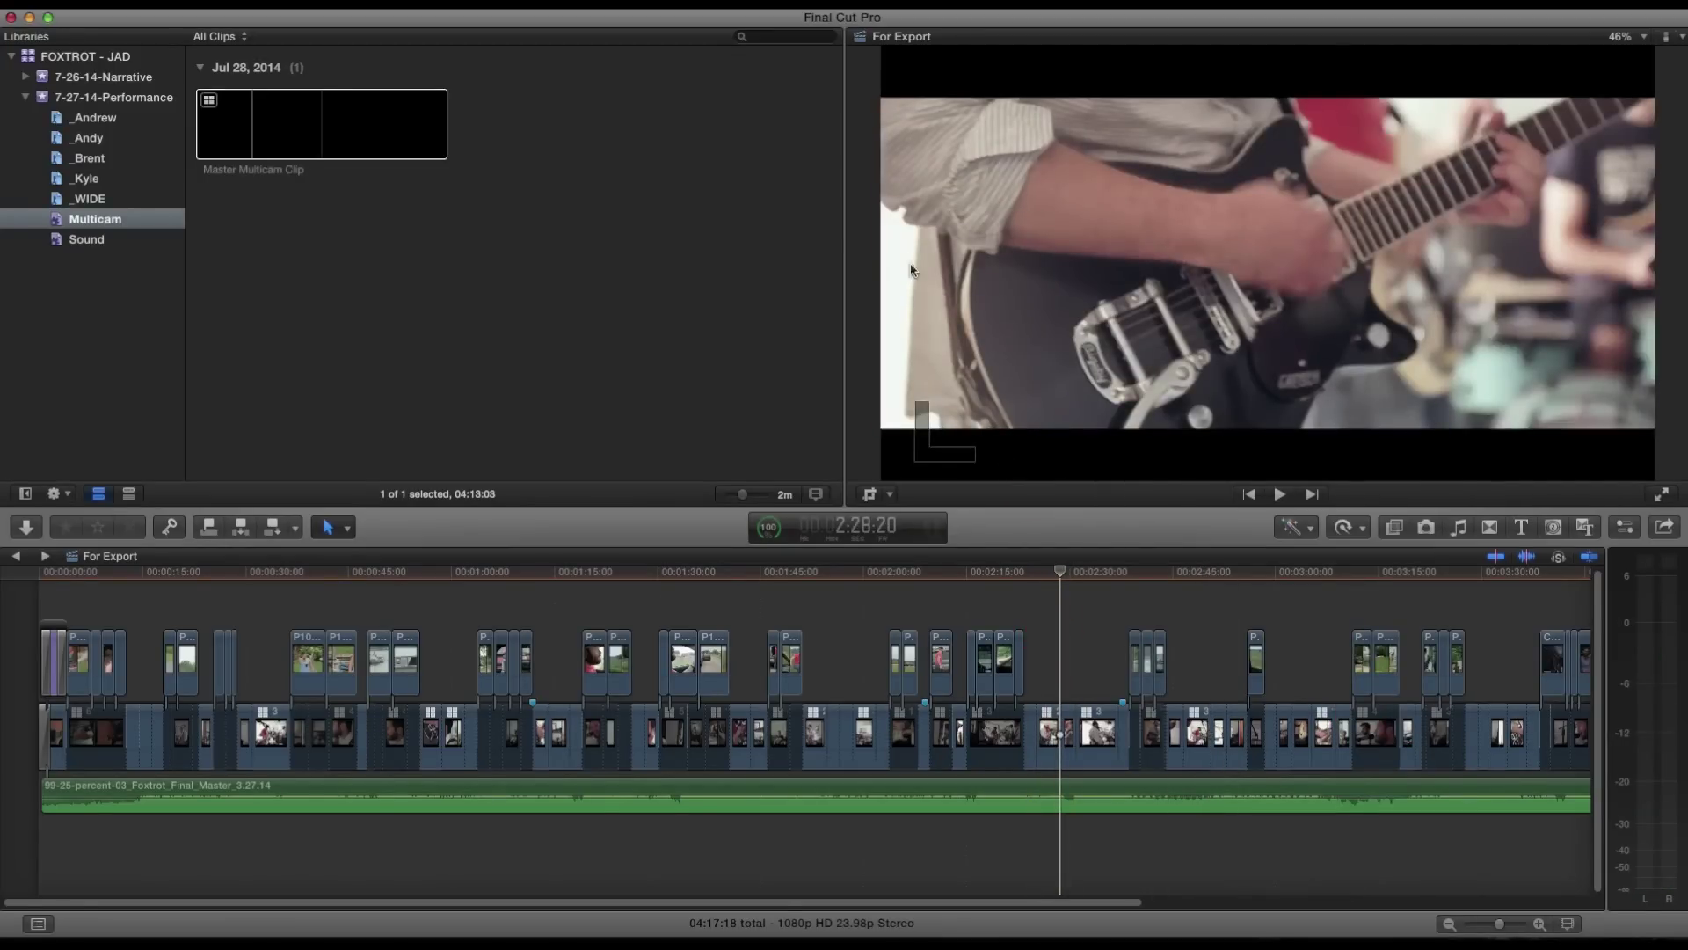
{"action": "key", "text": "space"}
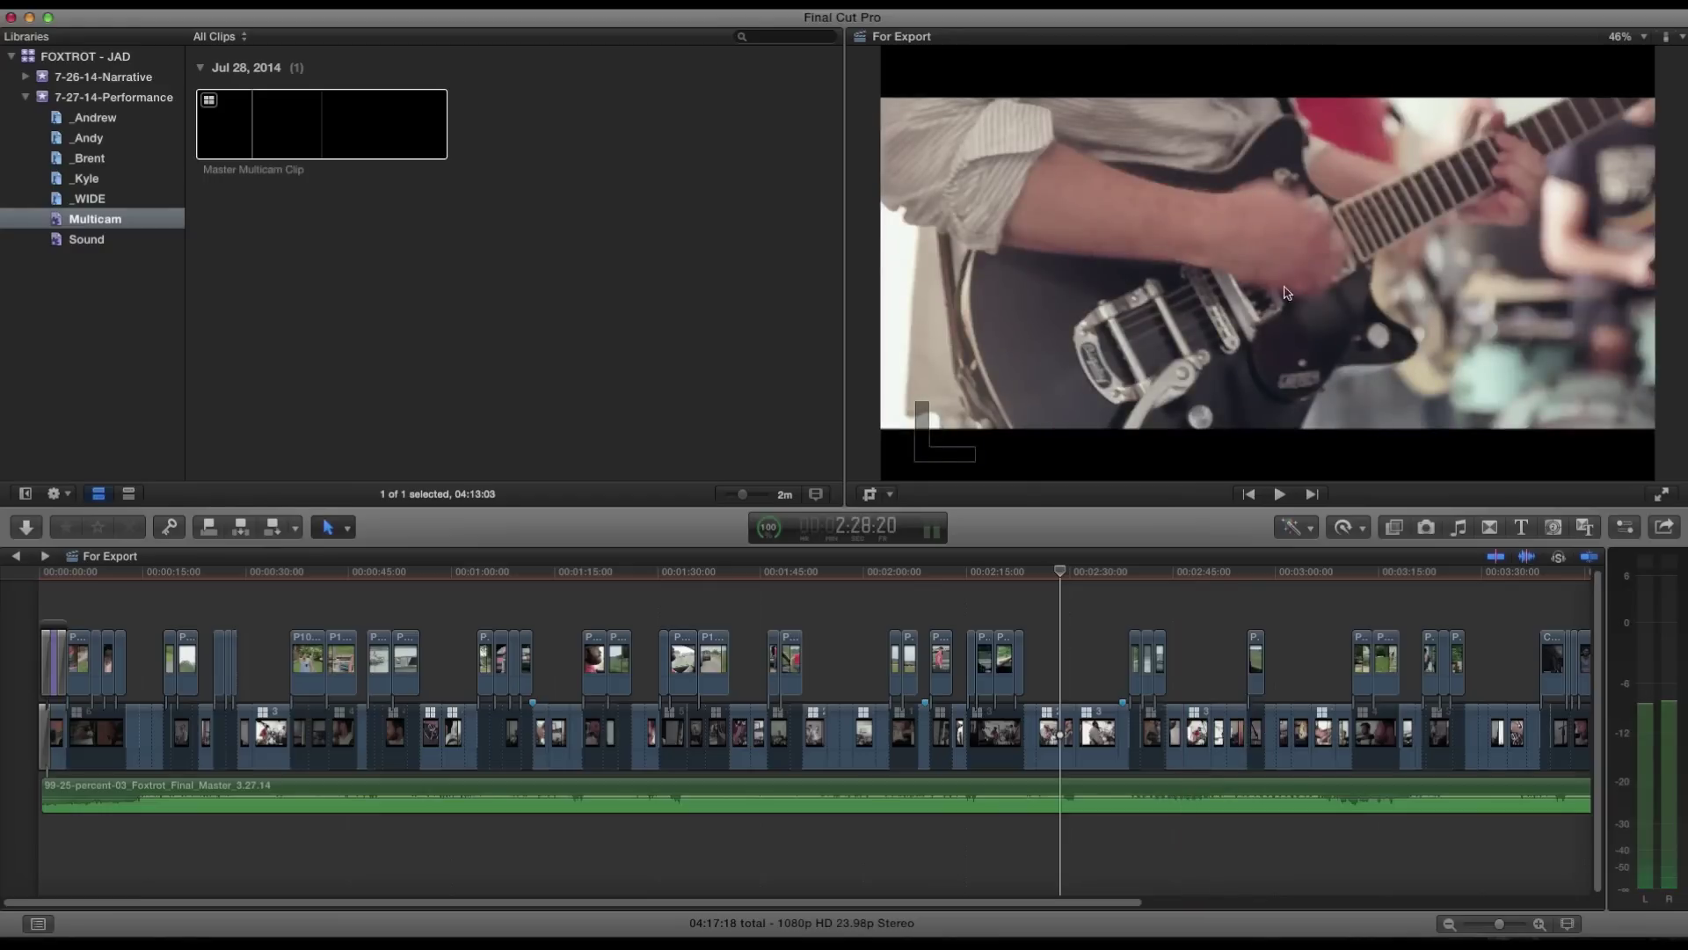
{"action": "left_click", "coordinate": [1228, 670]}
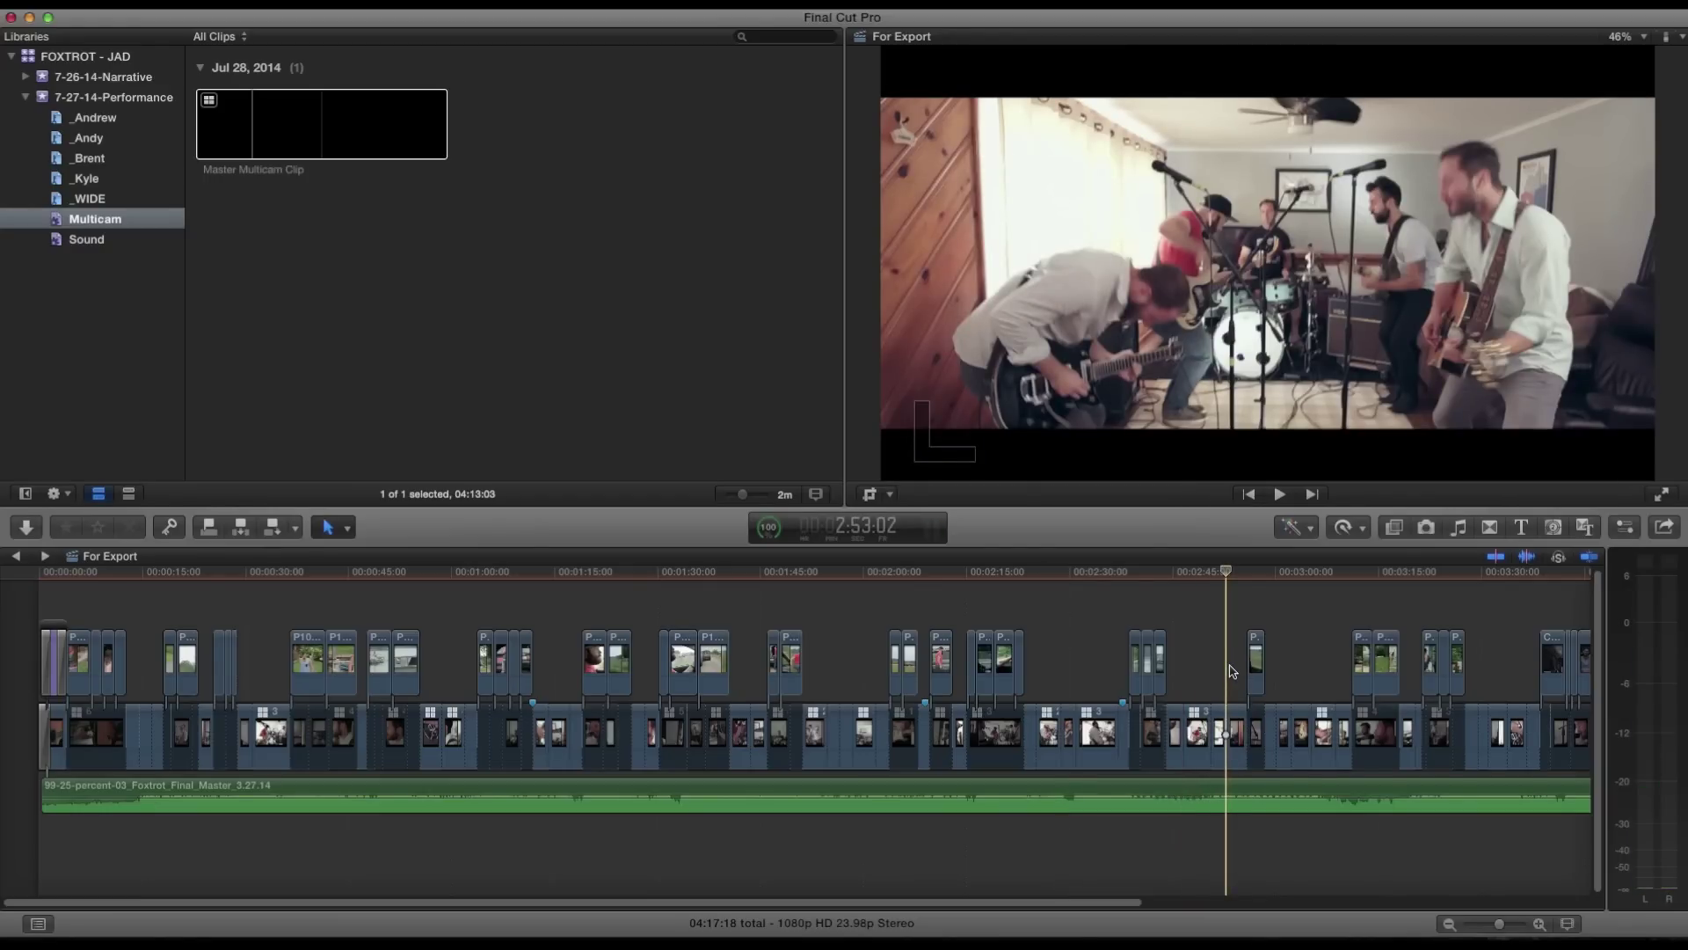
Place the playhead on the empty-room shot at 4:09:20 and check the ALZO 3000 light's Amazon page in Safari.
{"action": "scroll", "coordinate": [1231, 671], "scroll_direction": "right", "scroll_amount": 10}
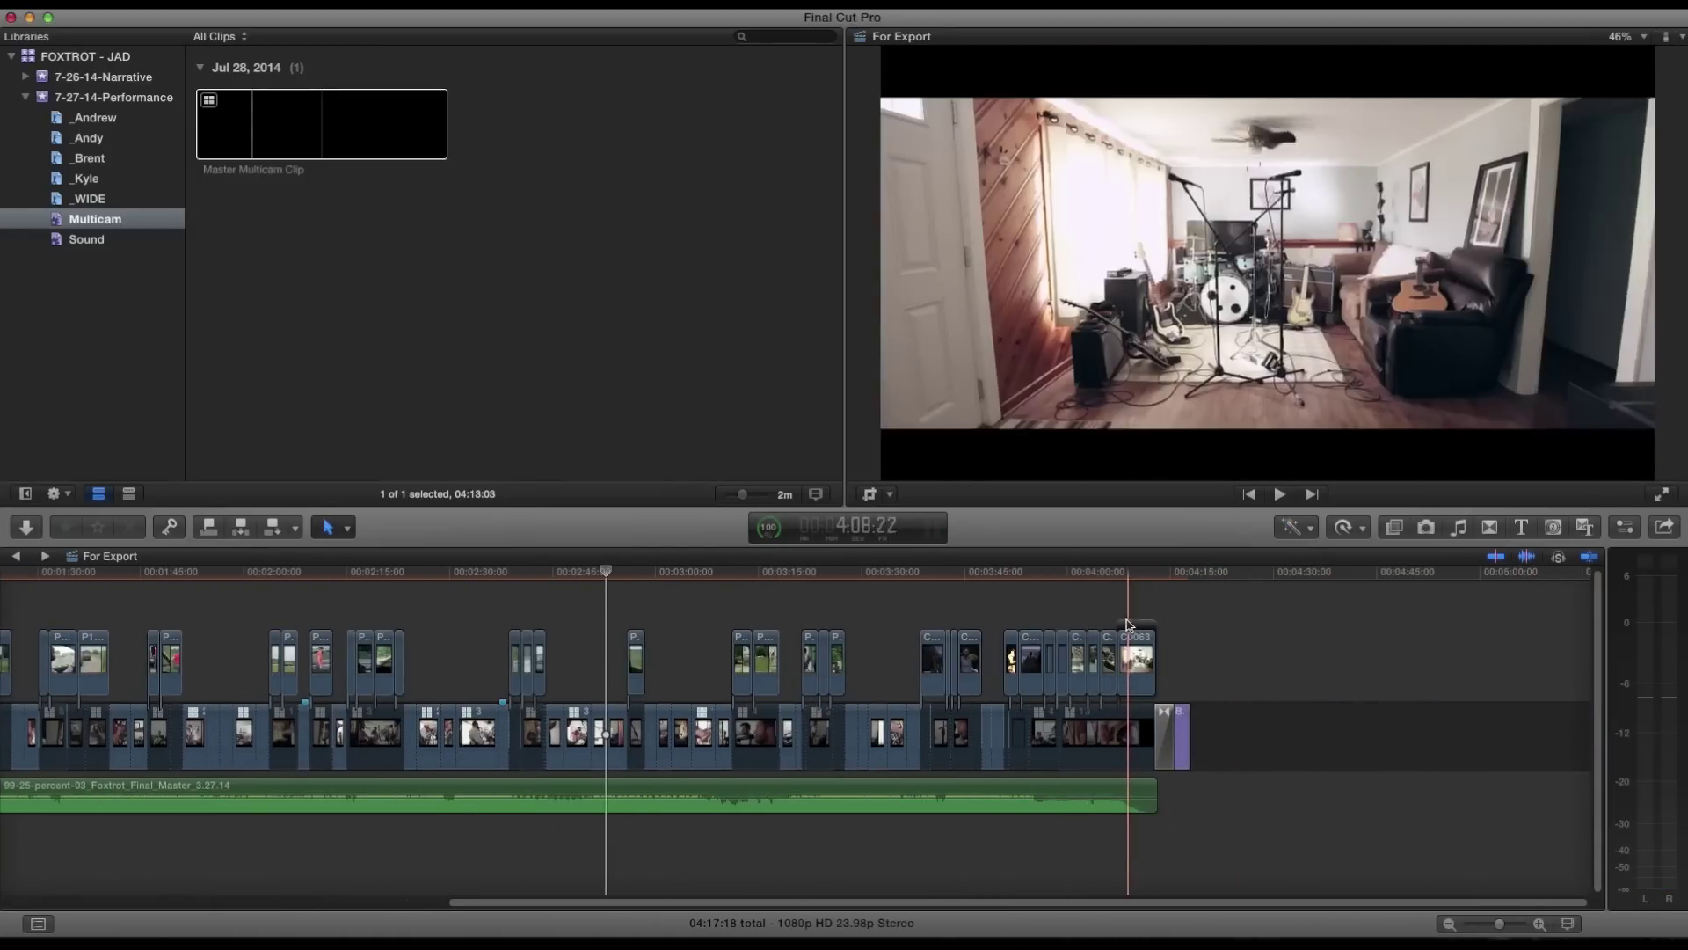
{"action": "left_click", "coordinate": [1132, 626]}
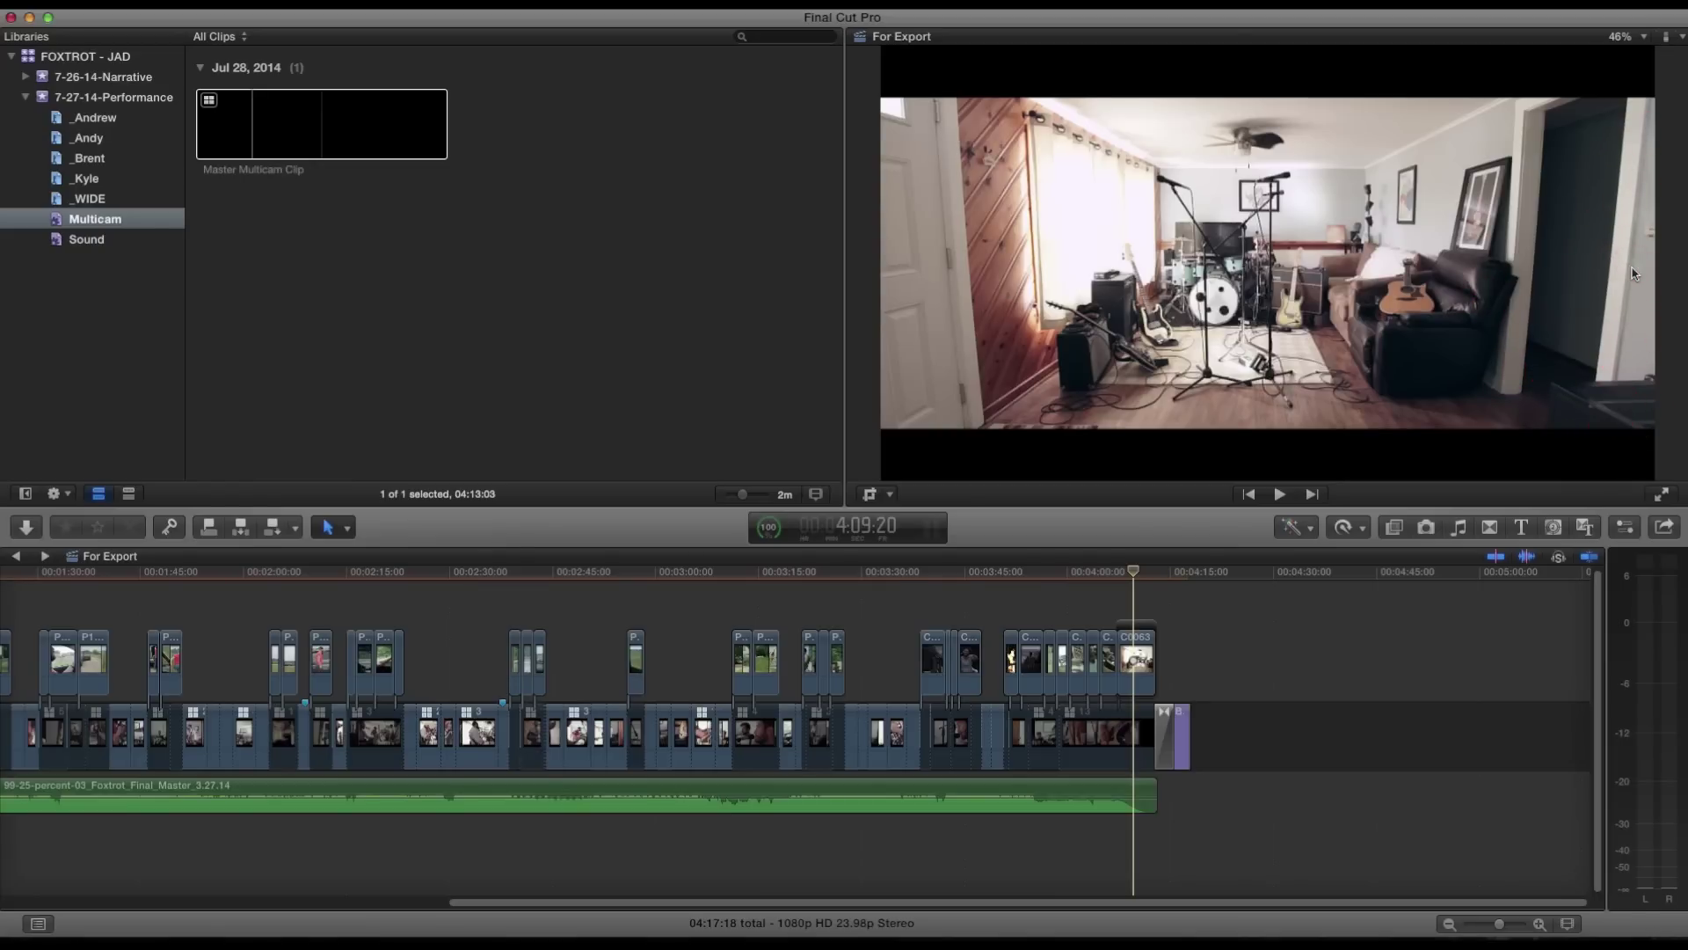
{"action": "key", "text": "super+Tab"}
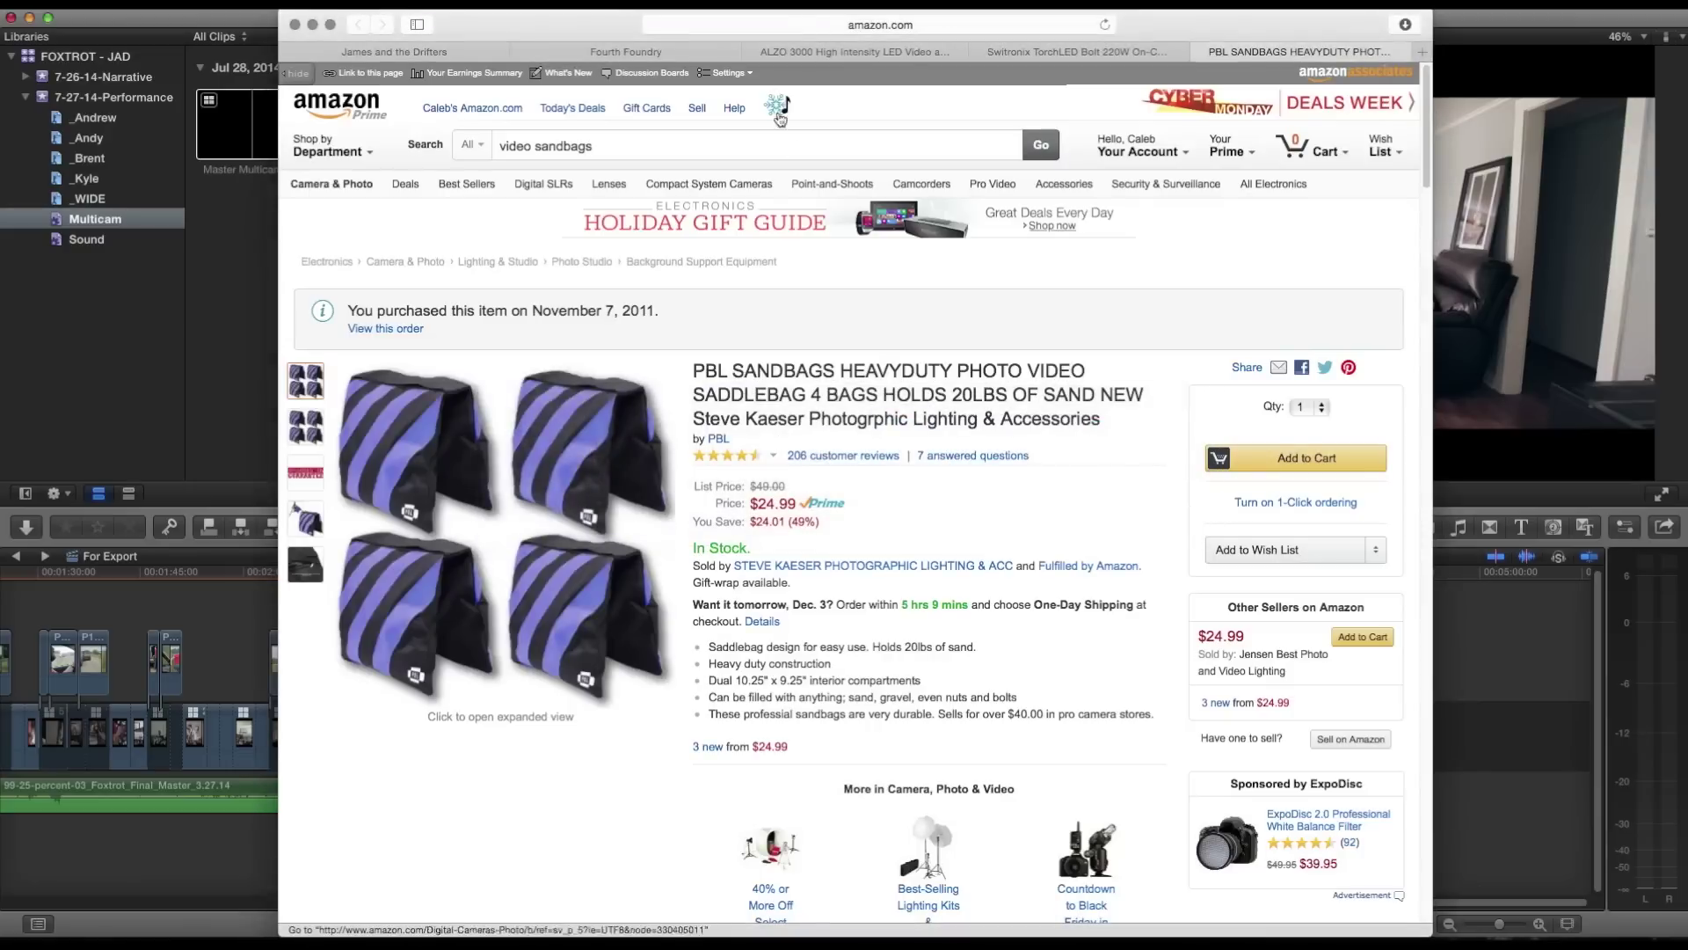
{"action": "left_click", "coordinate": [879, 52]}
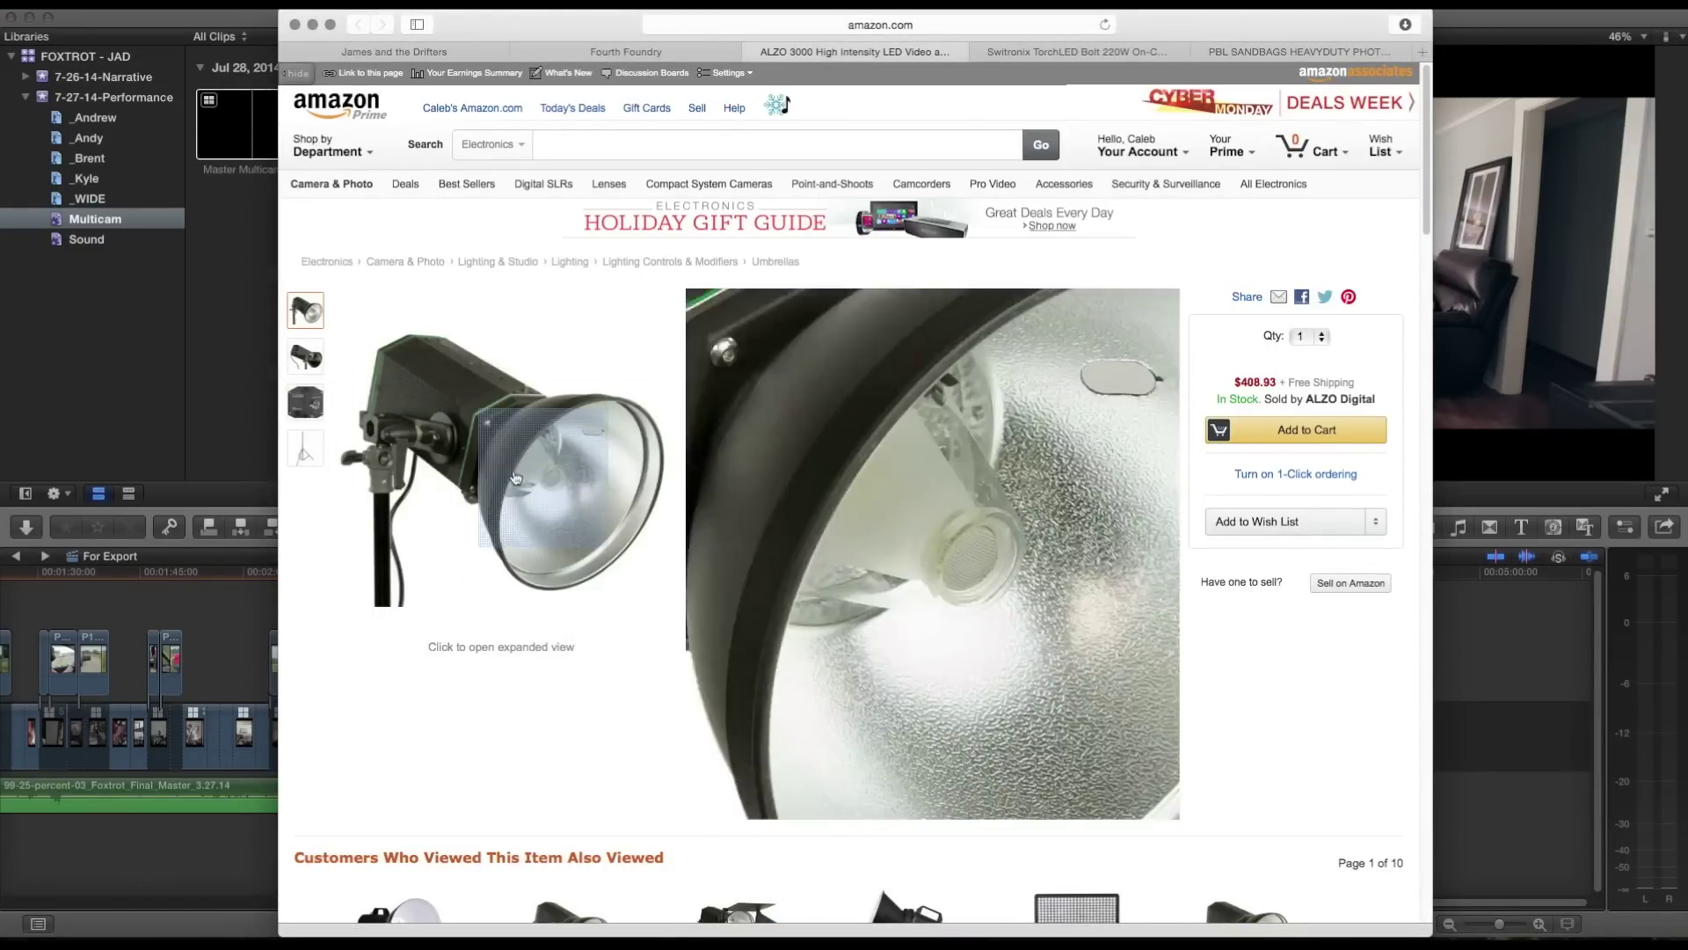
{"action": "key", "text": "super+Tab"}
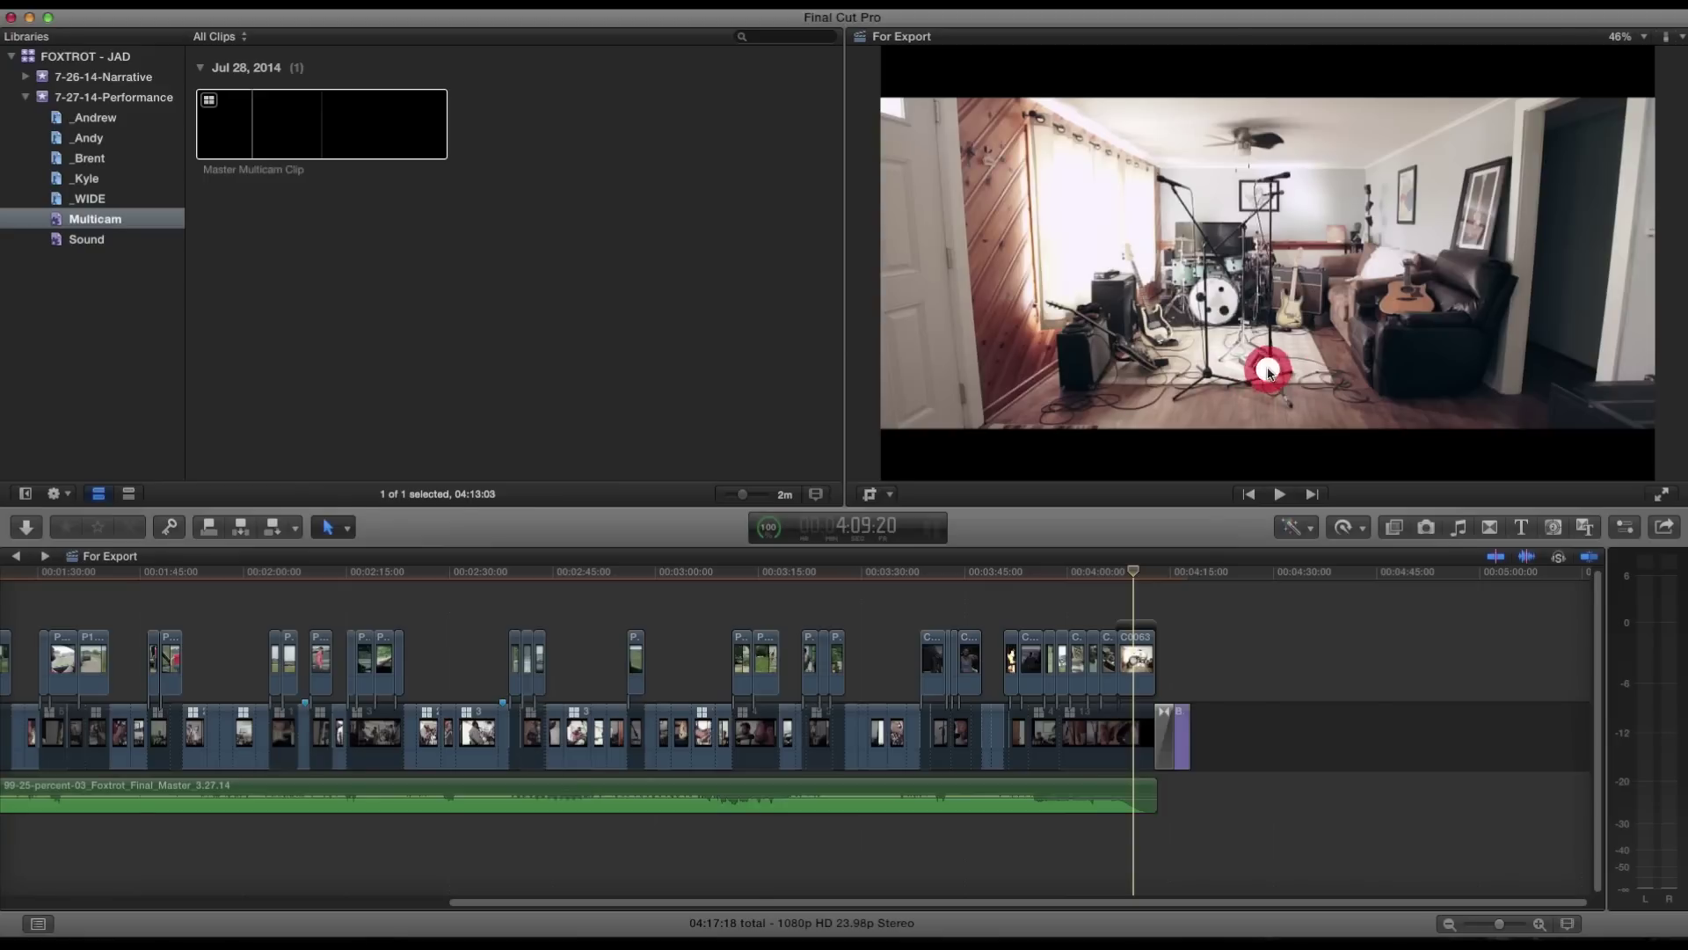
Examine the Switronix TorchLED Bolt 220W page in Safari and return to the empty-room shot in Final Cut Pro.
{"action": "key", "text": "super+Tab"}
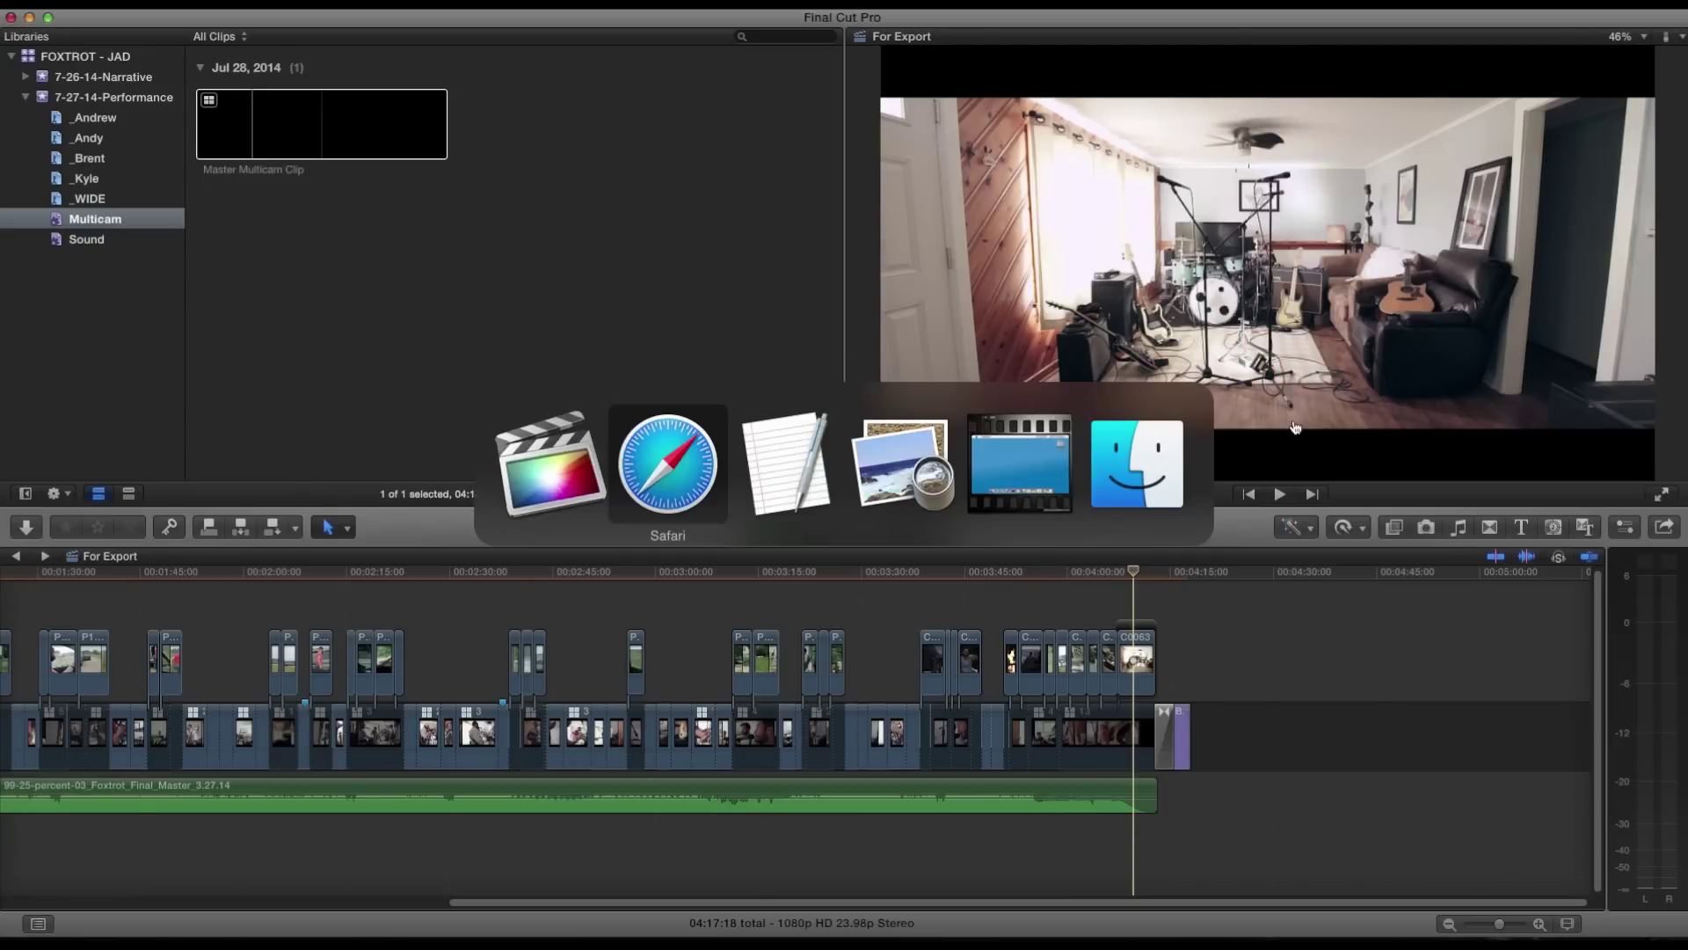
{"action": "key", "text": "ctrl+Tab"}
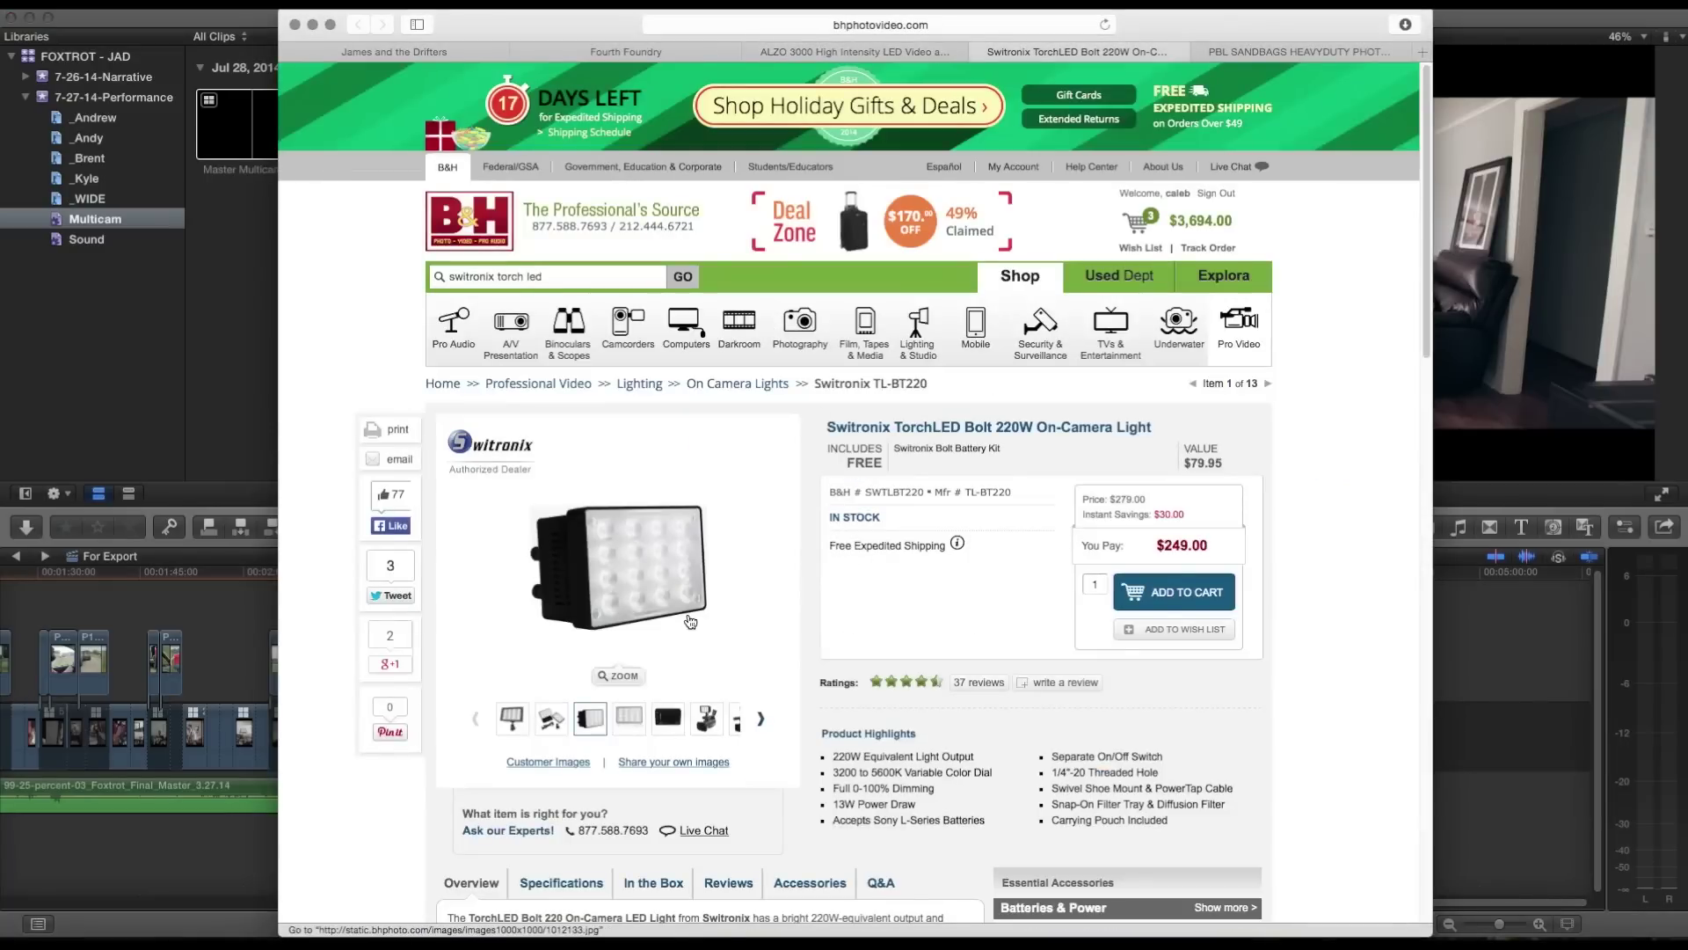
{"action": "scroll", "coordinate": [1084, 456], "scroll_direction": "down", "scroll_amount": 5}
{"action": "scroll", "coordinate": [1084, 456], "scroll_direction": "up", "scroll_amount": 5}
{"action": "key", "text": "super+Tab"}
{"action": "mouse_move", "coordinate": [1273, 358]}
{"action": "left_mouse_down"}
{"action": "mouse_move", "coordinate": [1269, 376]}
{"action": "mouse_move", "coordinate": [1266, 313]}
{"action": "mouse_move", "coordinate": [1374, 248]}
{"action": "left_mouse_up"}
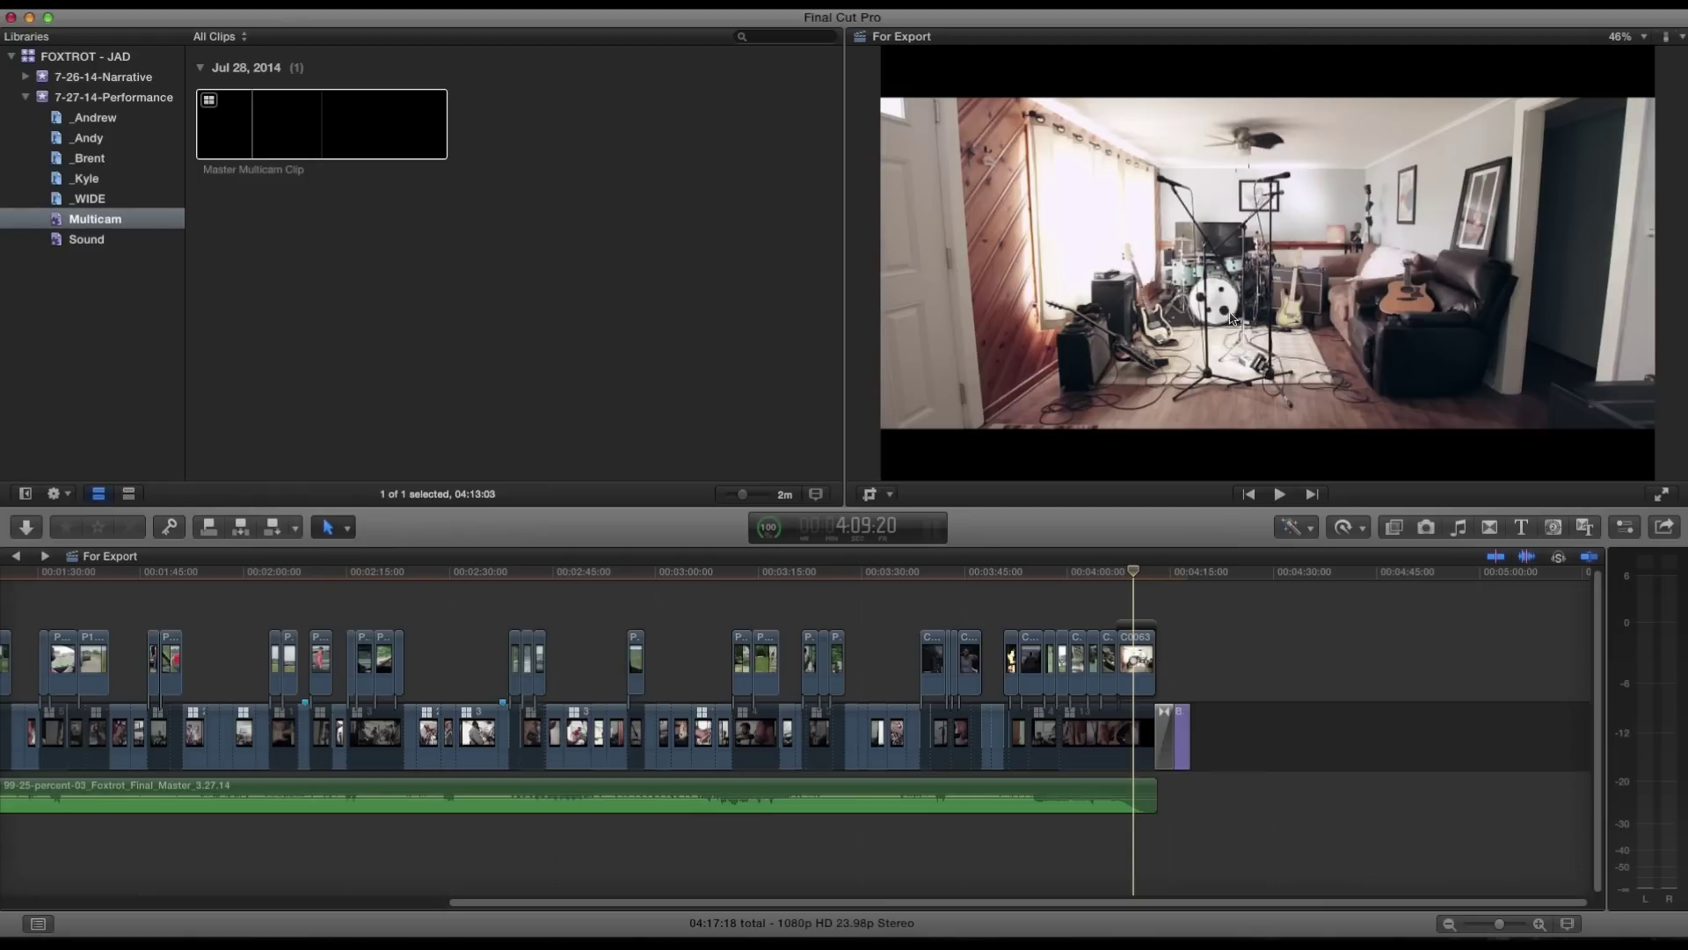
{"action": "left_click", "coordinate": [1125, 230]}
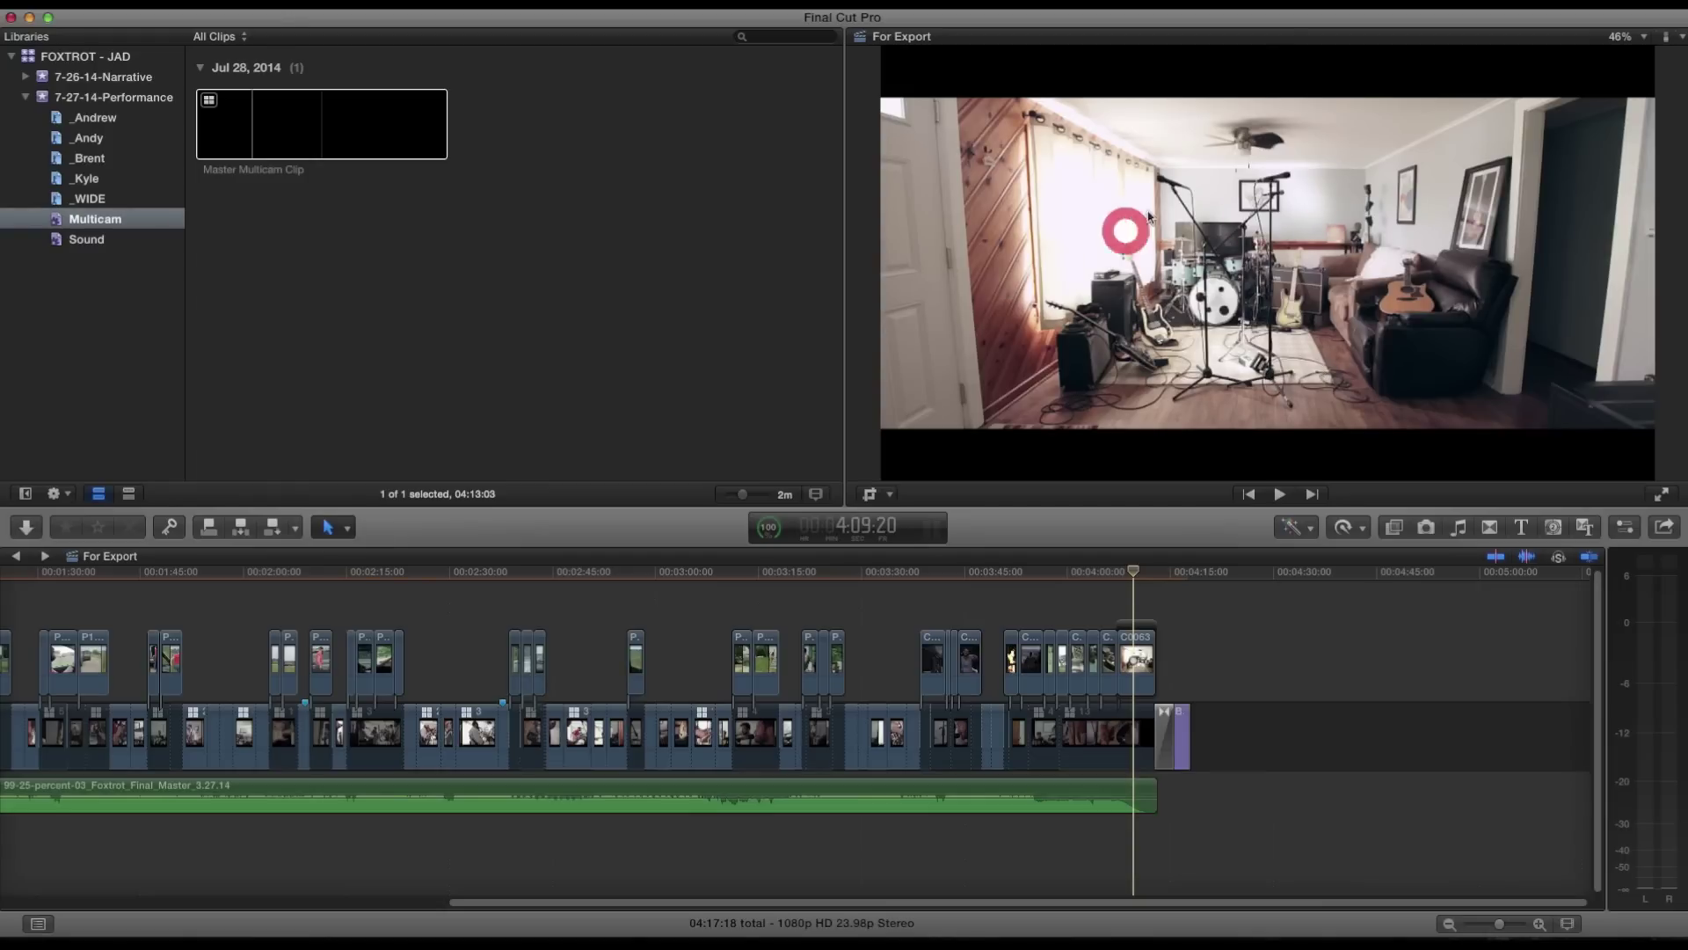
Play the ending of the For Export timeline from the lakeside dusk shot at 3:52:23 through the microphone and guitar close-ups.
{"action": "mouse_move", "coordinate": [1149, 216]}
{"action": "left_mouse_down"}
{"action": "mouse_move", "coordinate": [1209, 217]}
{"action": "mouse_move", "coordinate": [1269, 301]}
{"action": "mouse_move", "coordinate": [1218, 297]}
{"action": "mouse_move", "coordinate": [1208, 185]}
{"action": "mouse_move", "coordinate": [1247, 303]}
{"action": "mouse_move", "coordinate": [1308, 382]}
{"action": "mouse_move", "coordinate": [1408, 350]}
{"action": "mouse_move", "coordinate": [1462, 250]}
{"action": "mouse_move", "coordinate": [963, 251]}
{"action": "mouse_move", "coordinate": [1046, 148]}
{"action": "mouse_move", "coordinate": [1083, 148]}
{"action": "mouse_move", "coordinate": [1098, 242]}
{"action": "mouse_move", "coordinate": [1121, 284]}
{"action": "mouse_move", "coordinate": [1141, 253]}
{"action": "mouse_move", "coordinate": [1147, 294]}
{"action": "mouse_move", "coordinate": [1120, 205]}
{"action": "mouse_move", "coordinate": [1158, 188]}
{"action": "mouse_move", "coordinate": [1073, 228]}
{"action": "mouse_move", "coordinate": [1112, 177]}
{"action": "mouse_move", "coordinate": [1169, 166]}
{"action": "mouse_move", "coordinate": [1337, 394]}
{"action": "left_mouse_up"}
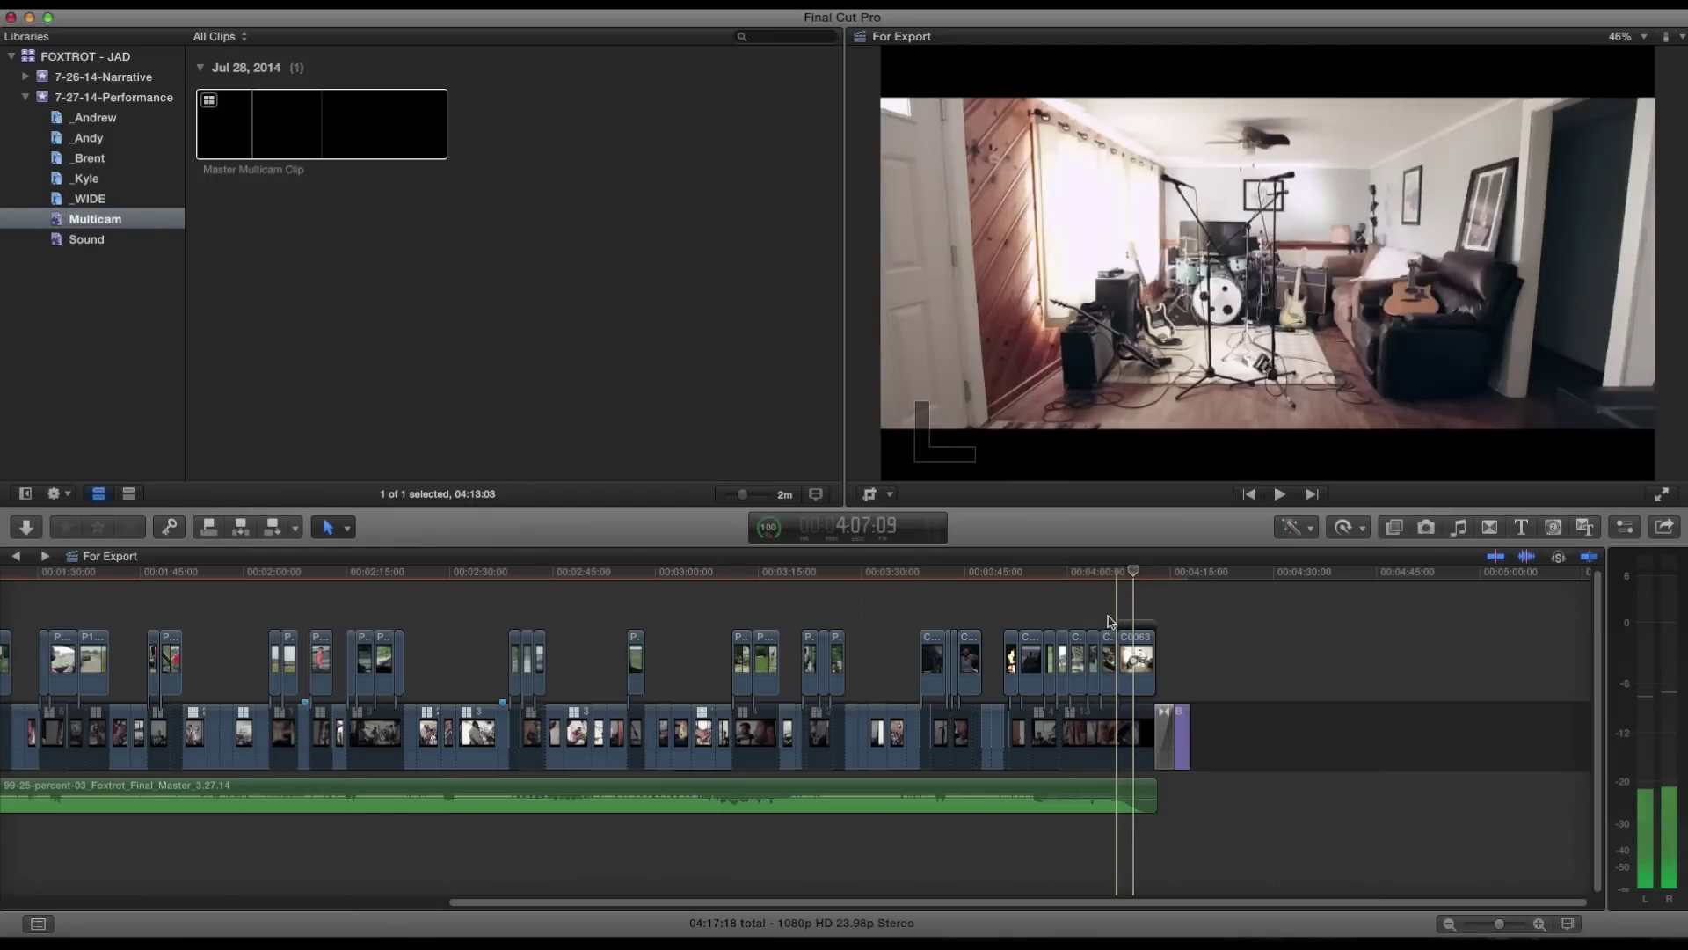
{"action": "left_click", "coordinate": [1018, 603]}
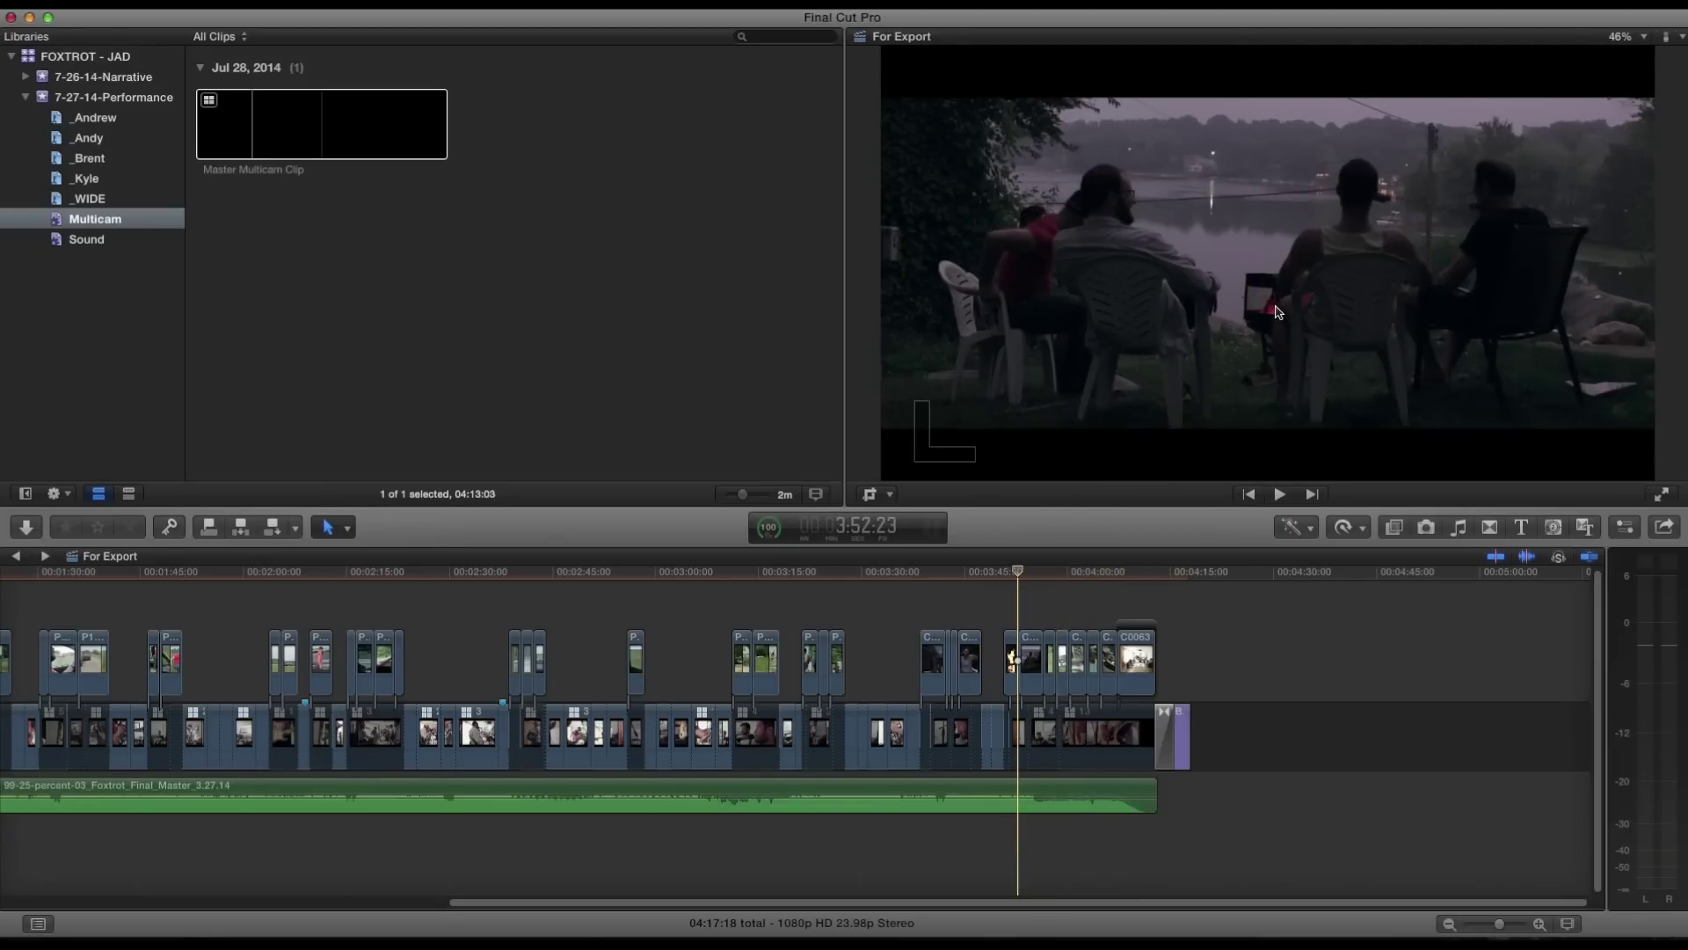
{"action": "key", "text": "space"}
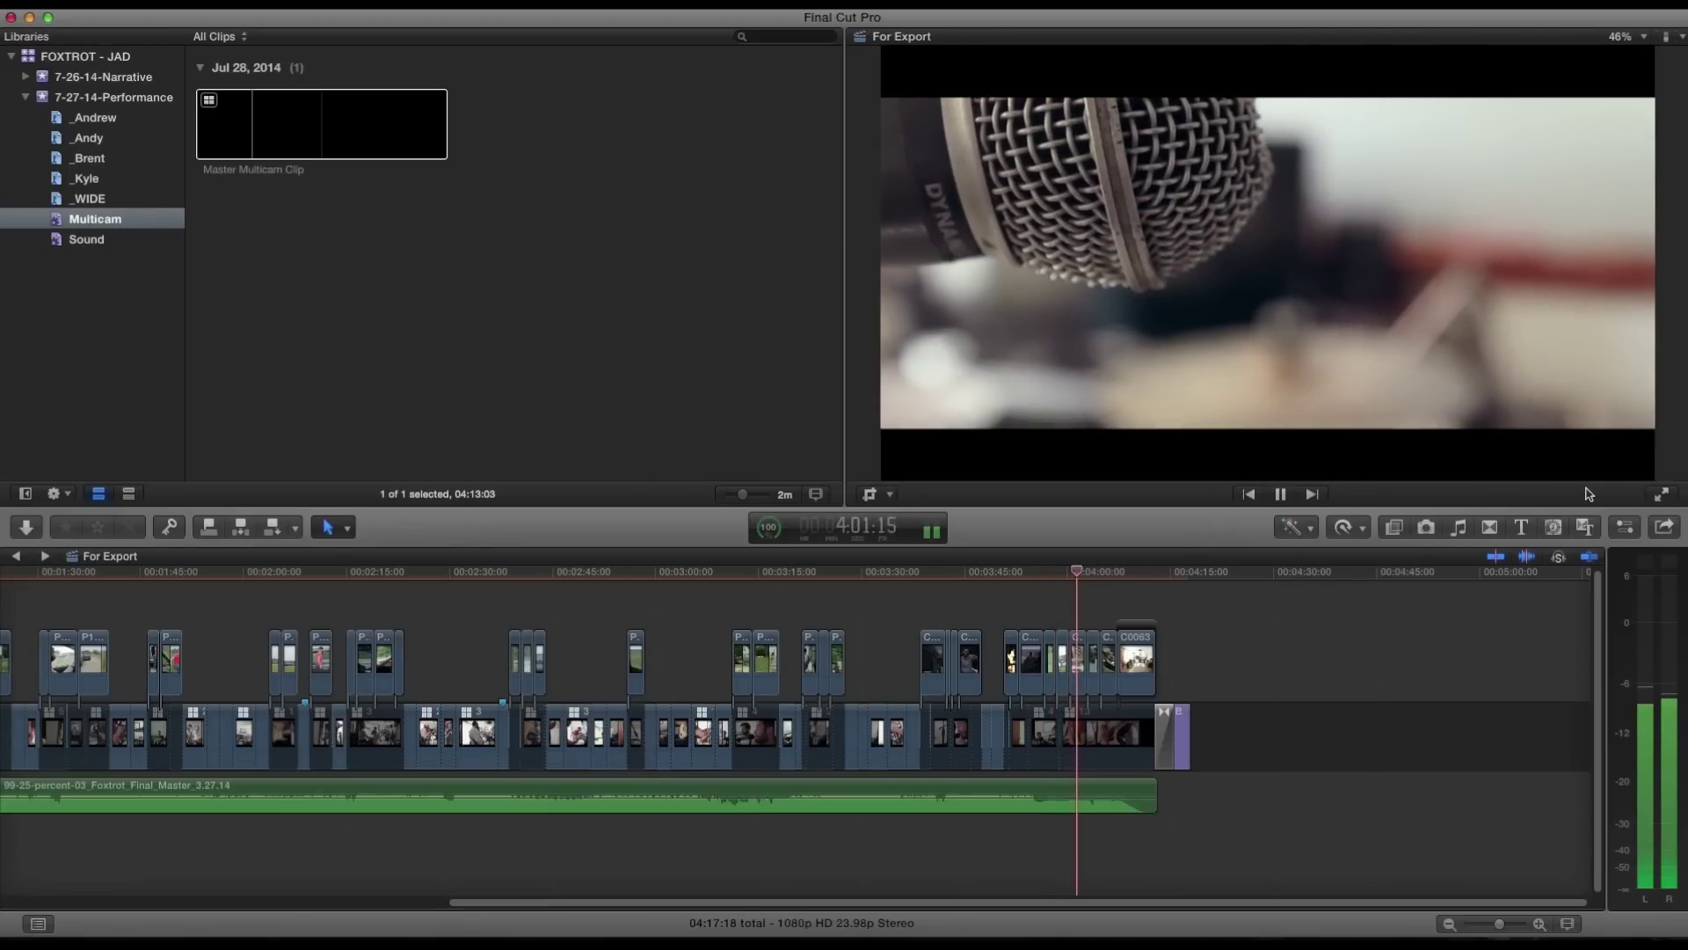
{"action": "left_click", "coordinate": [1068, 626]}
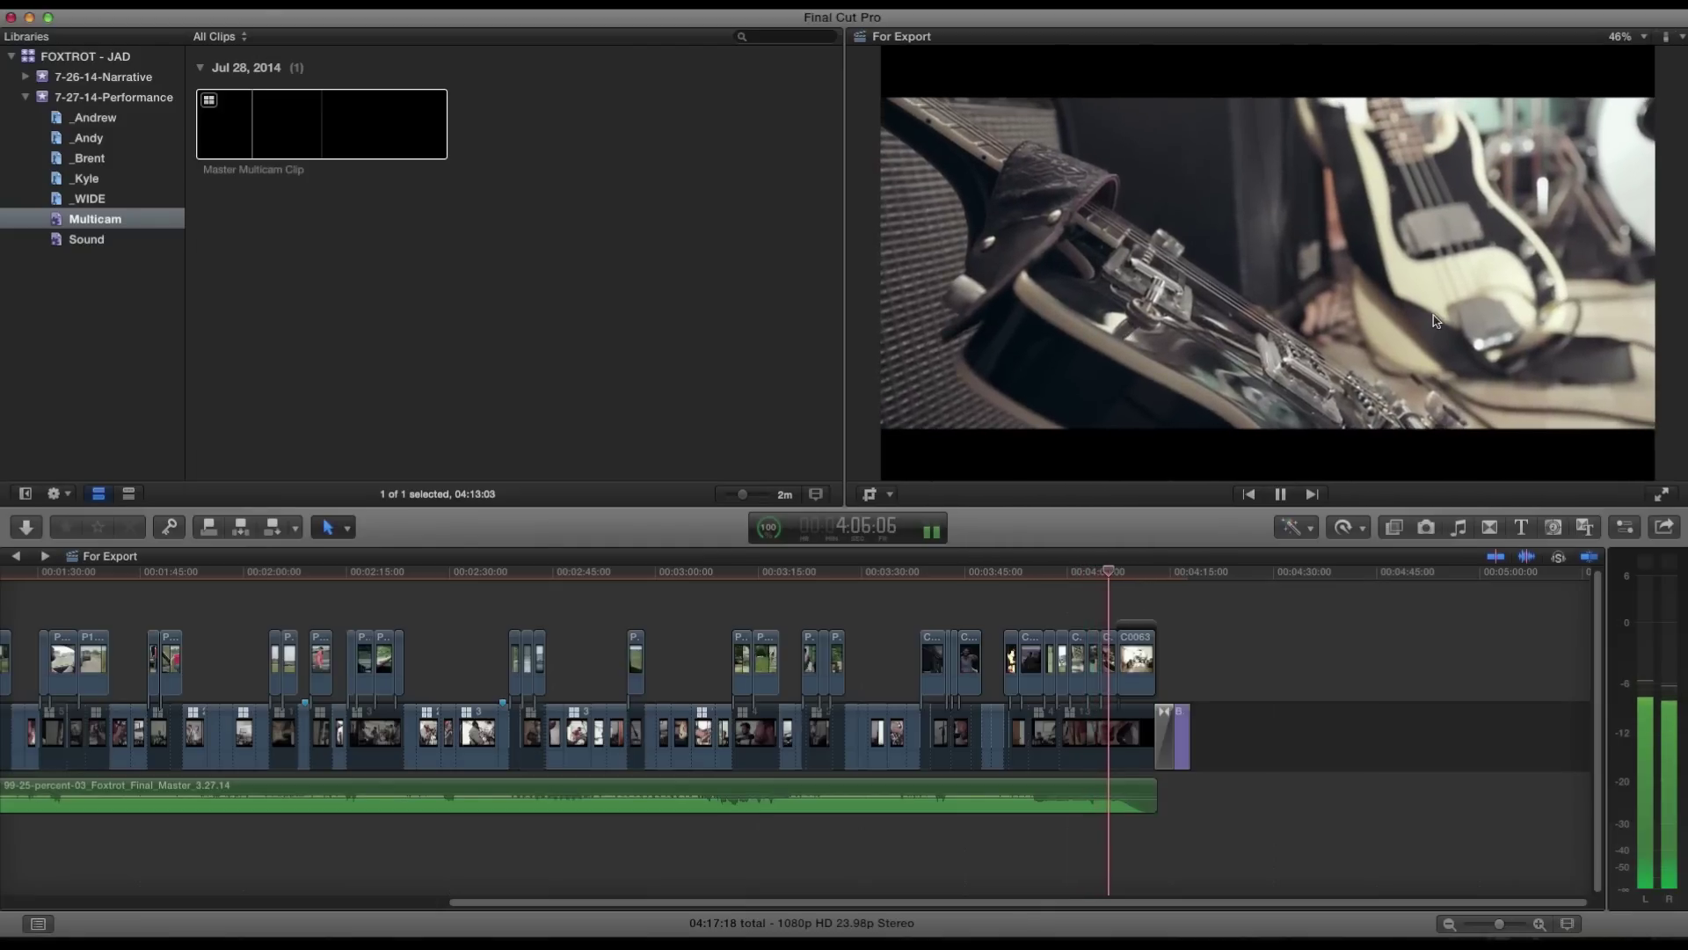
{"action": "key", "text": "space"}
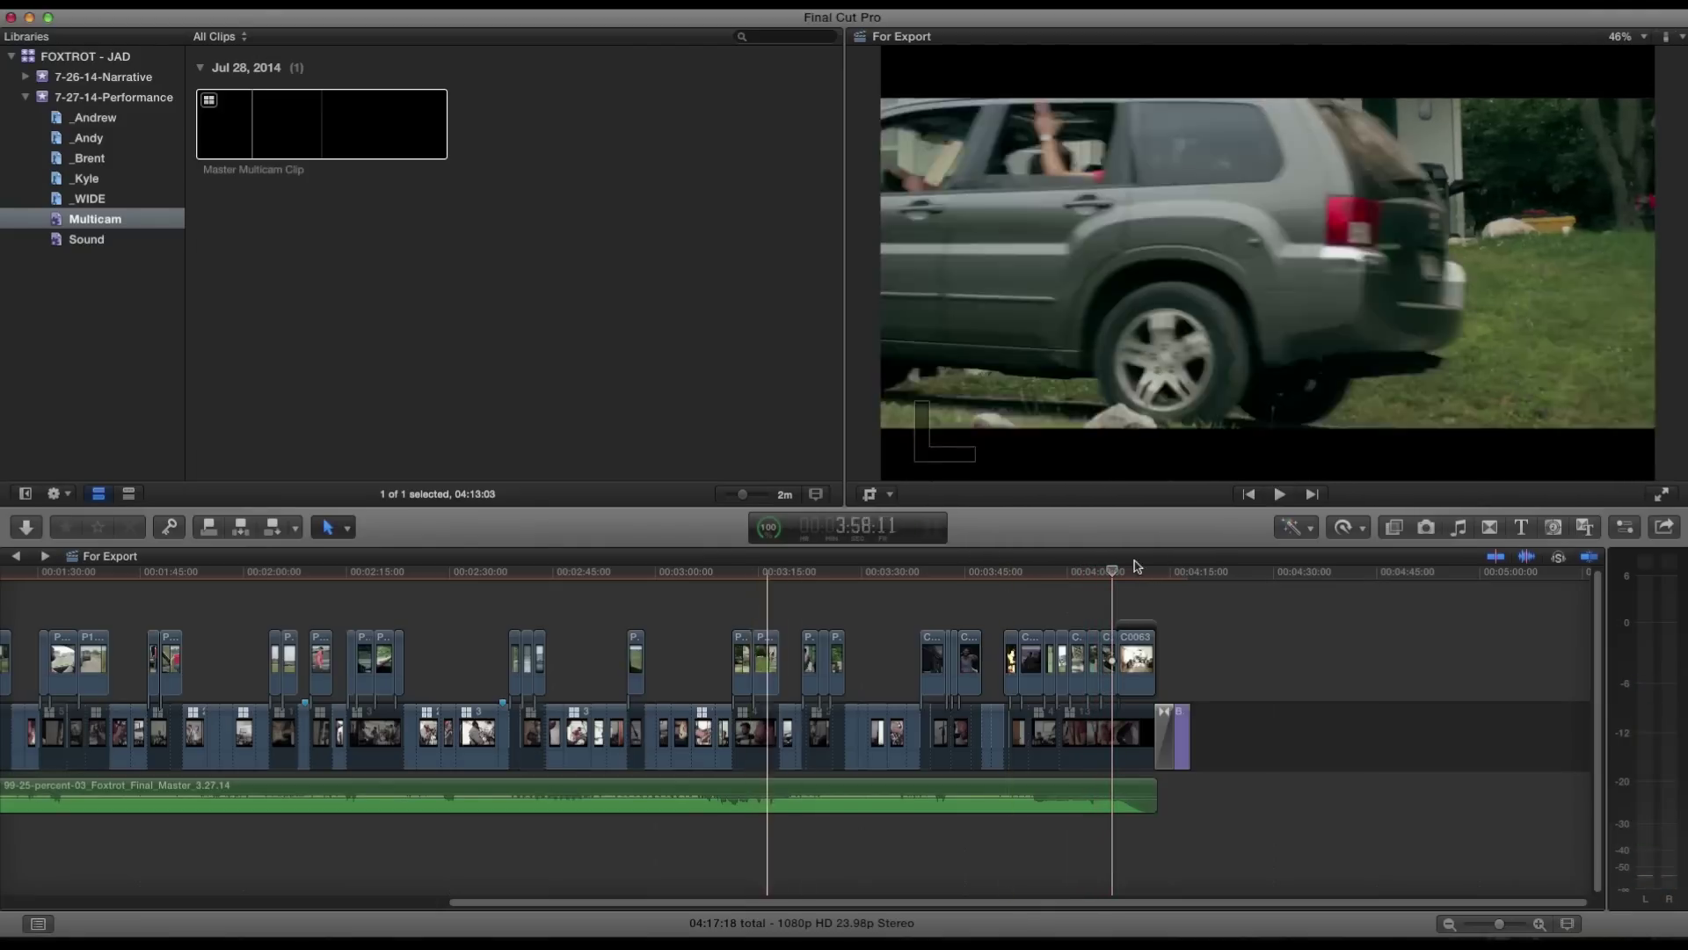
Review the full-band performance footage up to 2:36:01 and return to the low-angle guitar shot at 2:31:01.
{"action": "key", "text": "space"}
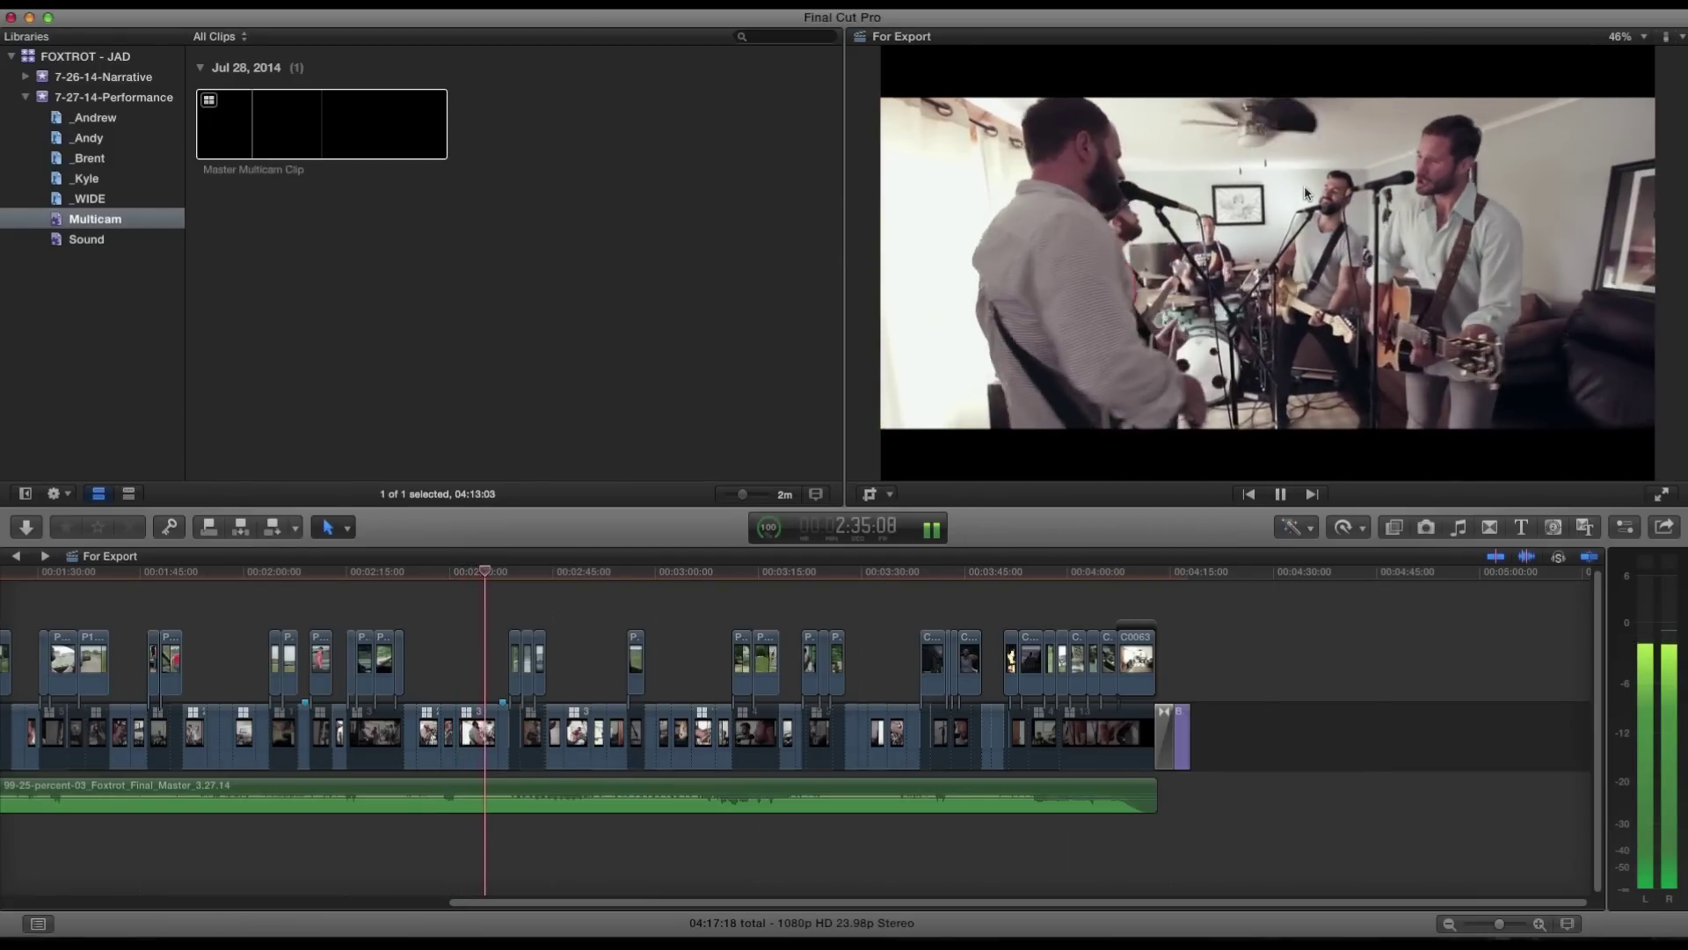
{"action": "key", "text": "space"}
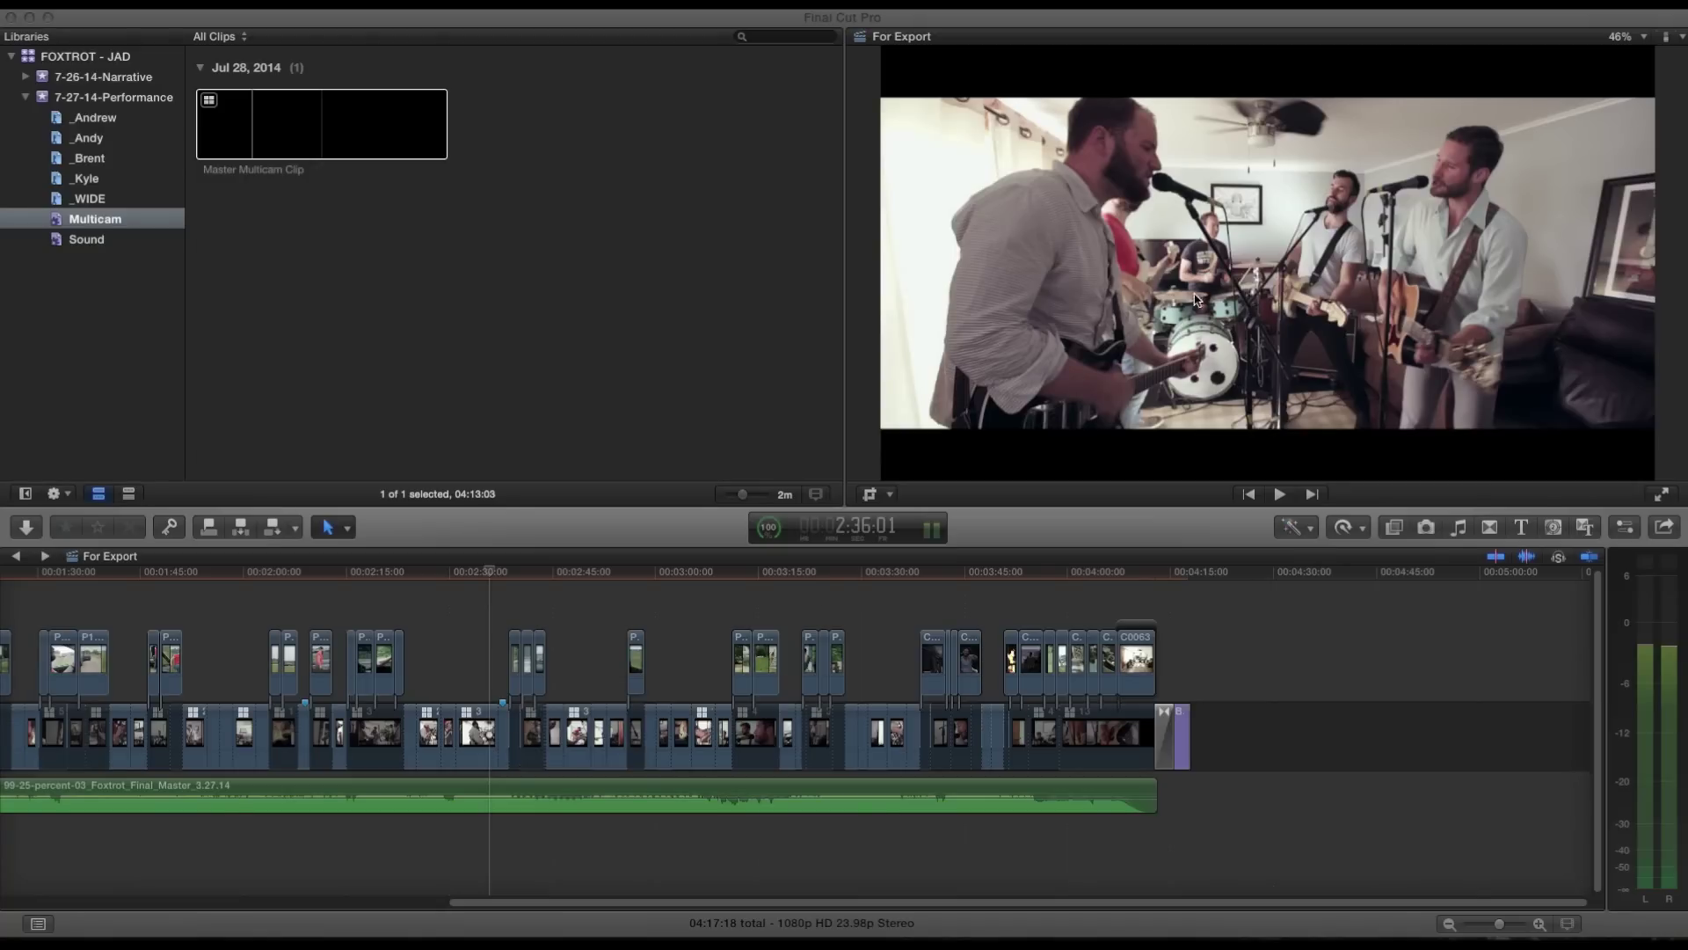
{"action": "left_click", "coordinate": [454, 663]}
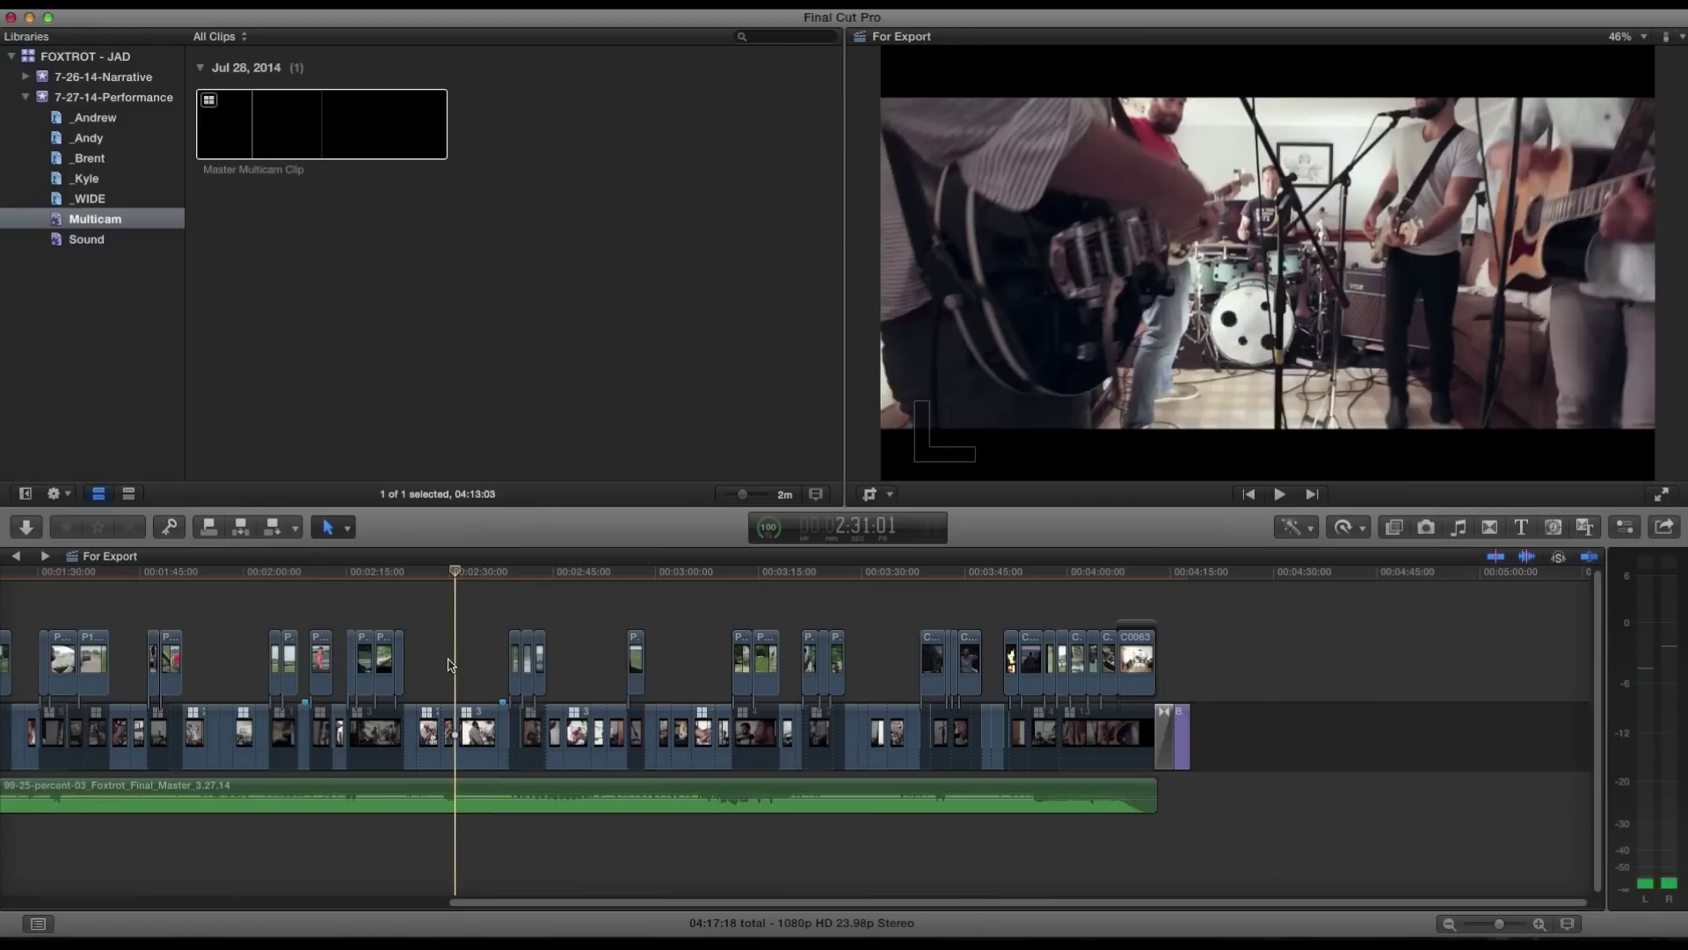
{"action": "key", "text": "j"}
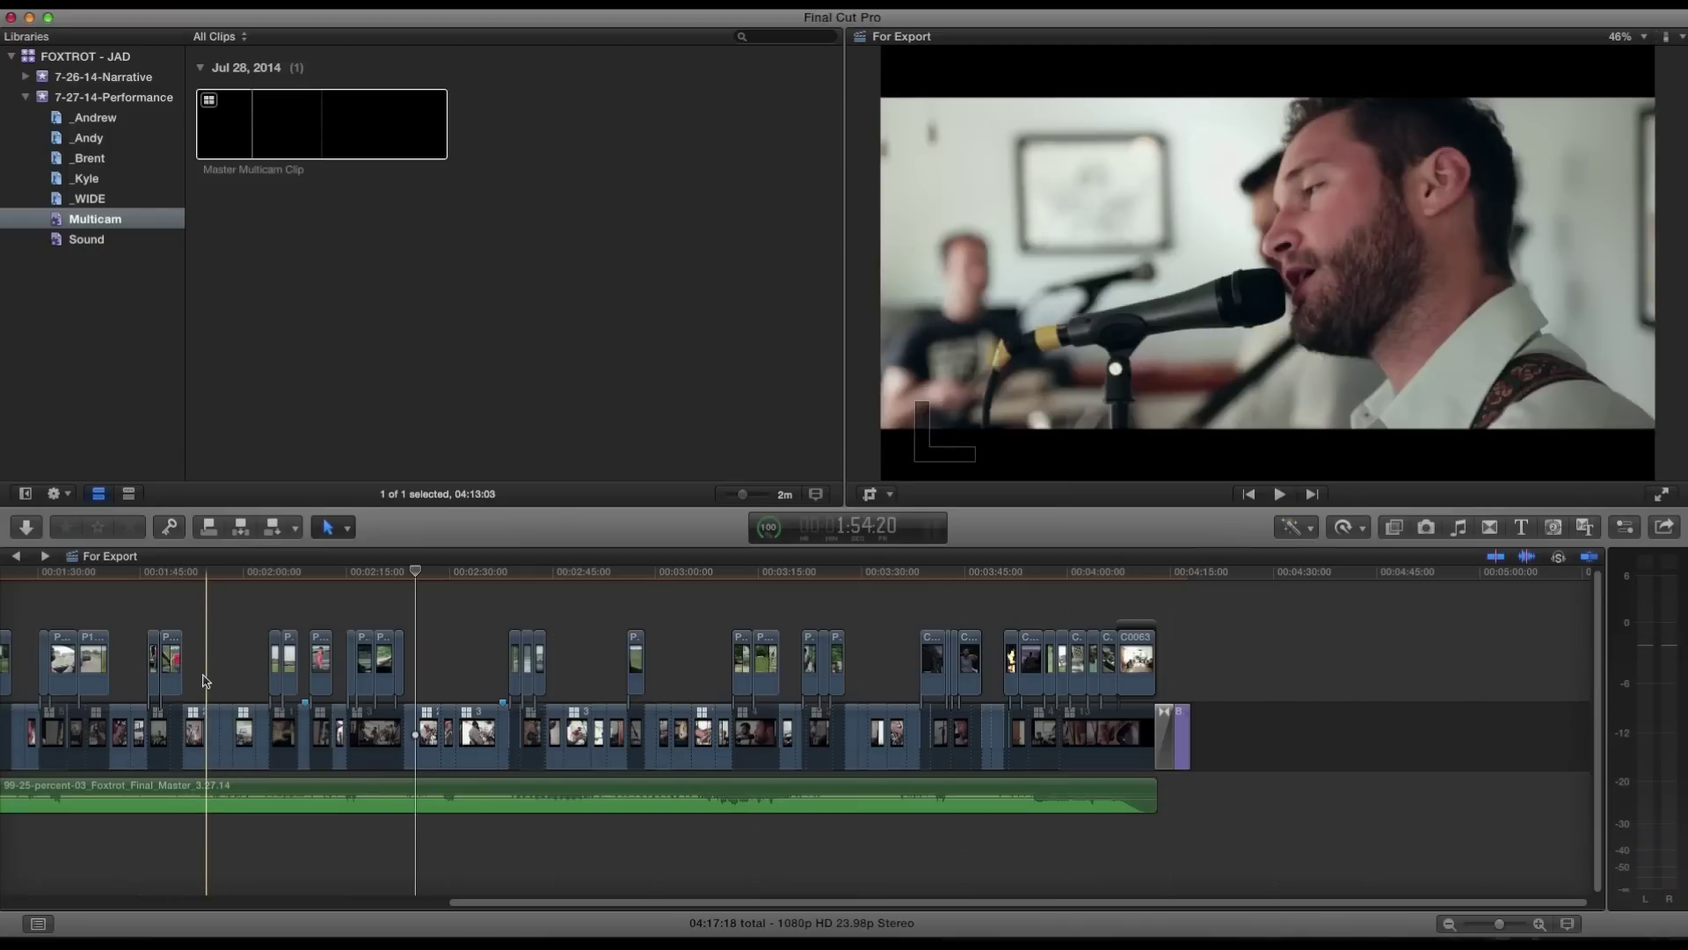
Play the singer shot around 1:57:11 and compare it with the full-band shot at 2:34:18.
{"action": "left_click", "coordinate": [220, 686]}
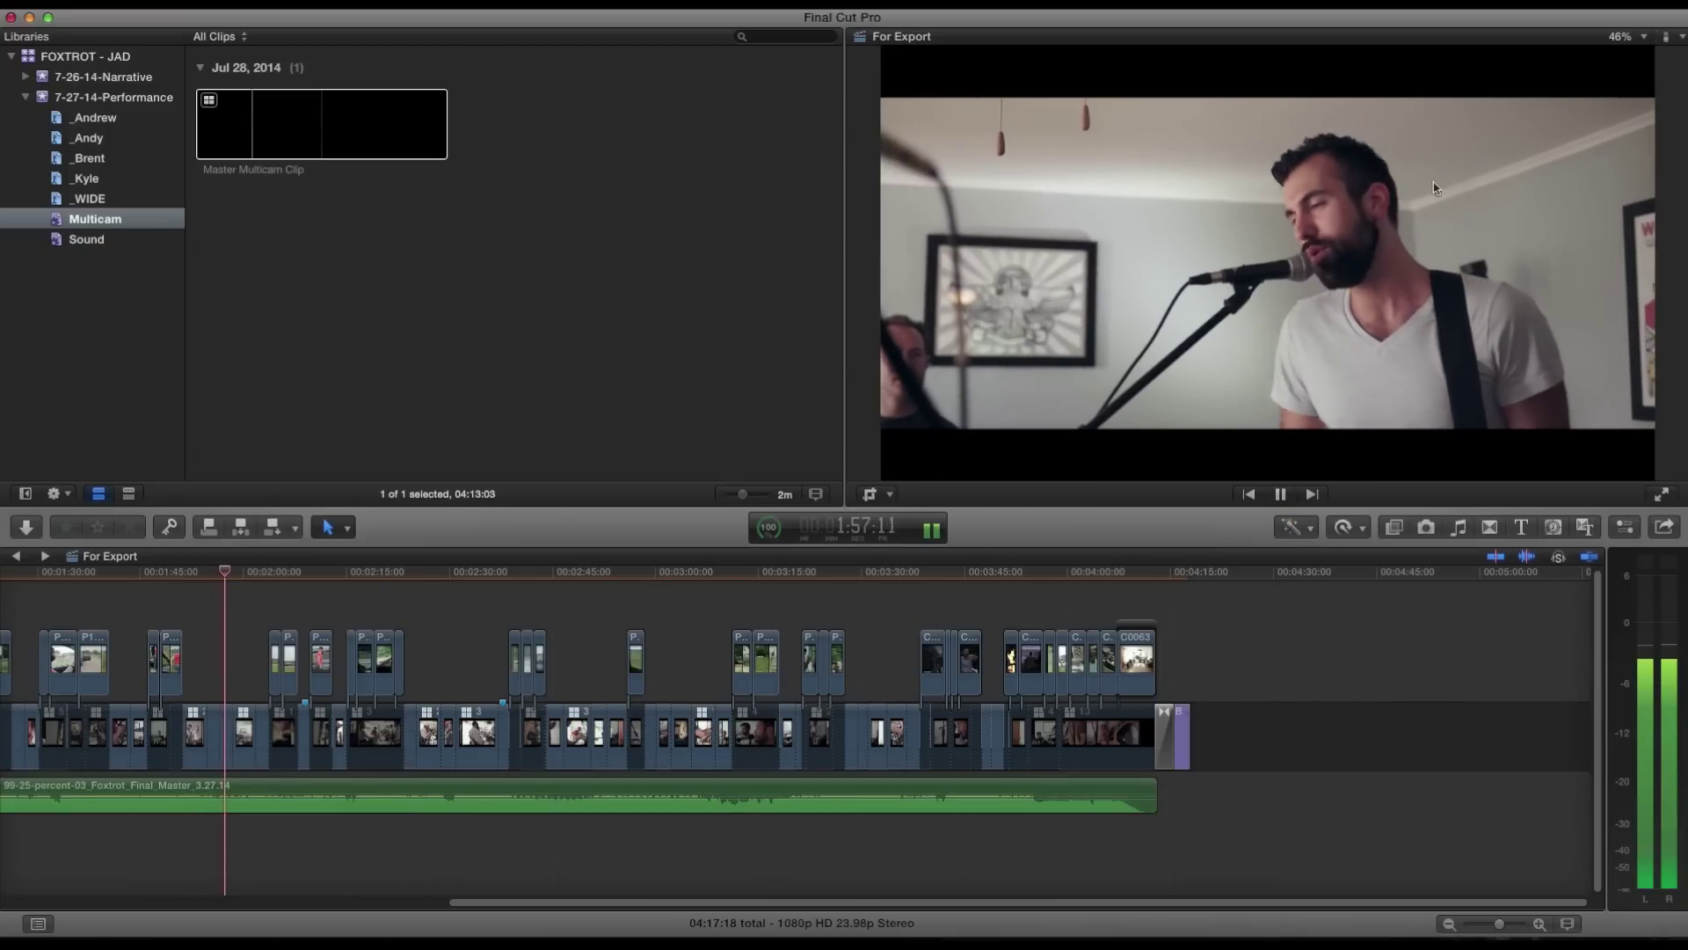
{"action": "key", "text": "space"}
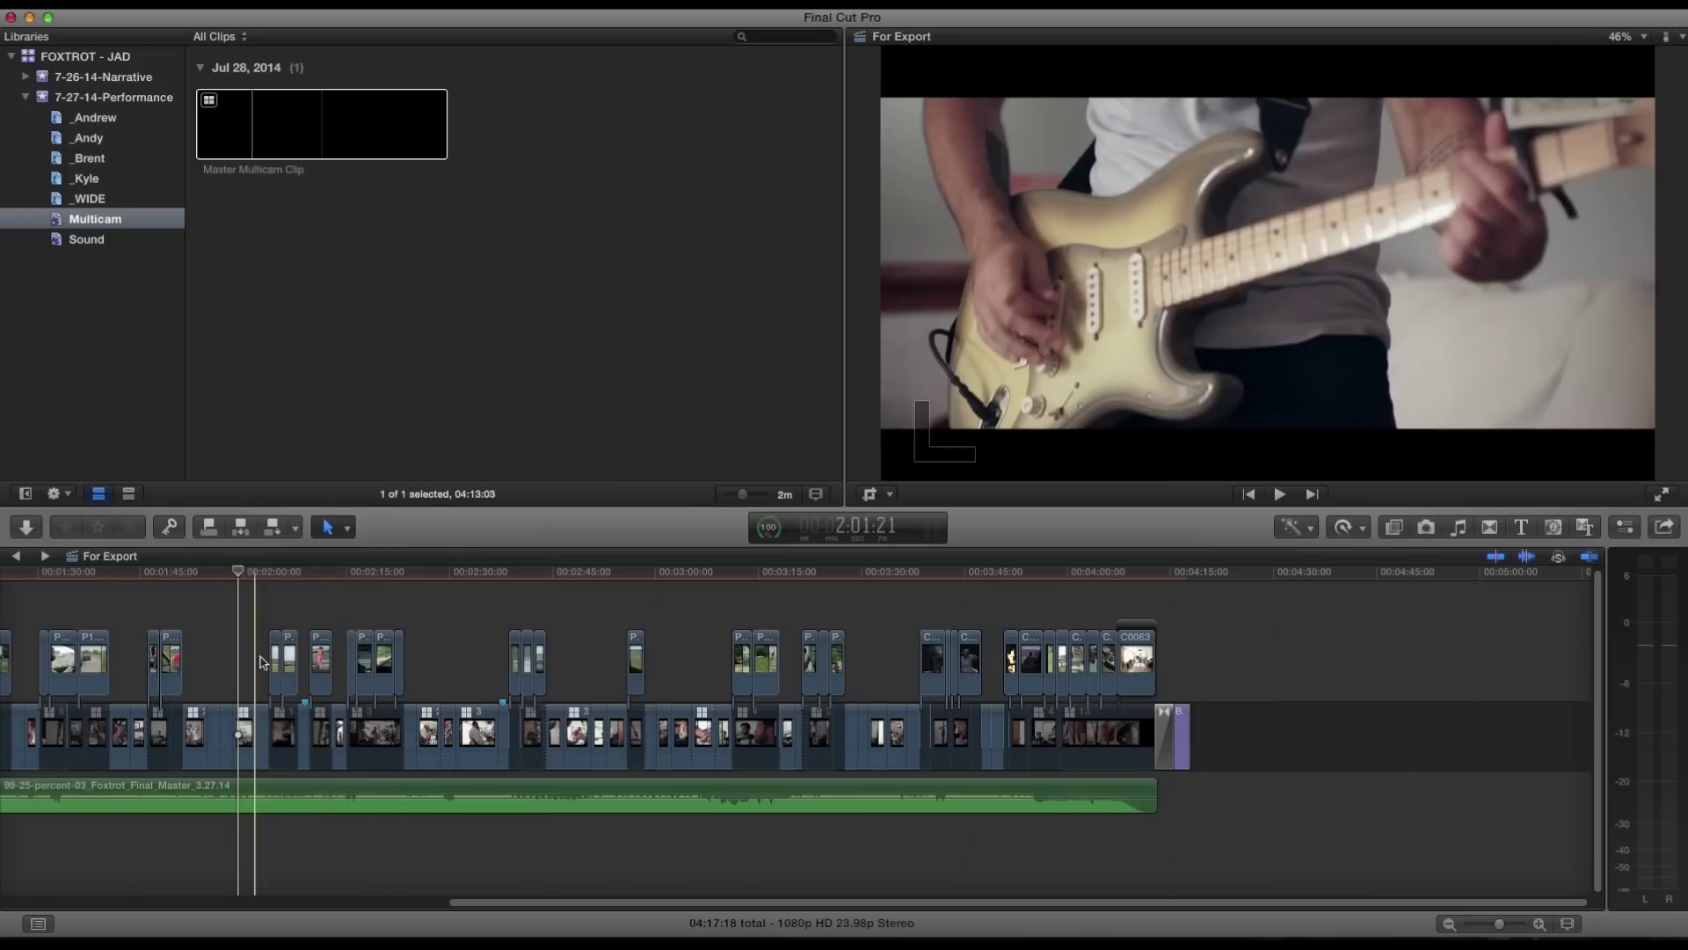
{"action": "key", "text": "space"}
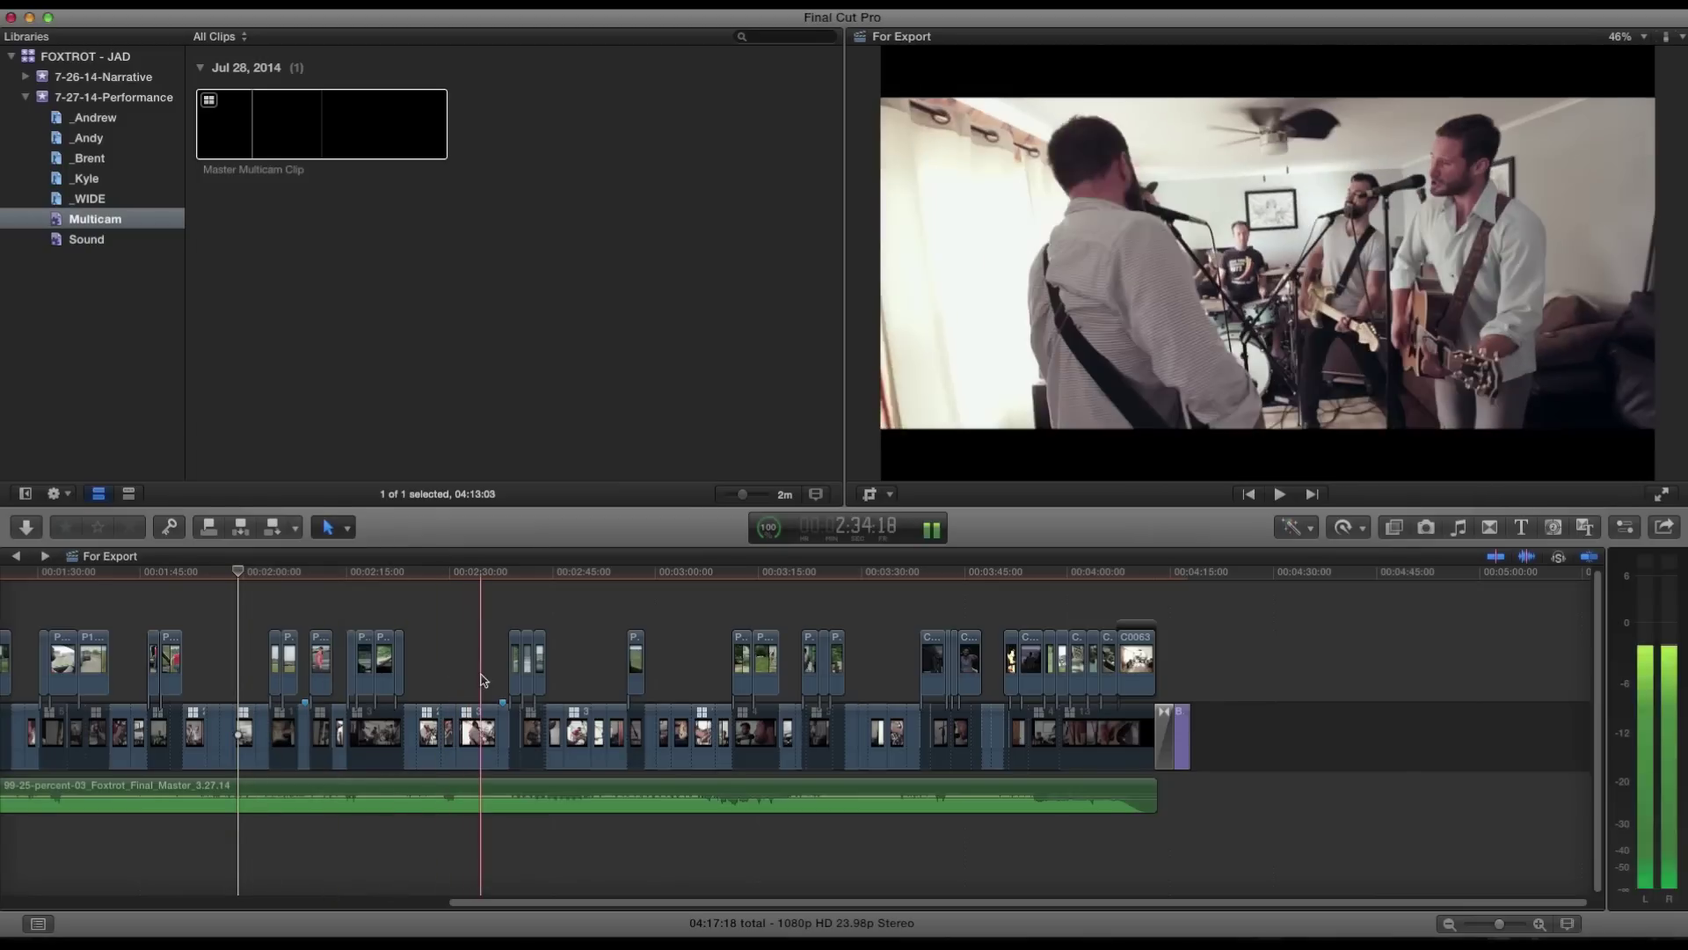
{"action": "key", "text": "space"}
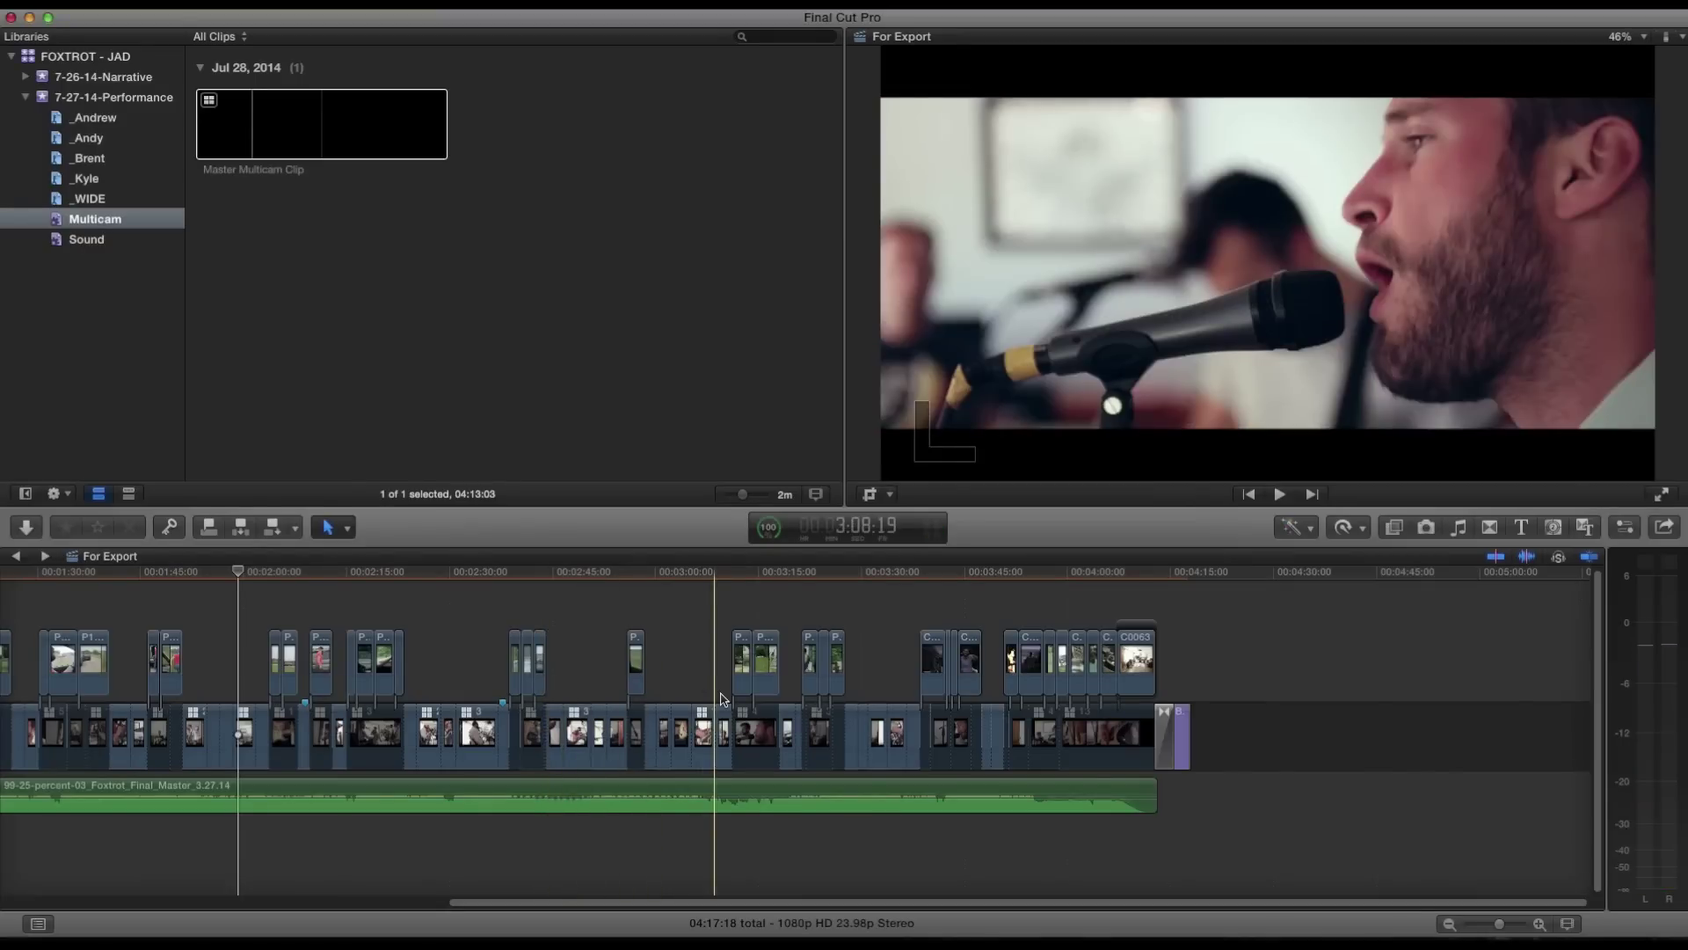
Check the singer close-up near 3:08:19 and play the outdoor group-hug shot from 3:25:22.
{"action": "left_click", "coordinate": [715, 700]}
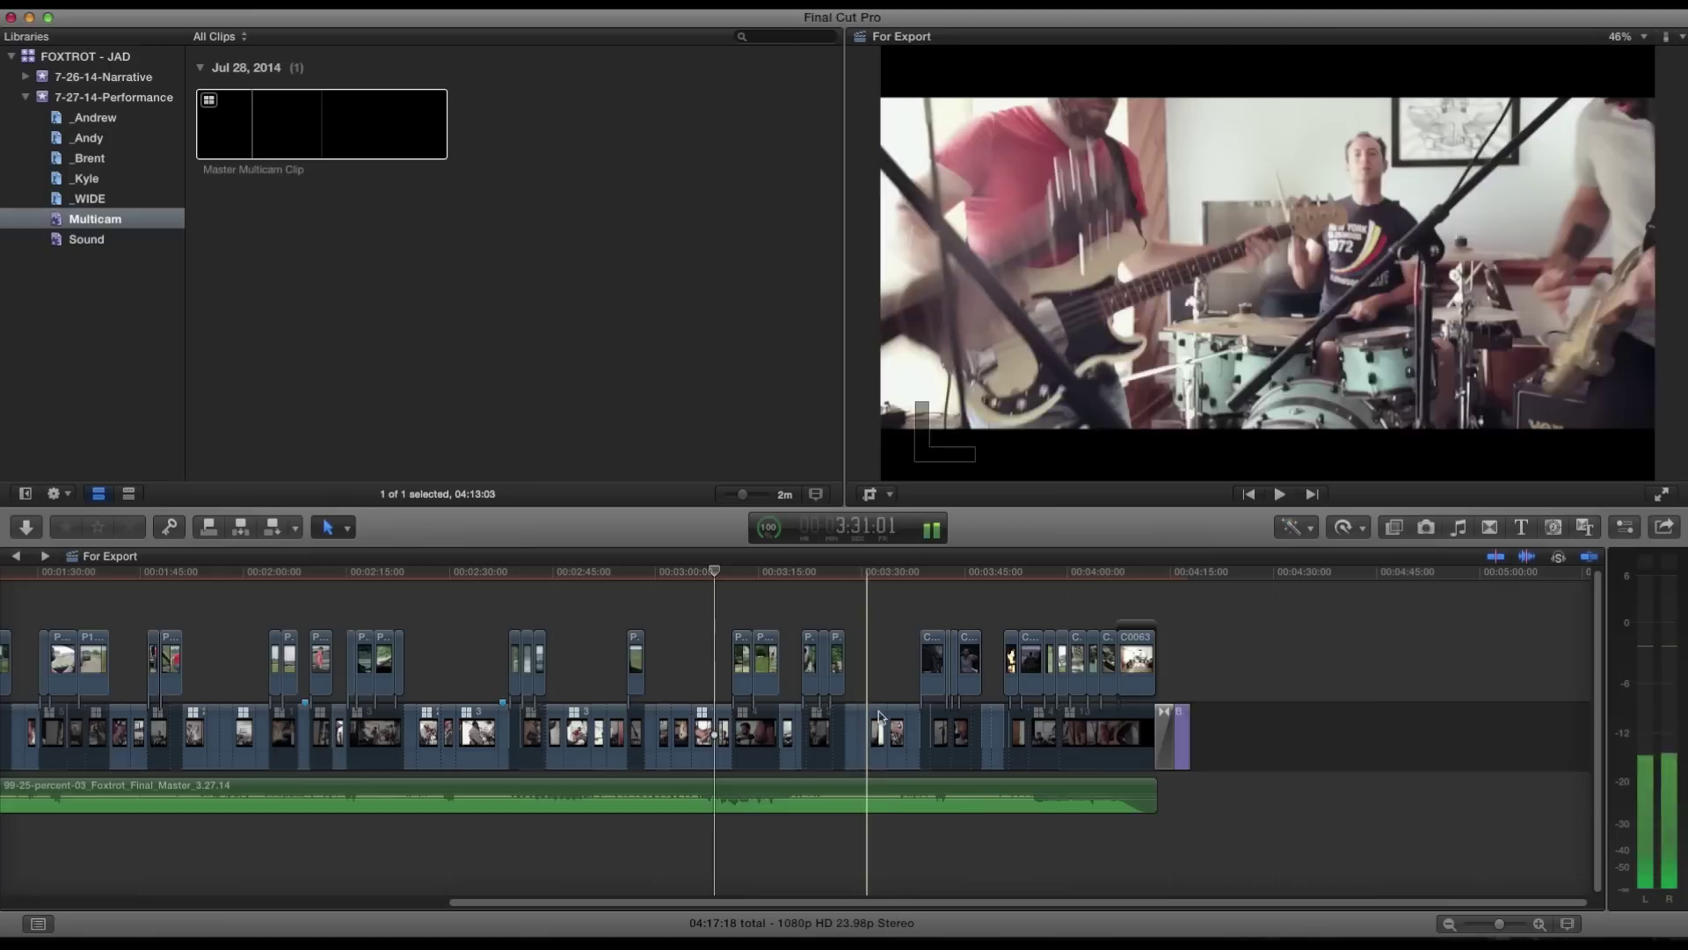
{"action": "left_click", "coordinate": [833, 705]}
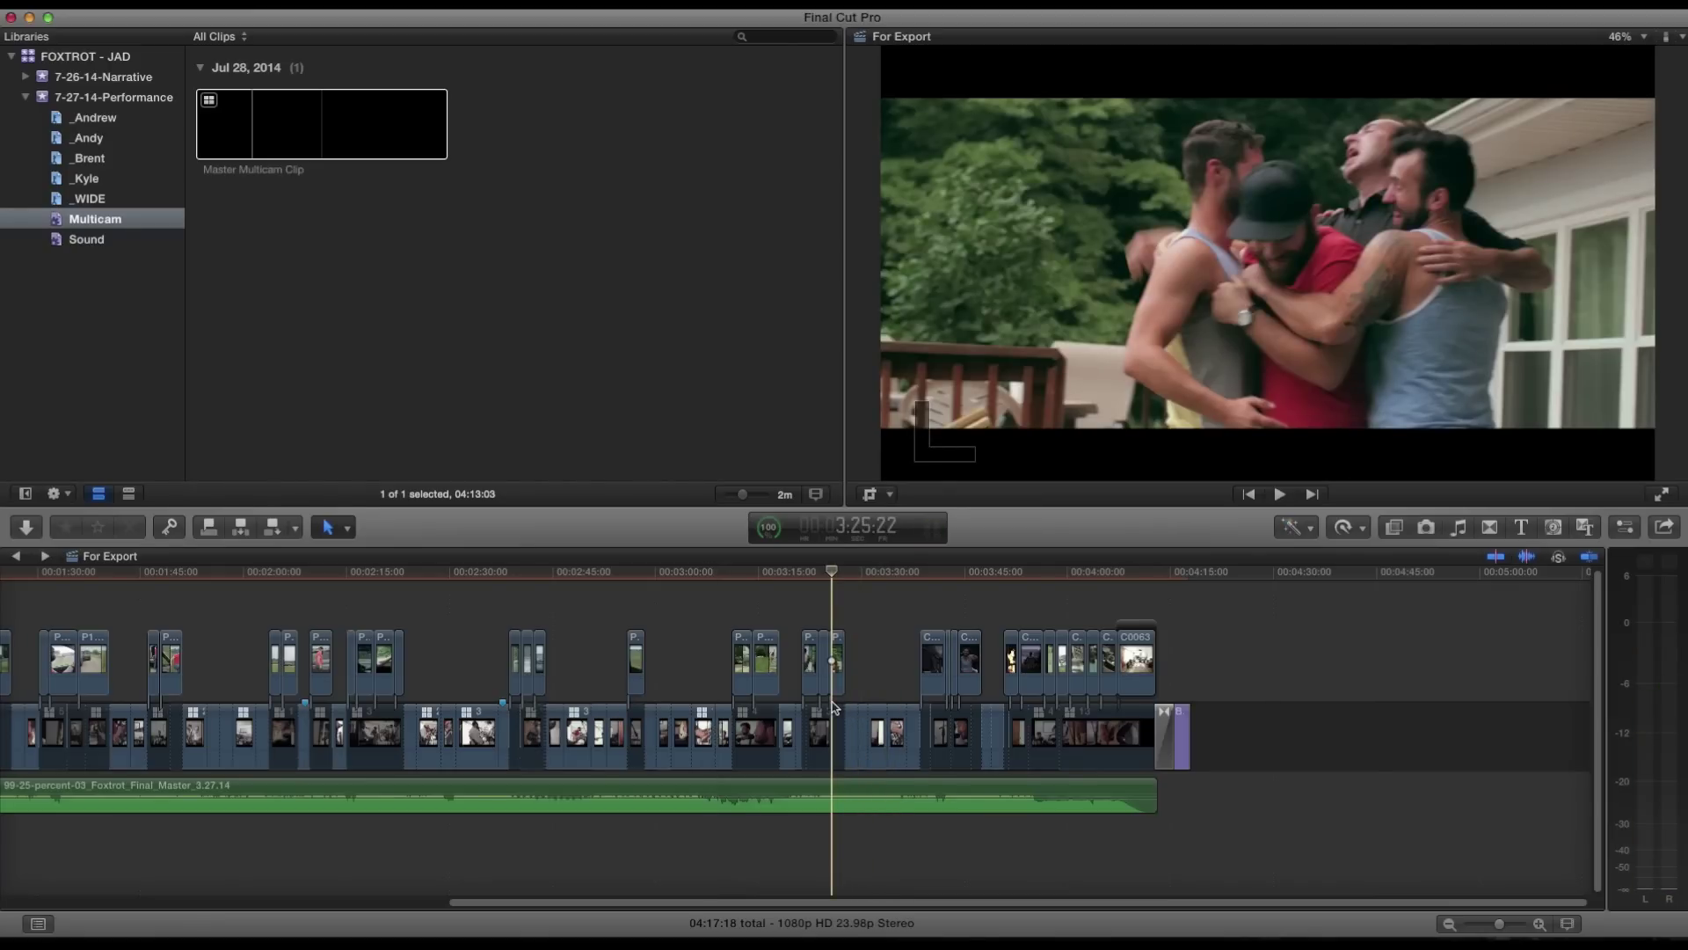
{"action": "key", "text": "space"}
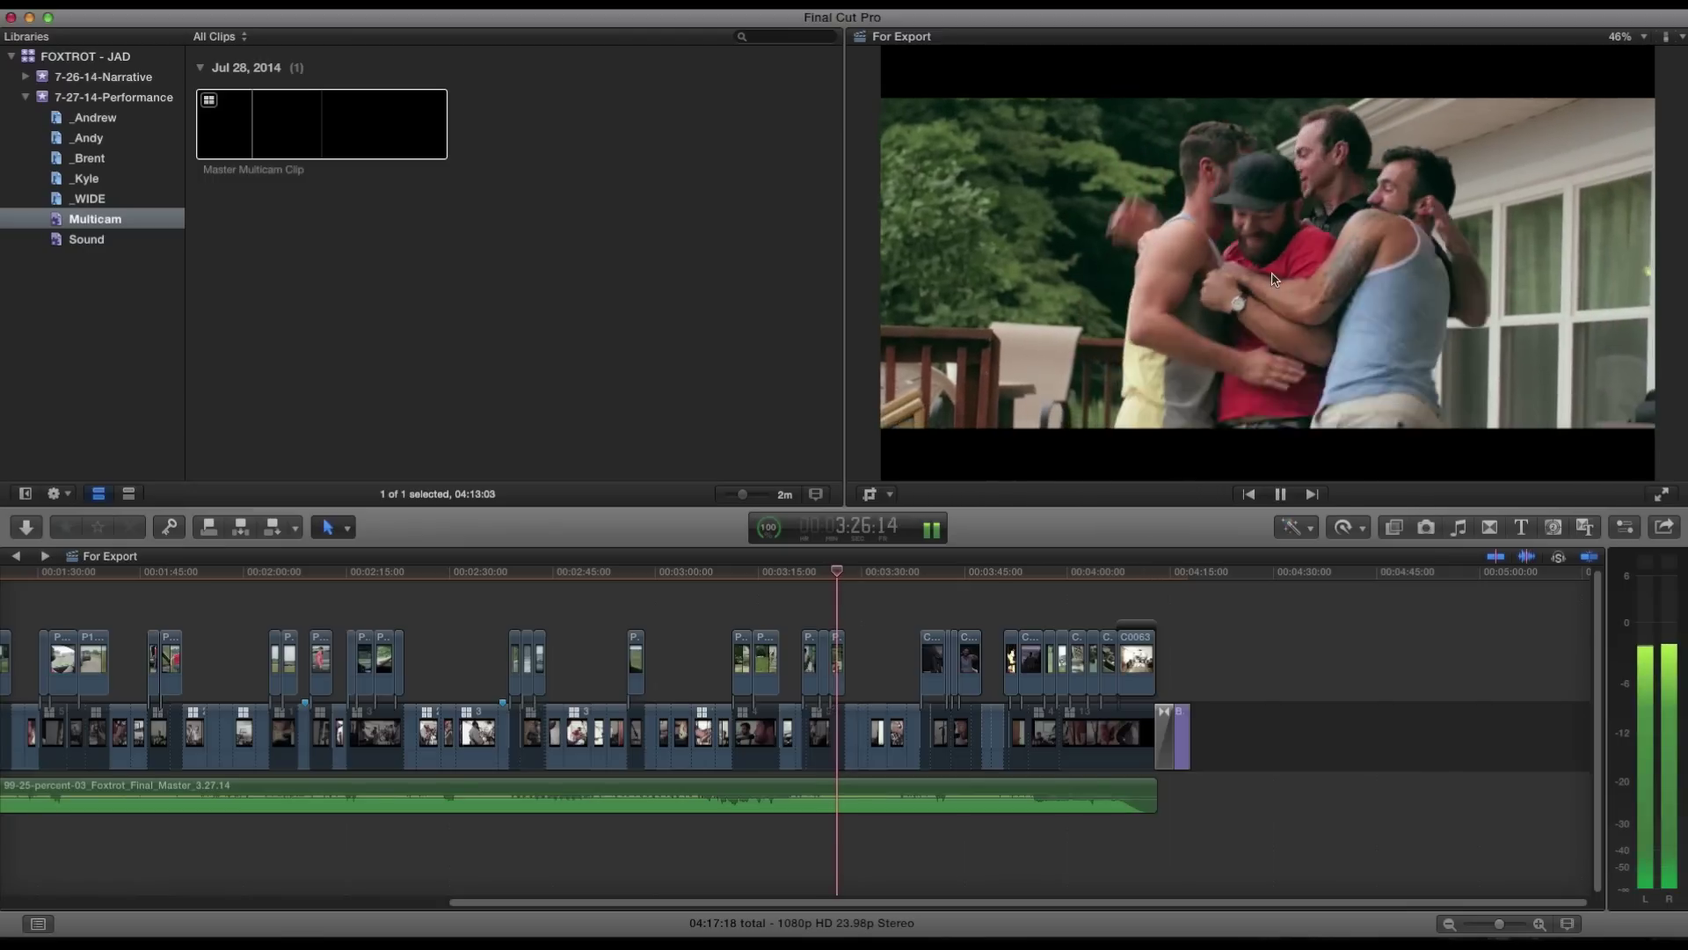